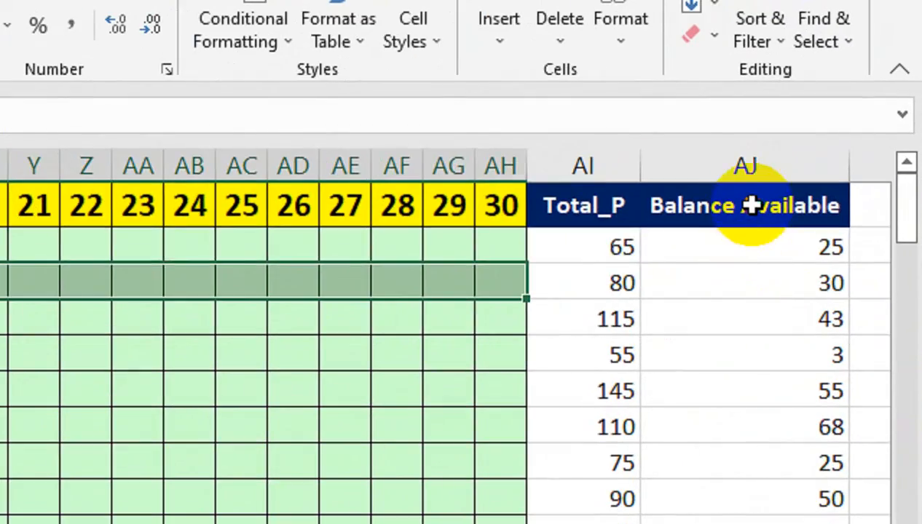
Review the Balance Available column on the Purchase sheet, the Receving sheet and the Sale Sheet
{"action": "left_click", "coordinate": [836, 175]}
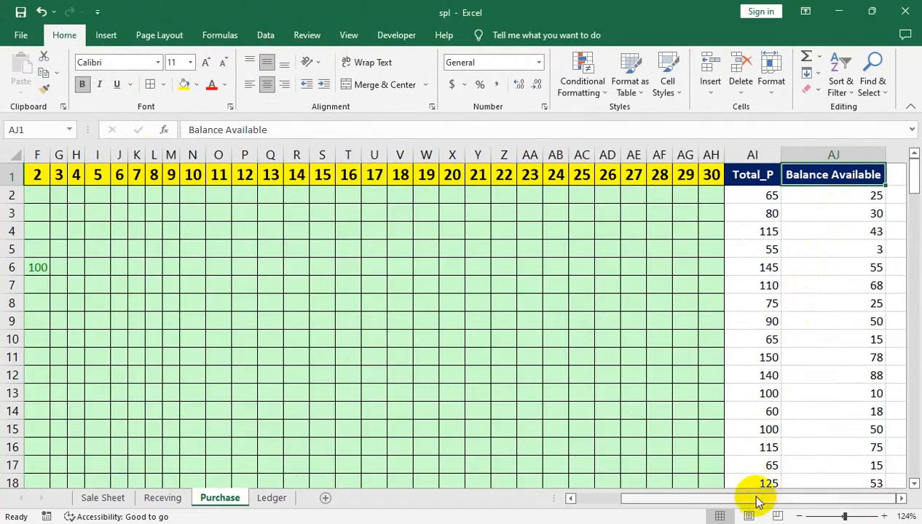
{"action": "left_click_drag", "start_coordinate": [754, 499], "coordinate": [669, 505]}
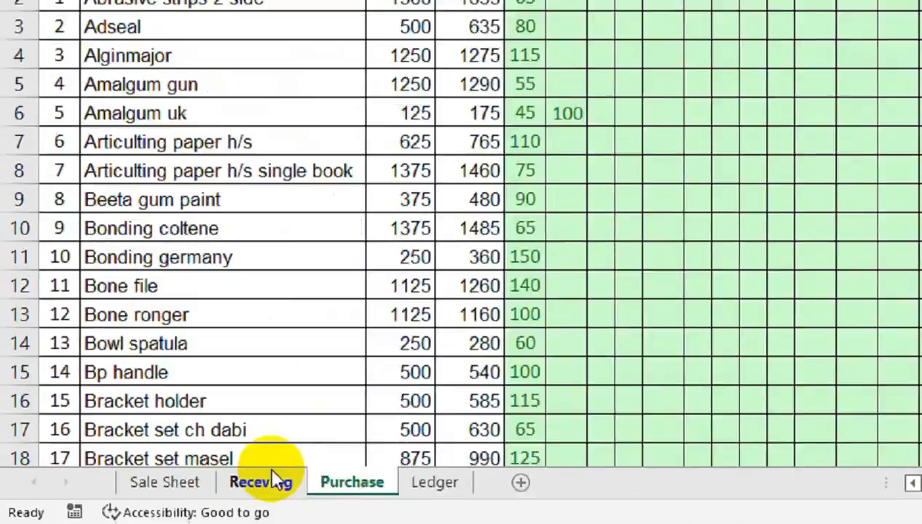
{"action": "left_click", "coordinate": [162, 498]}
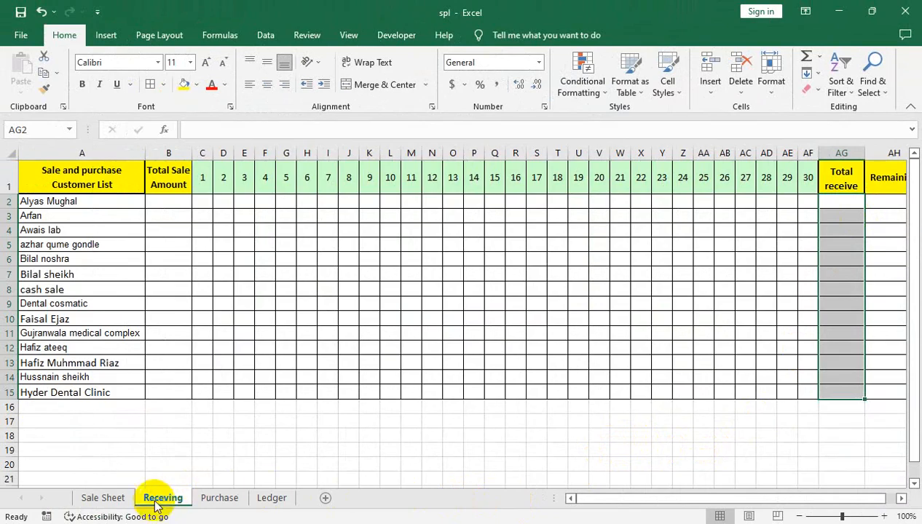
{"action": "left_click", "coordinate": [126, 499]}
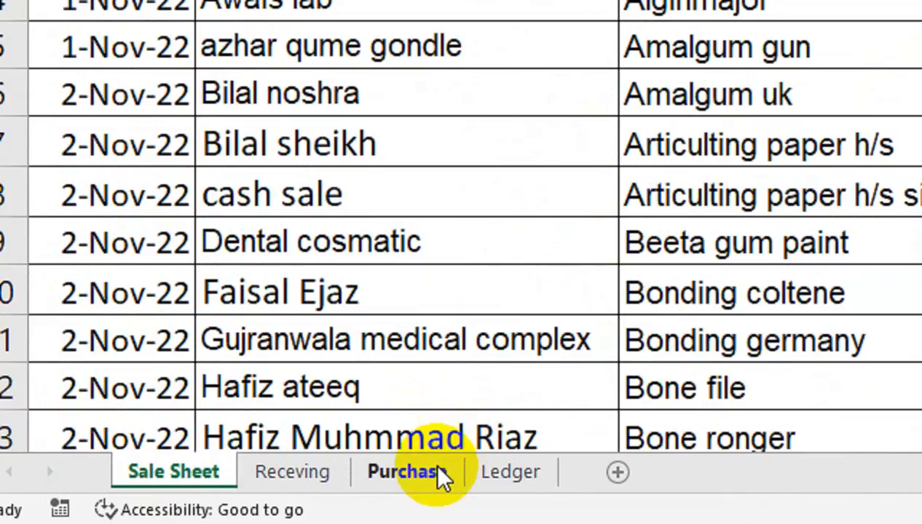
Examine the Purchase sheet's product list with purchase and sale prices from the first row to the last
{"action": "left_click", "coordinate": [231, 500]}
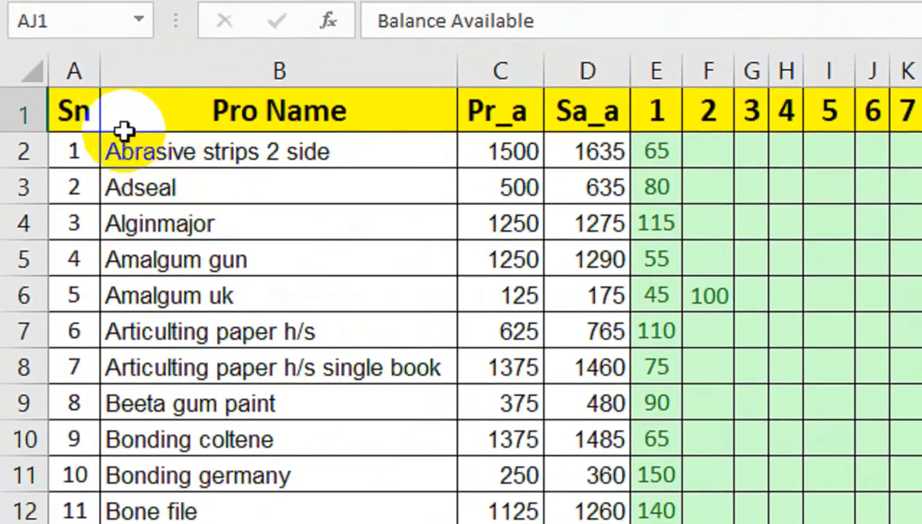
{"action": "left_click", "coordinate": [97, 140]}
{"action": "key", "text": "ctrl+Down"}
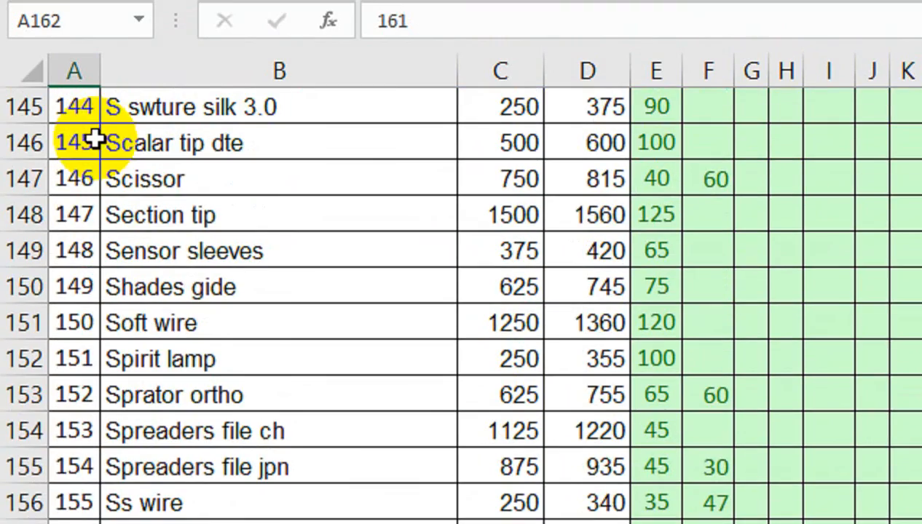
{"action": "scroll", "coordinate": [147, 409], "scroll_direction": "down", "scroll_amount": 1}
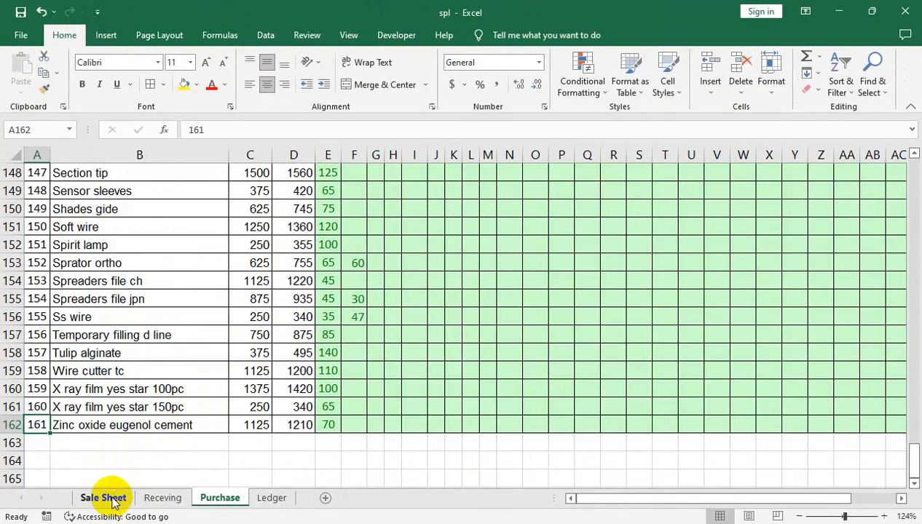
{"action": "left_click", "coordinate": [103, 497]}
{"action": "left_click", "coordinate": [218, 498]}
{"action": "scroll", "coordinate": [273, 216], "scroll_direction": "up", "scroll_amount": 15}
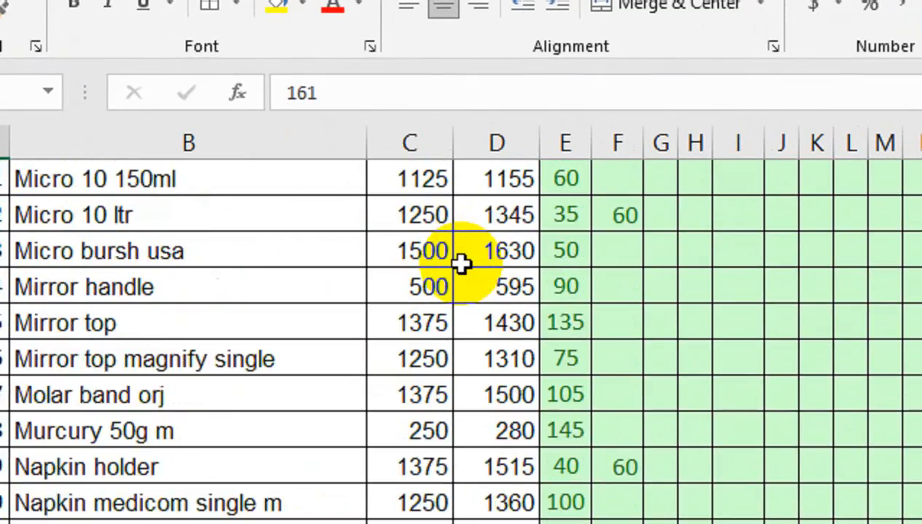
{"action": "scroll", "coordinate": [460, 265], "scroll_direction": "up", "scroll_amount": 20}
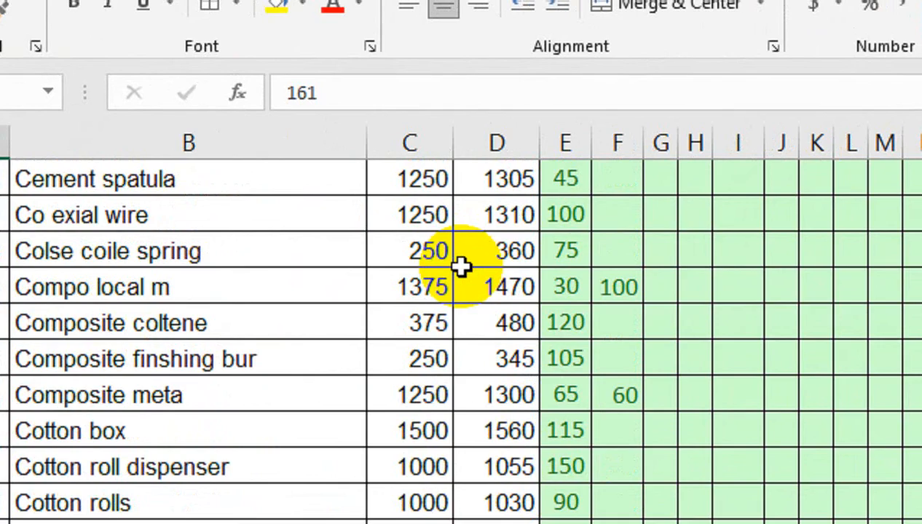
{"action": "key", "text": "ctrl+Home"}
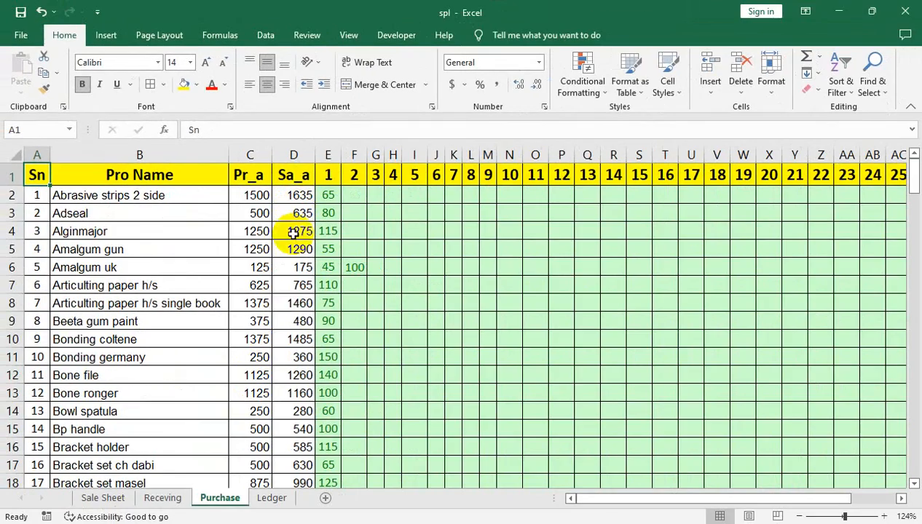
Start a VLOOKUP in F2 of the Sale Sheet with lookup value D2 and table array Purchase!$B$2:$D$162
{"action": "left_click", "coordinate": [103, 498]}
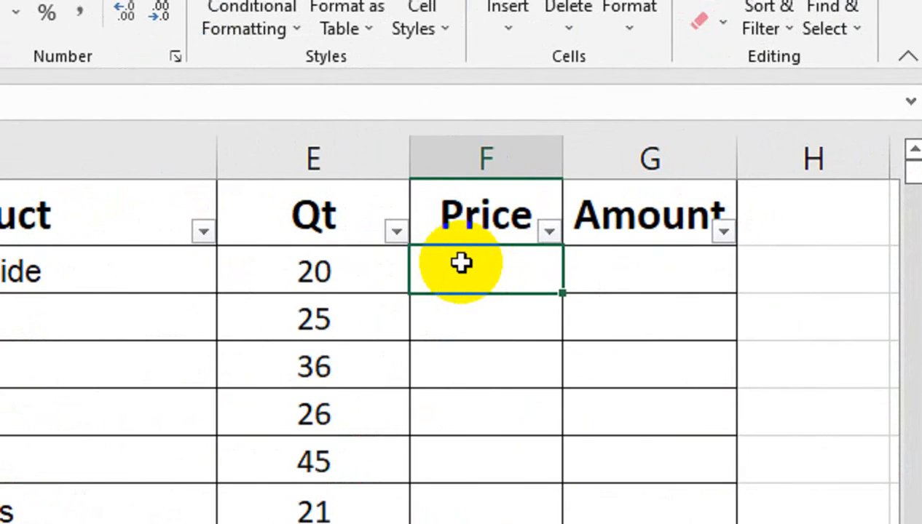
{"action": "type", "text": "=VLOOKUP("}
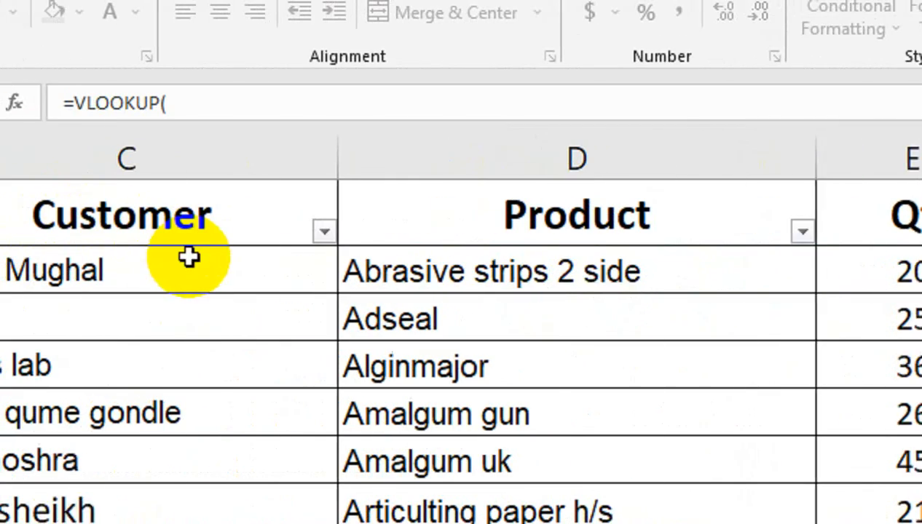
{"action": "left_click", "coordinate": [446, 305]}
{"action": "left_click", "coordinate": [522, 259]}
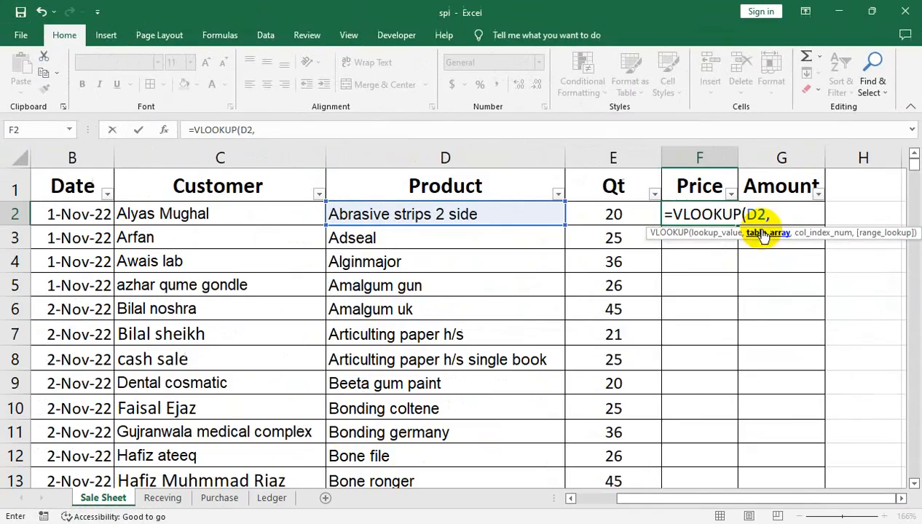
{"action": "left_click", "coordinate": [211, 498]}
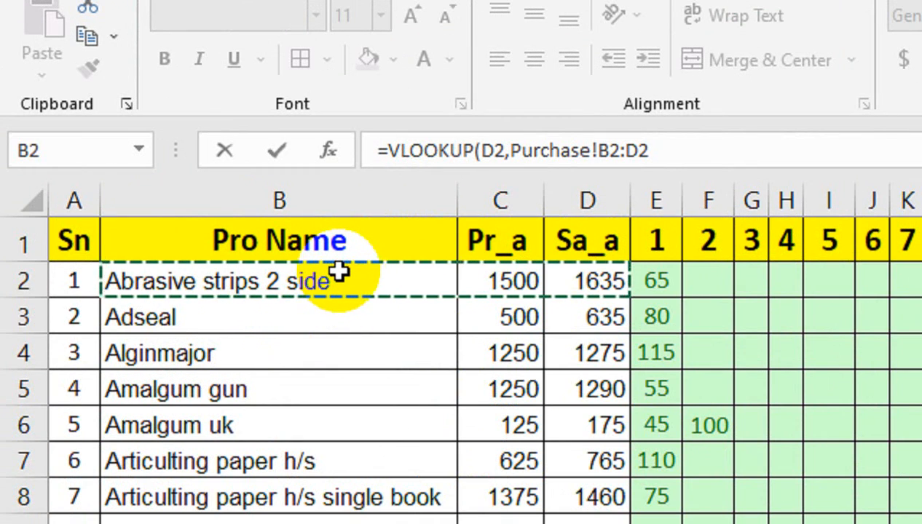
{"action": "key", "text": "ctrl+shift+Down"}
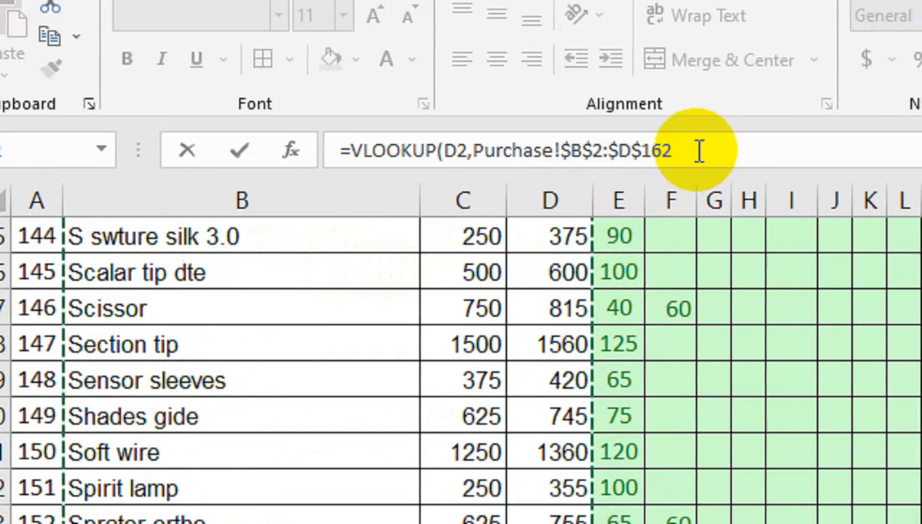
{"action": "scroll", "coordinate": [529, 279], "scroll_direction": "up", "scroll_amount": 6}
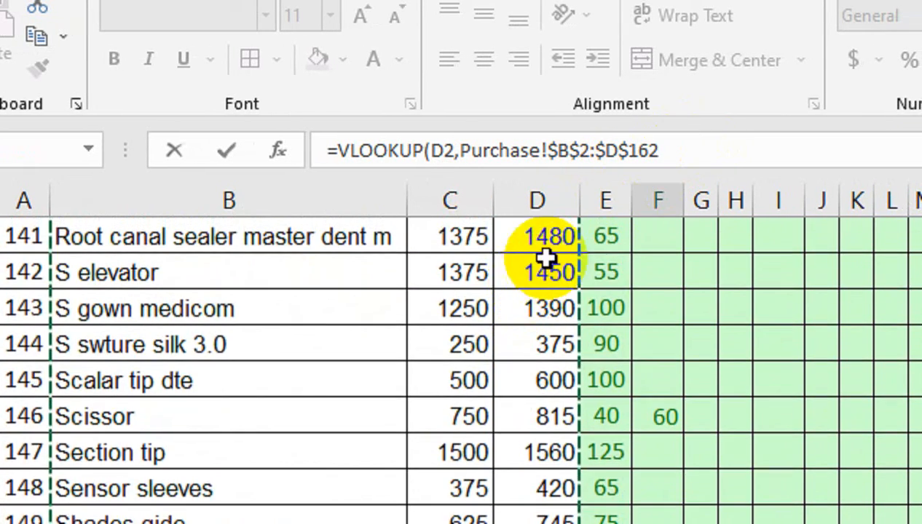
{"action": "scroll", "coordinate": [509, 273], "scroll_direction": "up", "scroll_amount": 6}
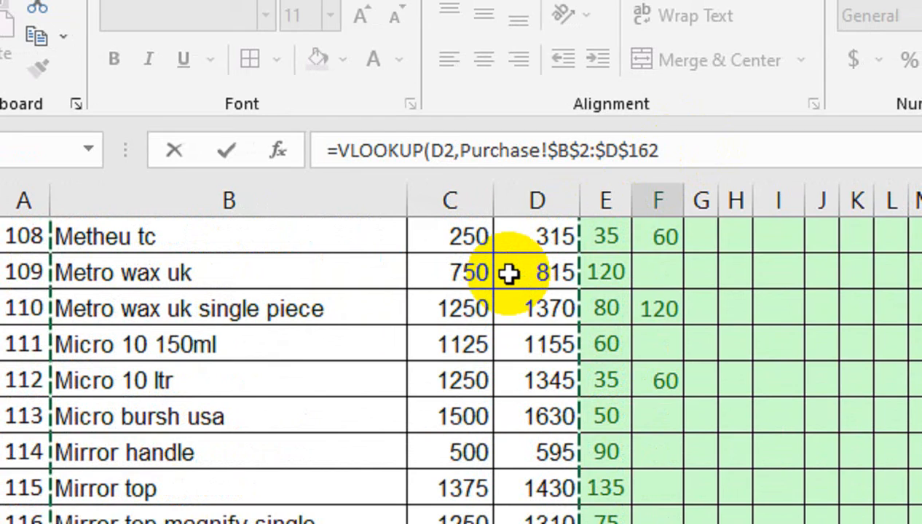
Complete the VLOOKUP with column index 3 and exact match: =VLOOKUP(D2,Purchase!$B$2:$D$162,3,FALSE)
{"action": "left_click", "coordinate": [677, 151]}
{"action": "type", "text": ",Purchase!C110"}
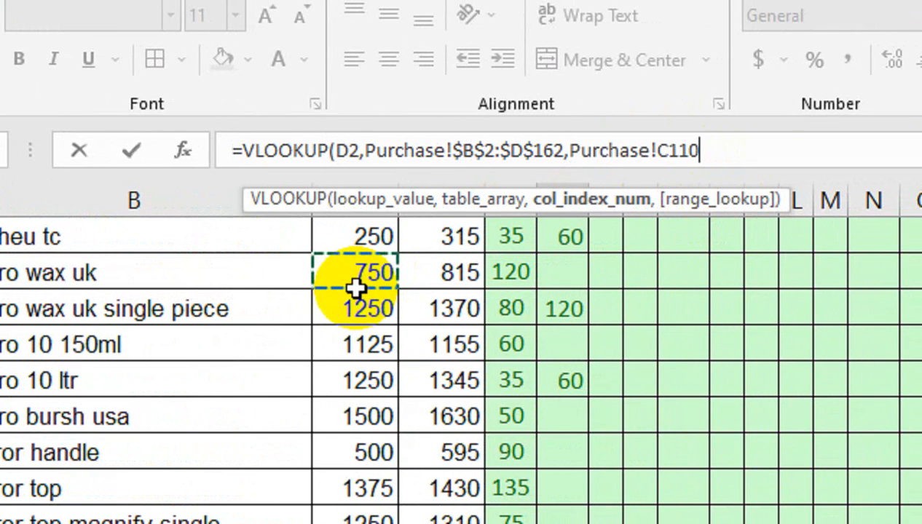
{"action": "key", "text": "ctrl+Up"}
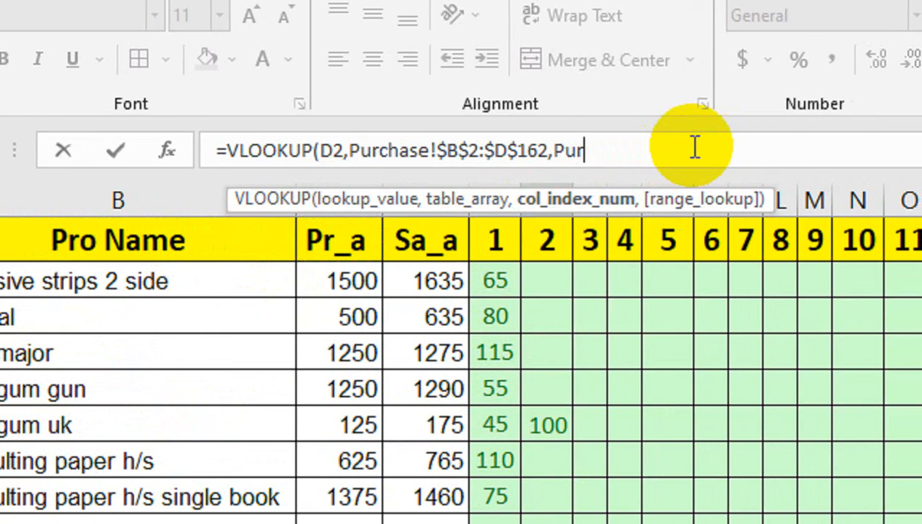
{"action": "key", "text": "BackSpace"}
{"action": "key", "text": "BackSpace"}
{"action": "key", "text": "BackSpace"}
{"action": "type", "text": "3,"}
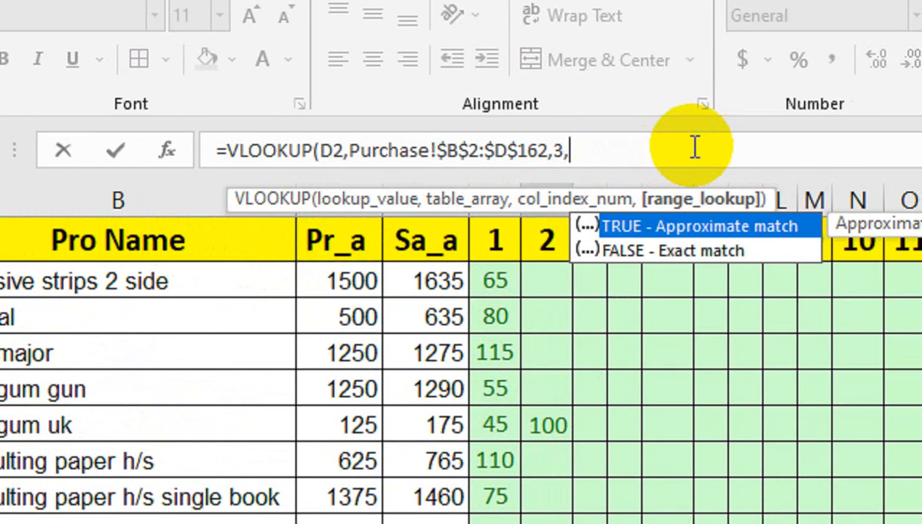
{"action": "key", "text": "Down"}
{"action": "key", "text": "Tab"}
{"action": "type", "text": ")"}
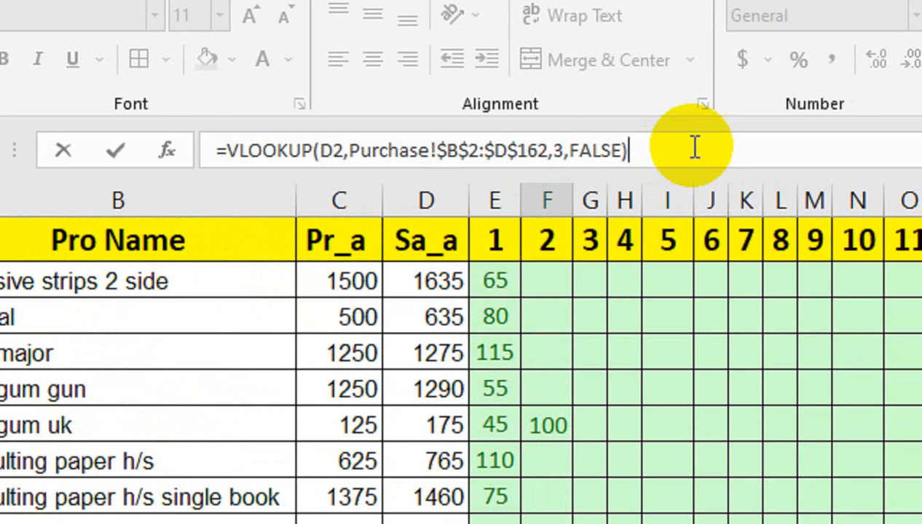
{"action": "key", "text": "Return"}
Fill the VLOOKUP formula from F2 down the whole Price column and check the filled prices against the products
{"action": "left_click", "coordinate": [685, 308]}
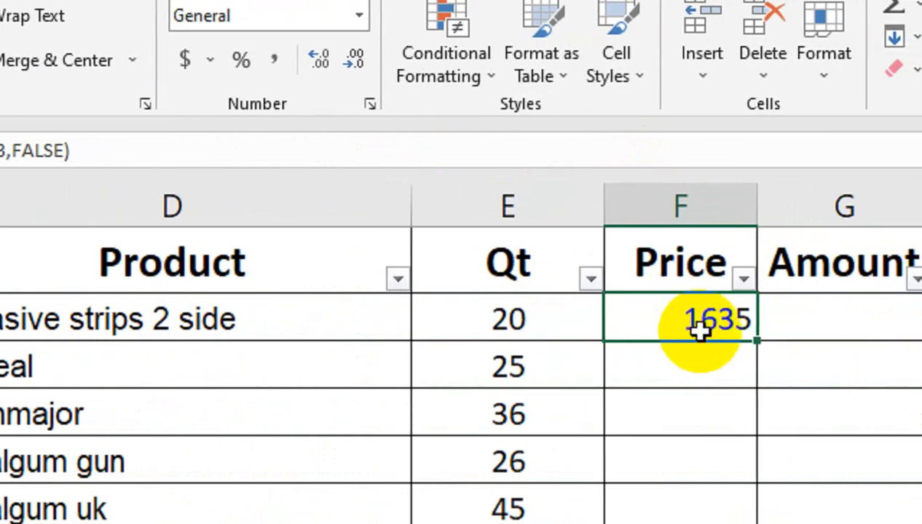
{"action": "double_click", "coordinate": [693, 340]}
{"action": "scroll", "coordinate": [662, 394], "scroll_direction": "down", "scroll_amount": 3}
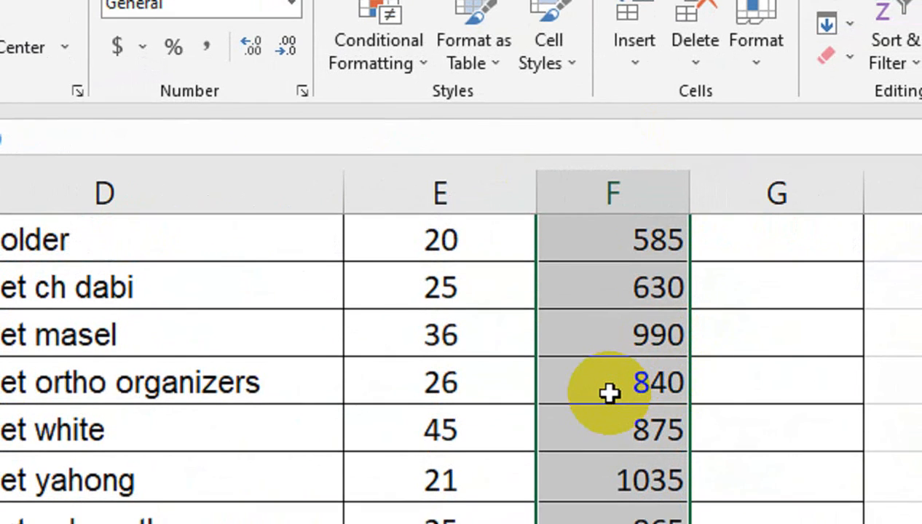
{"action": "scroll", "coordinate": [586, 392], "scroll_direction": "up", "scroll_amount": 1}
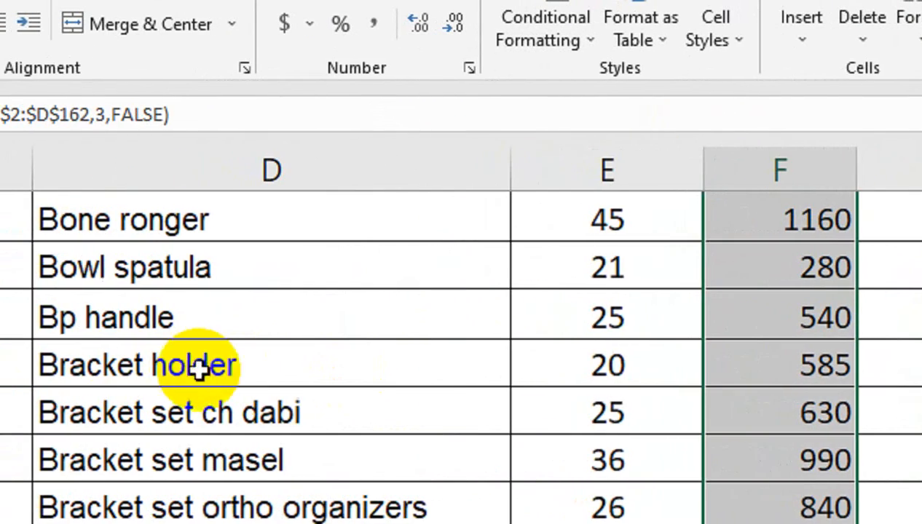
{"action": "scroll", "coordinate": [520, 373], "scroll_direction": "up", "scroll_amount": 3}
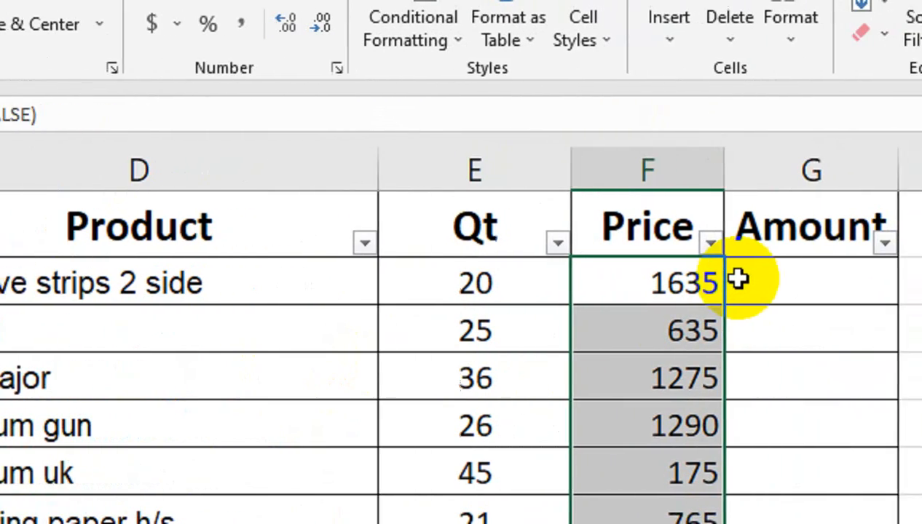
Calculate the Amount in G2 with =F2*E2 and fill the formula down the column
{"action": "left_click", "coordinate": [878, 282]}
{"action": "type", "text": "="}
{"action": "left_click", "coordinate": [582, 274]}
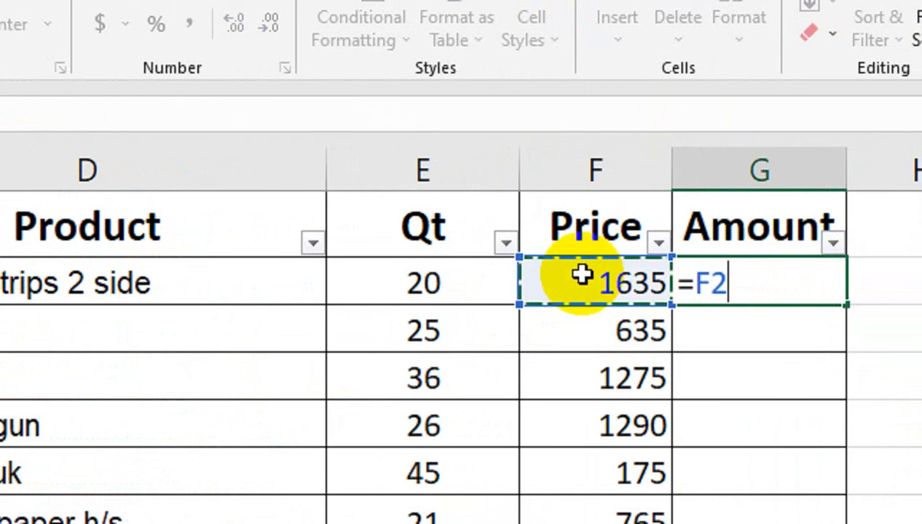
{"action": "type", "text": "*"}
{"action": "left_click", "coordinate": [448, 282]}
{"action": "key", "text": "Return"}
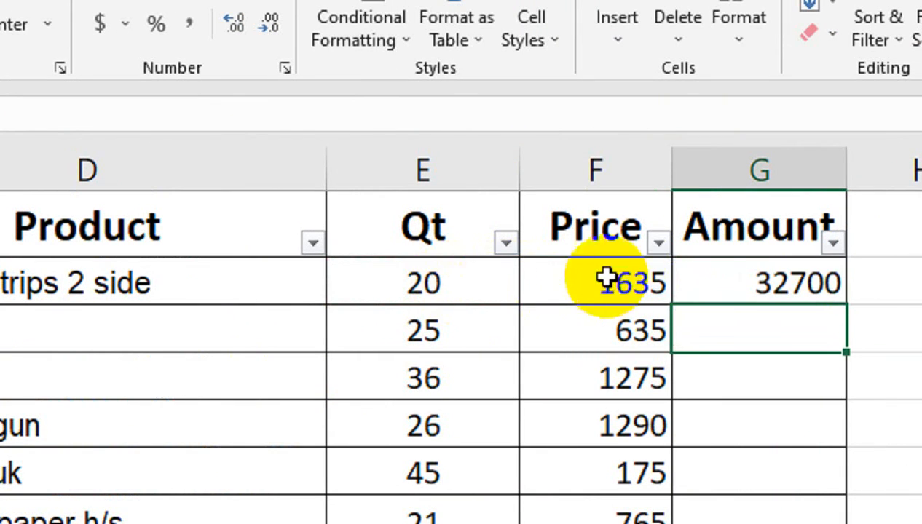
{"action": "left_click", "coordinate": [719, 270]}
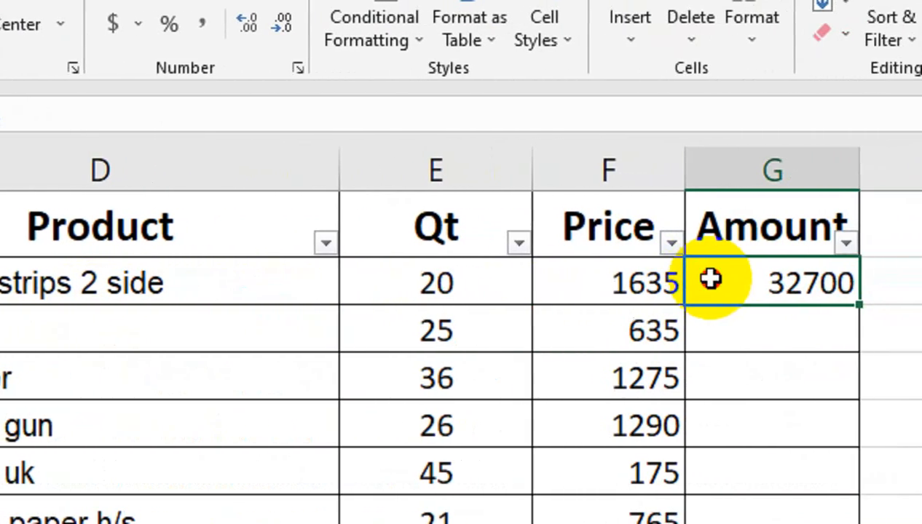
{"action": "double_click", "coordinate": [737, 305]}
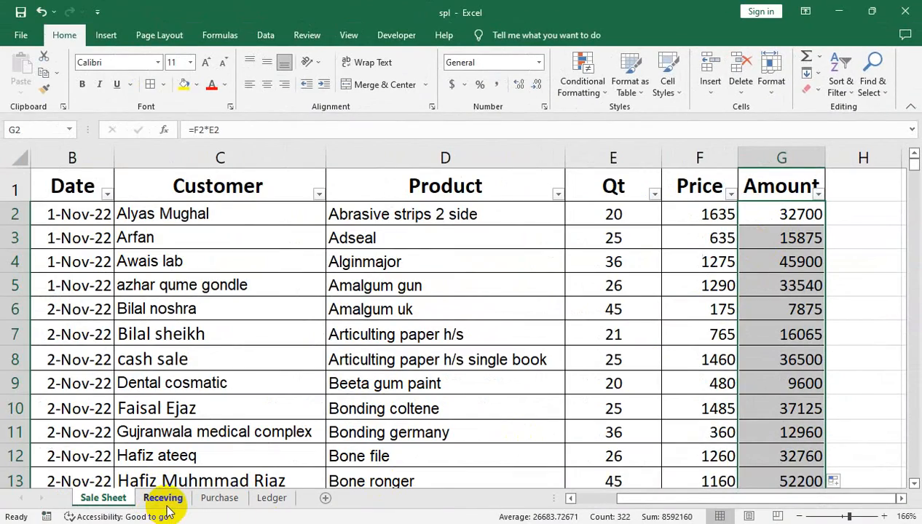
Compare the customer list on the Receving sheet with the repeated customer entries on the Sale Sheet
{"action": "left_click", "coordinate": [163, 498]}
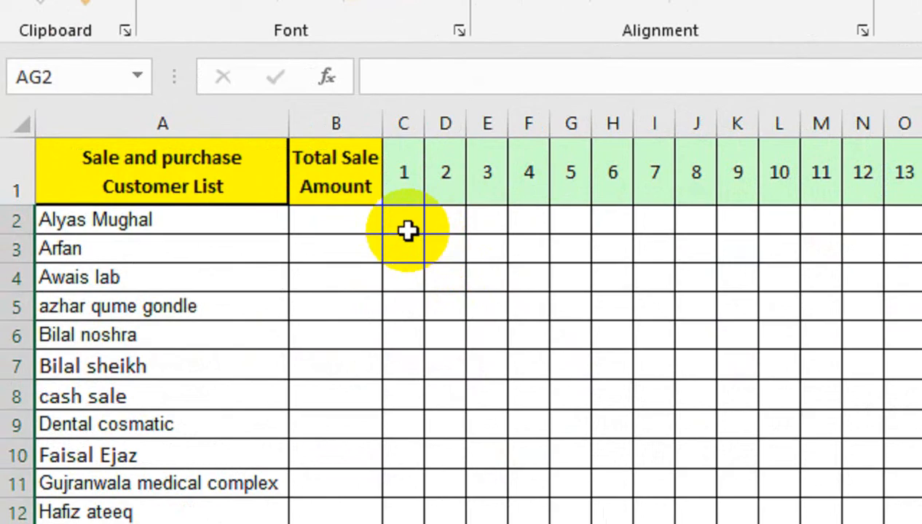
{"action": "left_click", "coordinate": [406, 231]}
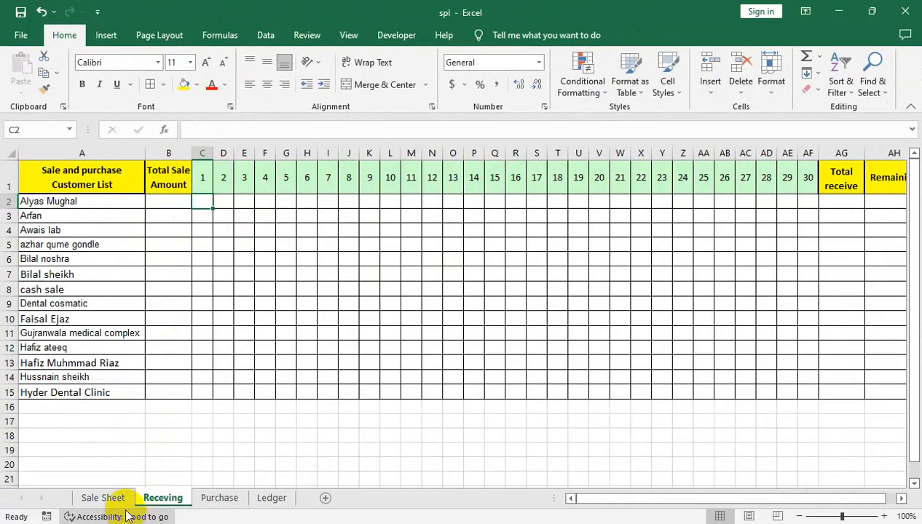
{"action": "left_click", "coordinate": [103, 498]}
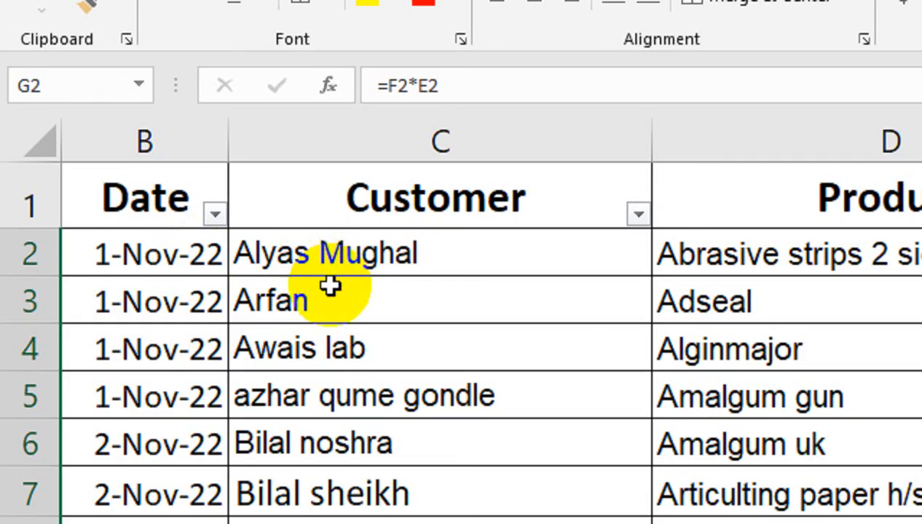
{"action": "scroll", "coordinate": [253, 372], "scroll_direction": "down", "scroll_amount": 2}
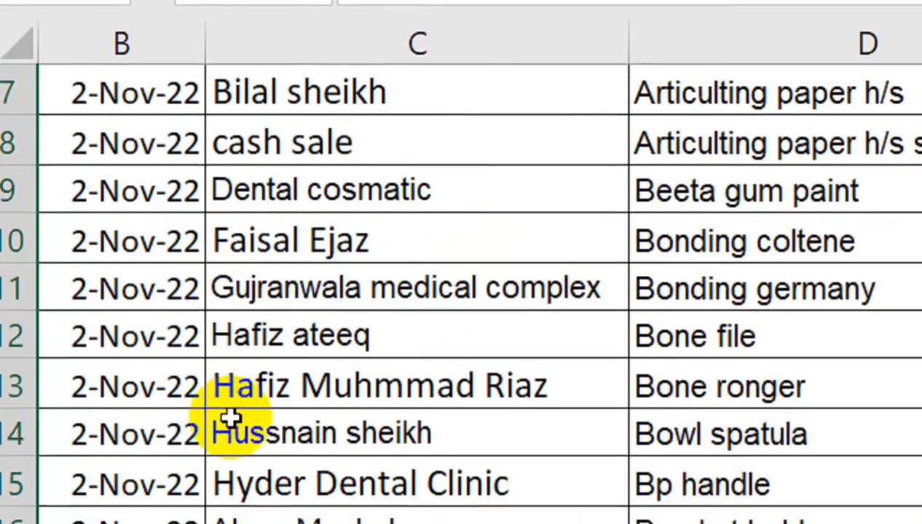
{"action": "scroll", "coordinate": [231, 513], "scroll_direction": "down", "scroll_amount": 1}
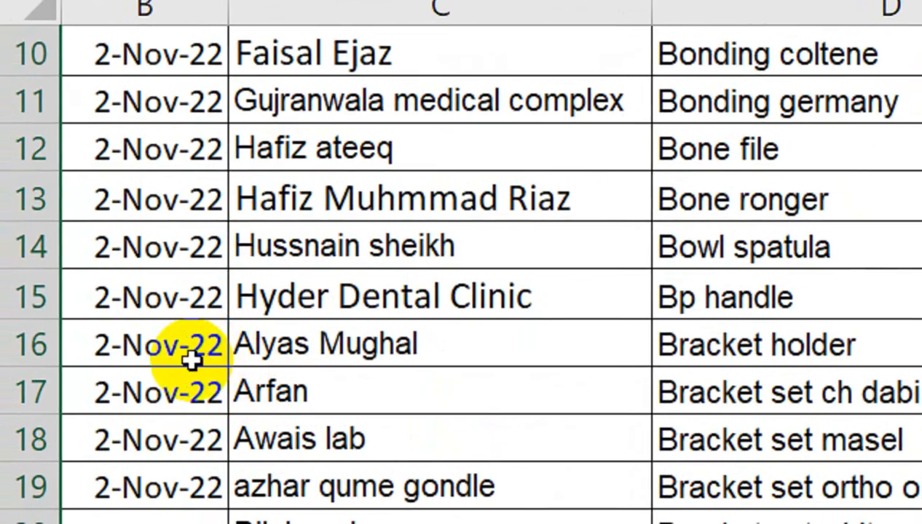
{"action": "scroll", "coordinate": [304, 356], "scroll_direction": "up", "scroll_amount": 3}
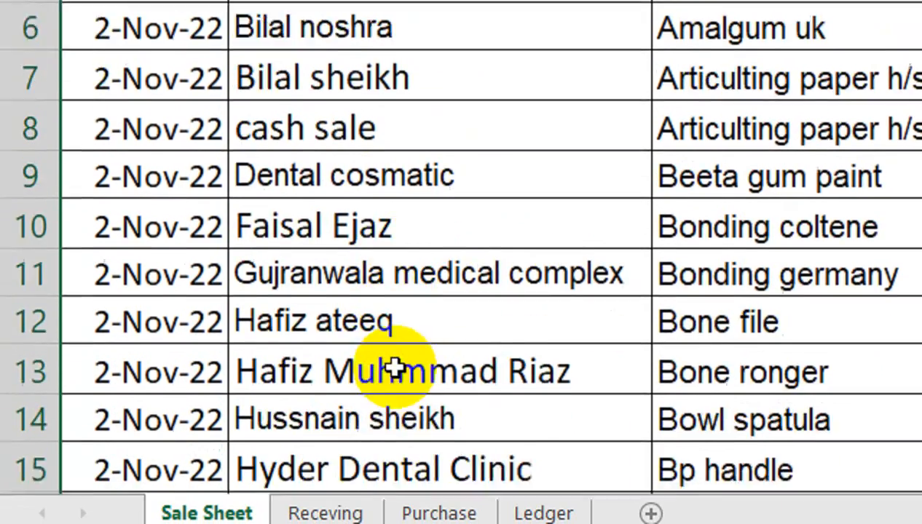
Examine how the same customers recur across the later dated entries of the Sale Sheet
{"action": "scroll", "coordinate": [385, 342], "scroll_direction": "down", "scroll_amount": 1}
{"action": "scroll", "coordinate": [375, 323], "scroll_direction": "down", "scroll_amount": 2}
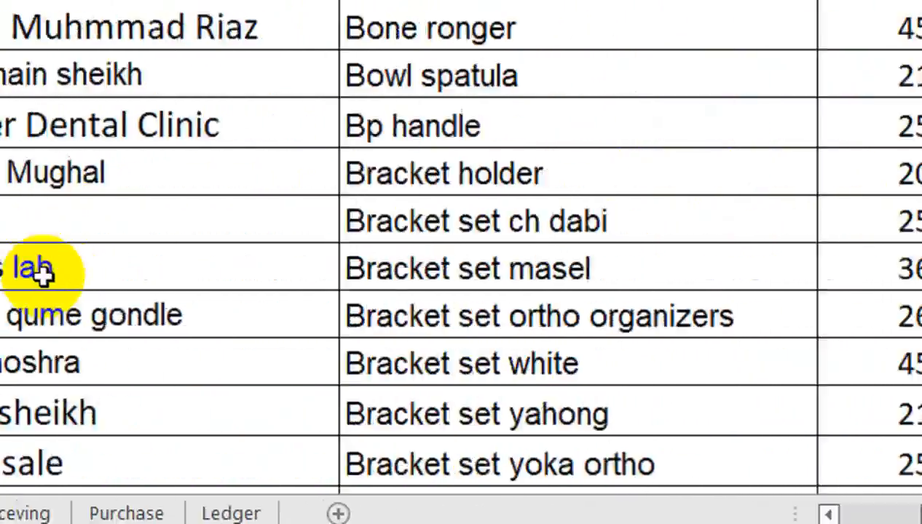
{"action": "scroll", "coordinate": [33, 269], "scroll_direction": "down", "scroll_amount": 10}
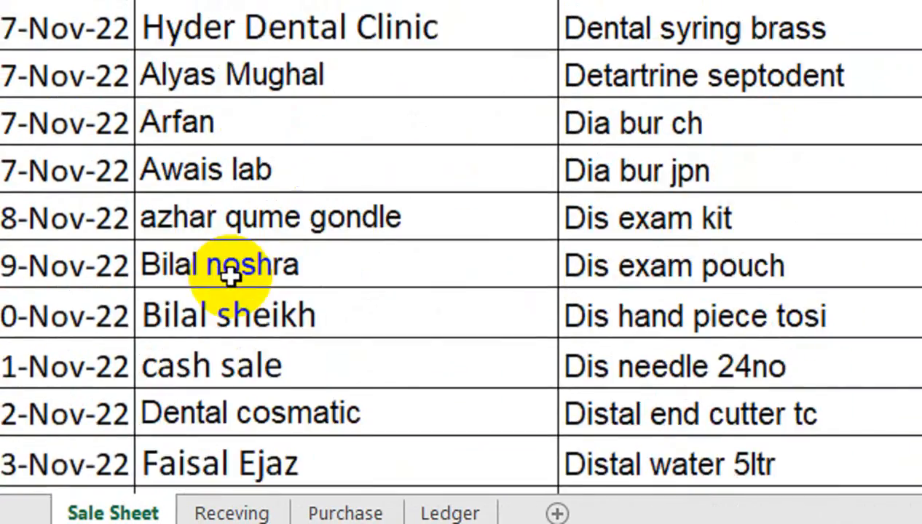
{"action": "scroll", "coordinate": [230, 275], "scroll_direction": "down", "scroll_amount": 2}
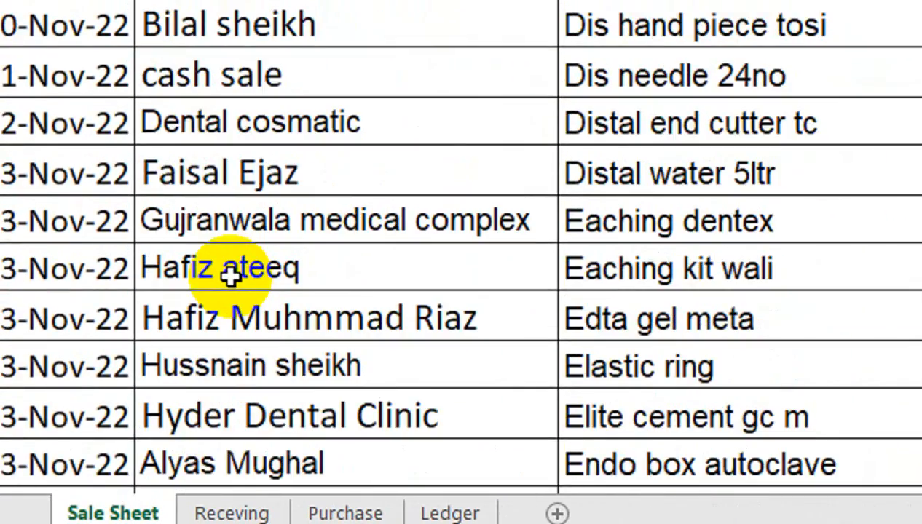
{"action": "scroll", "coordinate": [230, 275], "scroll_direction": "down", "scroll_amount": 1}
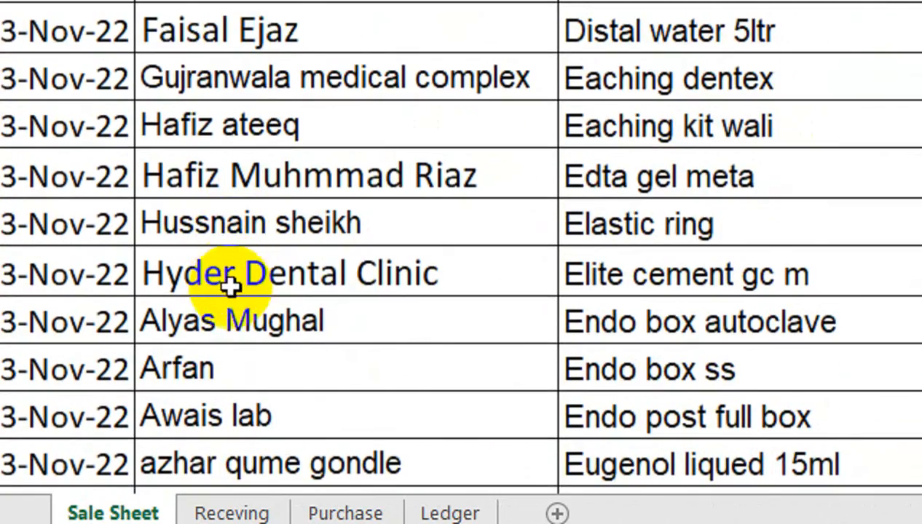
{"action": "scroll", "coordinate": [230, 287], "scroll_direction": "down", "scroll_amount": 1}
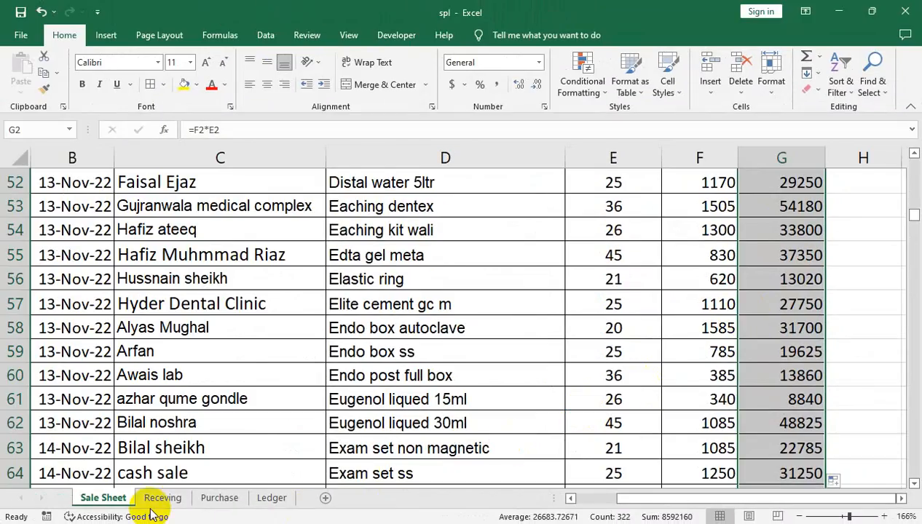
Start a SUMIF formula in B2 of the Receving sheet with 'Sale Sheet'!D:D as its range
{"action": "left_click", "coordinate": [158, 498]}
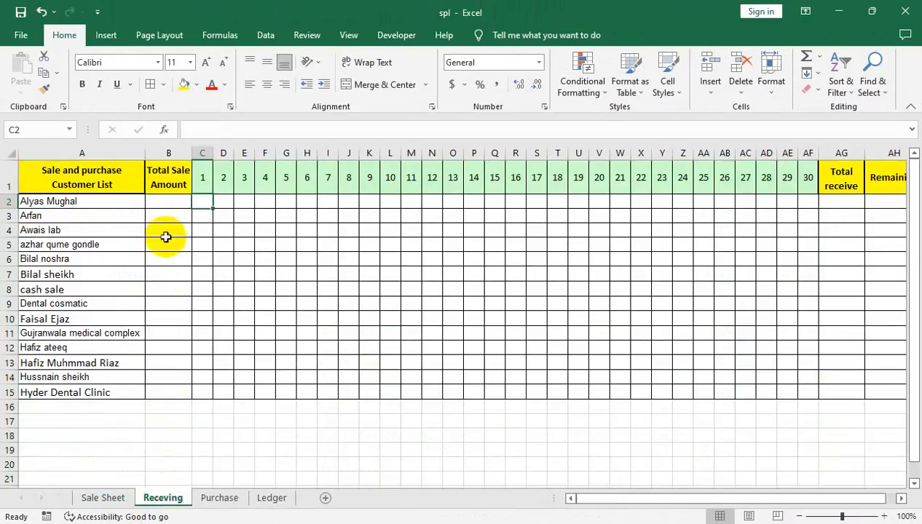
{"action": "left_click", "coordinate": [160, 198]}
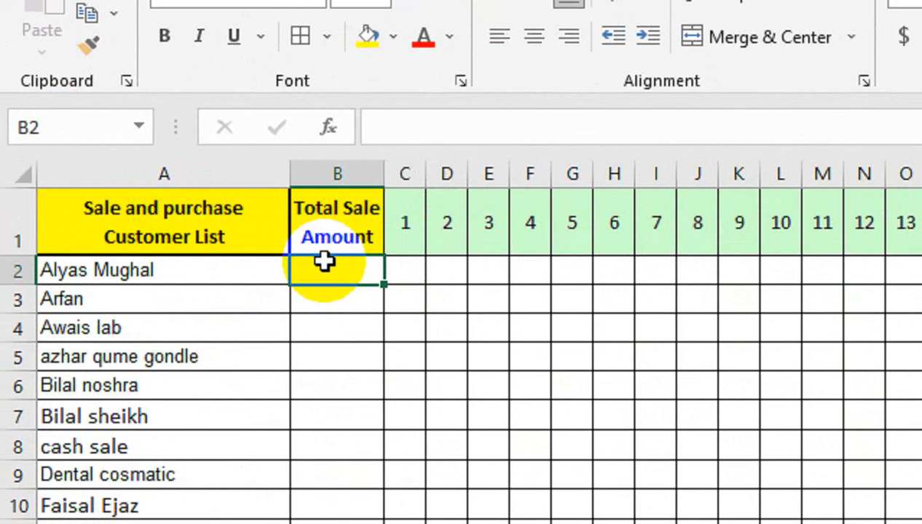
{"action": "type", "text": "=sumi"}
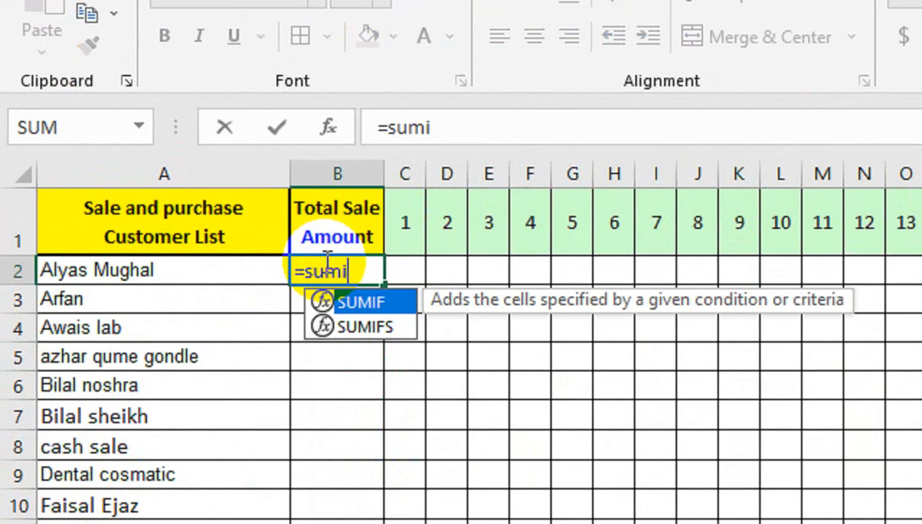
{"action": "key", "text": "Tab"}
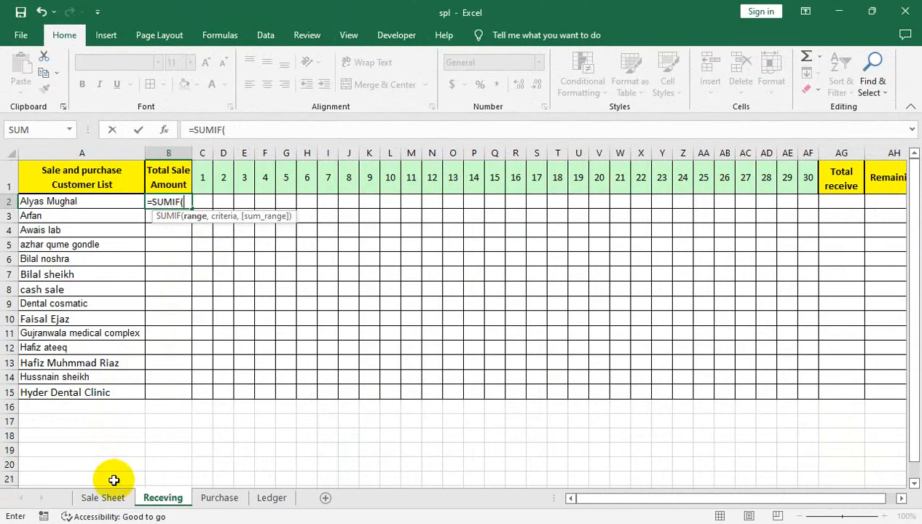
{"action": "left_click", "coordinate": [123, 499]}
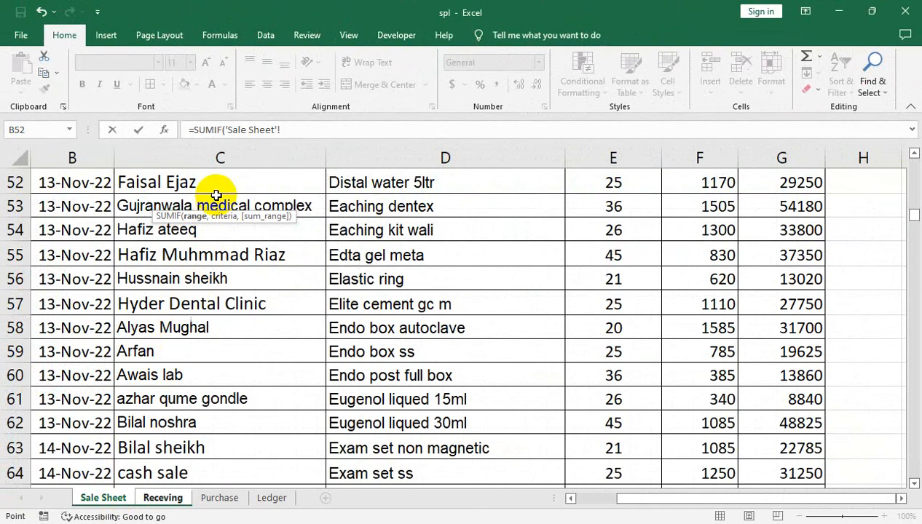
{"action": "left_click", "coordinate": [391, 155]}
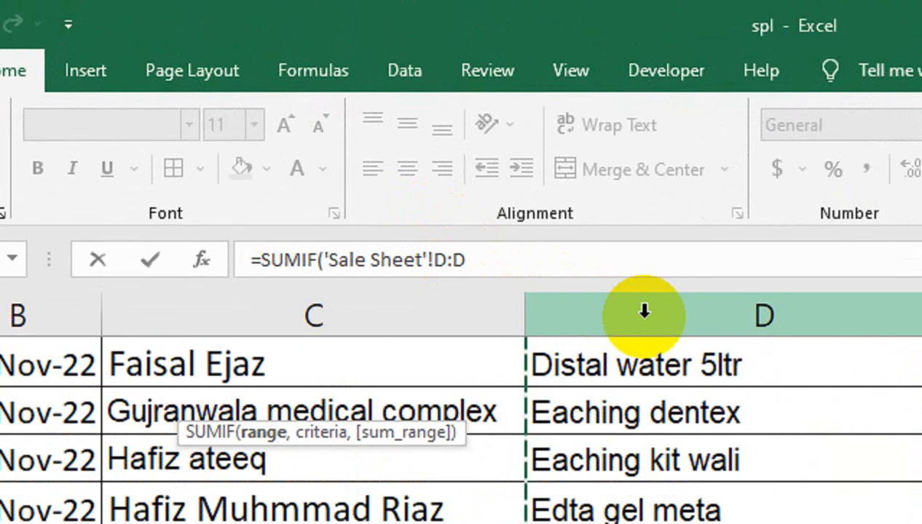
{"action": "scroll", "coordinate": [679, 366], "scroll_direction": "up", "scroll_amount": 10}
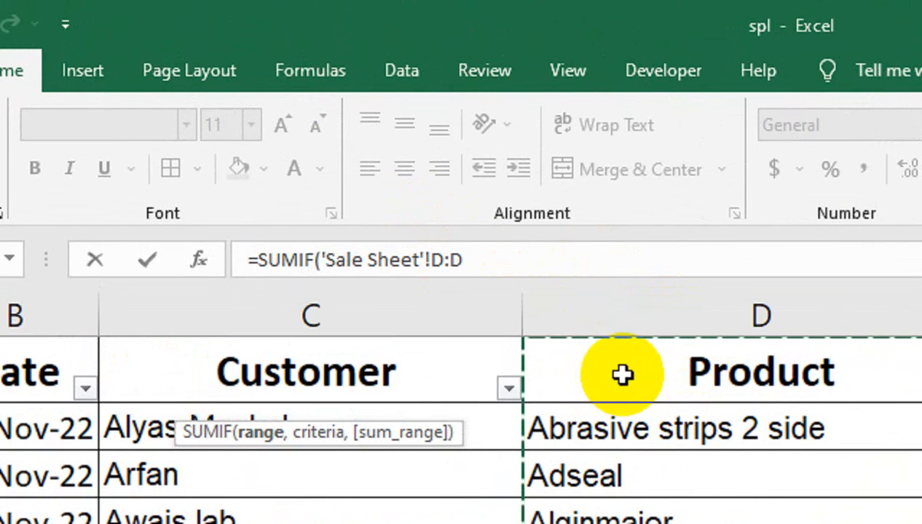
{"action": "type", "text": ","}
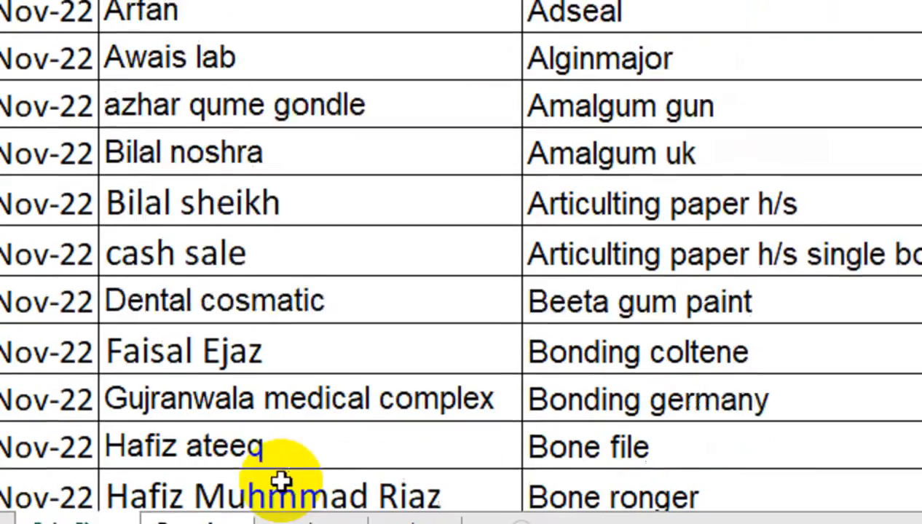
Complete the SUMIF with Receving!A2 as the criteria and 'Sale Sheet'!G:G as the sum range
{"action": "left_click", "coordinate": [230, 483]}
{"action": "left_click", "coordinate": [185, 117]}
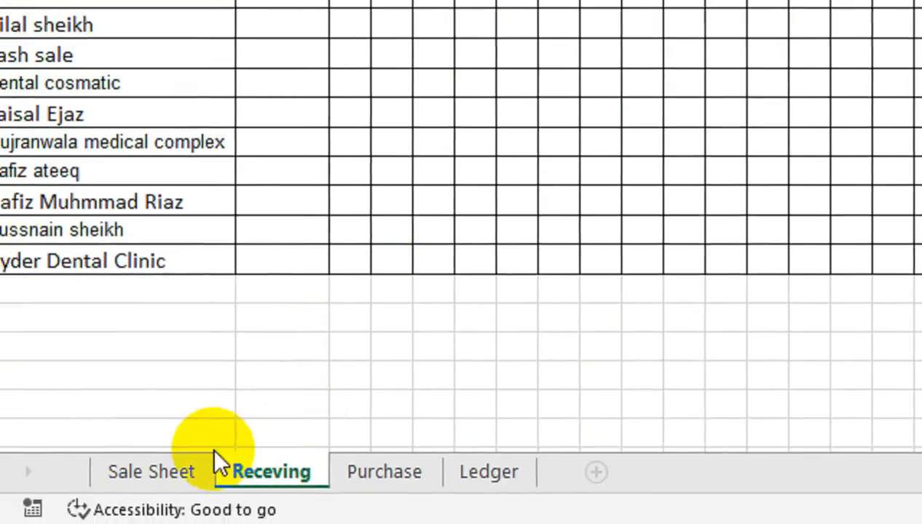
{"action": "left_click", "coordinate": [196, 469]}
{"action": "key", "text": "ctrl+c"}
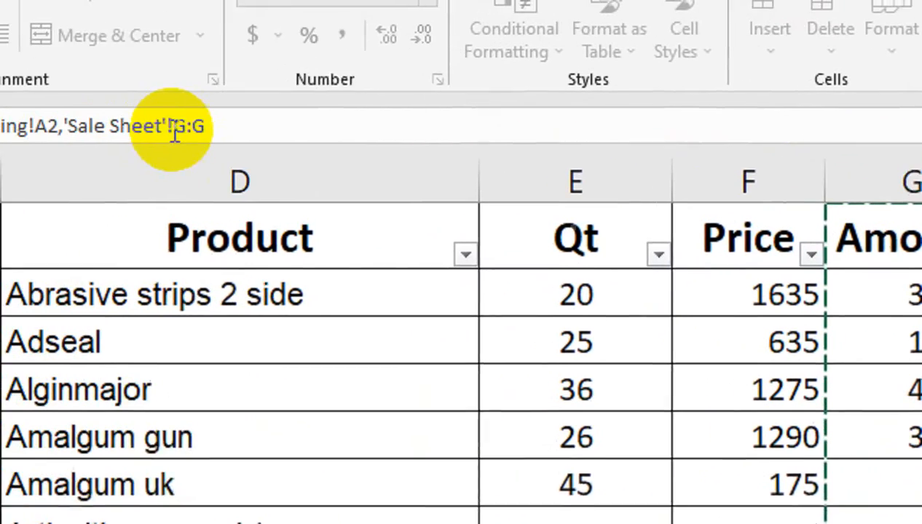
{"action": "type", "text": ")"}
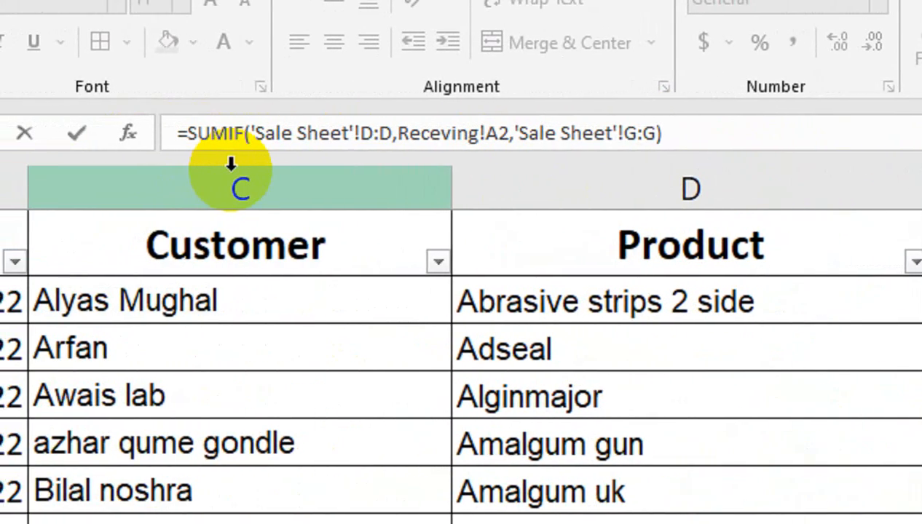
{"action": "key", "text": "Return"}
Correct the SUMIF range in B2 to the Customer column, giving =SUMIF('Sale Sheet'!C:C,Receving!A2,'Sale Sheet'!G:G)
{"action": "left_click", "coordinate": [165, 275]}
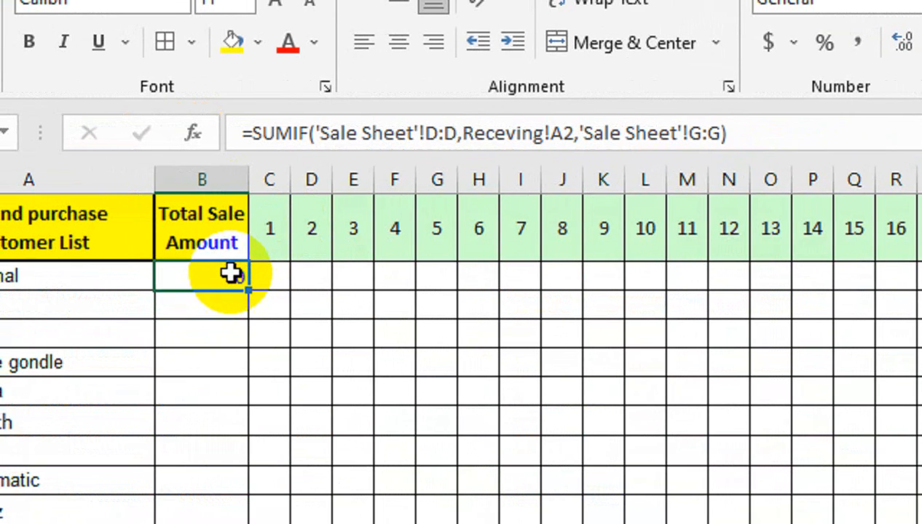
{"action": "left_click", "coordinate": [221, 230]}
{"action": "double_click", "coordinate": [234, 271]}
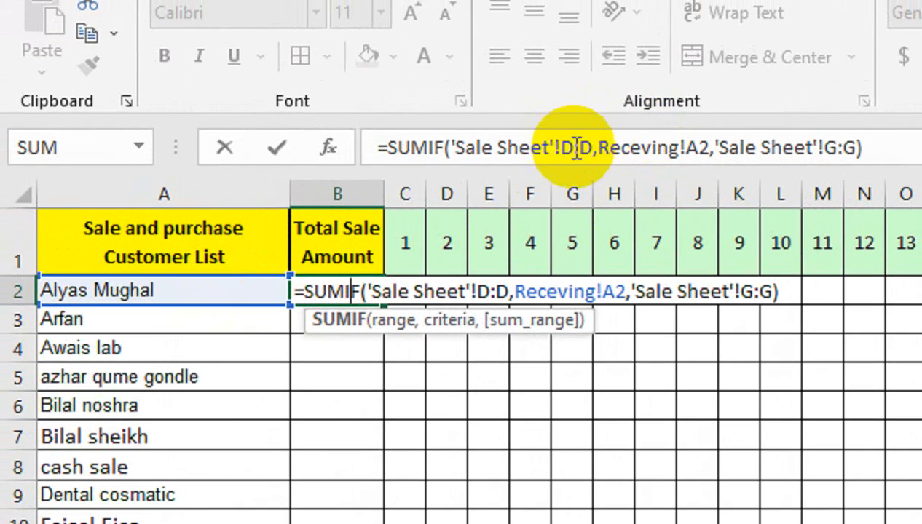
{"action": "left_click", "coordinate": [459, 133]}
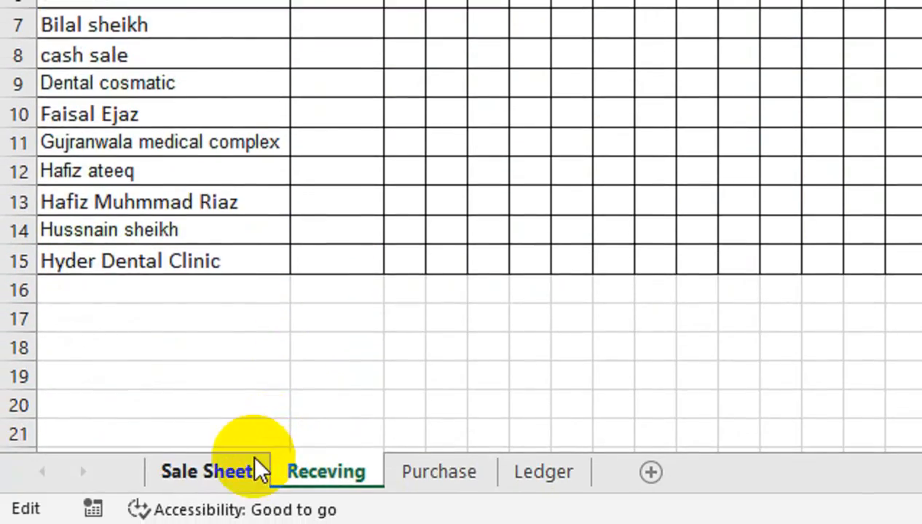
{"action": "left_click", "coordinate": [256, 469]}
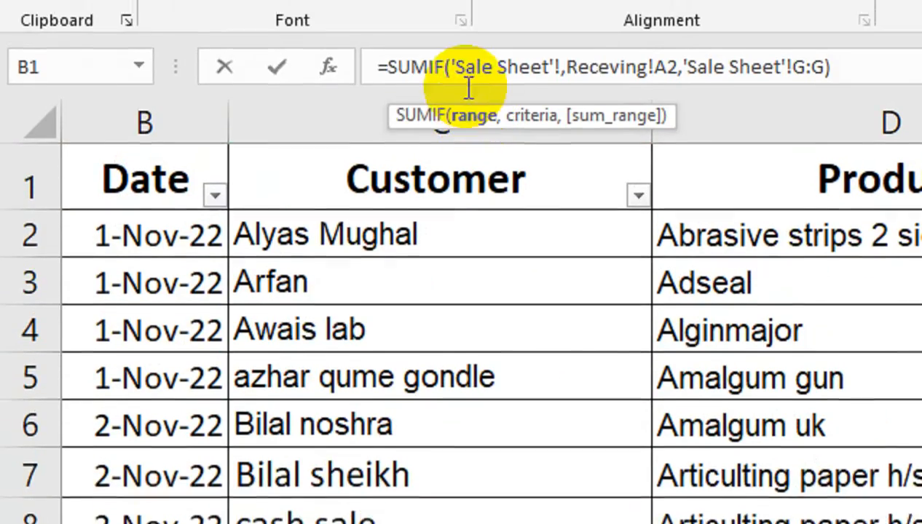
{"action": "left_click", "coordinate": [329, 171]}
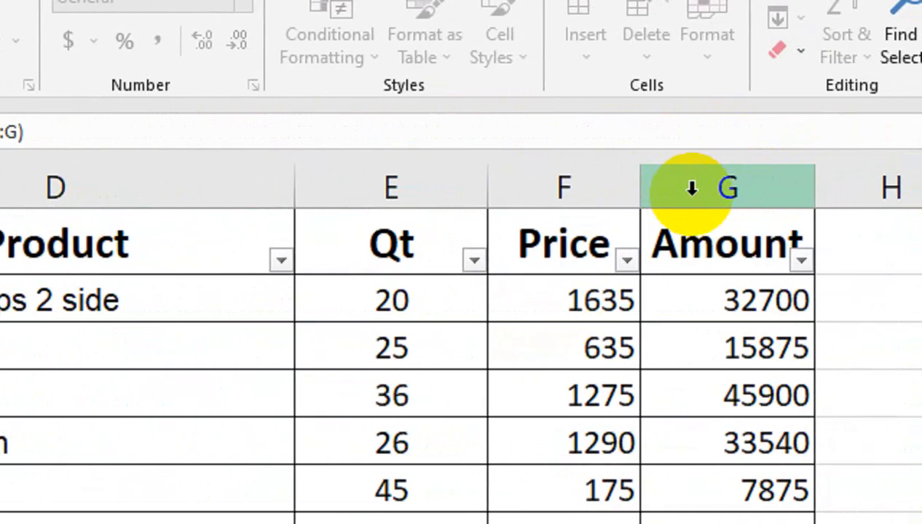
{"action": "key", "text": "Return"}
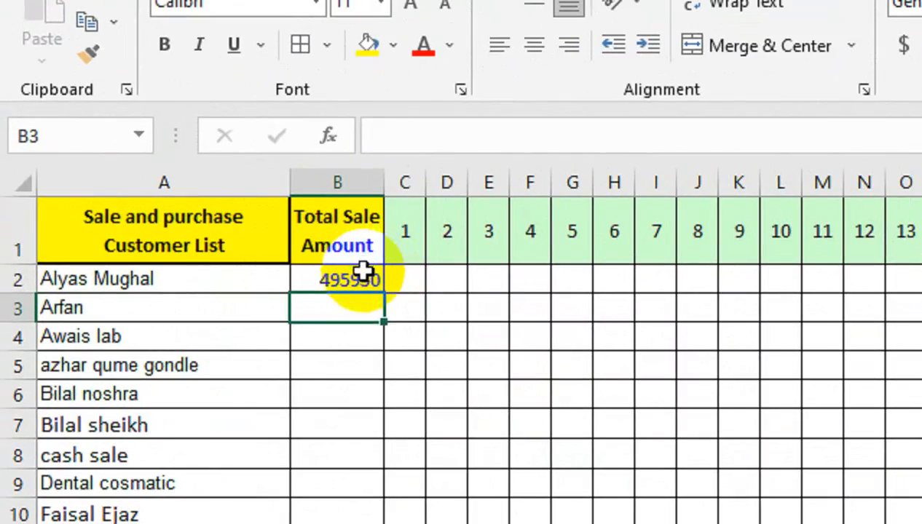
Fill the SUMIF formula from B2 down the Total Sale Amount column for all listed customers
{"action": "left_click", "coordinate": [362, 273]}
{"action": "left_click_drag", "start_coordinate": [382, 292], "coordinate": [393, 523]}
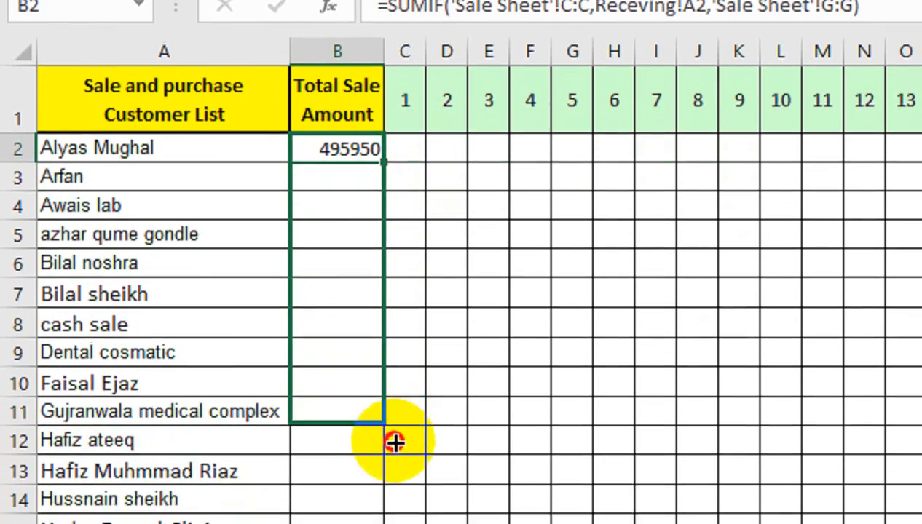
{"action": "left_click_drag", "start_coordinate": [394, 443], "coordinate": [392, 523]}
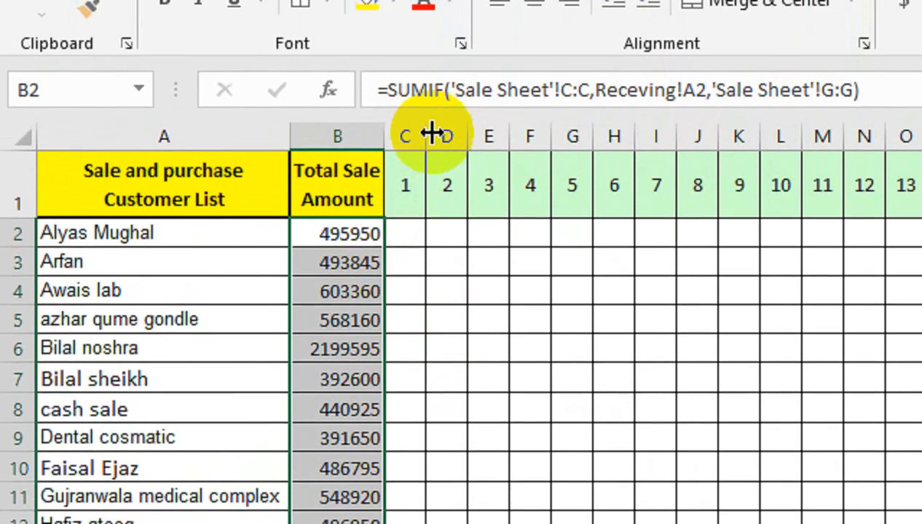
Widen column C and record the first customer's receipts: 50000 on day 1 and 5000 on day 2
{"action": "left_click_drag", "start_coordinate": [432, 133], "coordinate": [462, 136]}
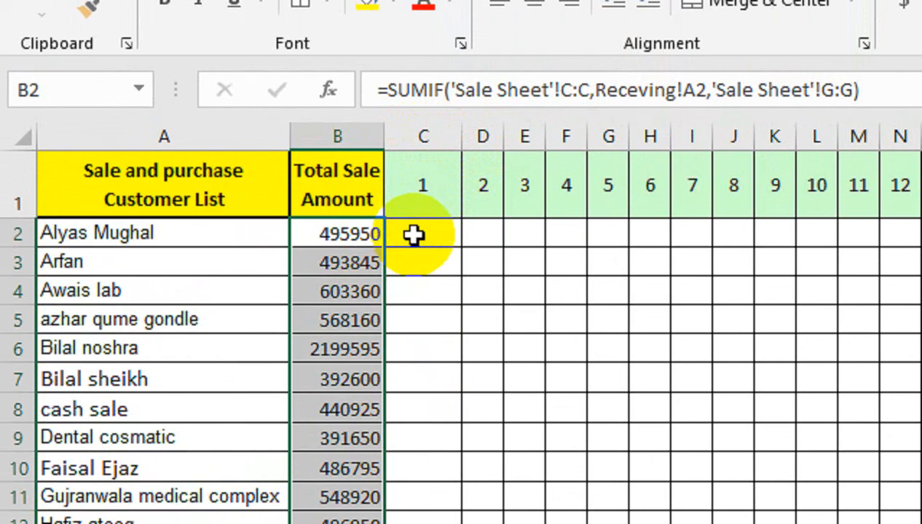
{"action": "left_click", "coordinate": [419, 234]}
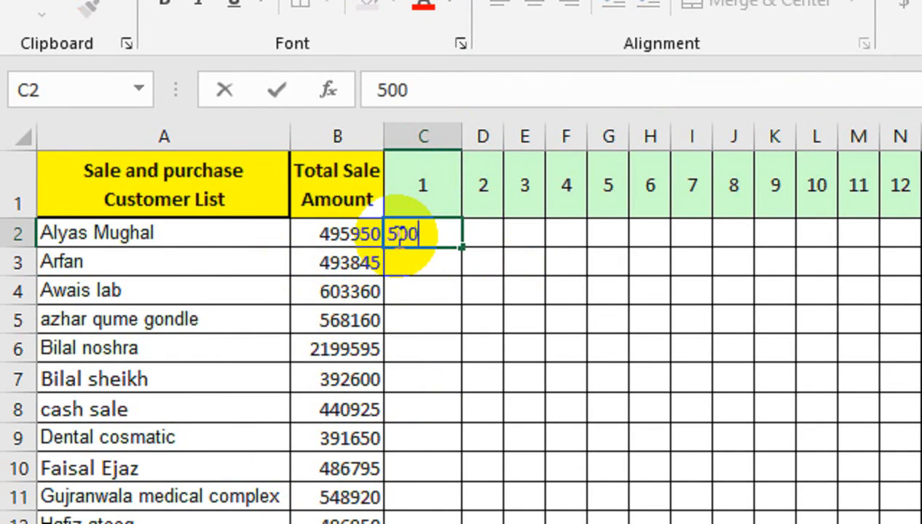
{"action": "key", "text": "Tab"}
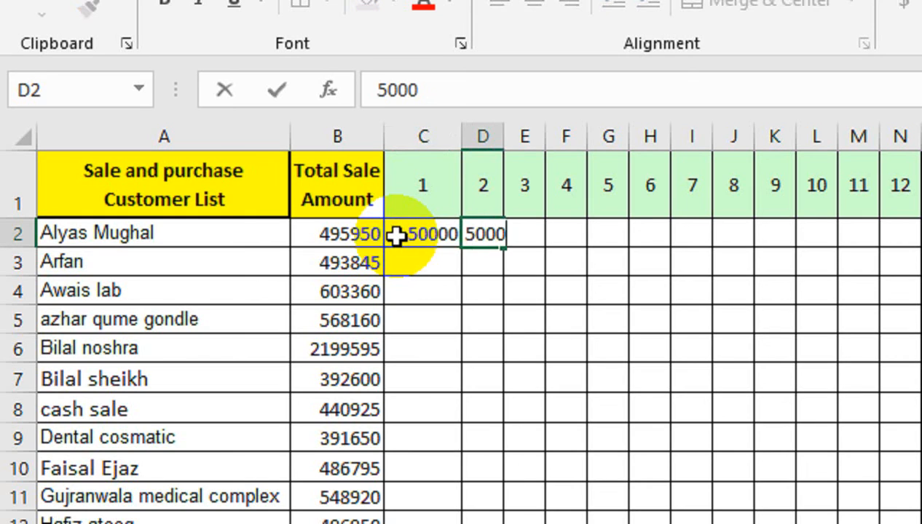
{"action": "key", "text": "Return"}
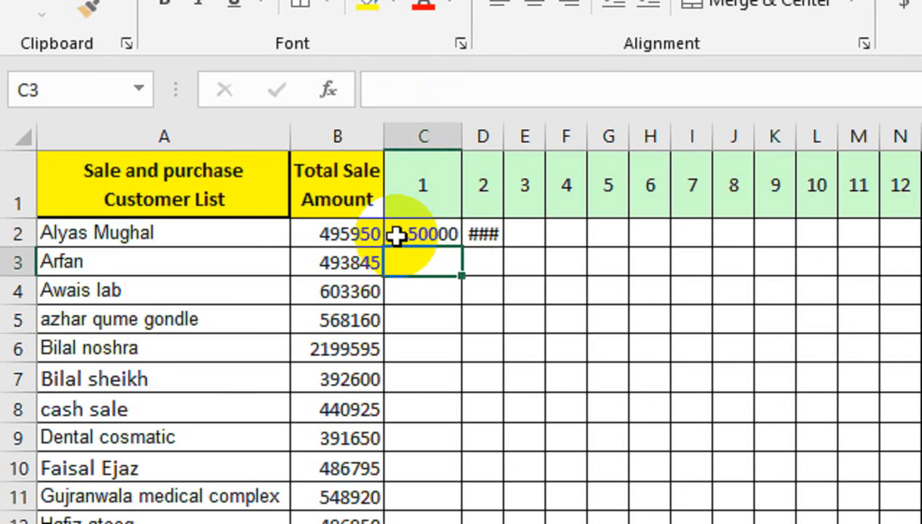
Autofit the width of column D to the amount in D2
{"action": "key", "text": "Up"}
{"action": "key", "text": "Right"}
{"action": "key", "text": "alt+h"}
{"action": "key", "text": "o"}
{"action": "key", "text": "i"}
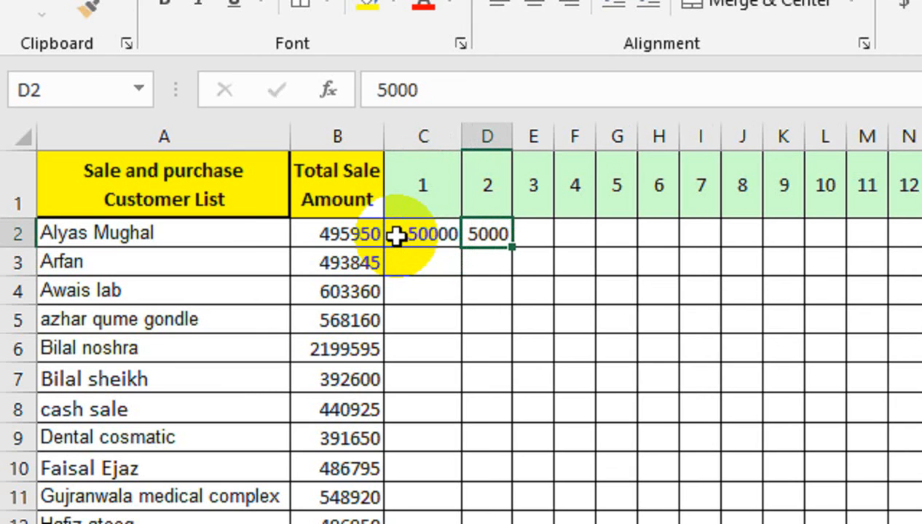
Enter 100000 in J2 as the first customer's day 8 receipt and autofit the column width
{"action": "left_click", "coordinate": [536, 234]}
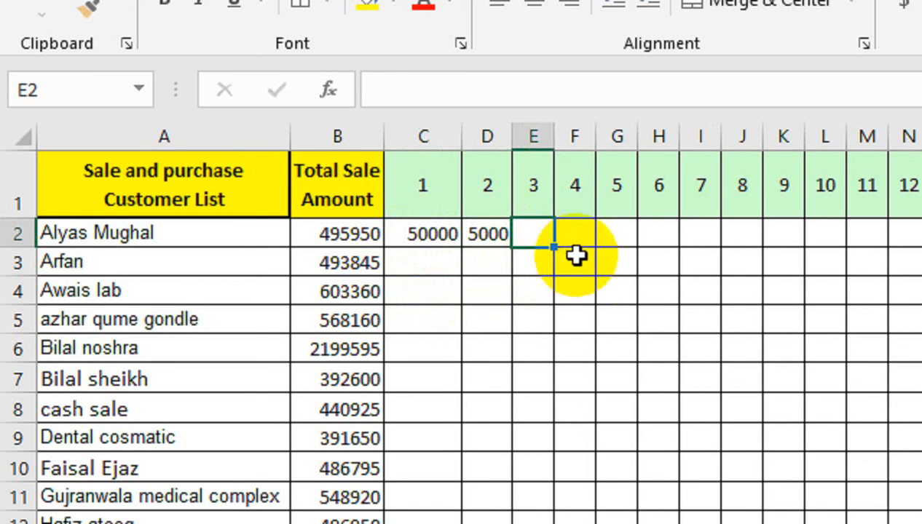
{"action": "left_click", "coordinate": [742, 234]}
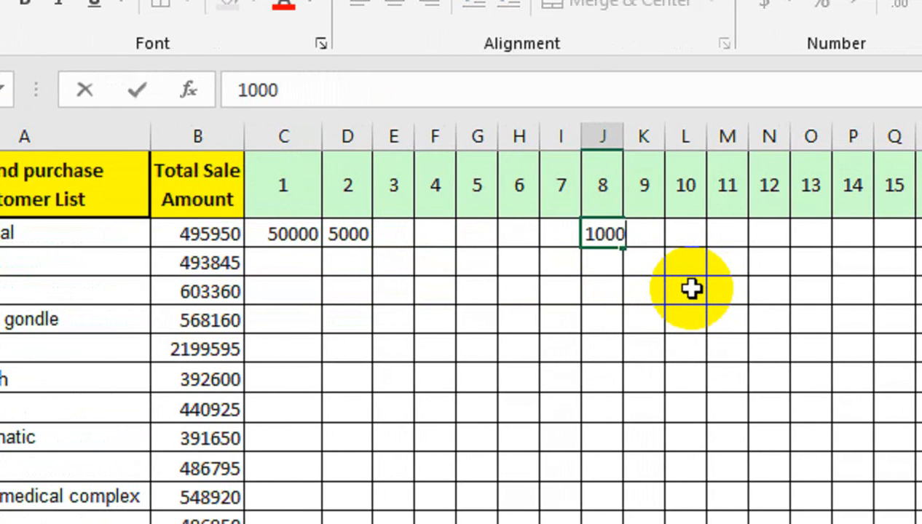
{"action": "key", "text": "Tab"}
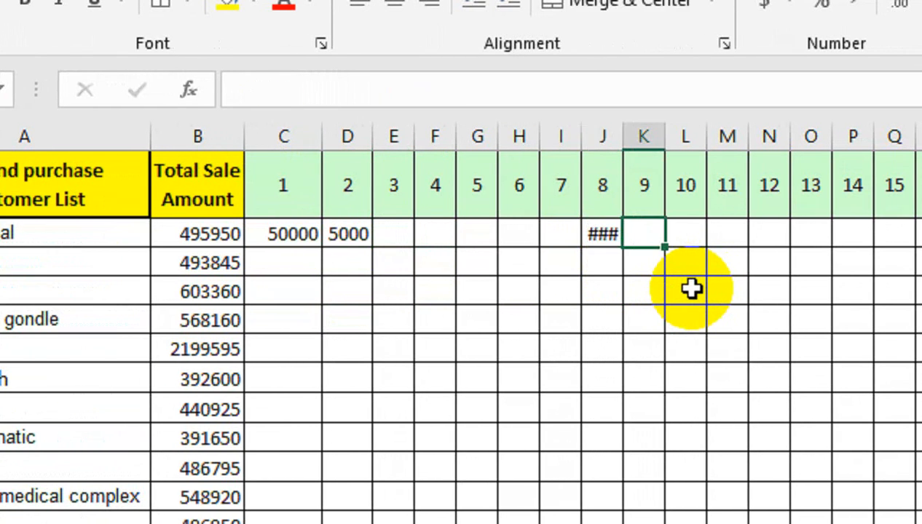
{"action": "key", "text": "shift+Tab"}
{"action": "key", "text": "alt+h"}
{"action": "key", "text": "o"}
{"action": "key", "text": "i"}
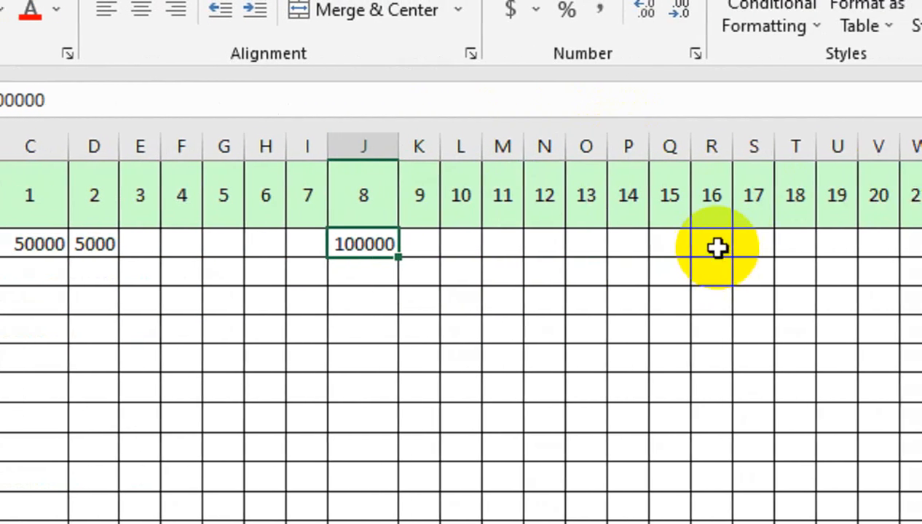
Total the first customer's receipts in AG2 with the formula =SUM(C2:AF2) and review its range
{"action": "left_click", "coordinate": [808, 247]}
{"action": "type", "text": "=SUM("}
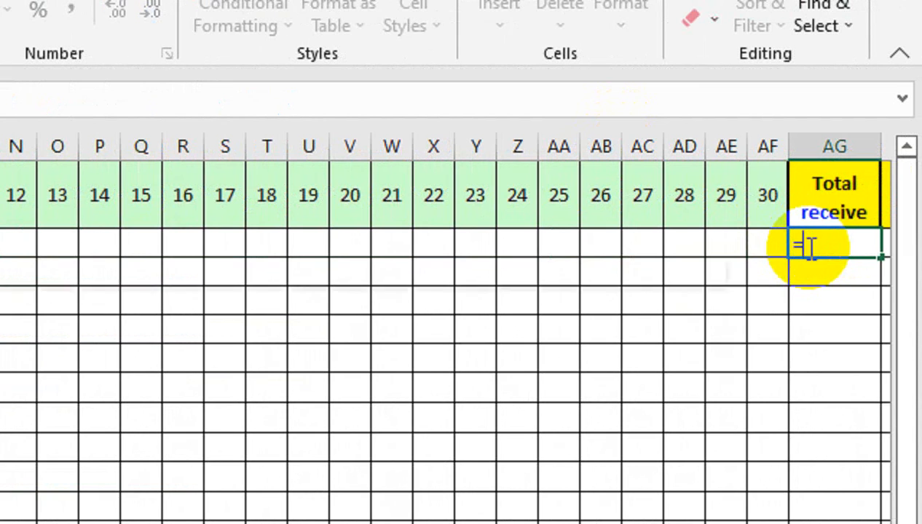
{"action": "key", "text": "shift+Left"}
{"action": "key", "text": "shift+Left"}
{"action": "key", "text": "shift+Left"}
{"action": "key", "text": "shift+Left"}
{"action": "key", "text": "shift+Left"}
{"action": "key", "text": "shift+Left"}
{"action": "key", "text": "shift+Left"}
{"action": "key", "text": "shift+Left"}
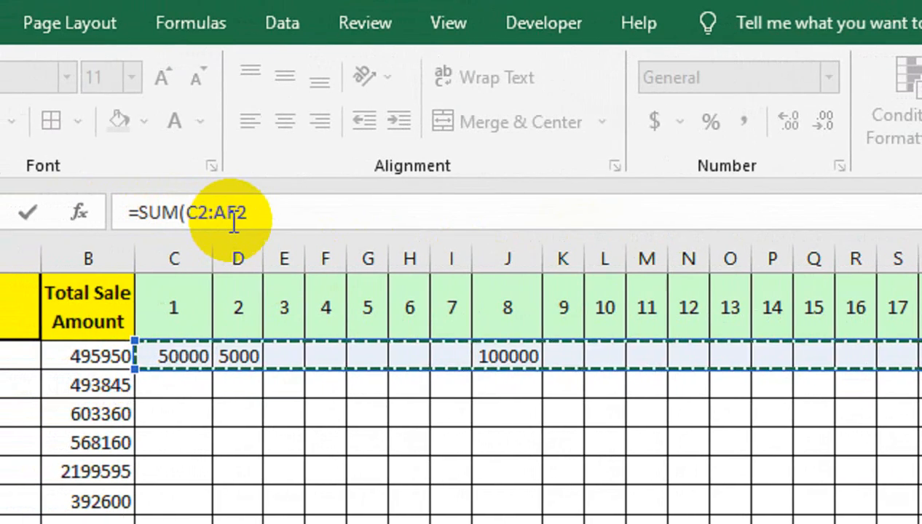
{"action": "key", "text": "Return"}
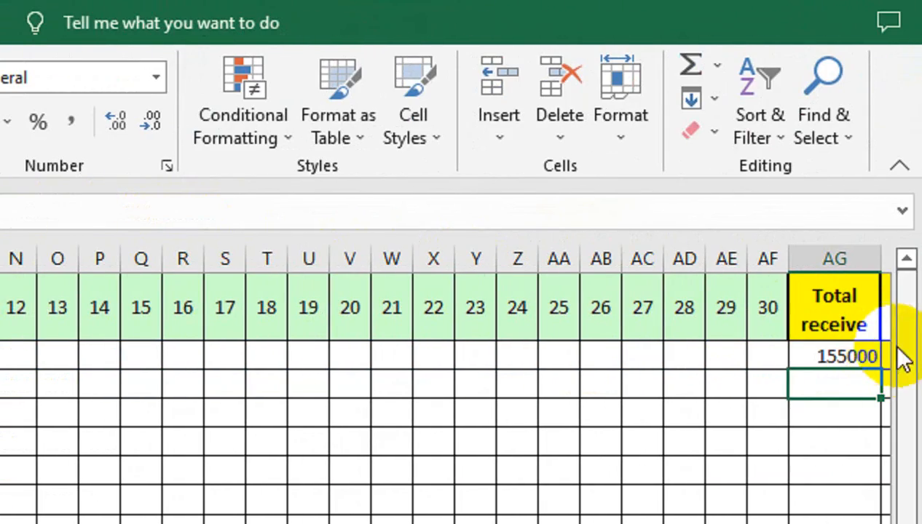
{"action": "double_click", "coordinate": [830, 355]}
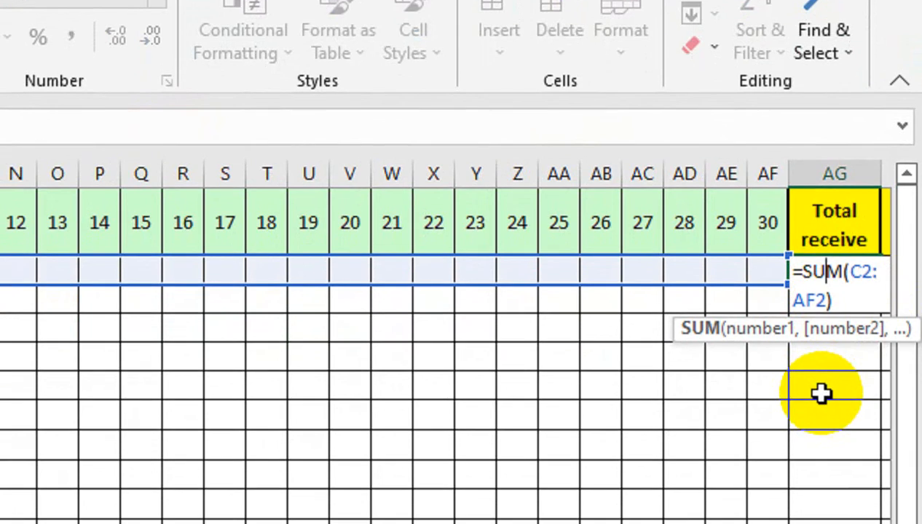
{"action": "left_click", "coordinate": [899, 498]}
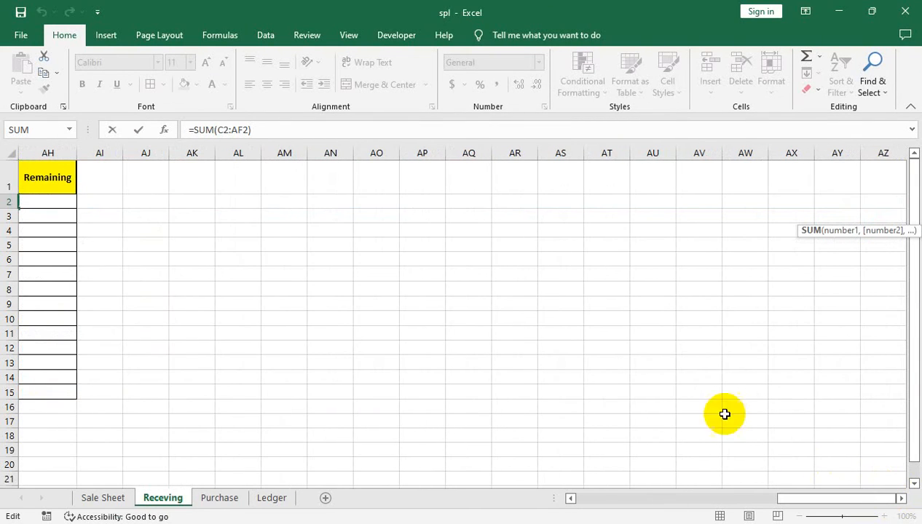
{"action": "left_click_drag", "start_coordinate": [569, 500], "coordinate": [572, 501]}
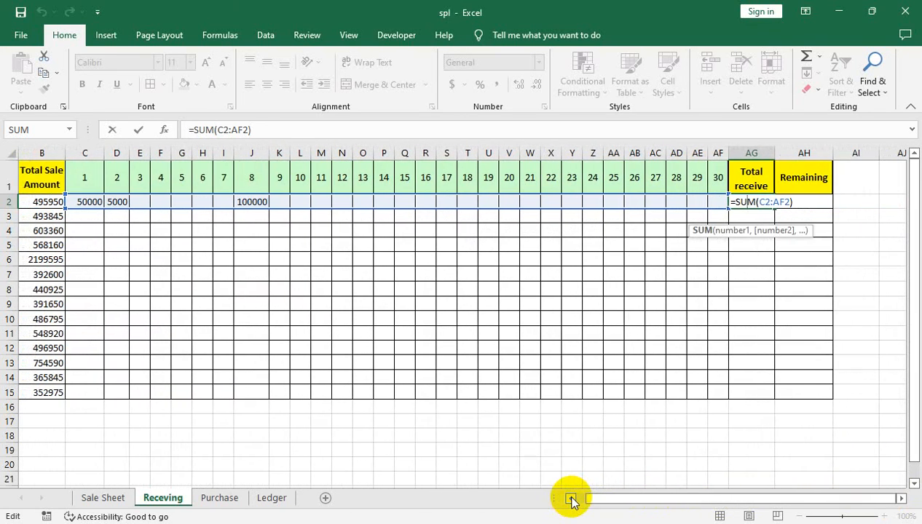
{"action": "key", "text": "Return"}
Calculate the first customer's remaining balance in AH2 with =B2-AG2 and fill it down the Remaining column
{"action": "left_click", "coordinate": [806, 205]}
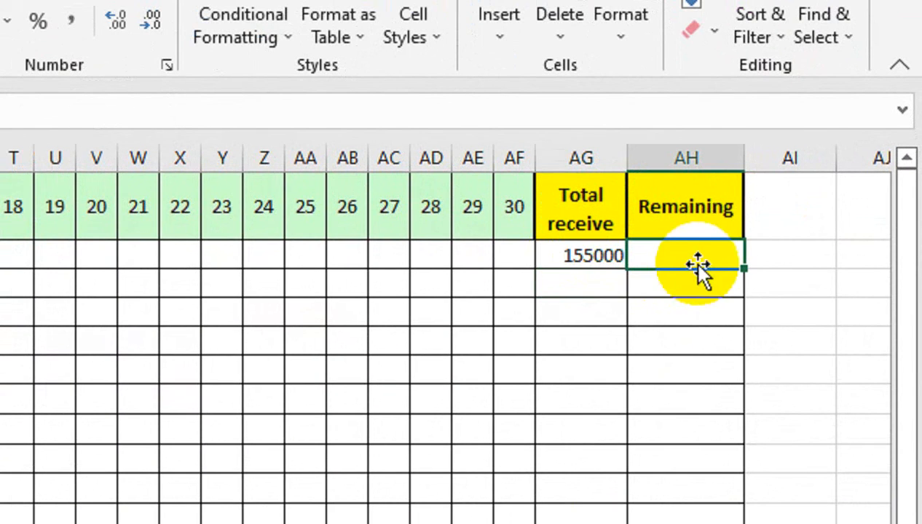
{"action": "type", "text": "="}
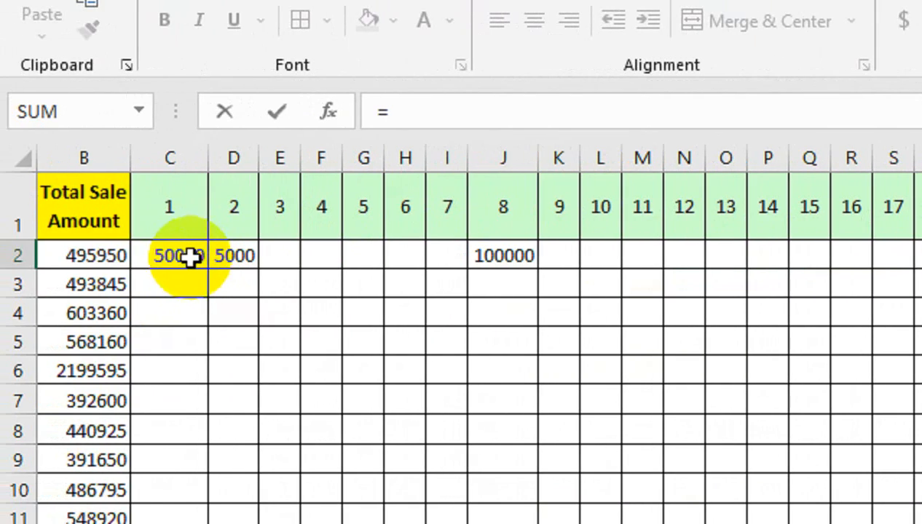
{"action": "left_click", "coordinate": [99, 254]}
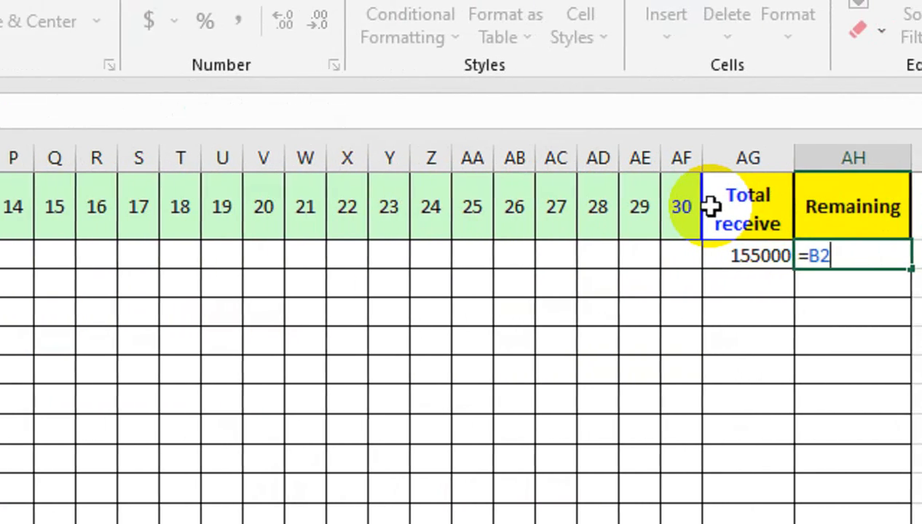
{"action": "type", "text": "-"}
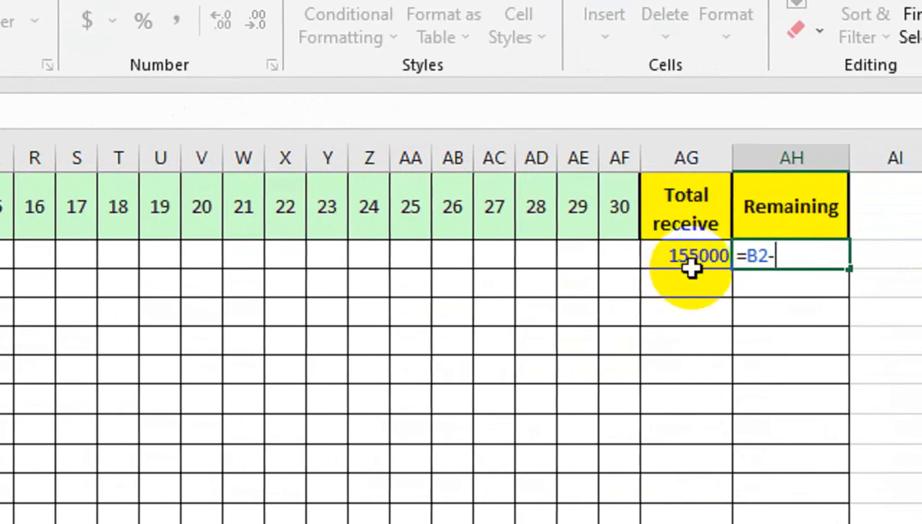
{"action": "left_click", "coordinate": [746, 256]}
{"action": "key", "text": "Return"}
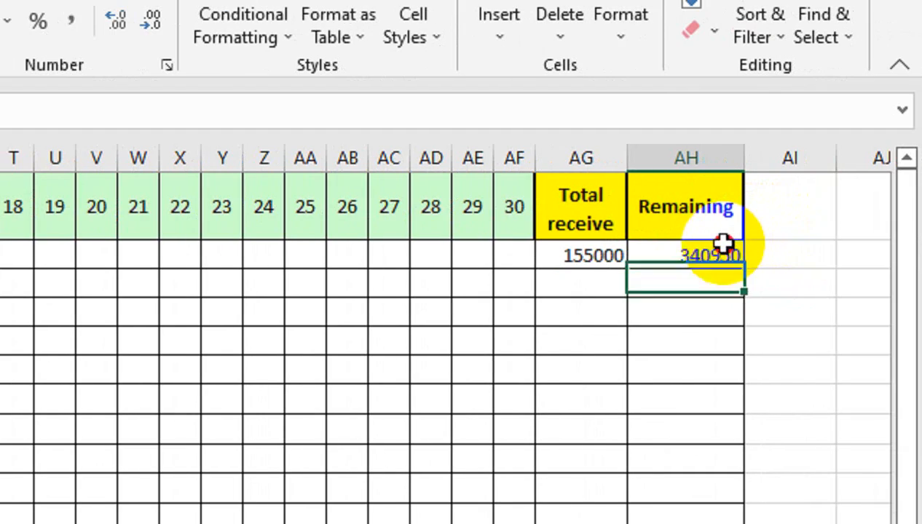
{"action": "left_click", "coordinate": [811, 252]}
{"action": "left_click_drag", "start_coordinate": [832, 269], "coordinate": [685, 519]}
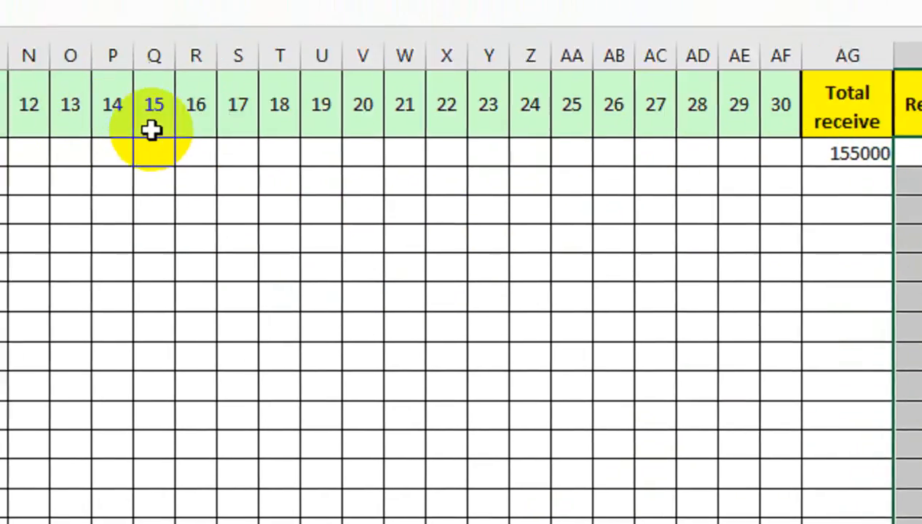
Enter 300000 in Q2 as the first customer's day 15 receipt and autofit column Q
{"action": "left_click", "coordinate": [155, 146]}
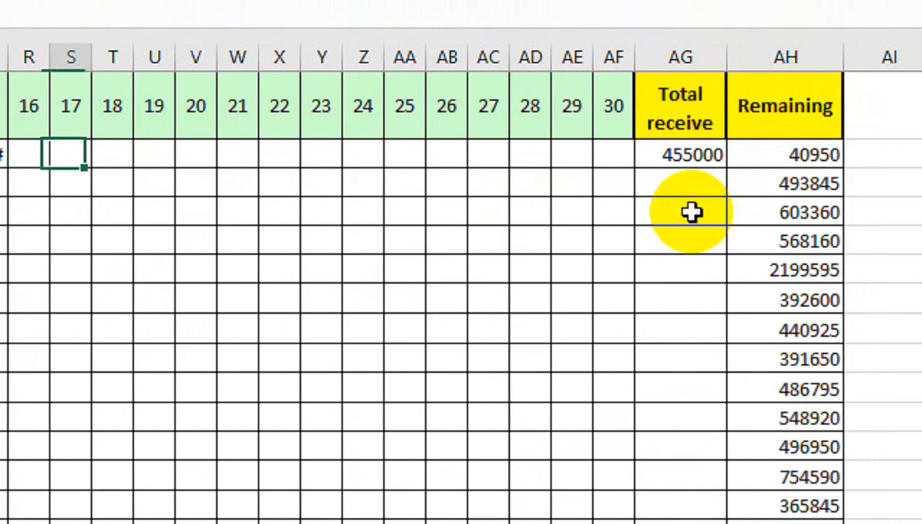
{"action": "key", "text": "Right"}
{"action": "key", "text": "Right"}
{"action": "key", "text": "Right"}
{"action": "key", "text": "Right"}
{"action": "key", "text": "Left"}
{"action": "key", "text": "Left"}
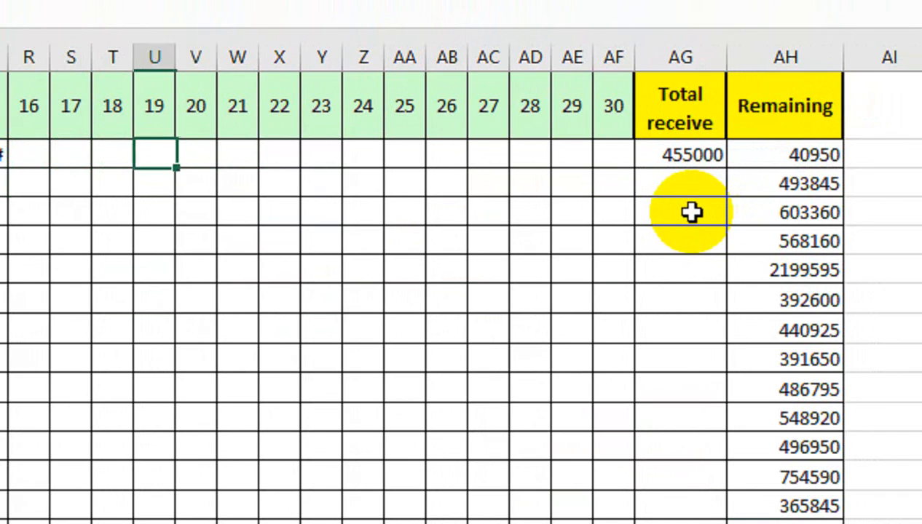
{"action": "key", "text": "Left"}
{"action": "key", "text": "Left"}
{"action": "key", "text": "Left"}
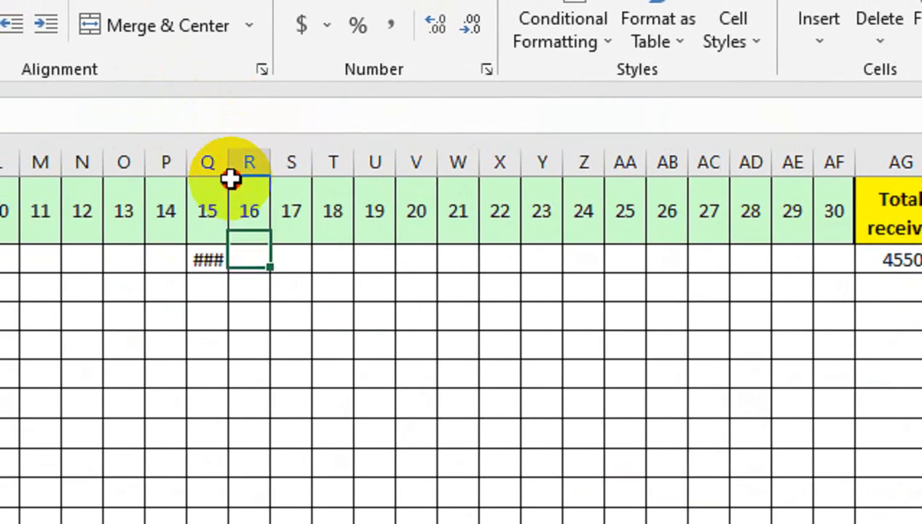
{"action": "key", "text": "ctrl+Home"}
{"action": "double_click", "coordinate": [482, 161]}
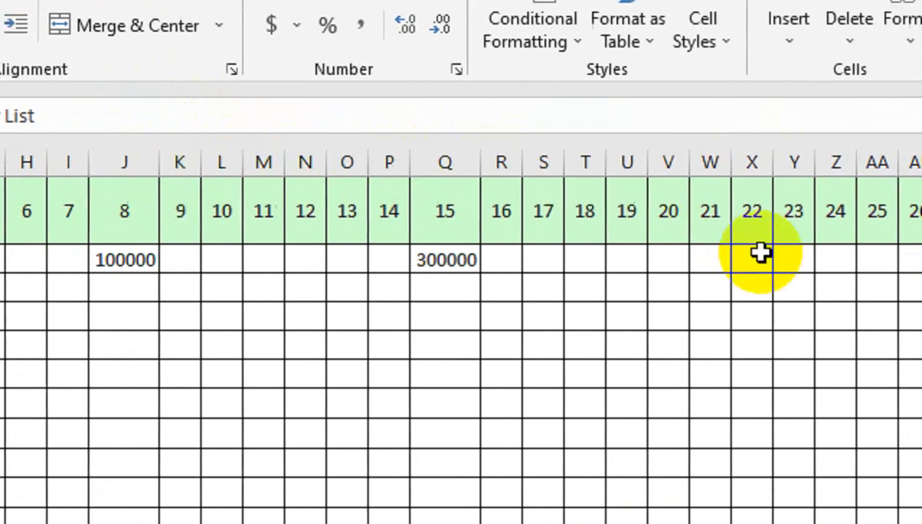
Enter 35000 in V2 as the first customer's day 20 receipt and autofit column V
{"action": "left_click_drag", "start_coordinate": [668, 262], "coordinate": [586, 164]}
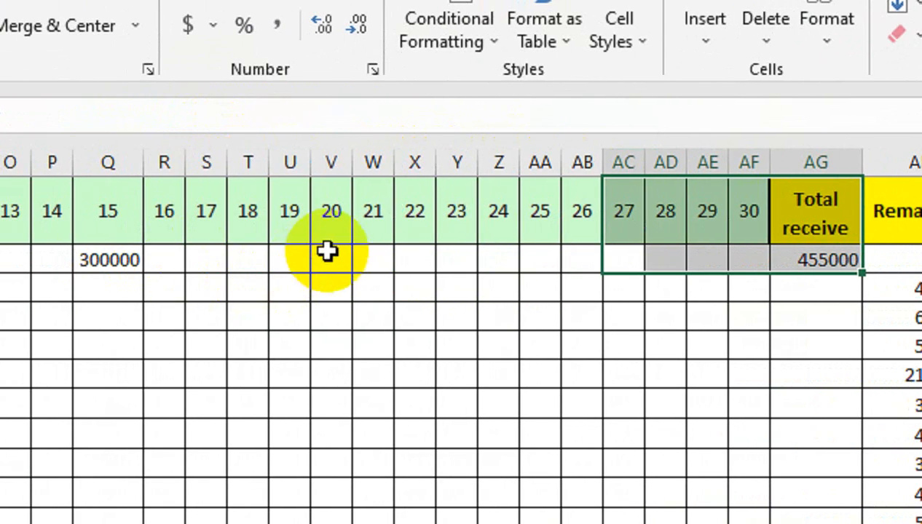
{"action": "left_click", "coordinate": [327, 250]}
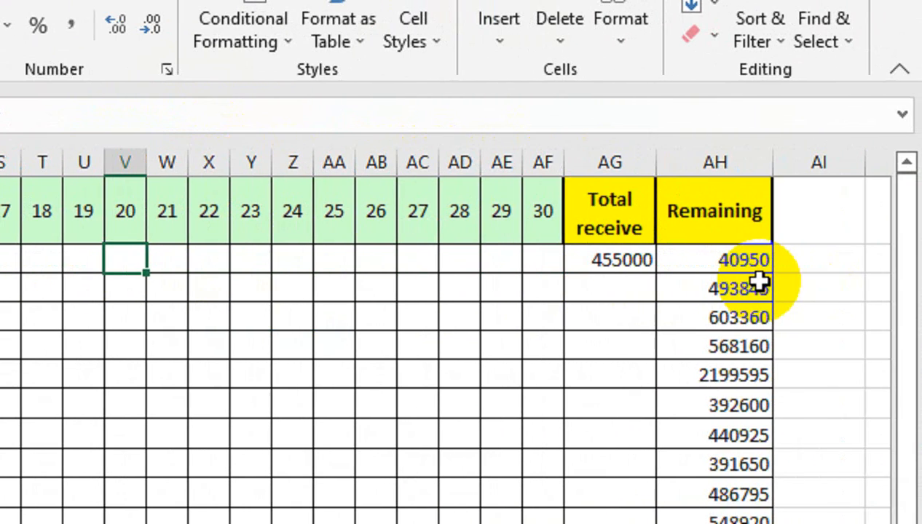
{"action": "type", "text": "35"}
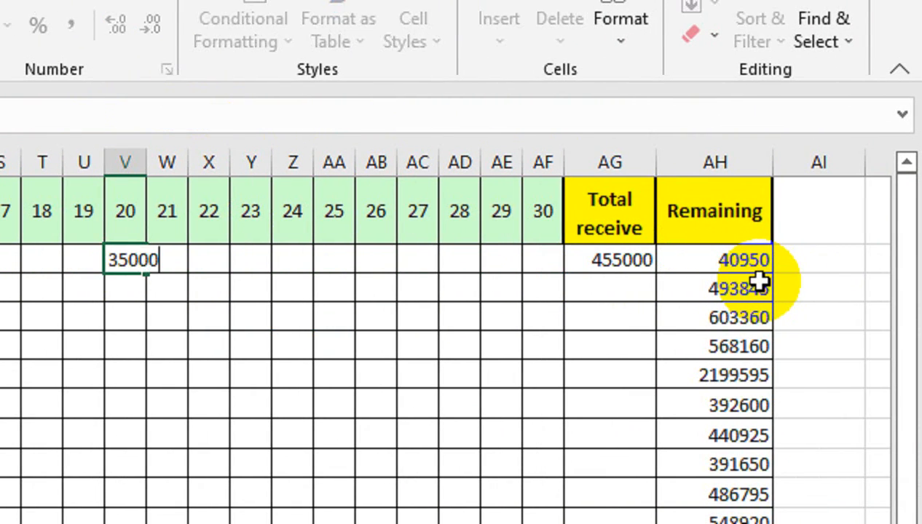
{"action": "type", "text": "000"}
{"action": "key", "text": "Tab"}
{"action": "key", "text": "Right"}
{"action": "key", "text": "Right"}
{"action": "key", "text": "Right"}
{"action": "key", "text": "Left"}
{"action": "key", "text": "Left"}
{"action": "key", "text": "Left"}
{"action": "key", "text": "Left"}
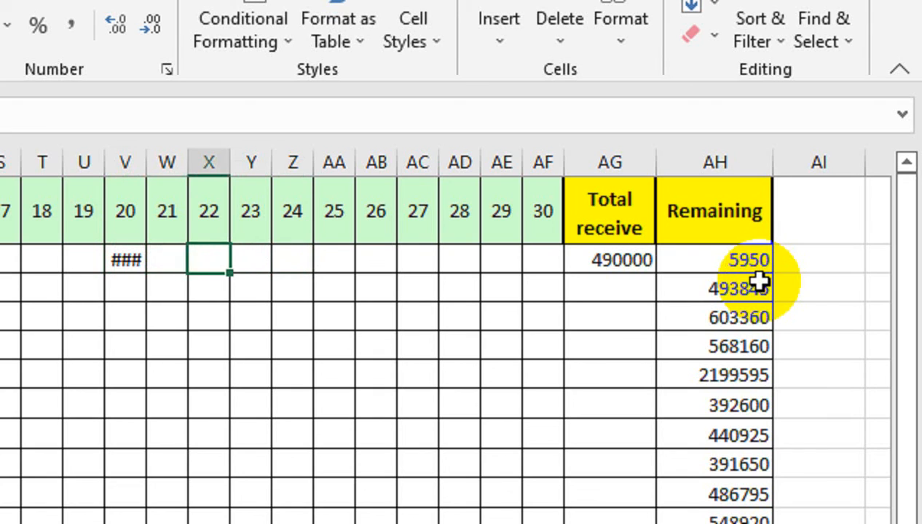
{"action": "key", "text": "alt+h"}
{"action": "key", "text": "o"}
{"action": "key", "text": "i"}
Enter 5000 in Z2 as the first customer's day 24 receipt and autofit column Z
{"action": "key", "text": "Right"}
{"action": "key", "text": "Right"}
{"action": "key", "text": "Right"}
{"action": "key", "text": "Right"}
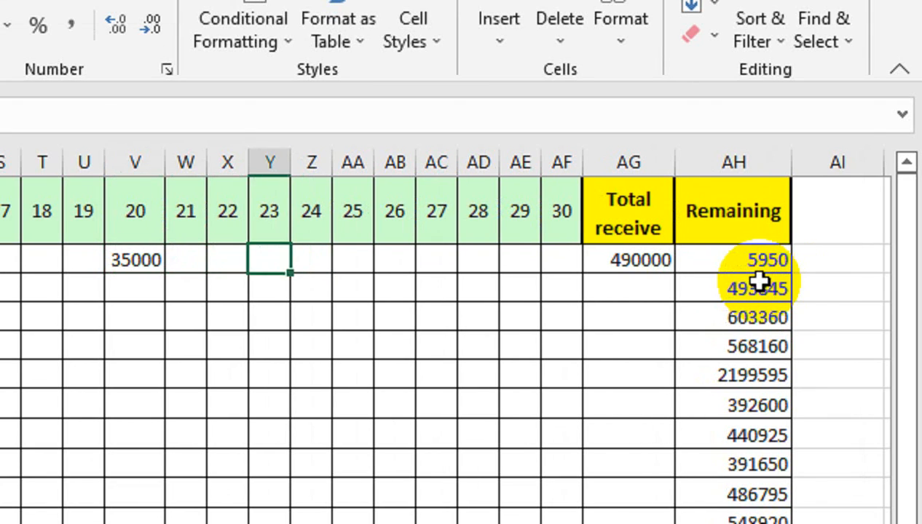
{"action": "type", "text": "5000"}
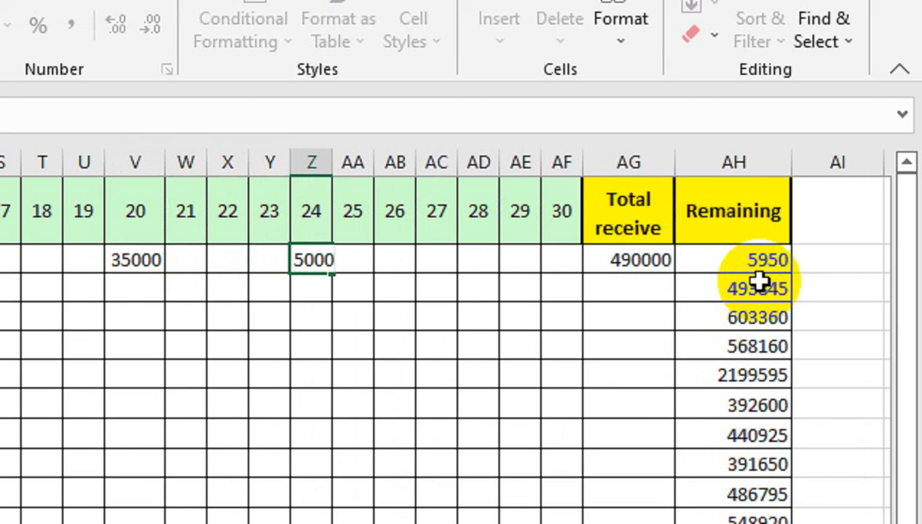
{"action": "key", "text": "Return"}
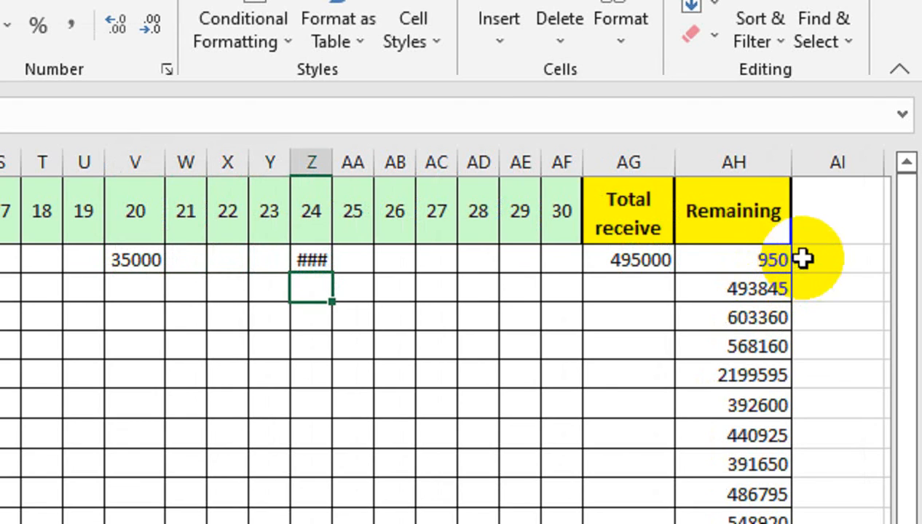
{"action": "double_click", "coordinate": [332, 163]}
Enter 500000 in X5 as the fourth customer's day 22 receipt and autofit column X
{"action": "left_click", "coordinate": [237, 348]}
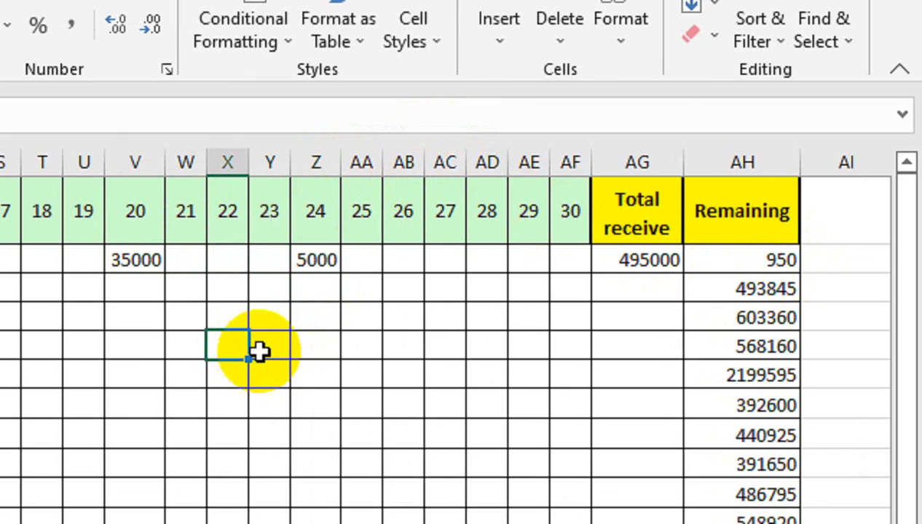
{"action": "type", "text": "5"}
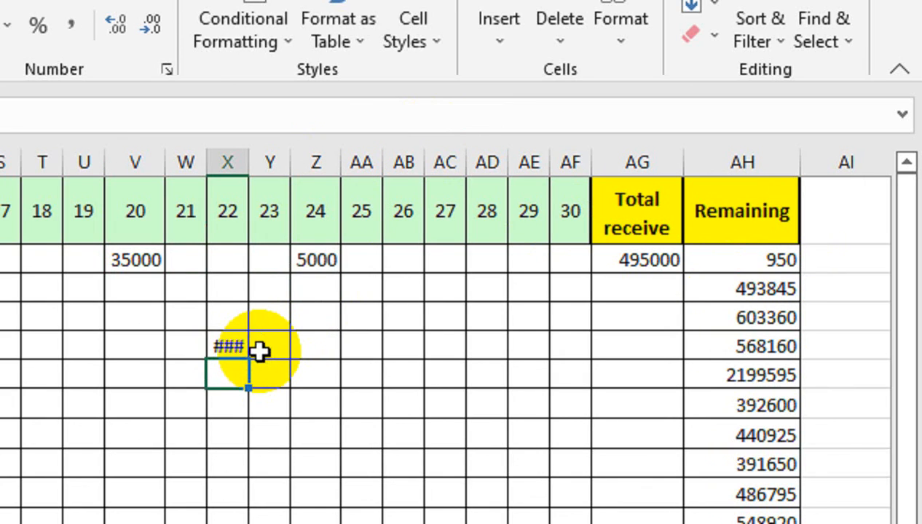
{"action": "double_click", "coordinate": [249, 163]}
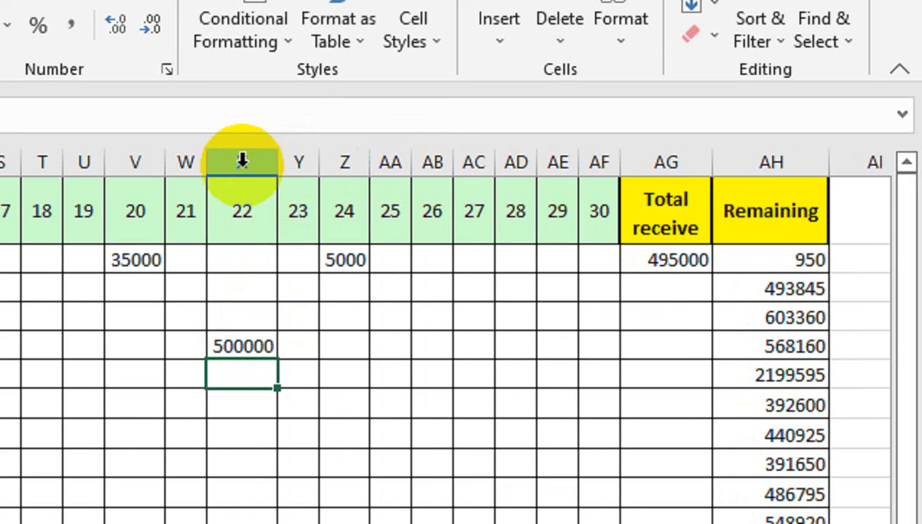
Fill the SUM formula from AG2 down the Total receive column for all listed customers
{"action": "left_click", "coordinate": [688, 251]}
{"action": "left_click_drag", "start_coordinate": [709, 267], "coordinate": [715, 523]}
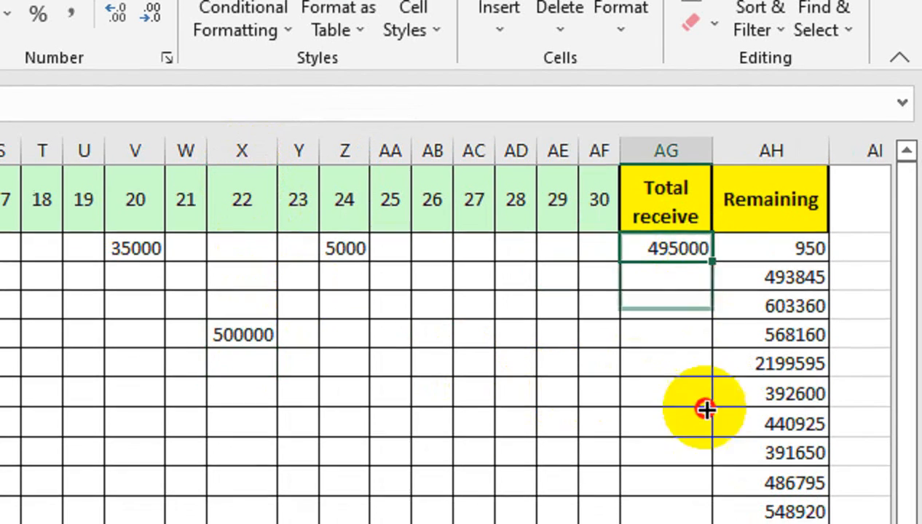
{"action": "left_click_drag", "start_coordinate": [715, 414], "coordinate": [715, 415]}
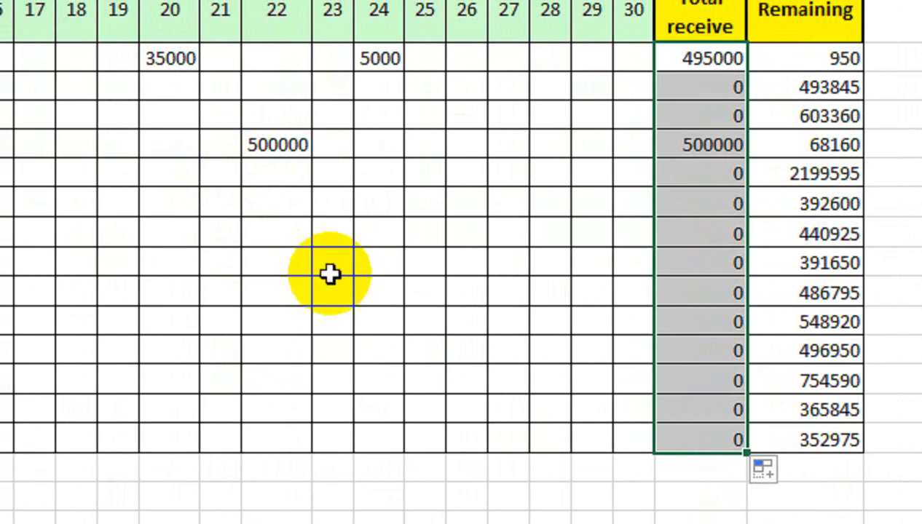
Enter 300000 in Z7 as the sixth customer's day 24 receipt and widen the column to fit
{"action": "left_click", "coordinate": [380, 239]}
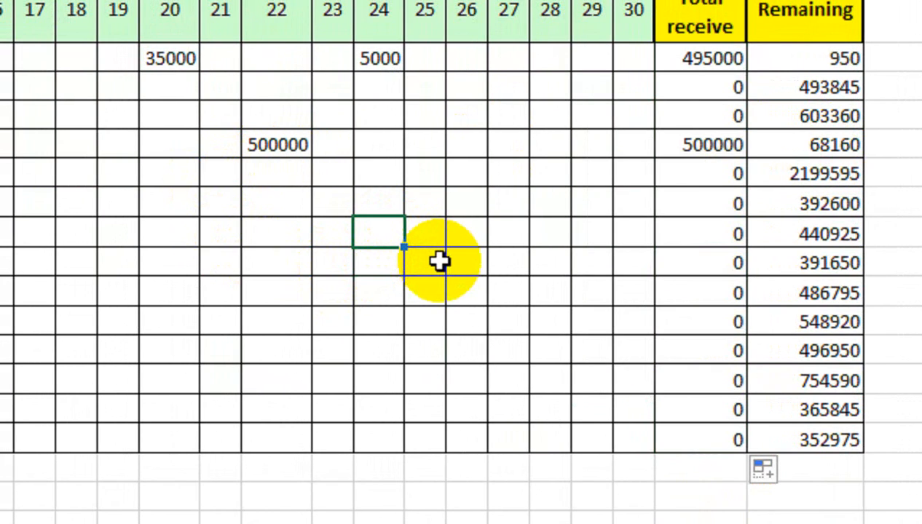
{"action": "left_click", "coordinate": [372, 202]}
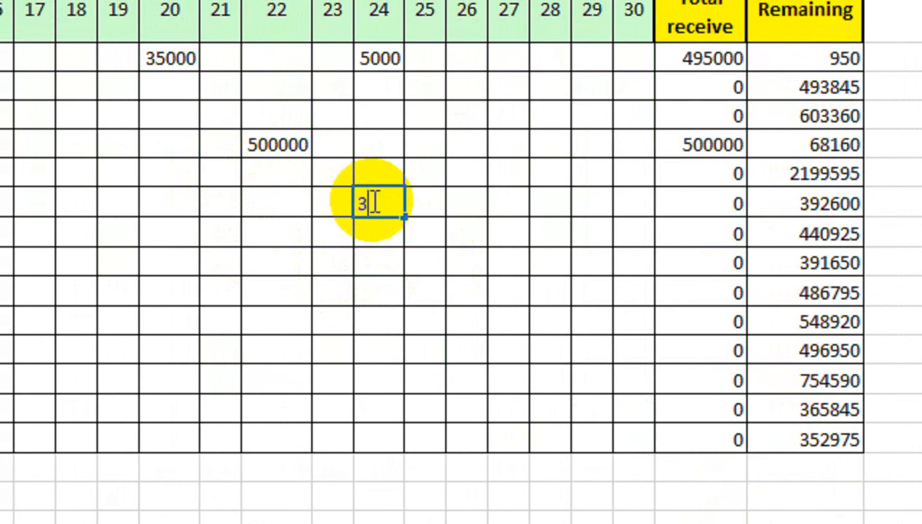
{"action": "key", "text": "Return"}
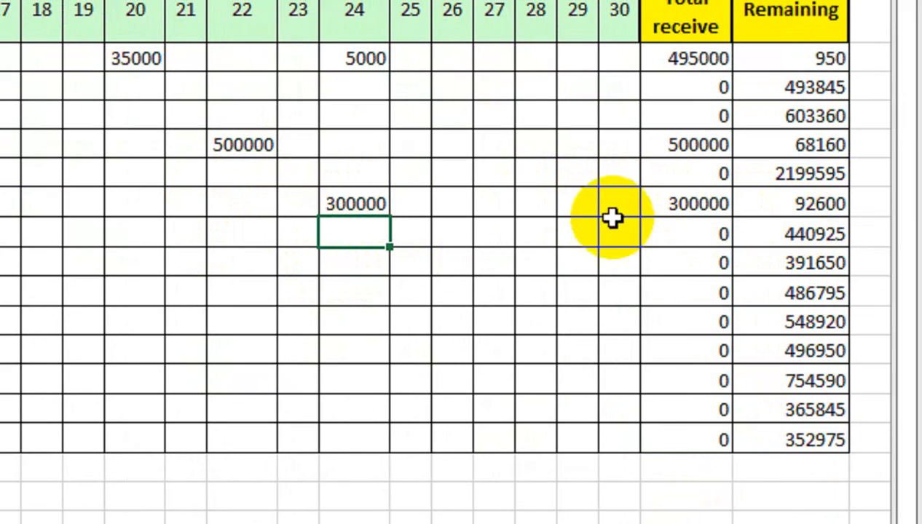
Record the sixth customer's day 28 receipt in AD7 and correct the amount to 90000
{"action": "left_click", "coordinate": [528, 209]}
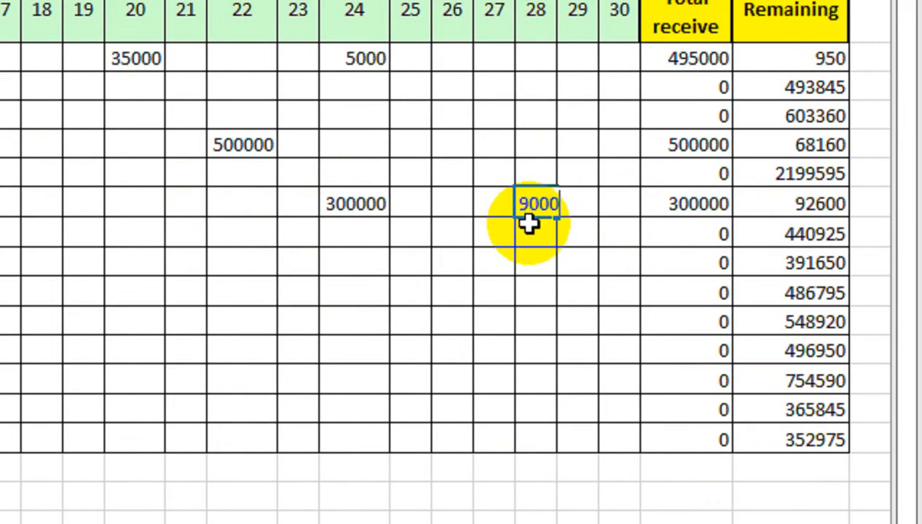
{"action": "left_click", "coordinate": [540, 184]}
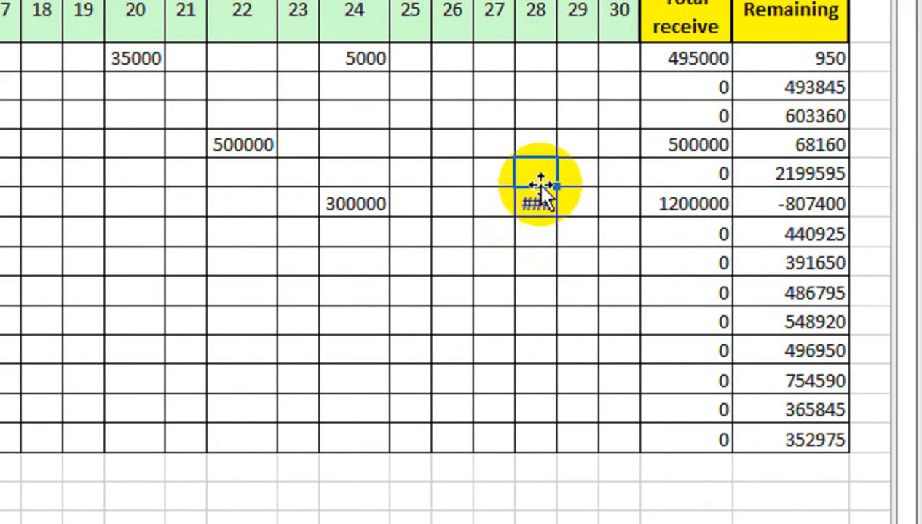
{"action": "key", "text": "Down"}
{"action": "type", "text": "90000"}
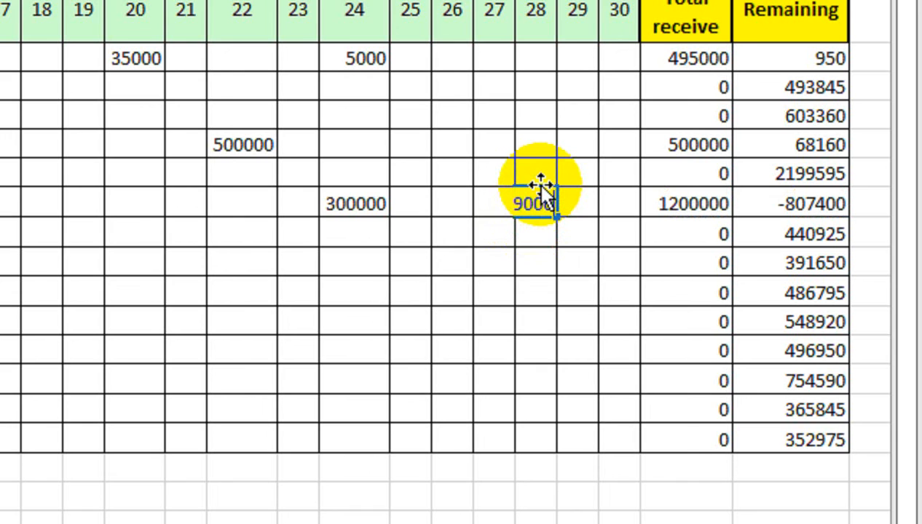
{"action": "key", "text": "Return"}
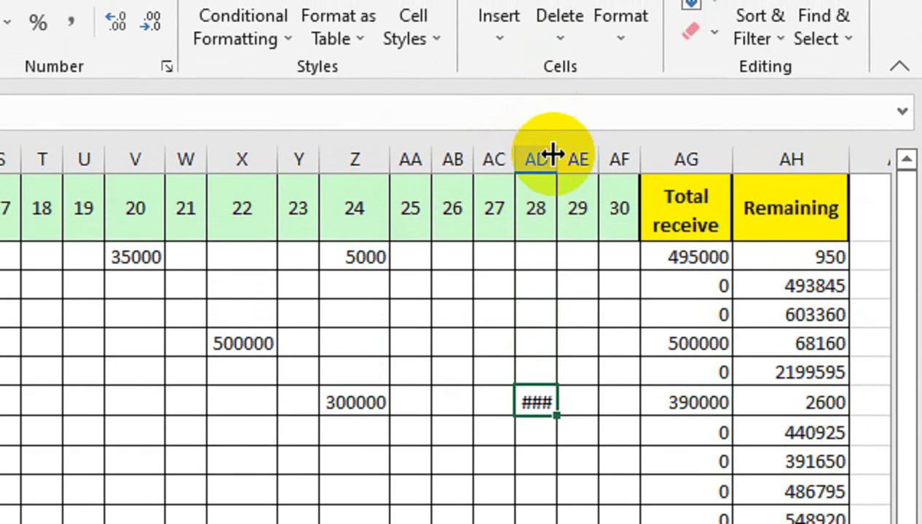
Autofit column AD to its day 28 receipt, then review the Sale Sheet amounts and the receiving table
{"action": "double_click", "coordinate": [553, 155]}
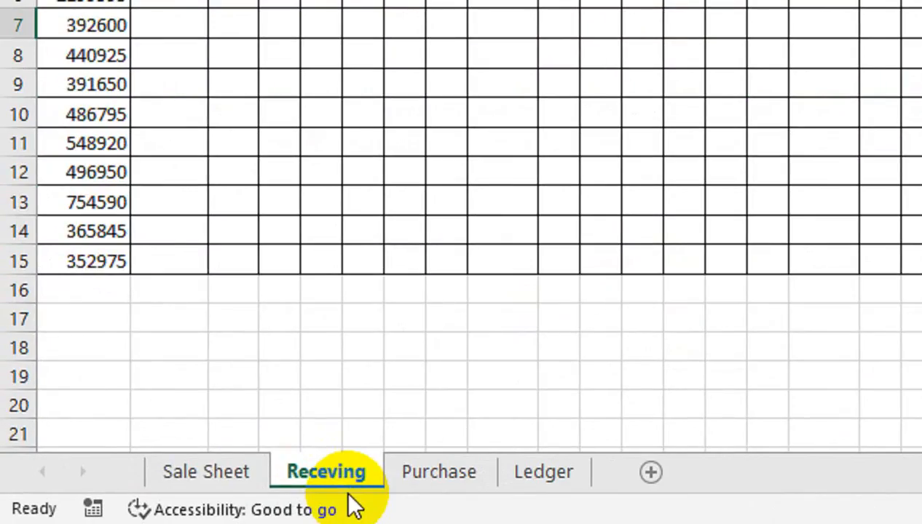
{"action": "left_click", "coordinate": [103, 498]}
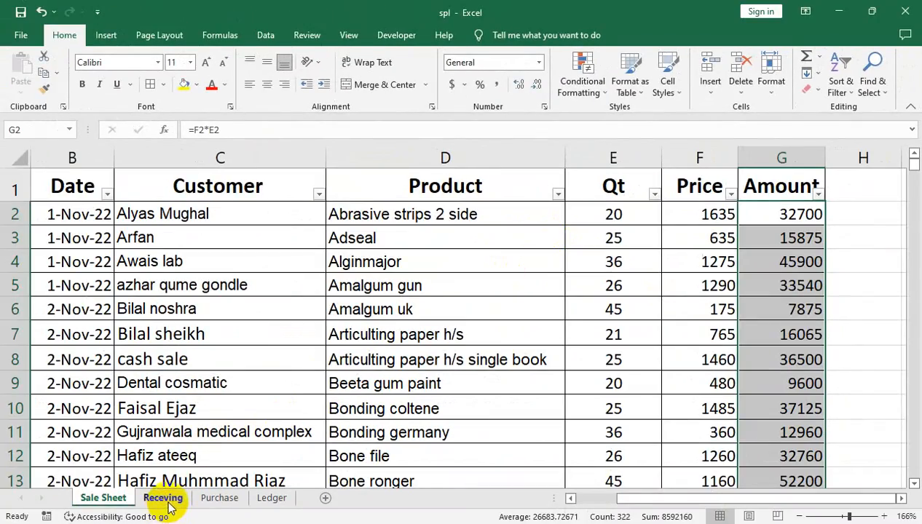
{"action": "left_click", "coordinate": [163, 498]}
{"action": "left_click_drag", "start_coordinate": [88, 204], "coordinate": [7, 227]}
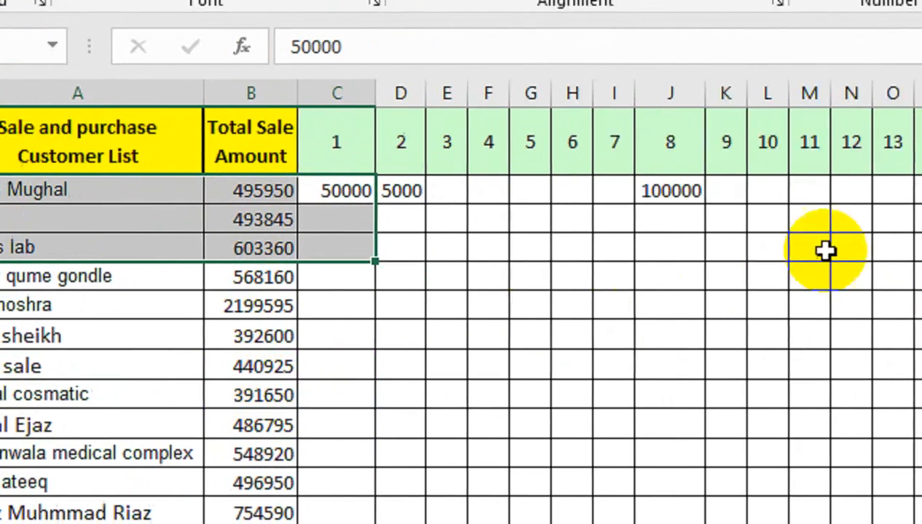
{"action": "left_click_drag", "start_coordinate": [747, 247], "coordinate": [916, 212]}
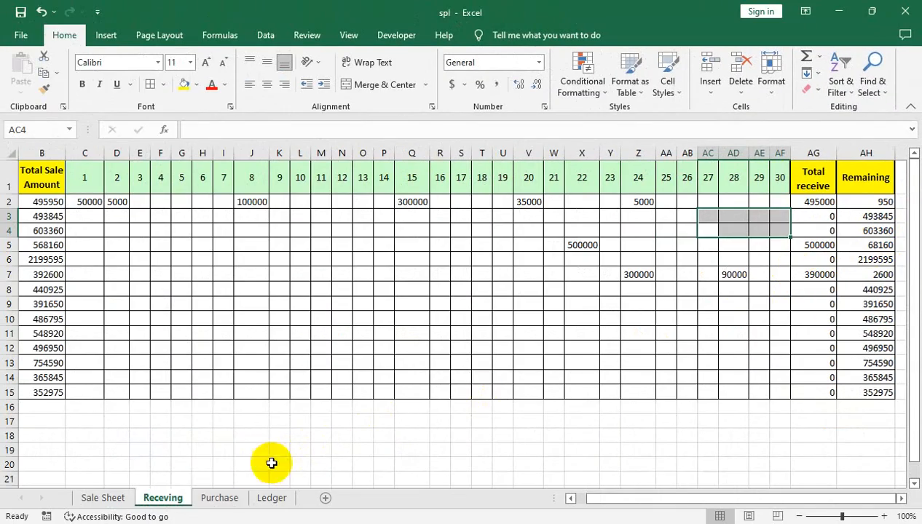
On the Purchase sheet, total the first product's daily purchases in AI2 with =SUM(E2:AH2) and clear that cell's error flag
{"action": "left_click", "coordinate": [218, 498]}
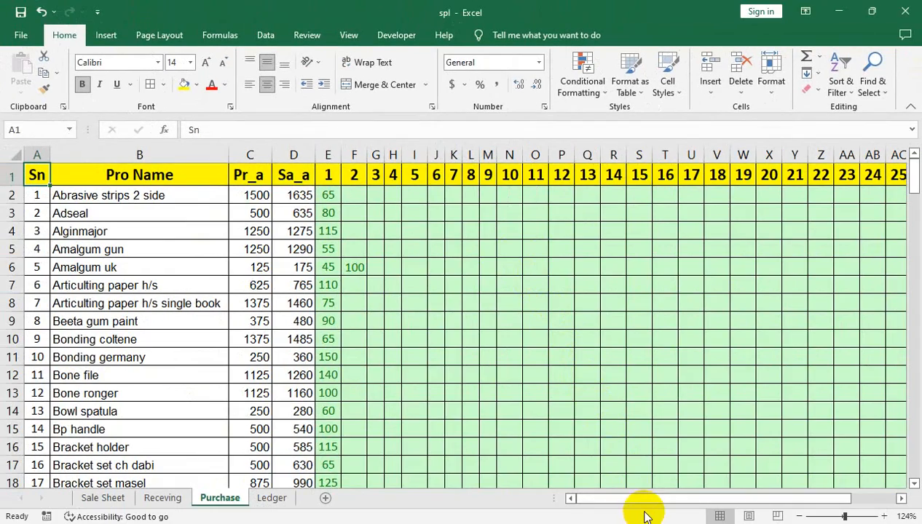
{"action": "left_click_drag", "start_coordinate": [645, 499], "coordinate": [784, 389]}
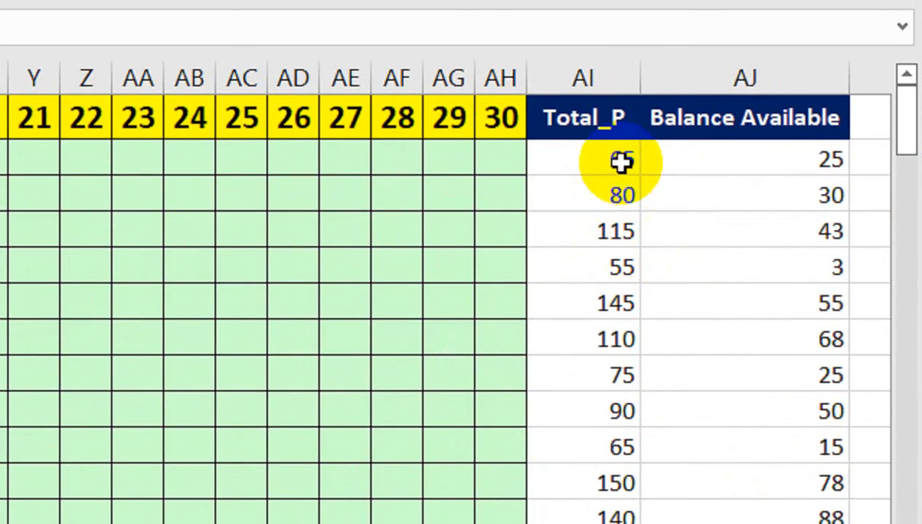
{"action": "left_click", "coordinate": [620, 161]}
{"action": "key", "text": "alt+equal"}
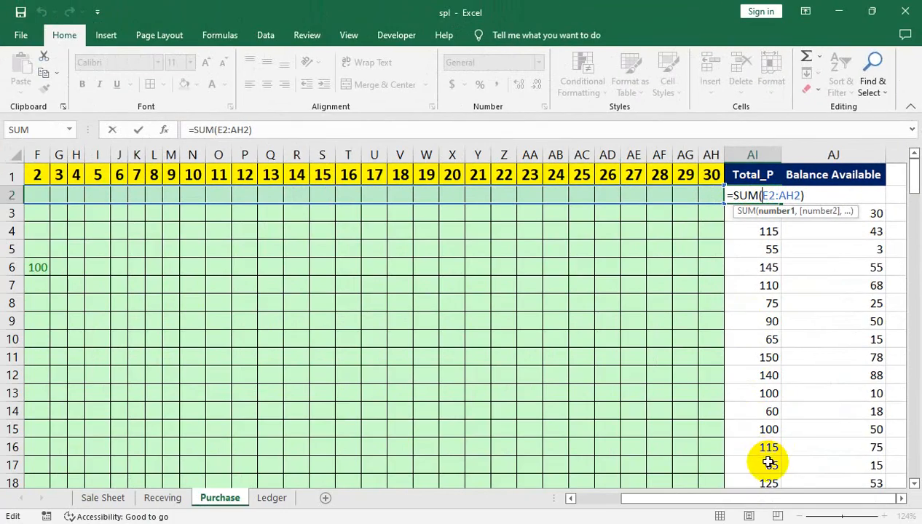
{"action": "left_click_drag", "start_coordinate": [697, 498], "coordinate": [619, 498]}
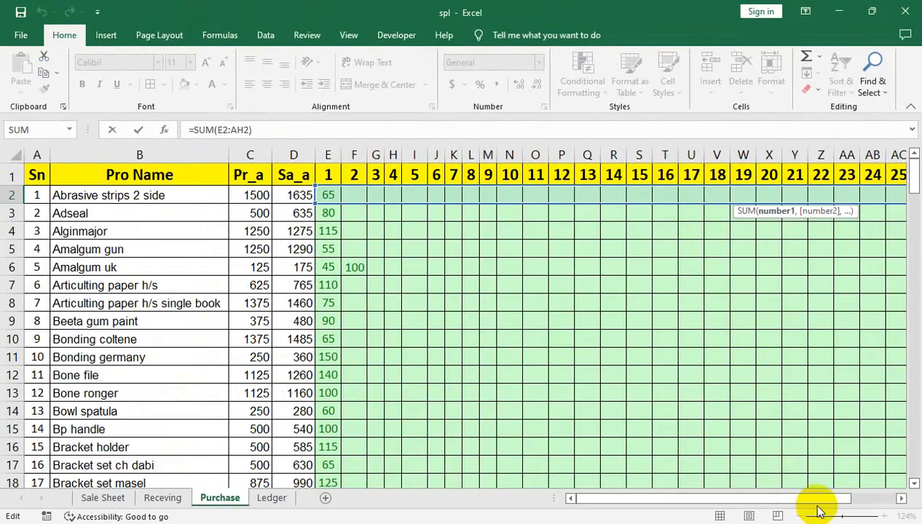
{"action": "left_click_drag", "start_coordinate": [818, 502], "coordinate": [897, 486]}
{"action": "key", "text": "Return"}
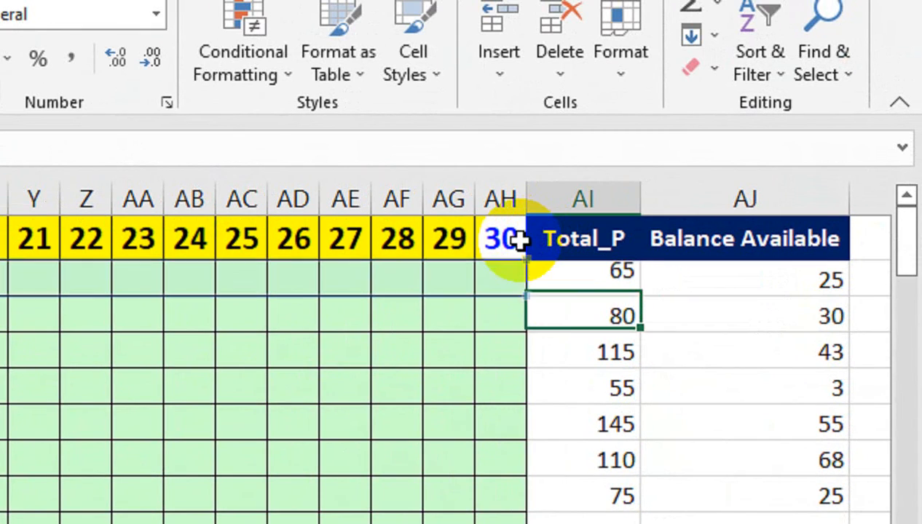
{"action": "left_click", "coordinate": [587, 273]}
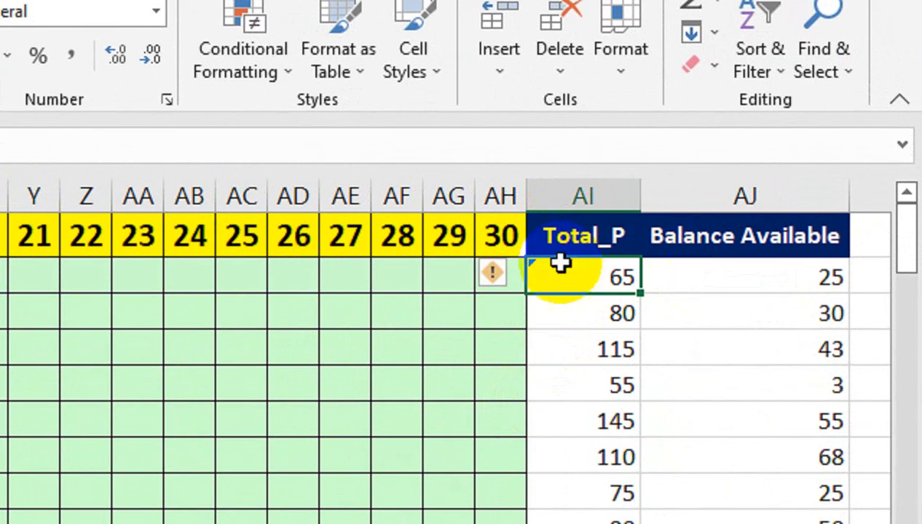
{"action": "left_click", "coordinate": [488, 276]}
{"action": "left_click", "coordinate": [529, 389]}
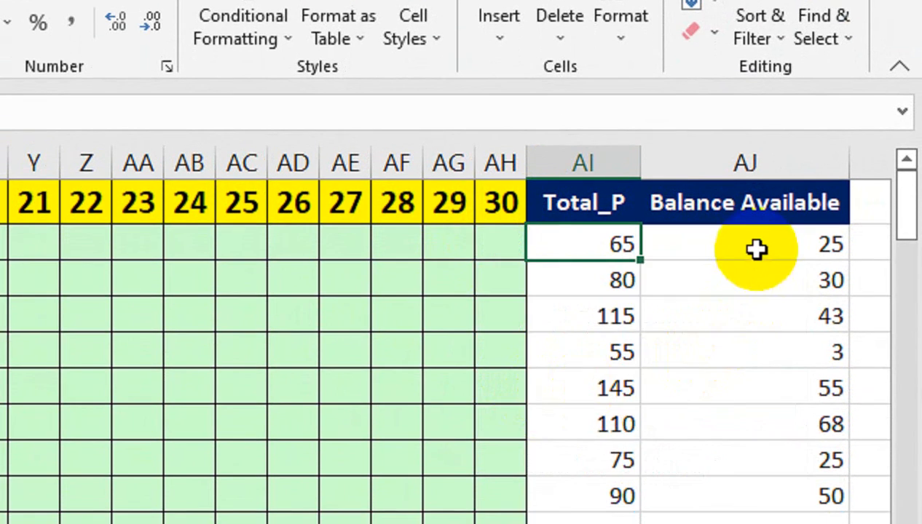
Review the existing formula in AJ2, then clear the Balance Available column from AJ2 down
{"action": "double_click", "coordinate": [756, 246]}
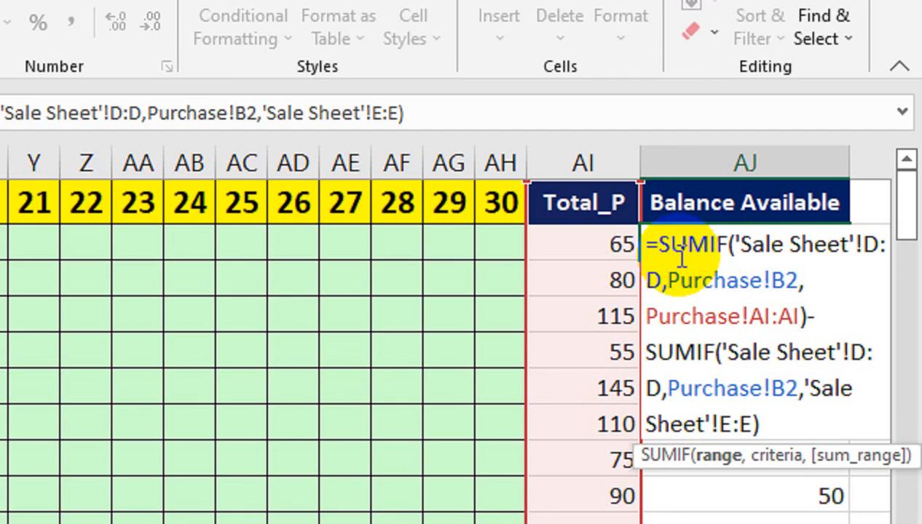
{"action": "key", "text": "Return"}
{"action": "key", "text": "Up"}
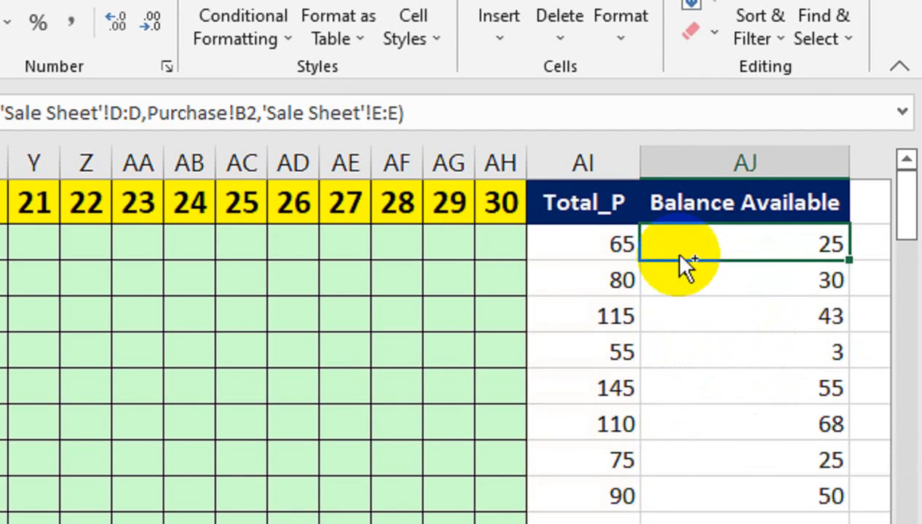
{"action": "key", "text": "ctrl+shift+Down"}
{"action": "key", "text": "Delete"}
{"action": "left_click", "coordinate": [677, 254]}
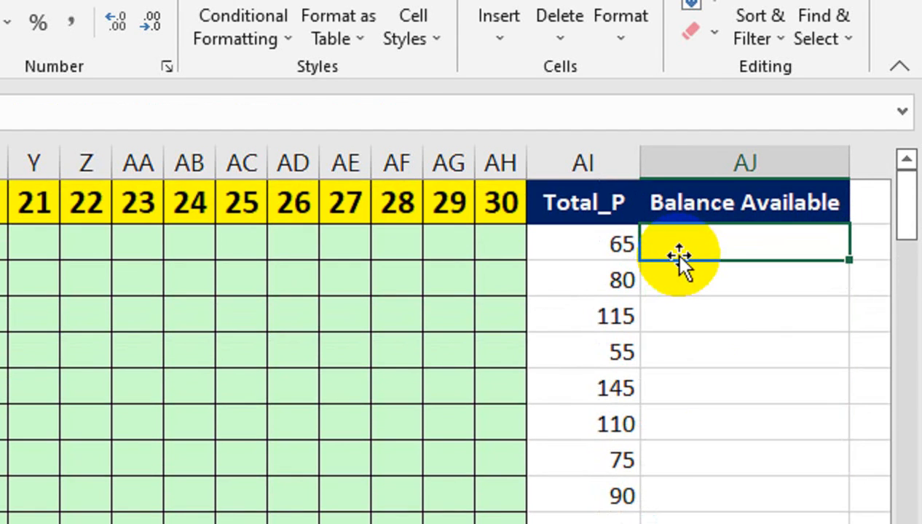
Begin the Balance Available formula in AJ2 with =SUMIF('Sale Sheet'!D:D,Purchase!B2,Purchase!AI:AI to pick up the product's purchased quantity
{"action": "type", "text": "=sumi"}
{"action": "key", "text": "Tab"}
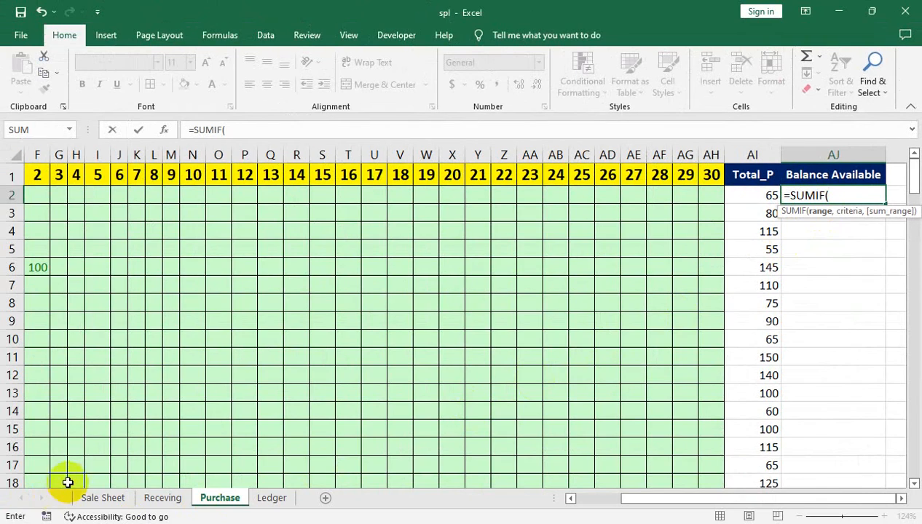
{"action": "left_click", "coordinate": [102, 497]}
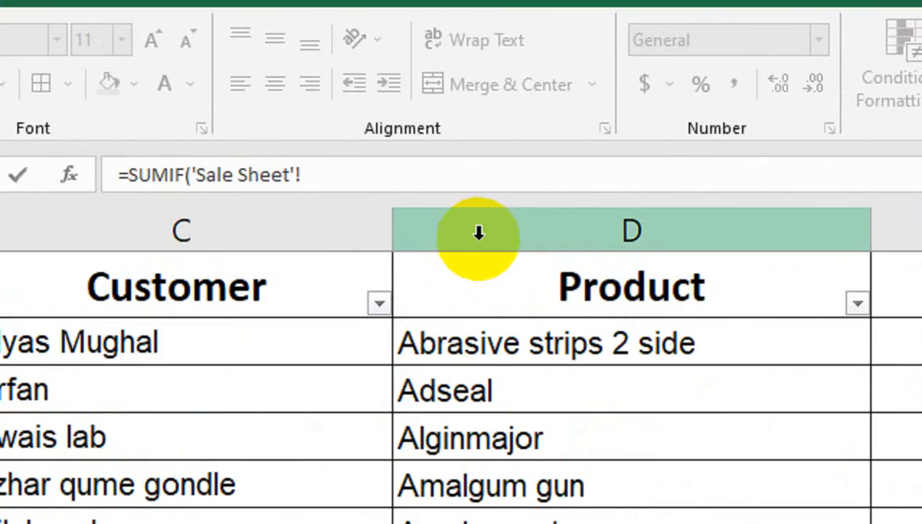
{"action": "left_click", "coordinate": [369, 158]}
{"action": "type", "text": ","}
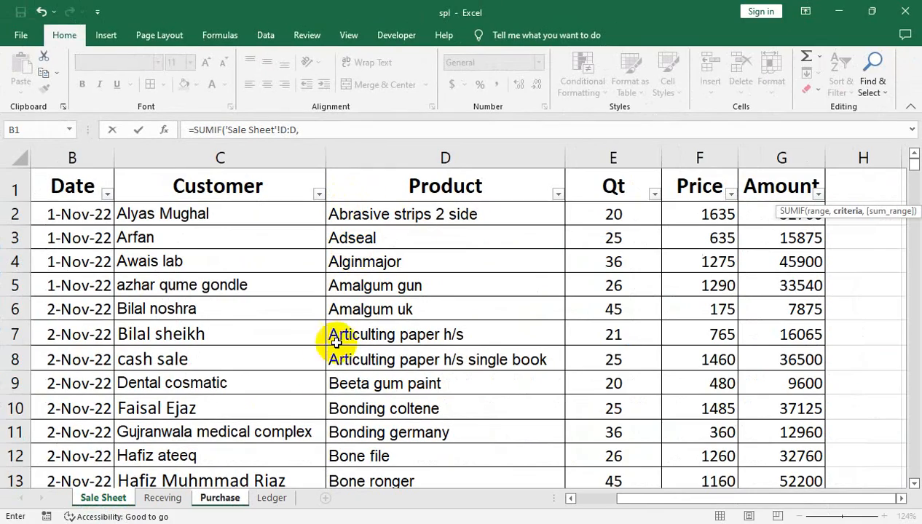
{"action": "left_click", "coordinate": [219, 498]}
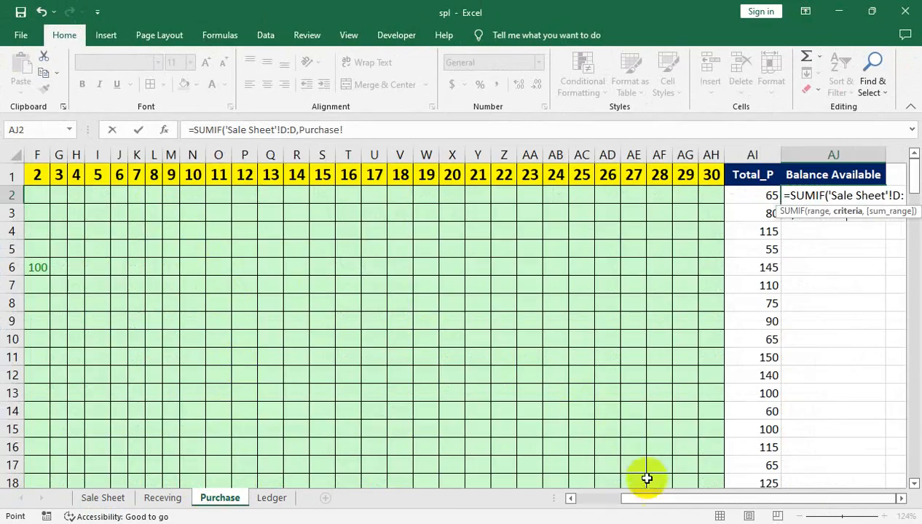
{"action": "left_click_drag", "start_coordinate": [646, 498], "coordinate": [551, 504]}
{"action": "left_click", "coordinate": [182, 207]}
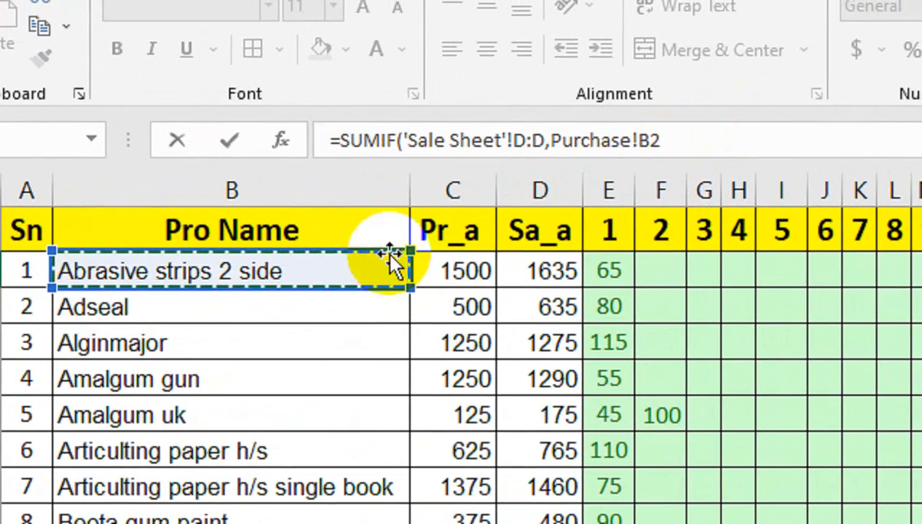
{"action": "type", "text": ","}
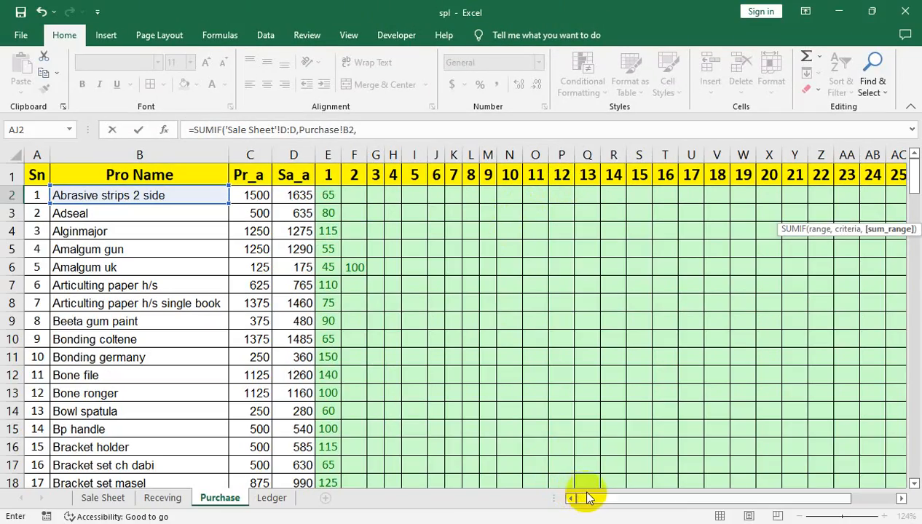
{"action": "left_click_drag", "start_coordinate": [588, 498], "coordinate": [730, 490]}
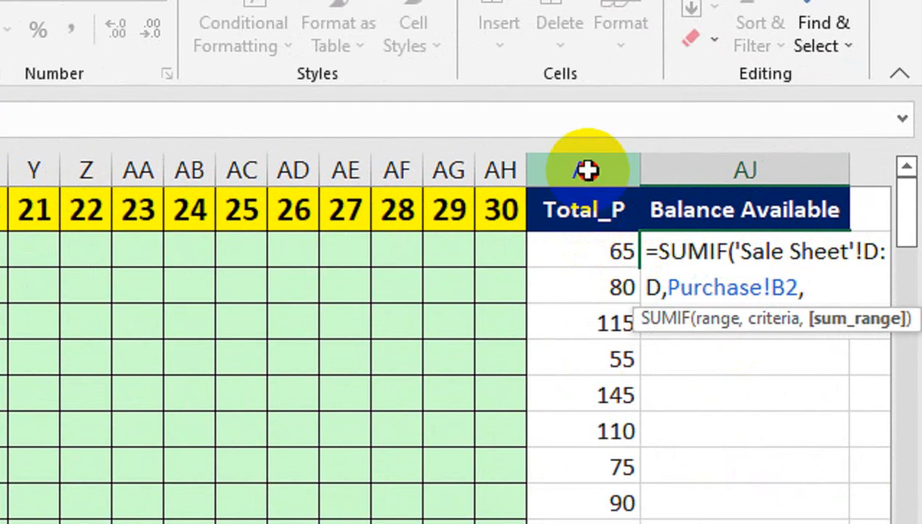
{"action": "left_click", "coordinate": [586, 170]}
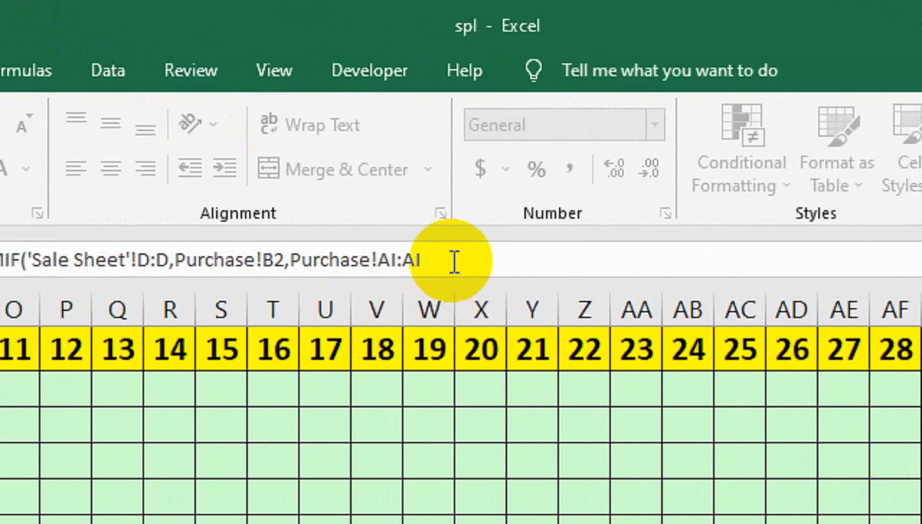
Complete the AJ2 formula by subtracting the sold quantity with SUMIF('Sale Sheet'!D:D,Purchase!B2,'Sale Sheet'!E:E)
{"action": "type", "text": ")-sum"}
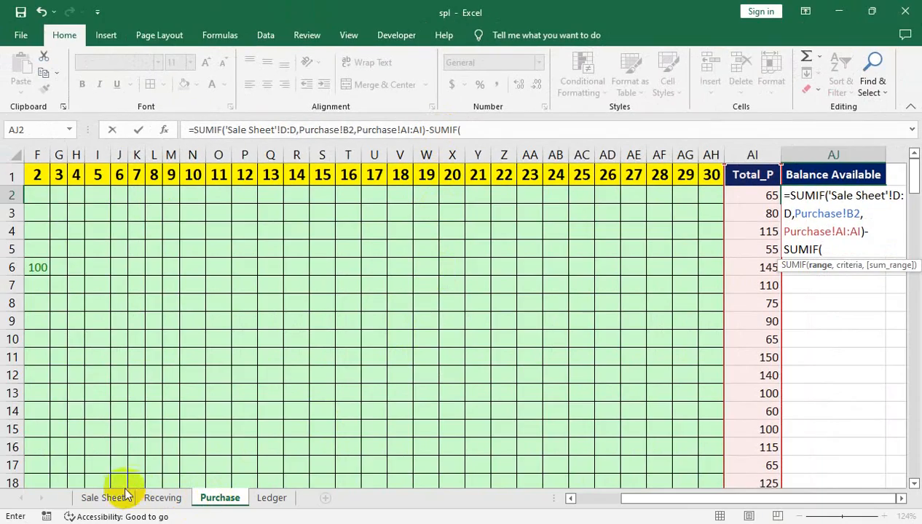
{"action": "left_click", "coordinate": [125, 495]}
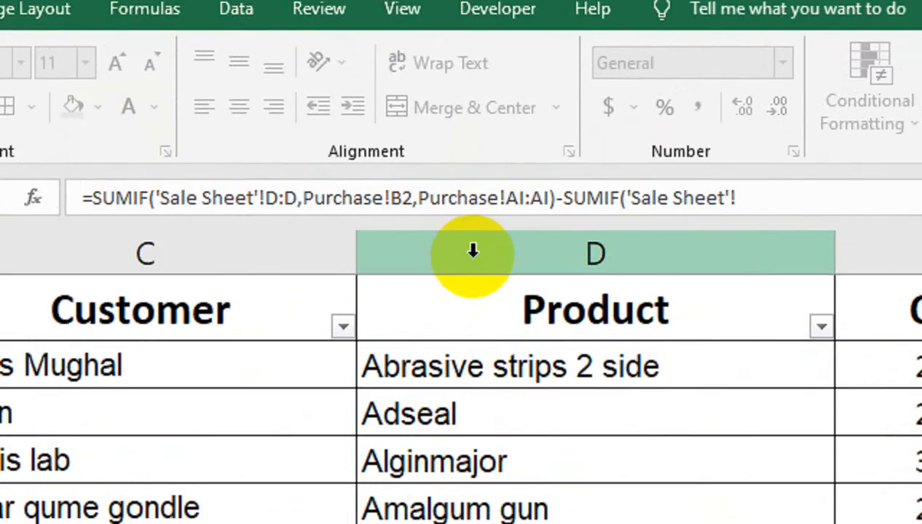
{"action": "left_click", "coordinate": [553, 154]}
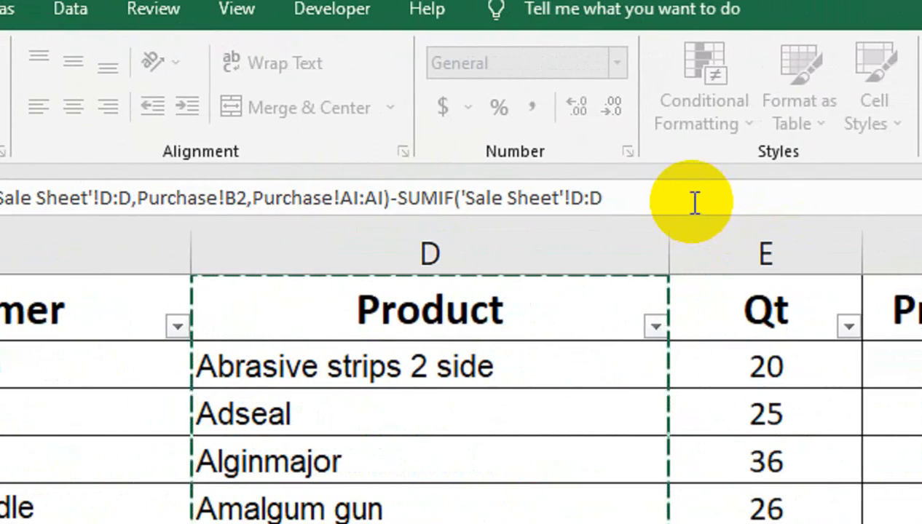
{"action": "type", "text": ","}
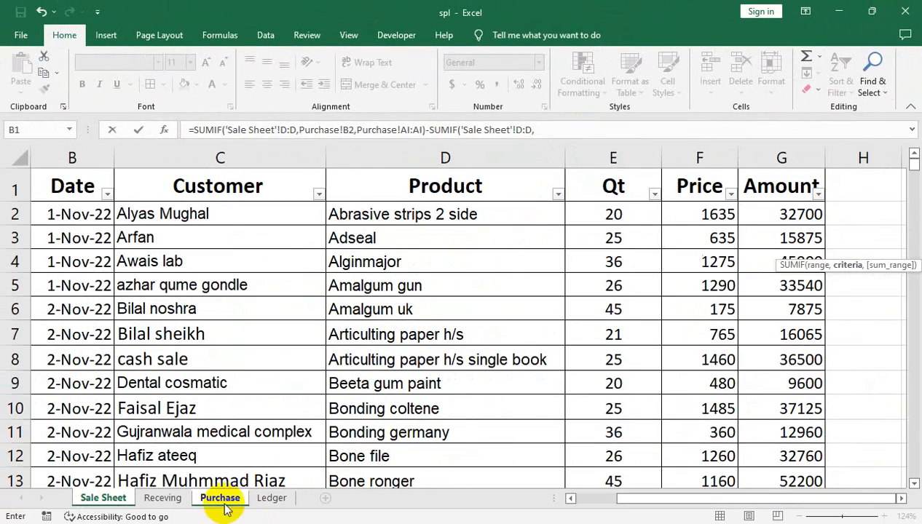
{"action": "left_click", "coordinate": [220, 498]}
{"action": "left_click_drag", "start_coordinate": [644, 498], "coordinate": [575, 498]}
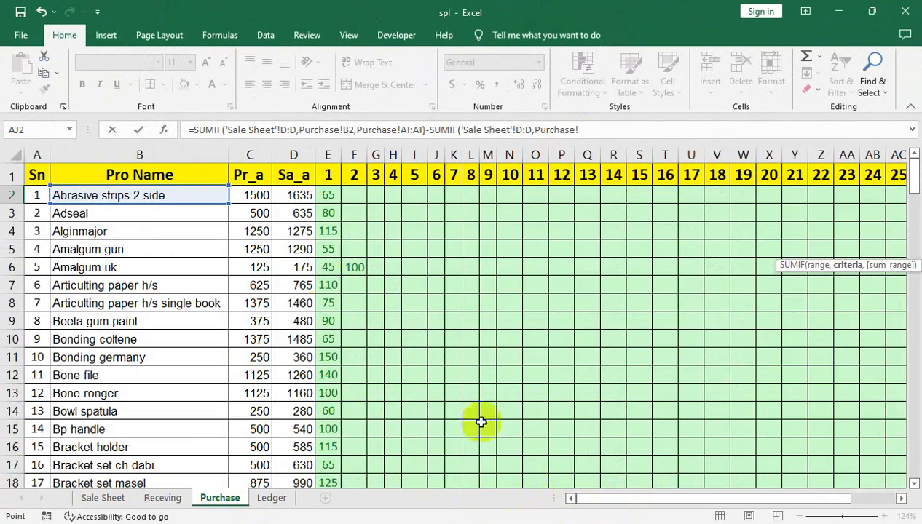
{"action": "left_click", "coordinate": [207, 204]}
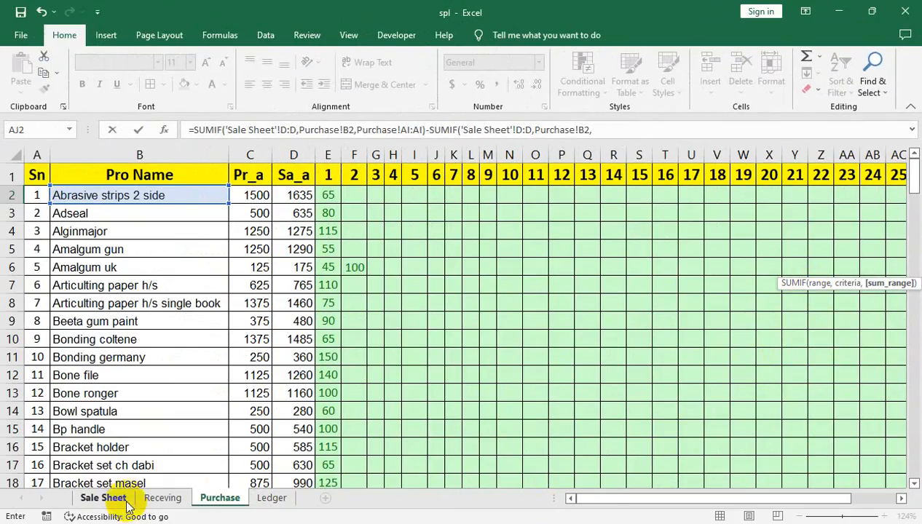
{"action": "left_click", "coordinate": [126, 502]}
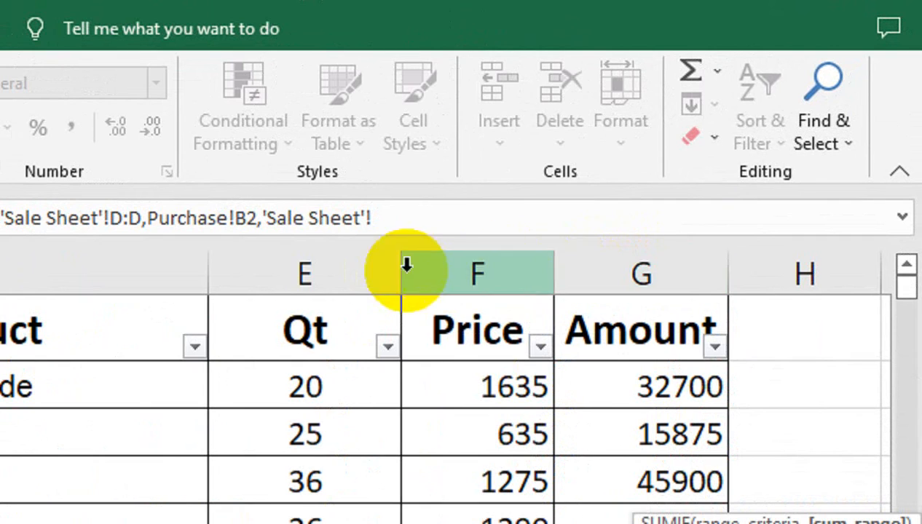
{"action": "left_click", "coordinate": [630, 154]}
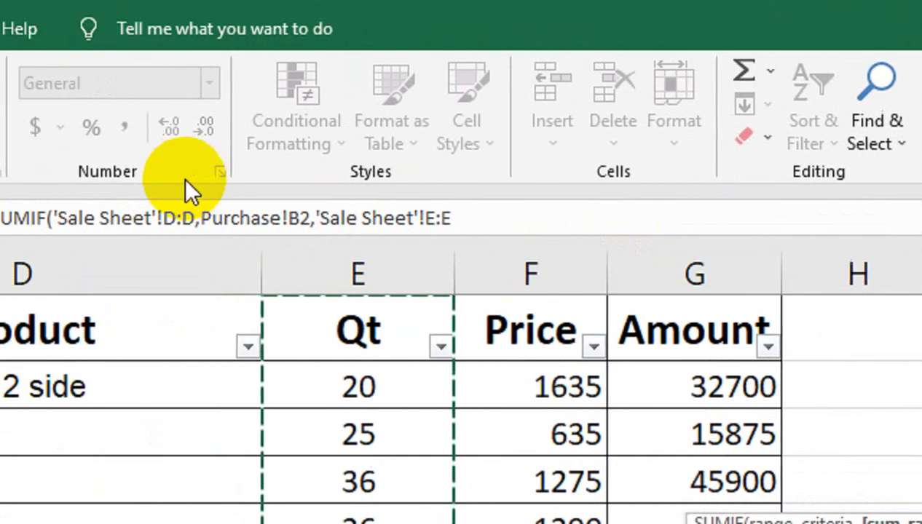
{"action": "left_click", "coordinate": [705, 217]}
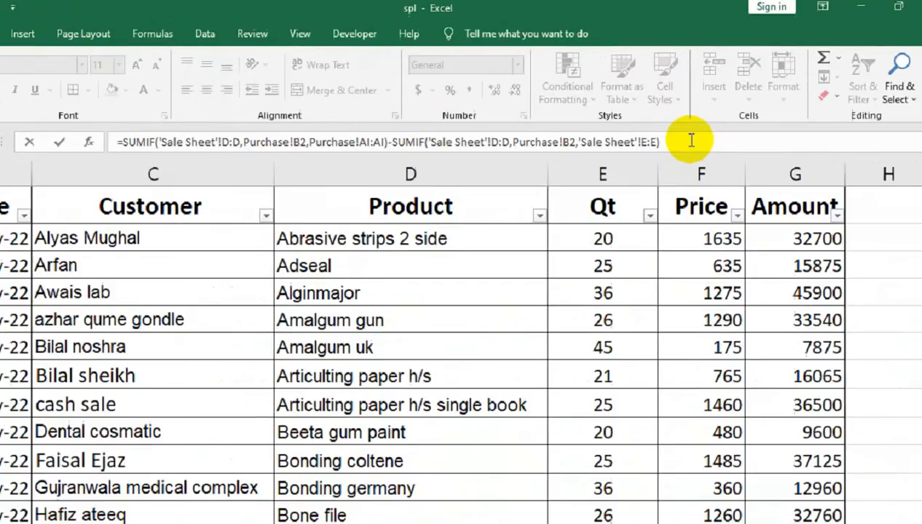
{"action": "key", "text": "Return"}
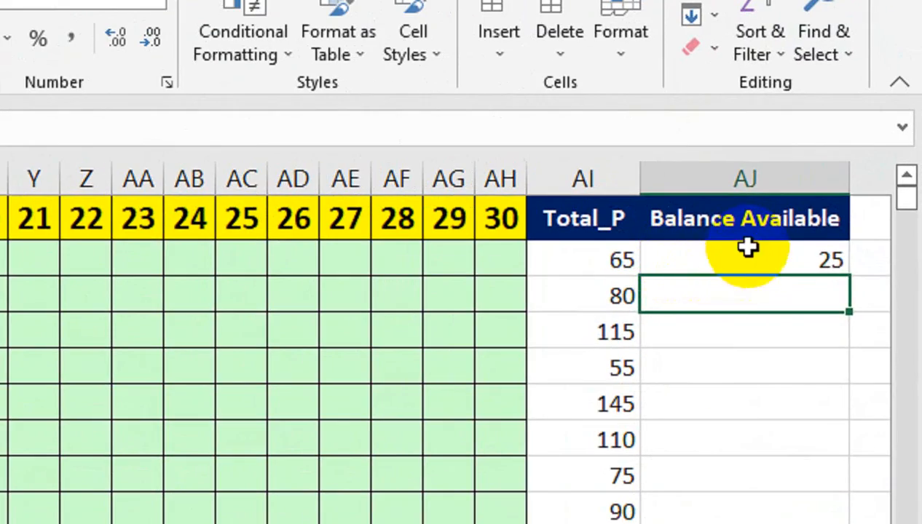
Fill the AJ2 formula down the Balance Available column for all products and check the filled rows
{"action": "left_click", "coordinate": [875, 199]}
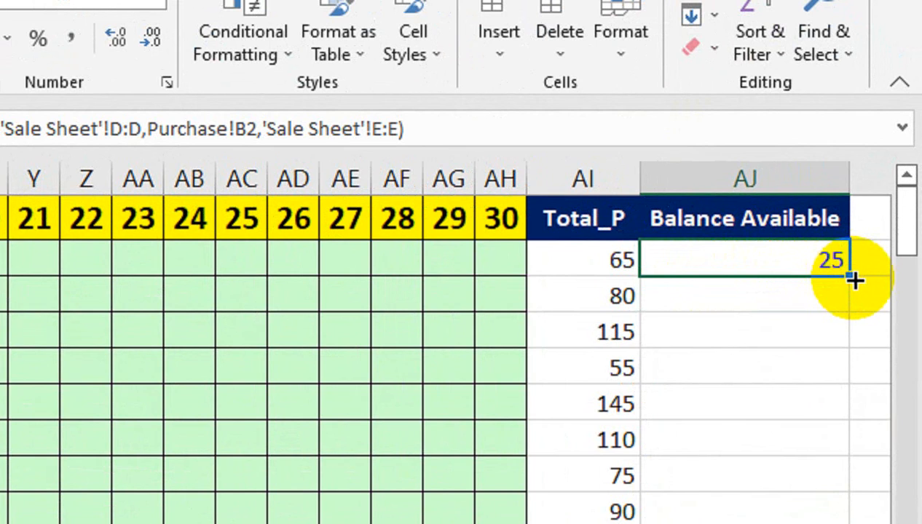
{"action": "double_click", "coordinate": [854, 280]}
{"action": "scroll", "coordinate": [772, 408], "scroll_direction": "down", "scroll_amount": 7}
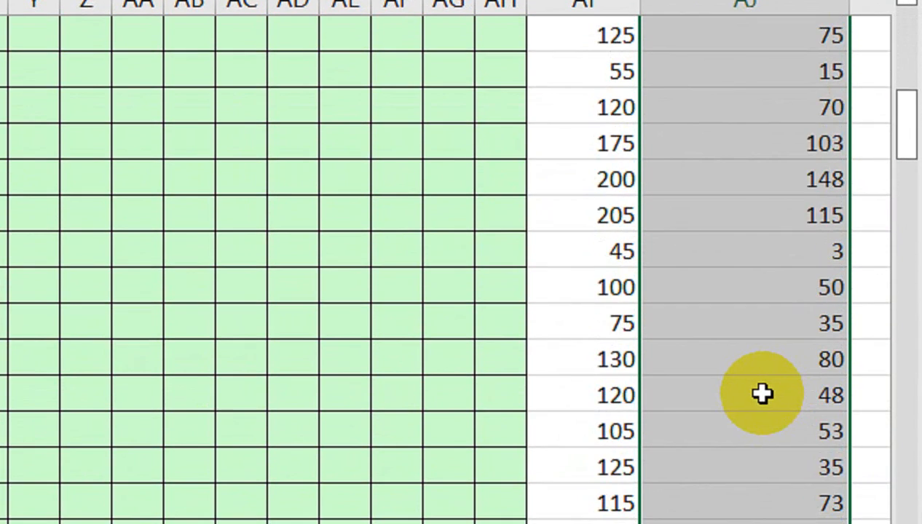
{"action": "scroll", "coordinate": [761, 393], "scroll_direction": "down", "scroll_amount": 15}
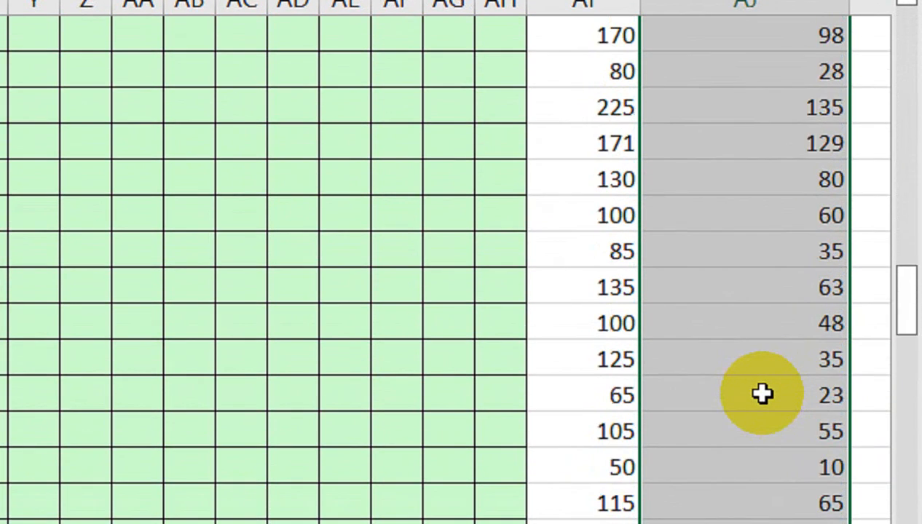
Review the Balance Available values in column AJ down to the last product rows
{"action": "scroll", "coordinate": [762, 394], "scroll_direction": "down", "scroll_amount": 10}
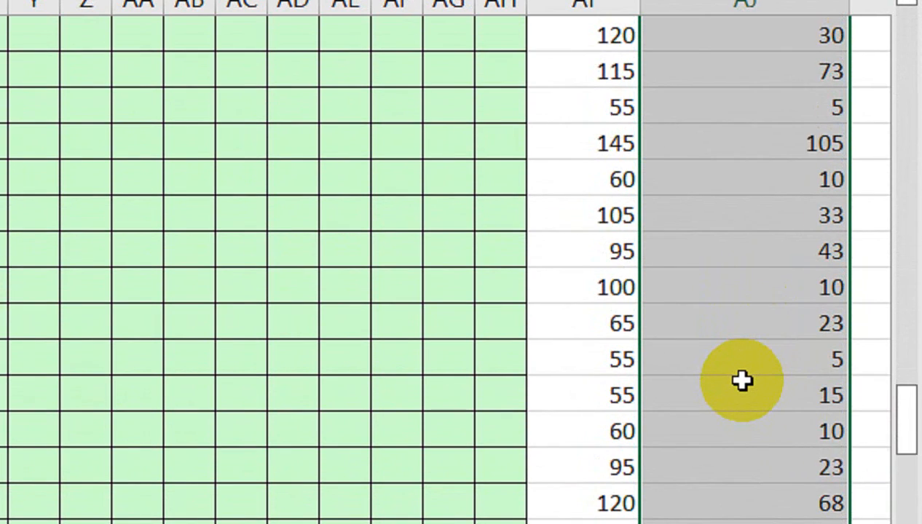
{"action": "scroll", "coordinate": [741, 380], "scroll_direction": "down", "scroll_amount": 15}
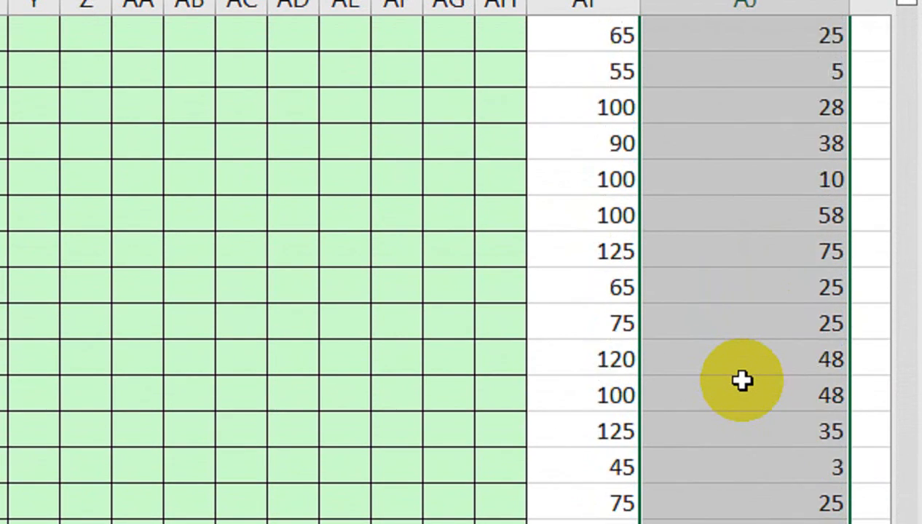
{"action": "scroll", "coordinate": [741, 380], "scroll_direction": "down", "scroll_amount": 4}
{"action": "scroll", "coordinate": [730, 340], "scroll_direction": "up", "scroll_amount": 11}
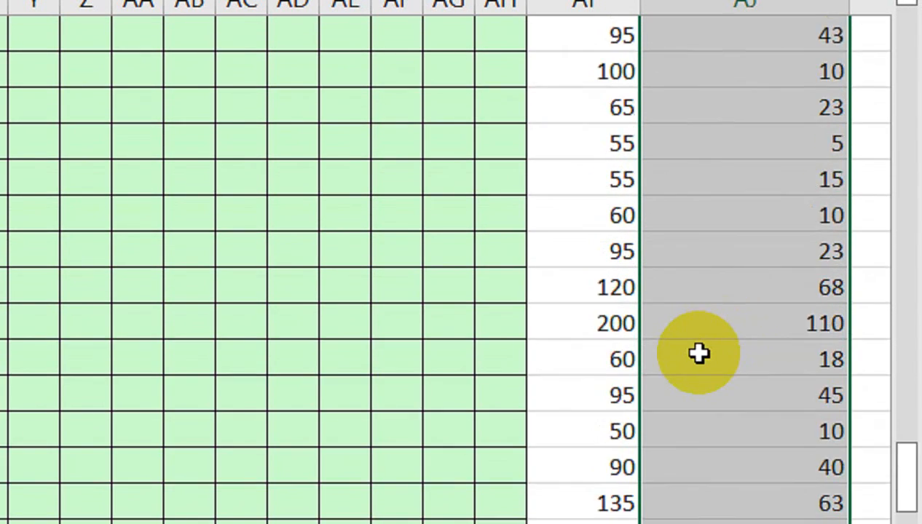
{"action": "scroll", "coordinate": [695, 354], "scroll_direction": "up", "scroll_amount": 15}
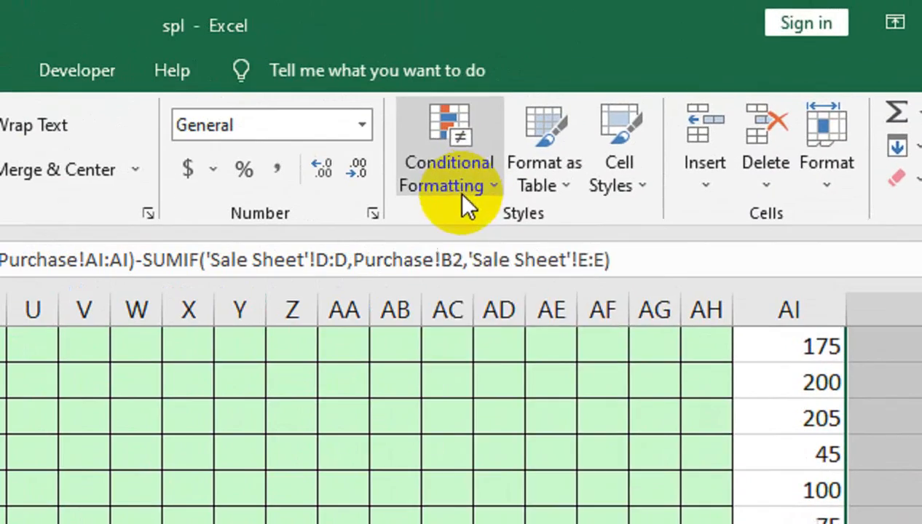
{"action": "left_click", "coordinate": [586, 96]}
{"action": "mouse_move", "coordinate": [590, 118]}
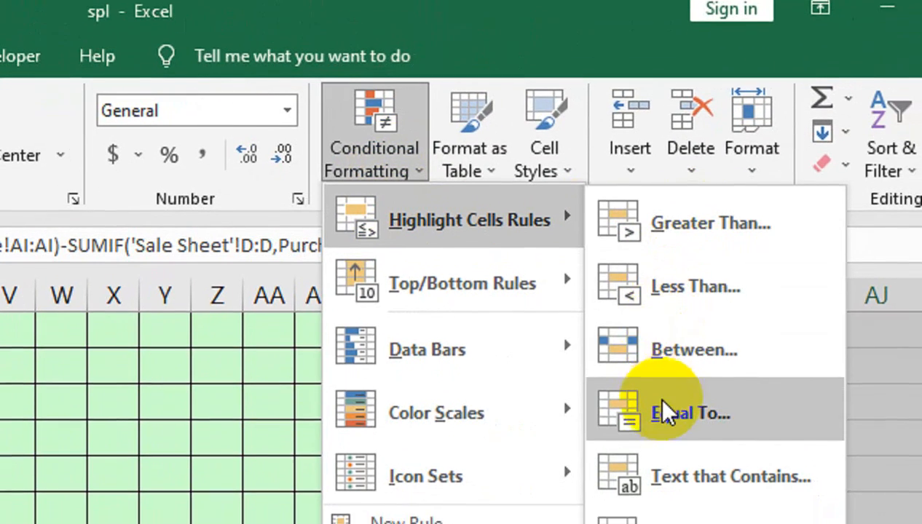
{"action": "left_click", "coordinate": [663, 431]}
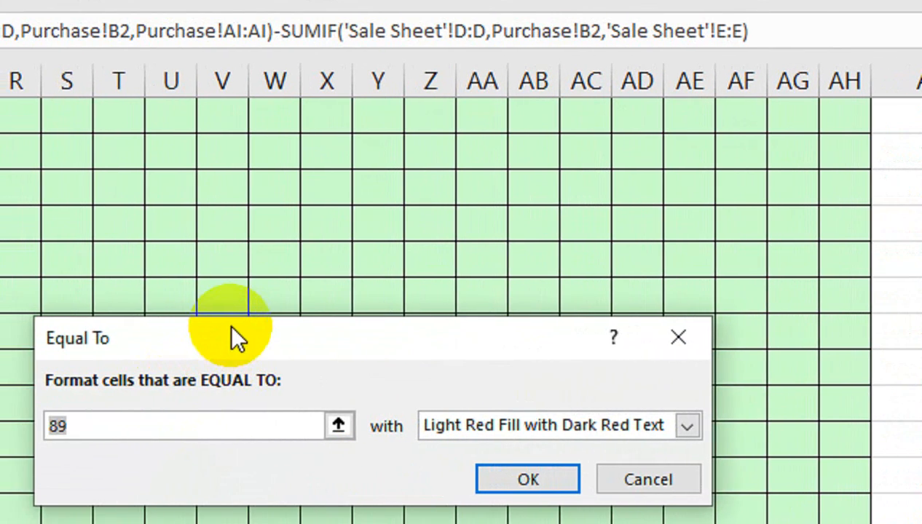
{"action": "left_click_drag", "start_coordinate": [232, 336], "coordinate": [425, 255]}
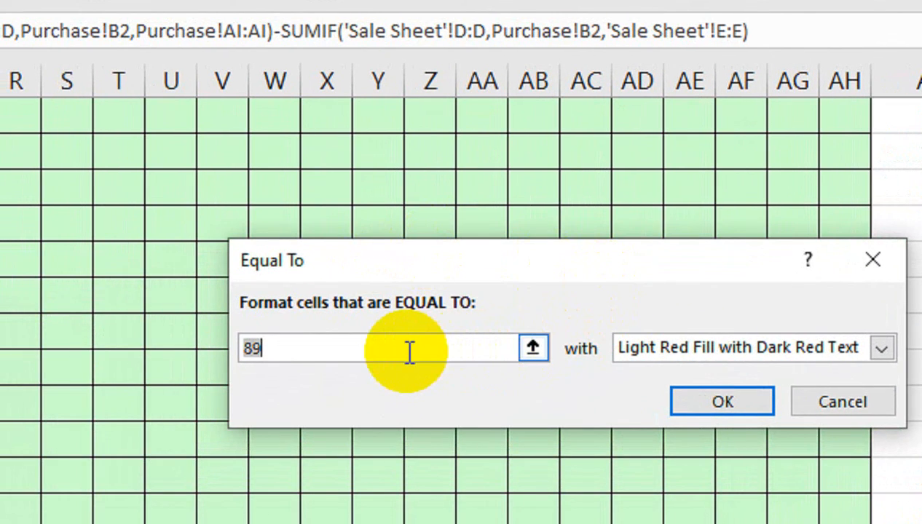
{"action": "left_click", "coordinate": [824, 397]}
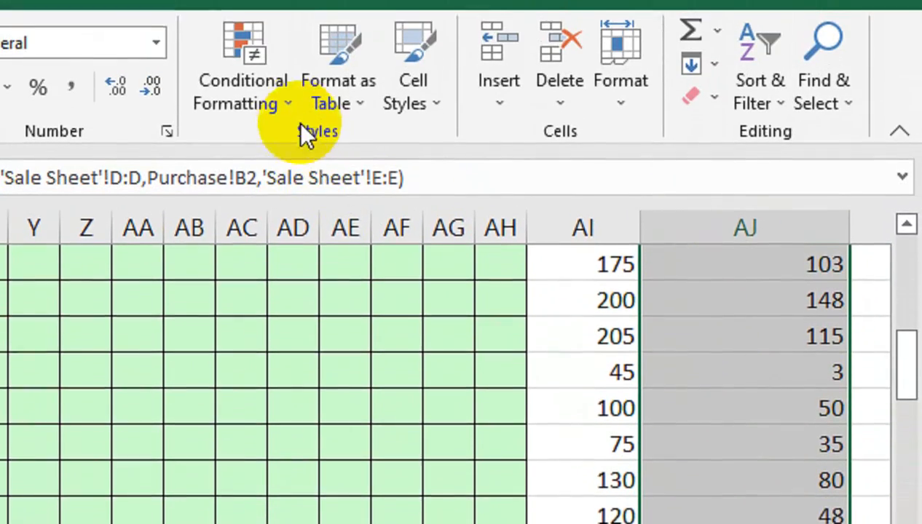
Create a conditional formatting rule on the Balance Available column for cell values less than or equal to 50
{"action": "left_click", "coordinate": [287, 105]}
{"action": "mouse_move", "coordinate": [271, 149]}
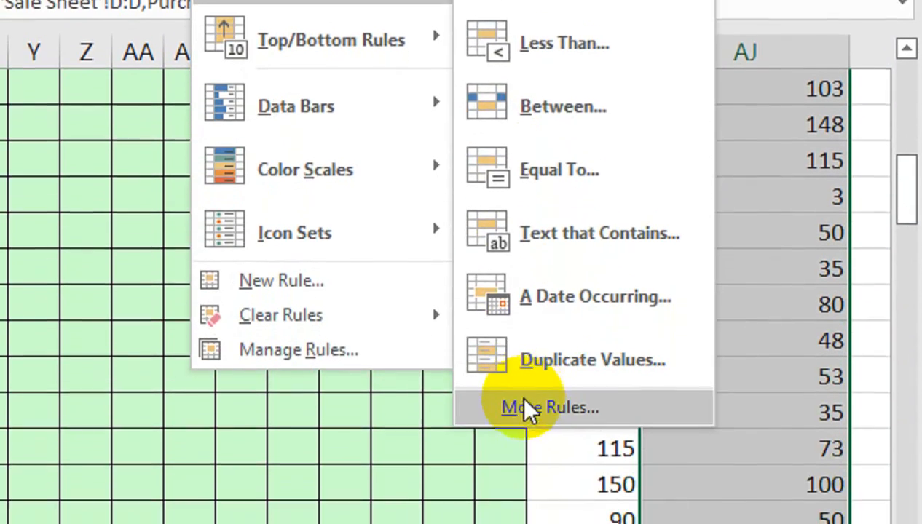
{"action": "left_click", "coordinate": [528, 409]}
{"action": "left_click", "coordinate": [374, 359]}
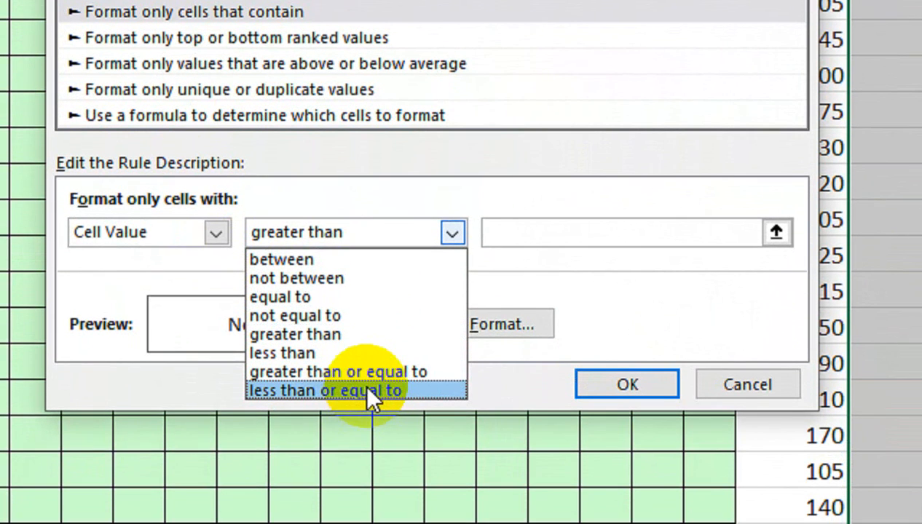
{"action": "left_click", "coordinate": [368, 389]}
{"action": "left_click", "coordinate": [508, 232]}
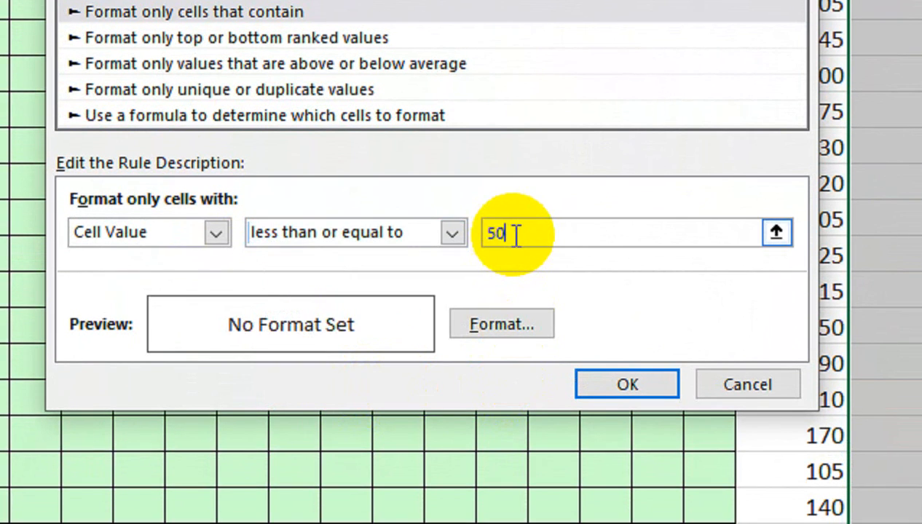
Format the rule with a dark red fill and bold white font, then apply it to the Balance Available column
{"action": "left_click", "coordinate": [495, 324]}
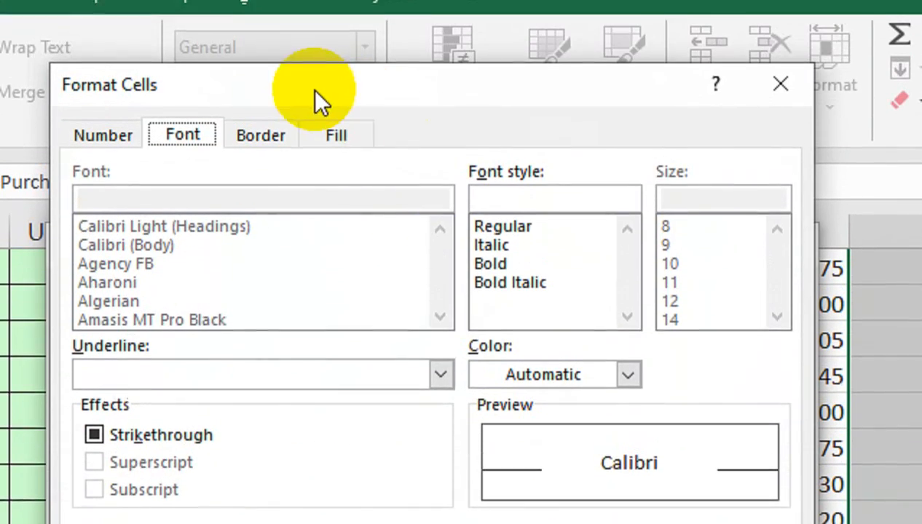
{"action": "left_click", "coordinate": [336, 1]}
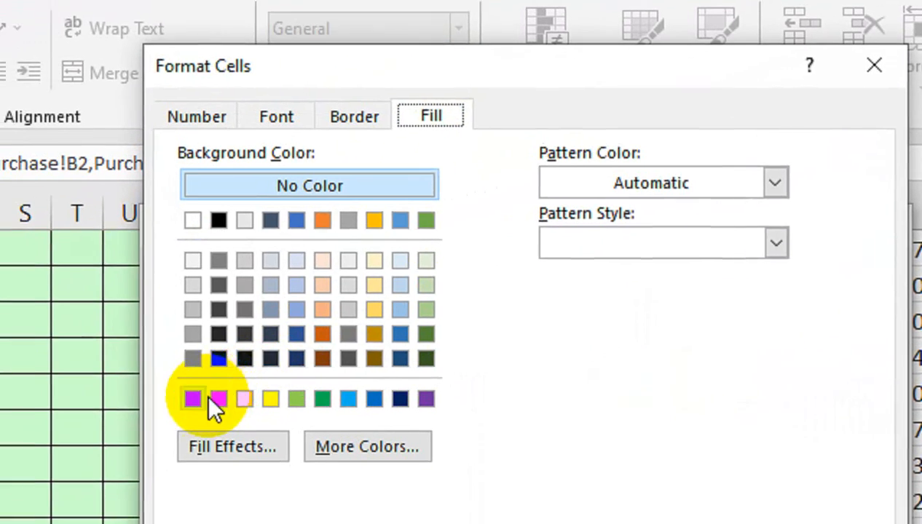
{"action": "left_click", "coordinate": [90, 279]}
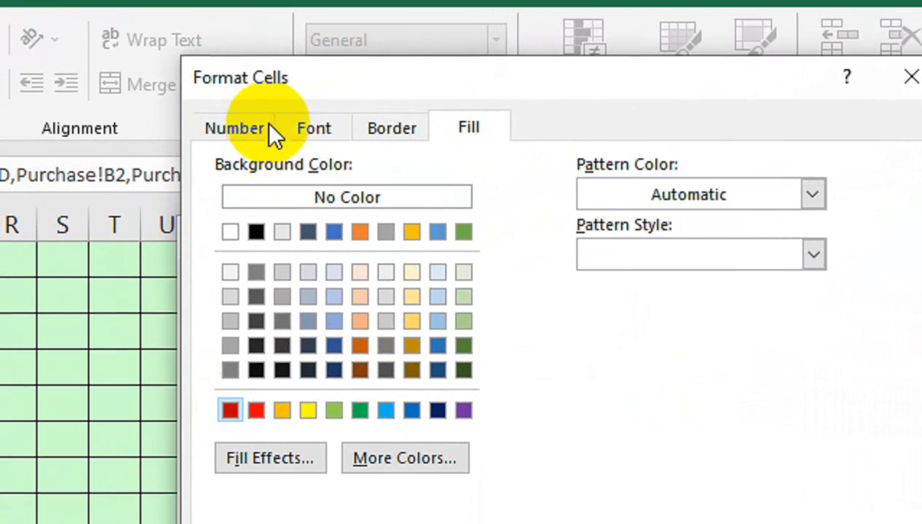
{"action": "left_click", "coordinate": [291, 110]}
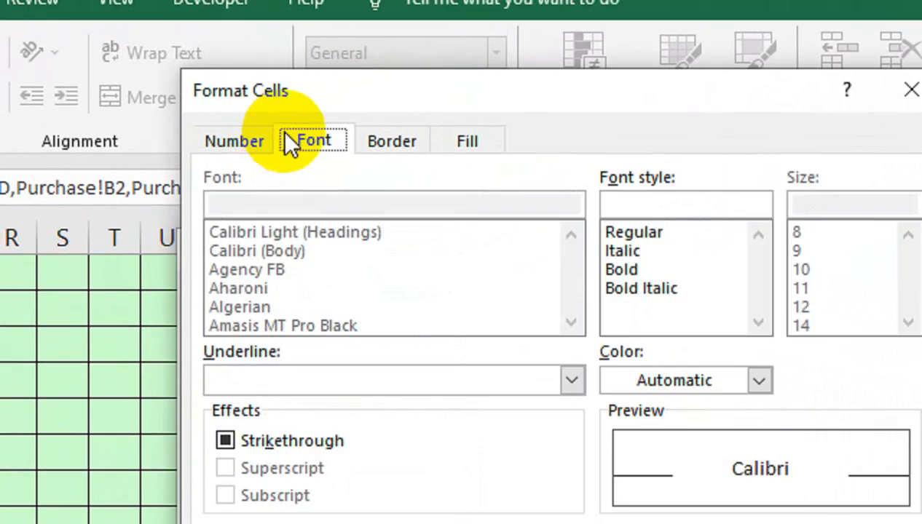
{"action": "left_click", "coordinate": [614, 270]}
{"action": "left_click", "coordinate": [678, 377]}
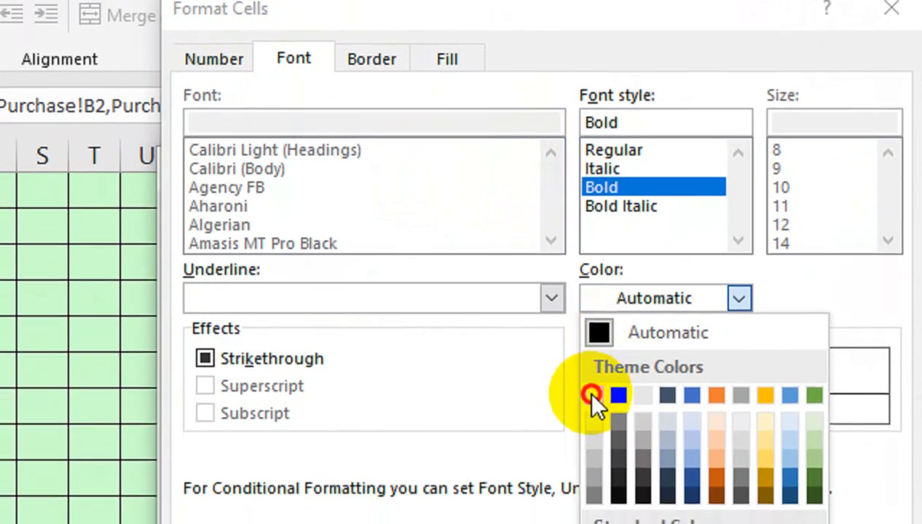
{"action": "left_click", "coordinate": [592, 395]}
{"action": "left_click", "coordinate": [711, 518]}
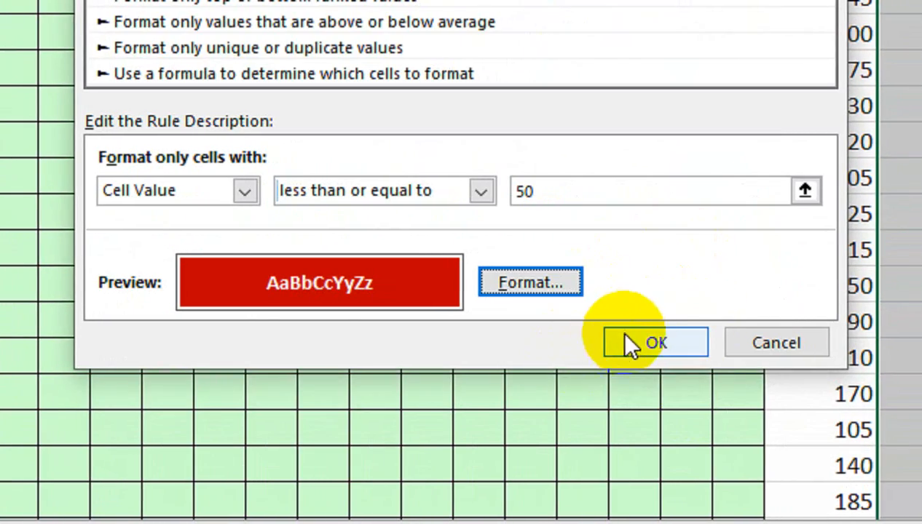
{"action": "left_click", "coordinate": [641, 337]}
{"action": "scroll", "coordinate": [655, 145], "scroll_direction": "up", "scroll_amount": 8}
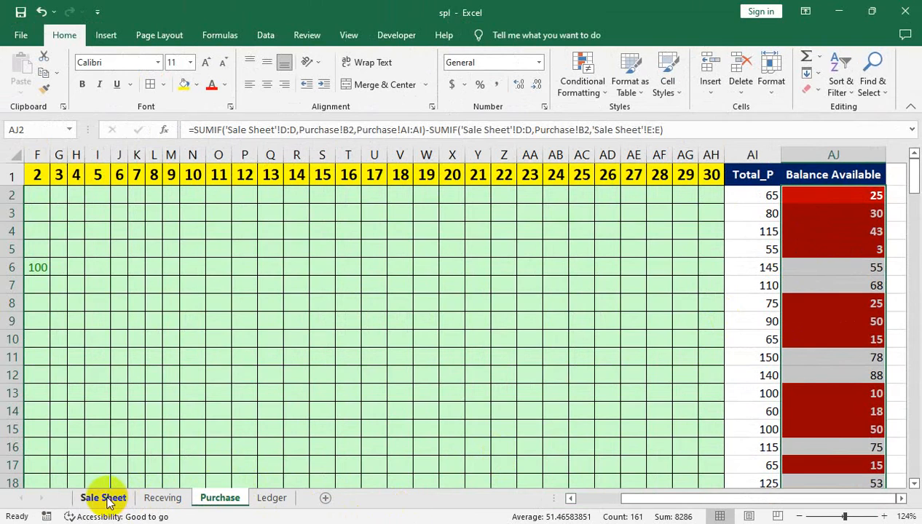
On the Sale Sheet, narrow column H beside the Amount column to a thin spacer
{"action": "left_click", "coordinate": [103, 498]}
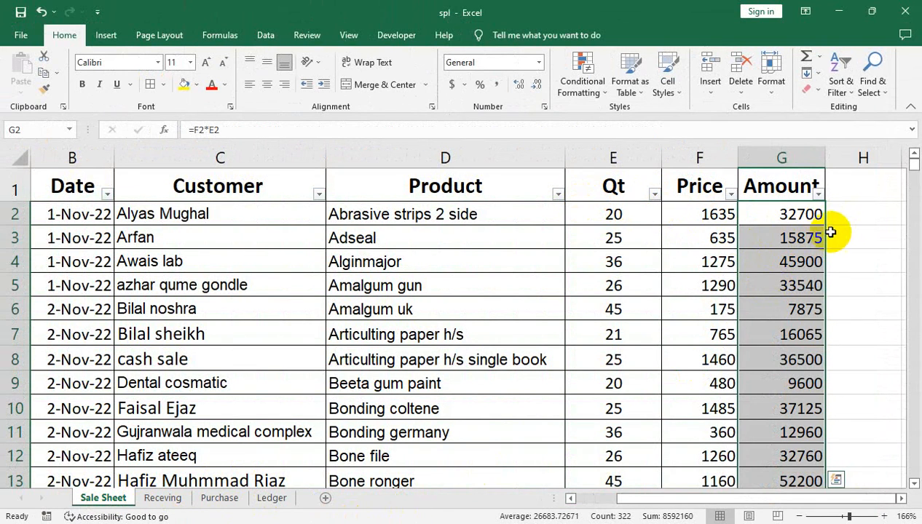
{"action": "left_click", "coordinate": [900, 499]}
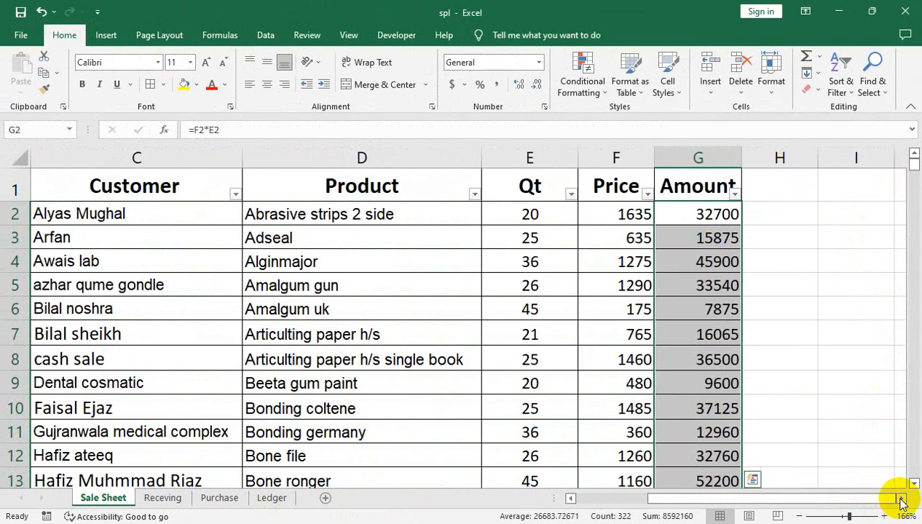
{"action": "left_click_drag", "start_coordinate": [820, 162], "coordinate": [757, 161]}
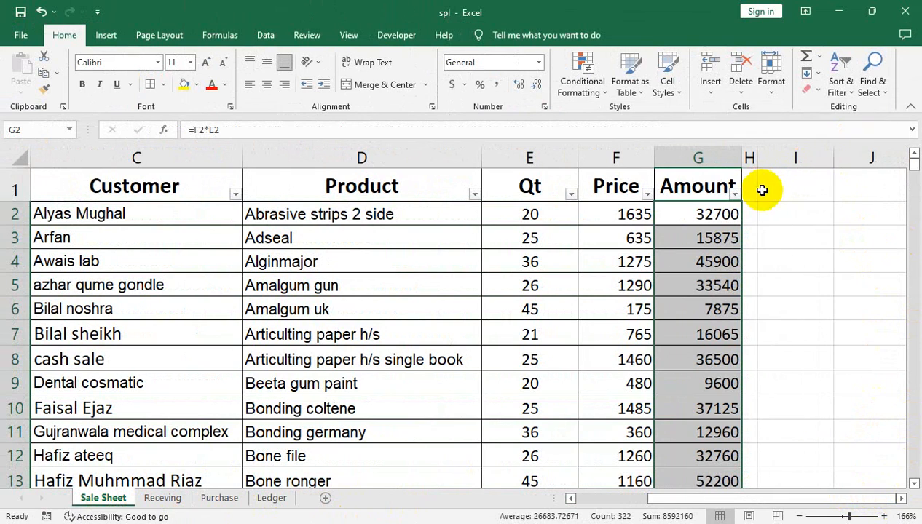
Merge and center I1:J2 and enter the heading "<50 Products"
{"action": "left_click_drag", "start_coordinate": [864, 174], "coordinate": [810, 204]}
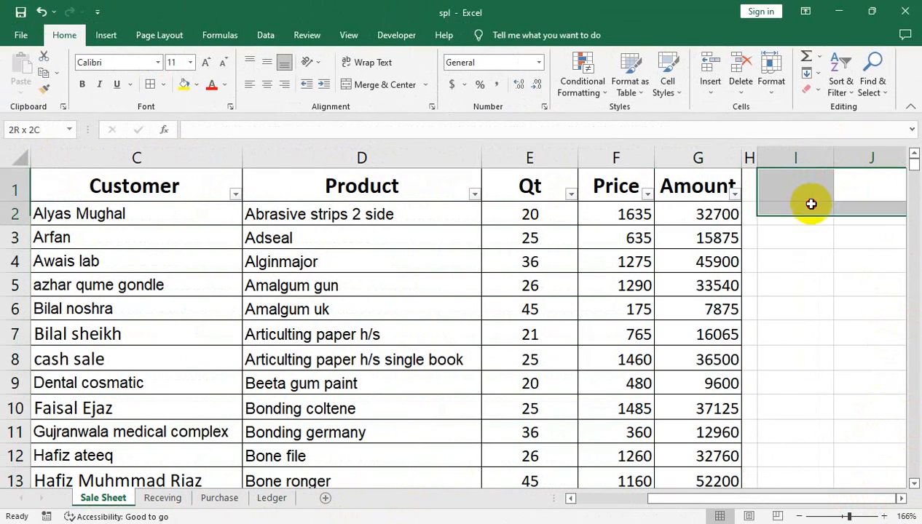
{"action": "left_click", "coordinate": [379, 86]}
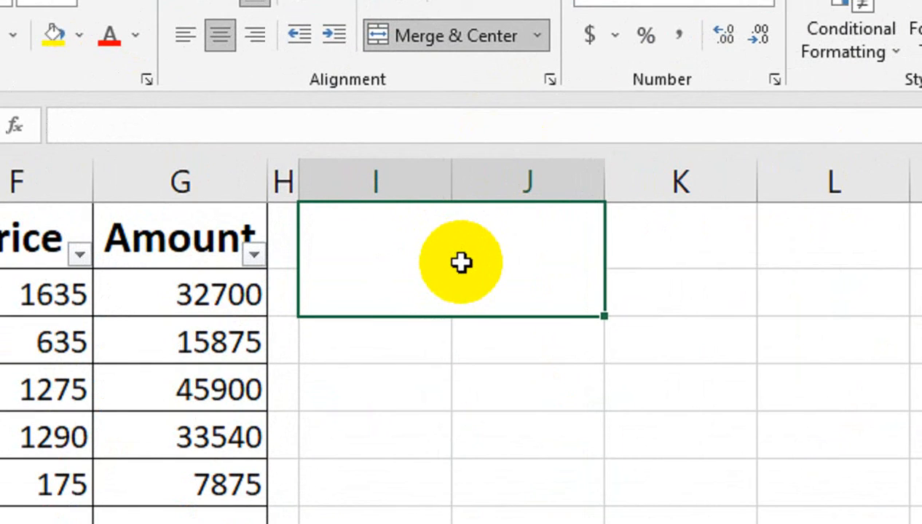
{"action": "type", "text": "<50 Produ"}
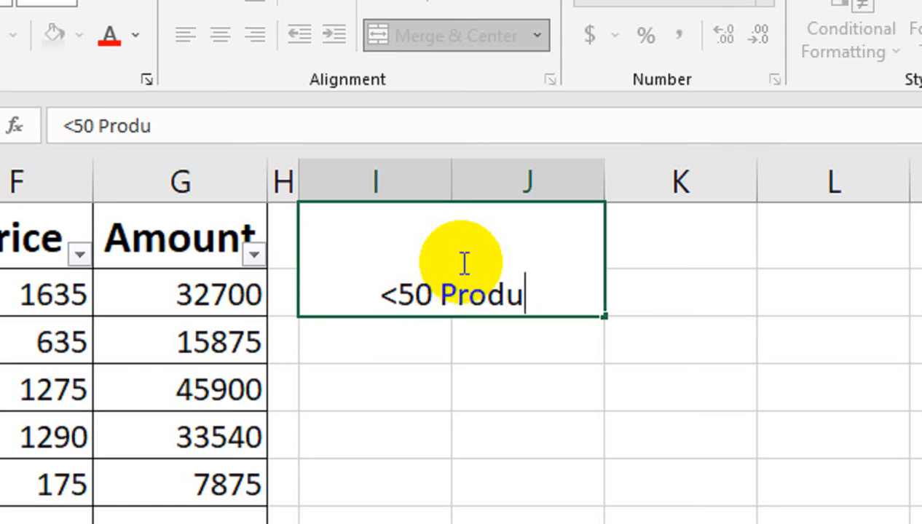
{"action": "type", "text": "ct"}
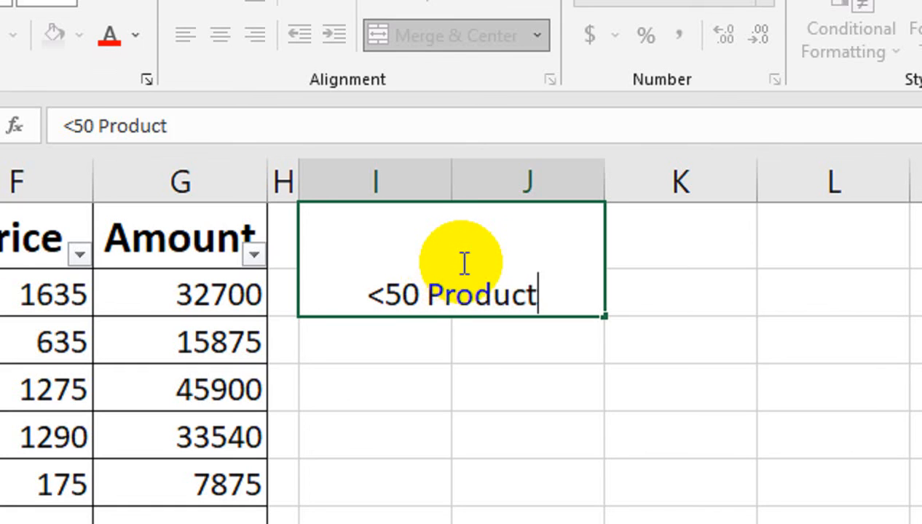
{"action": "type", "text": "s"}
{"action": "key", "text": "Return"}
Middle-align the "<50 Products" heading, make it bold and enlarge its font
{"action": "left_click", "coordinate": [461, 264]}
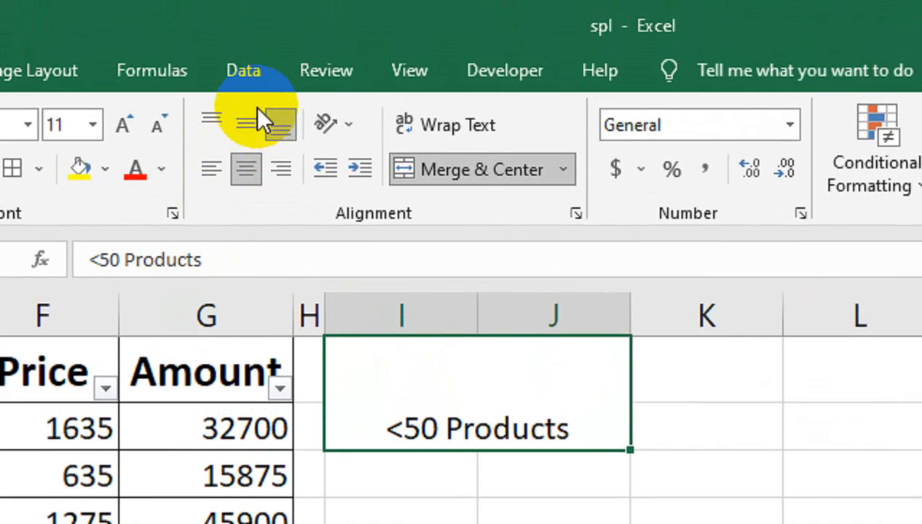
{"action": "left_click", "coordinate": [245, 124]}
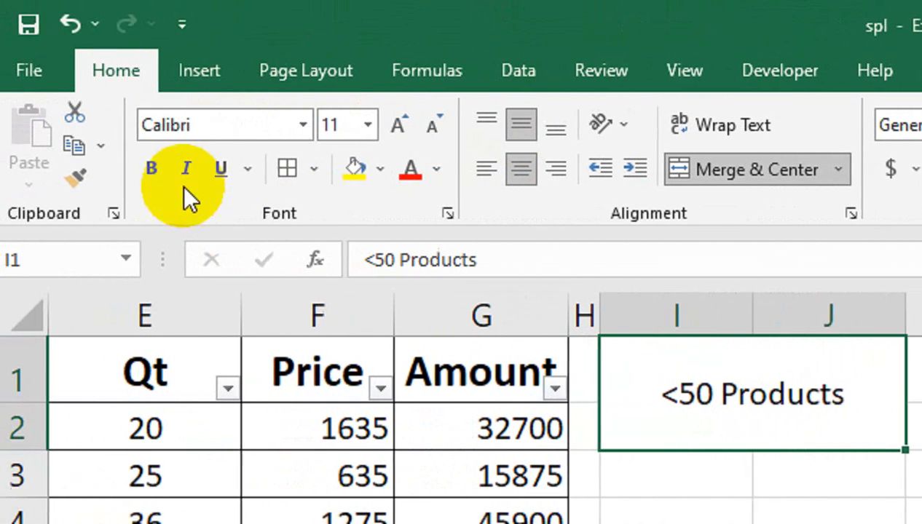
{"action": "left_click", "coordinate": [150, 168]}
{"action": "left_click", "coordinate": [408, 130]}
{"action": "left_click", "coordinate": [409, 129]}
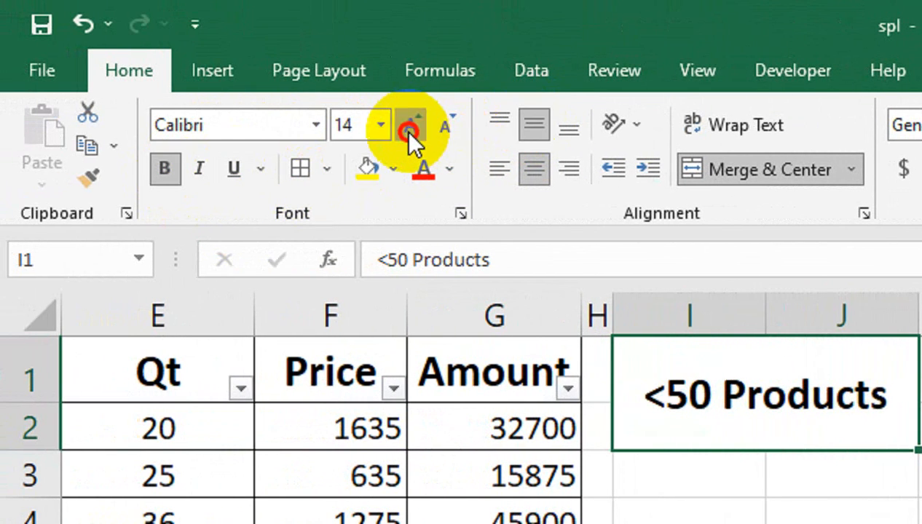
{"action": "left_click", "coordinate": [409, 130]}
Merge and center I3:J4 below the heading, and give the "<50 Products" heading cell thick outside borders
{"action": "left_click_drag", "start_coordinate": [688, 481], "coordinate": [780, 504]}
{"action": "left_click_drag", "start_coordinate": [692, 397], "coordinate": [699, 419]}
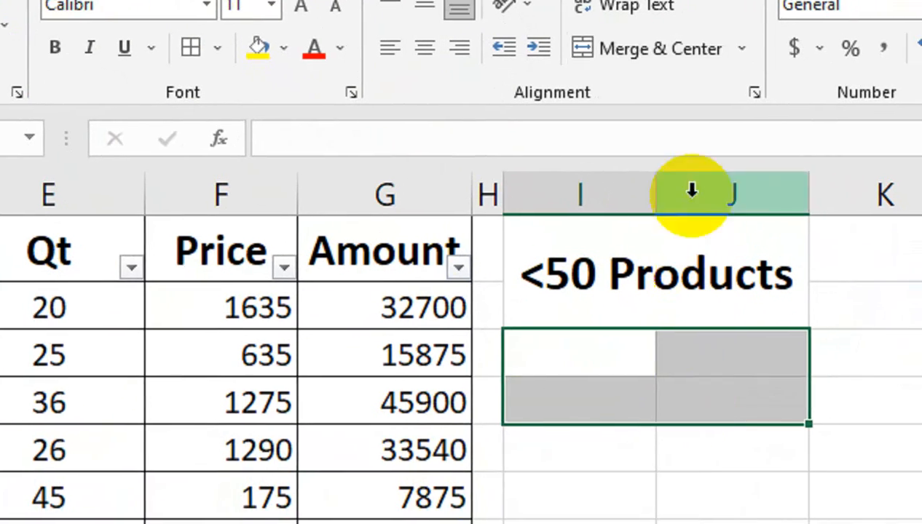
{"action": "left_click", "coordinate": [710, 72]}
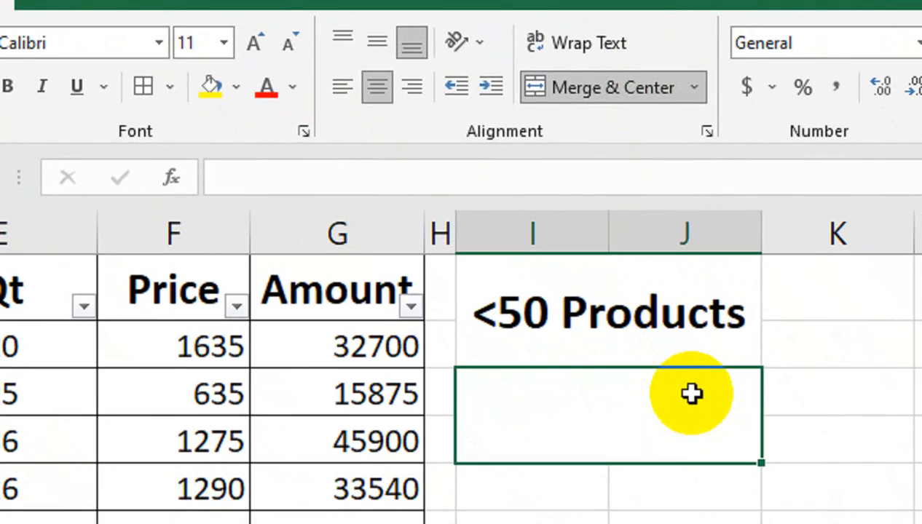
{"action": "left_click", "coordinate": [644, 321]}
{"action": "left_click", "coordinate": [170, 87]}
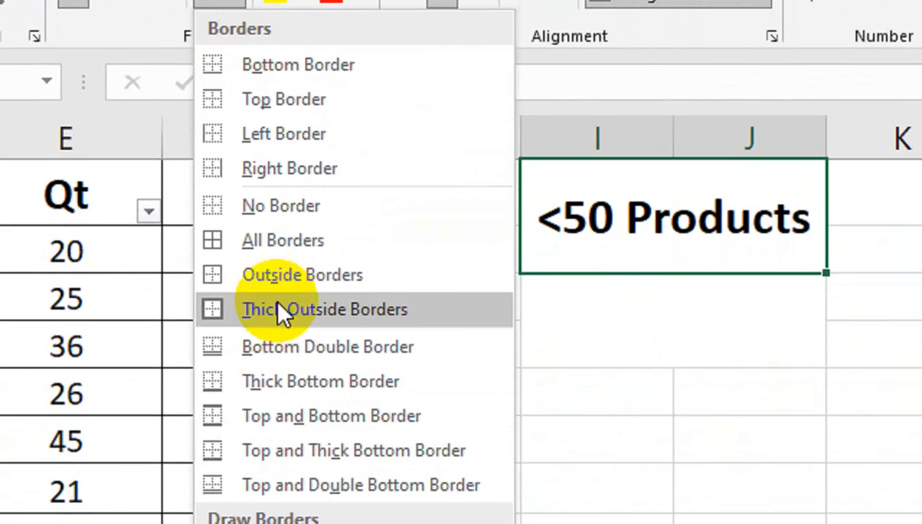
{"action": "left_click", "coordinate": [280, 309]}
In the merged cell below the "<50 Products" heading, start a COUNTIF formula with the Purchase sheet's column AJ as the range
{"action": "left_click", "coordinate": [643, 313]}
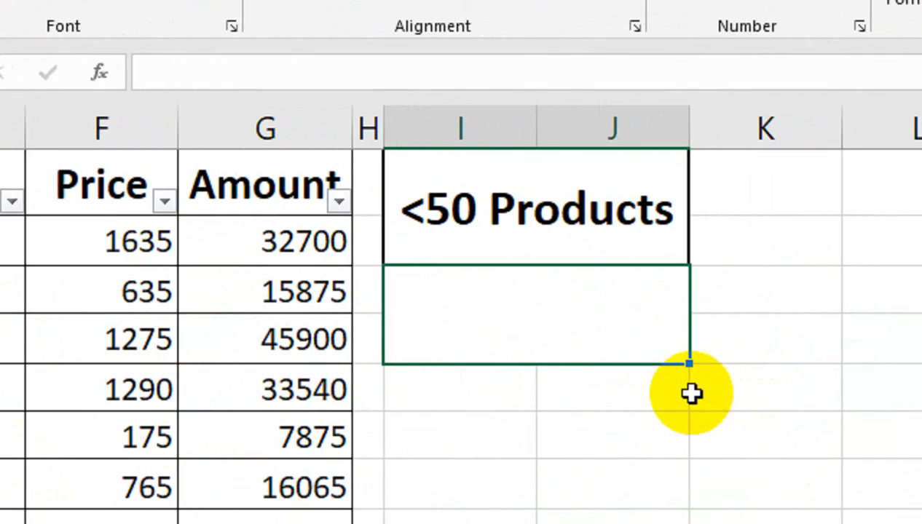
{"action": "type", "text": "=c"}
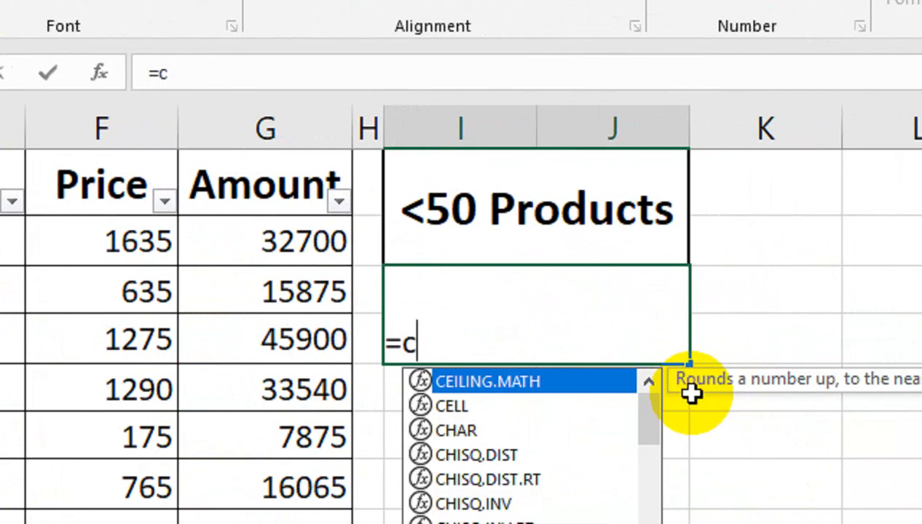
{"action": "type", "text": "ou"}
{"action": "key", "text": "BackSpace"}
{"action": "key", "text": "BackSpace"}
{"action": "key", "text": "BackSpace"}
{"action": "type", "text": "COUNT"}
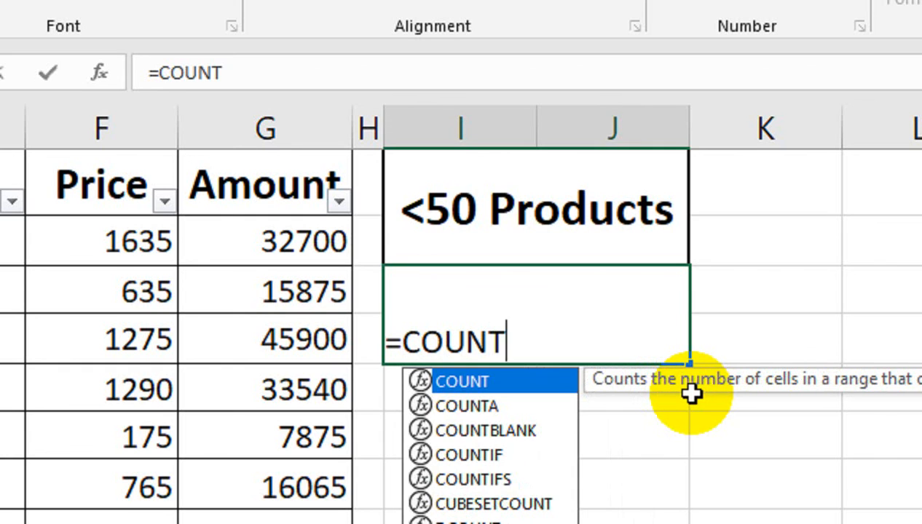
{"action": "type", "text": "IF("}
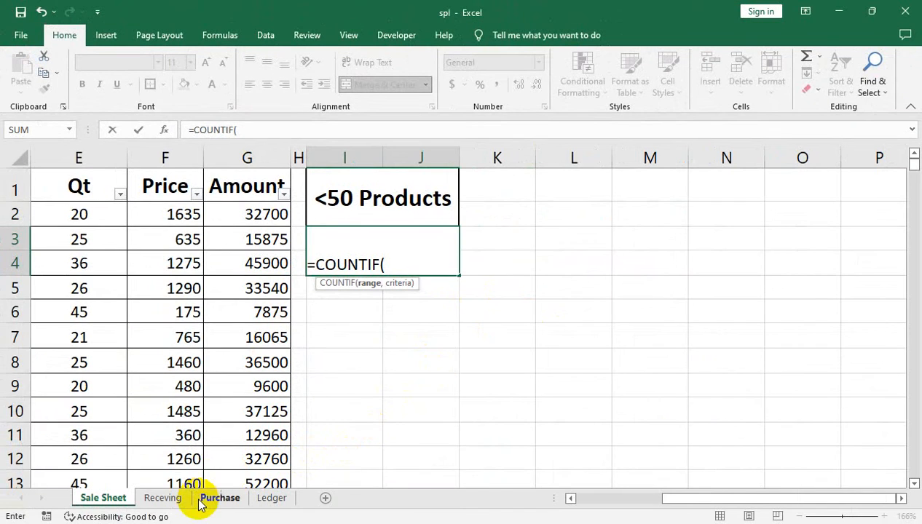
{"action": "left_click", "coordinate": [220, 499]}
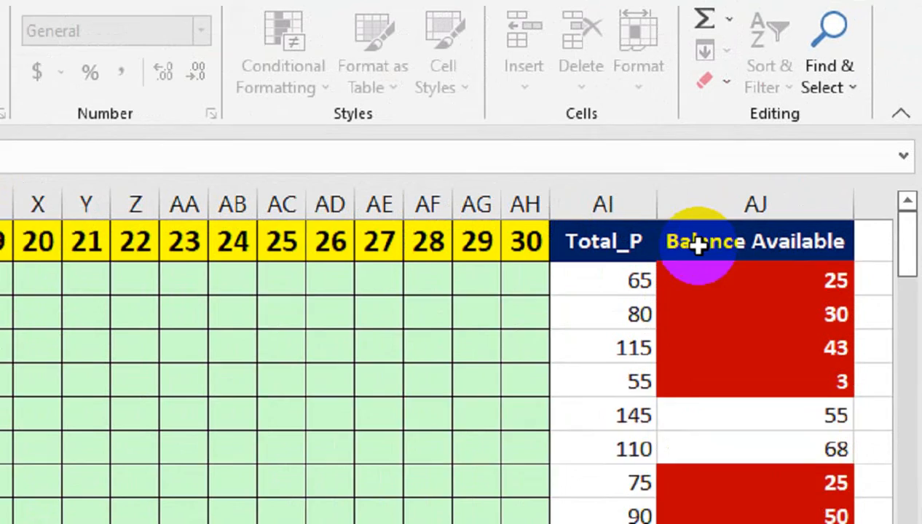
{"action": "left_click", "coordinate": [717, 202]}
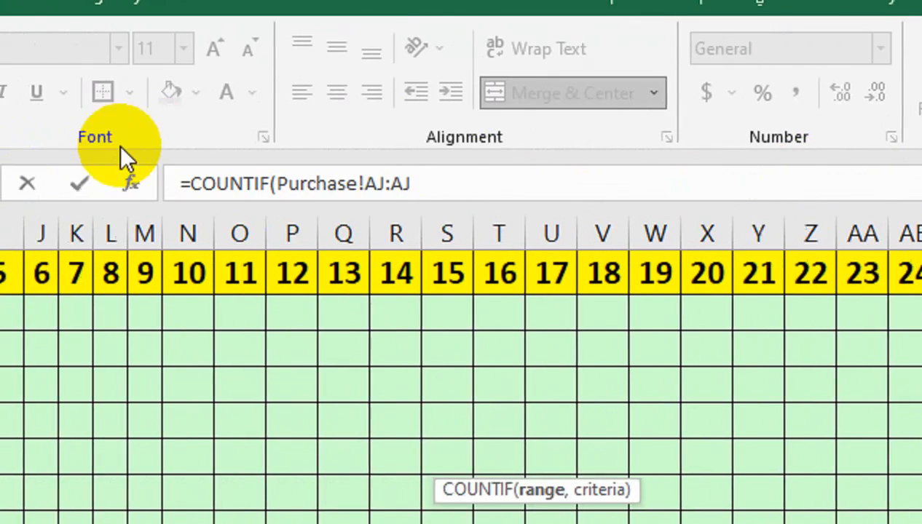
Complete the COUNTIF formula with the criterion "<=50" and enter it
{"action": "left_click", "coordinate": [519, 191]}
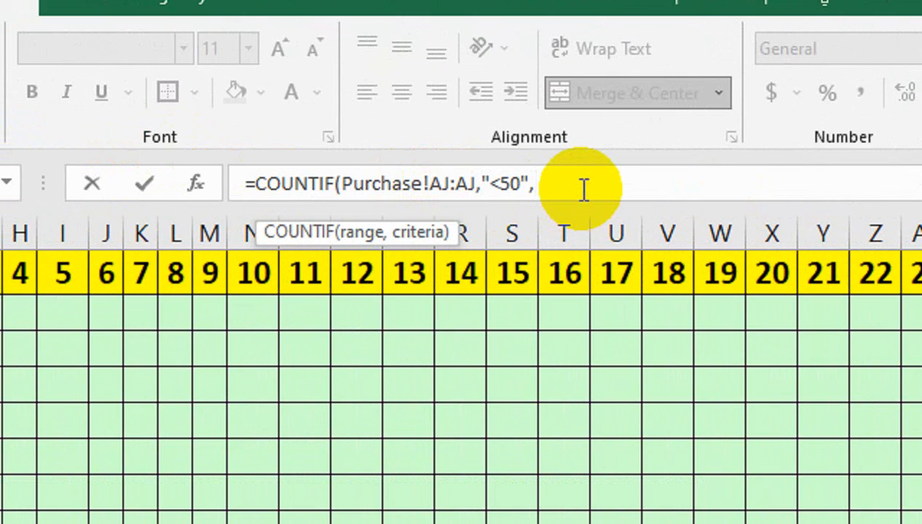
{"action": "left_click", "coordinate": [507, 175]}
{"action": "left_click", "coordinate": [495, 186]}
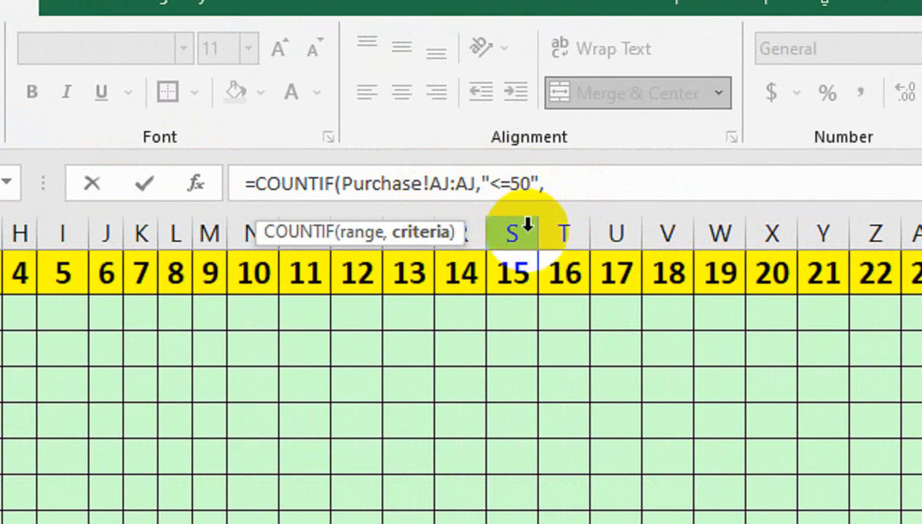
{"action": "left_click", "coordinate": [575, 184]}
{"action": "type", "text": ")"}
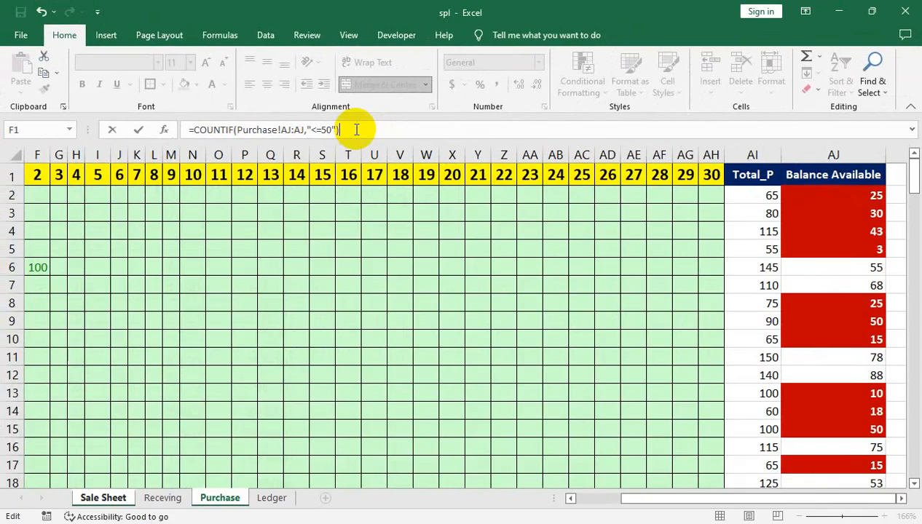
{"action": "key", "text": "Return"}
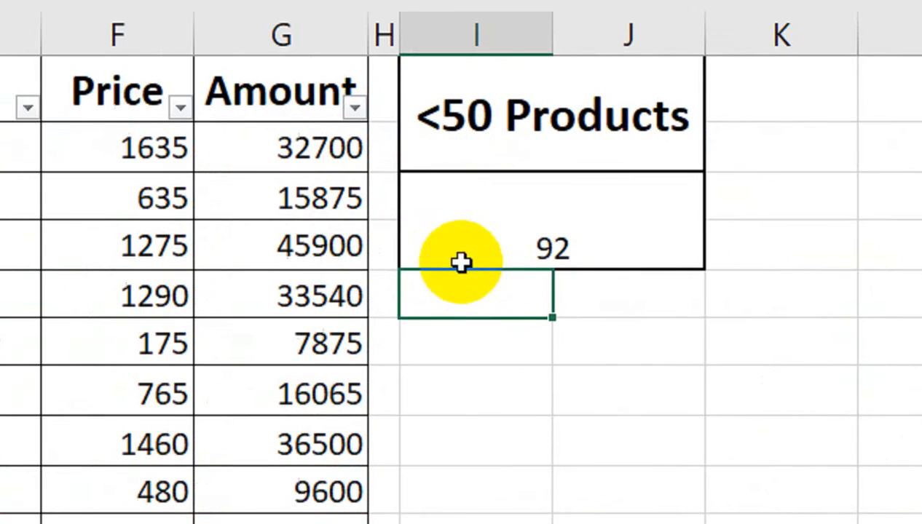
Middle-align the count result below the "<50 Products" heading, enlarge its font to 24 and make it bold
{"action": "left_click", "coordinate": [335, 269]}
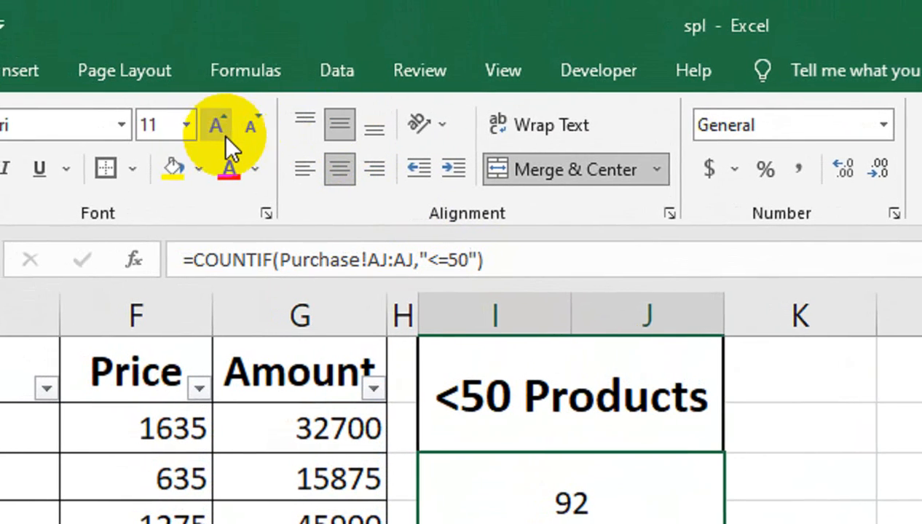
{"action": "left_click", "coordinate": [228, 134]}
{"action": "left_click", "coordinate": [229, 134]}
{"action": "left_click", "coordinate": [229, 134]}
{"action": "left_click", "coordinate": [229, 134]}
{"action": "left_click", "coordinate": [228, 134]}
{"action": "left_click", "coordinate": [229, 134]}
{"action": "left_click", "coordinate": [228, 134]}
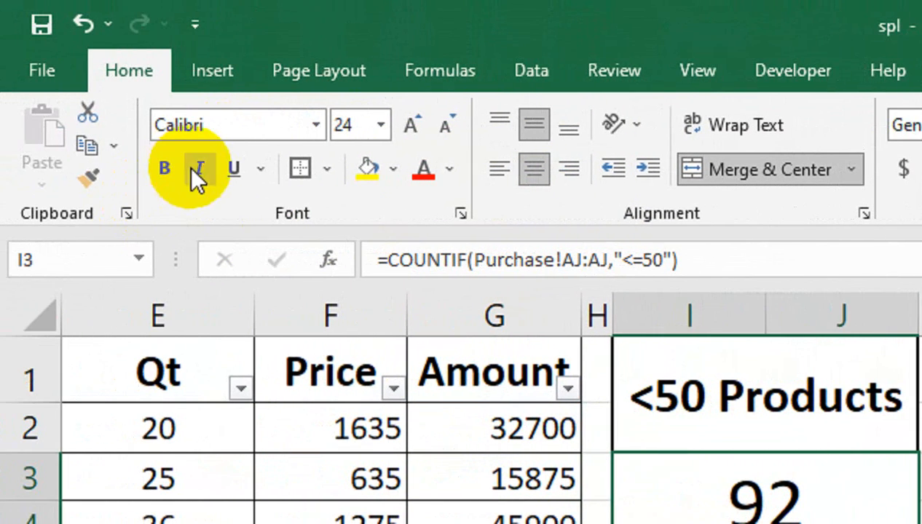
{"action": "left_click", "coordinate": [200, 168]}
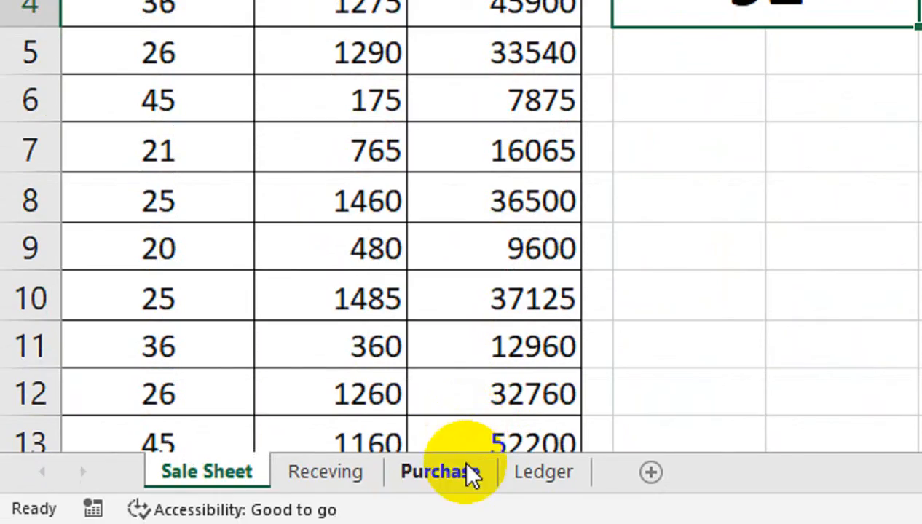
Add filter buttons to the header row of the Purchase sheet
{"action": "left_click", "coordinate": [472, 474]}
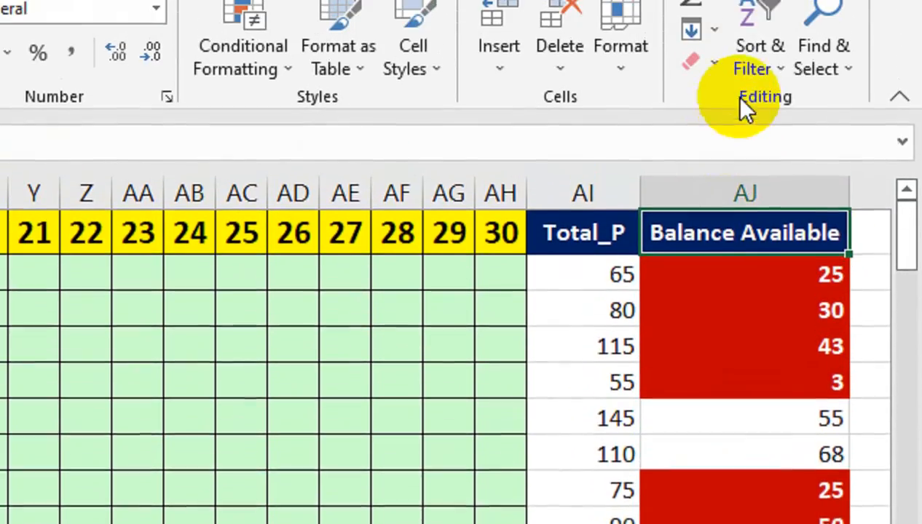
{"action": "left_click", "coordinate": [759, 57]}
{"action": "left_click", "coordinate": [764, 286]}
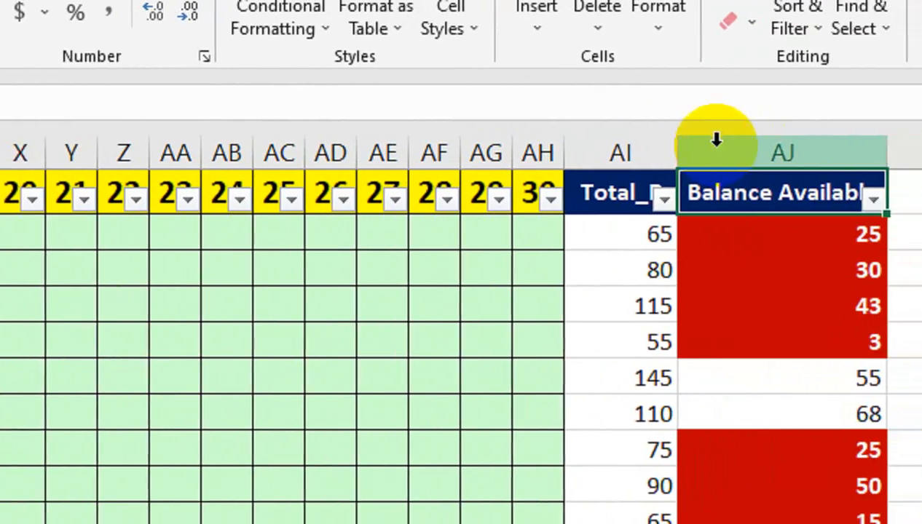
Filter the Balance Available column by the red cell color and select its filtered values to check their count
{"action": "left_click", "coordinate": [873, 199]}
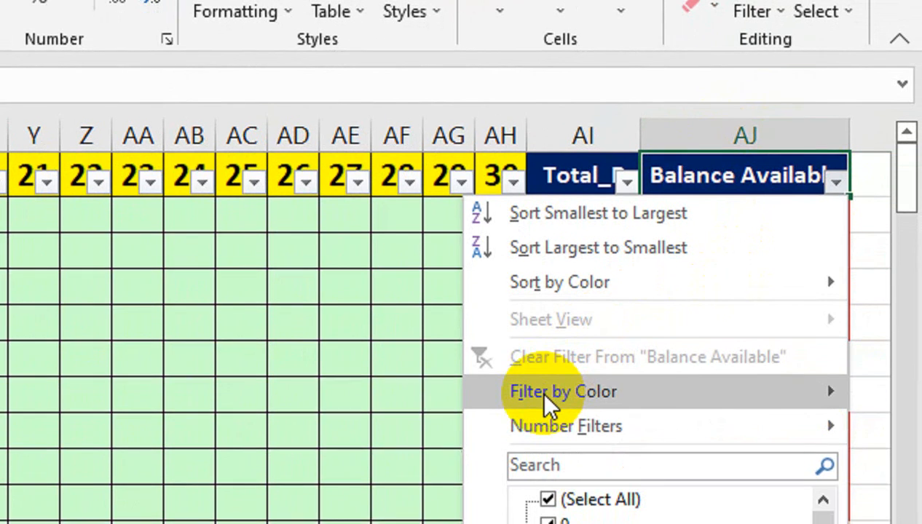
{"action": "mouse_move", "coordinate": [586, 418]}
{"action": "left_click", "coordinate": [397, 421]}
{"action": "left_click", "coordinate": [727, 200]}
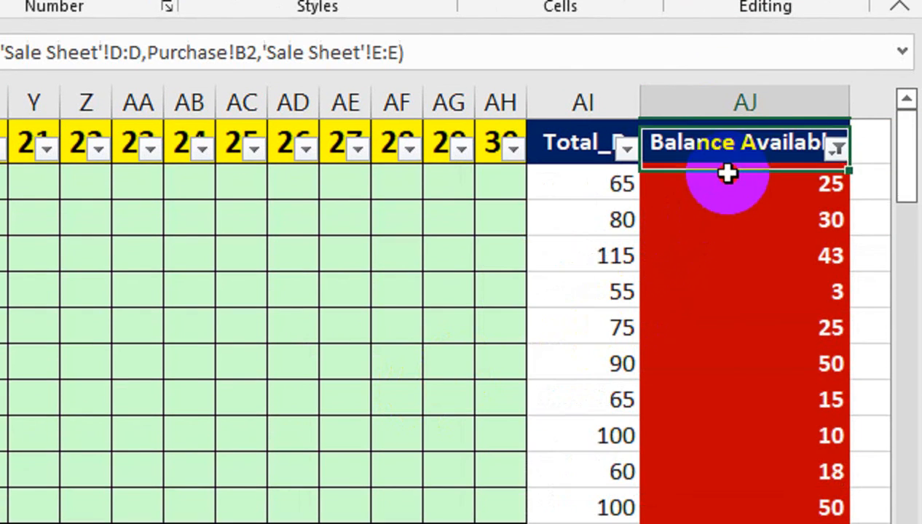
{"action": "key", "text": "ctrl+shift+Down"}
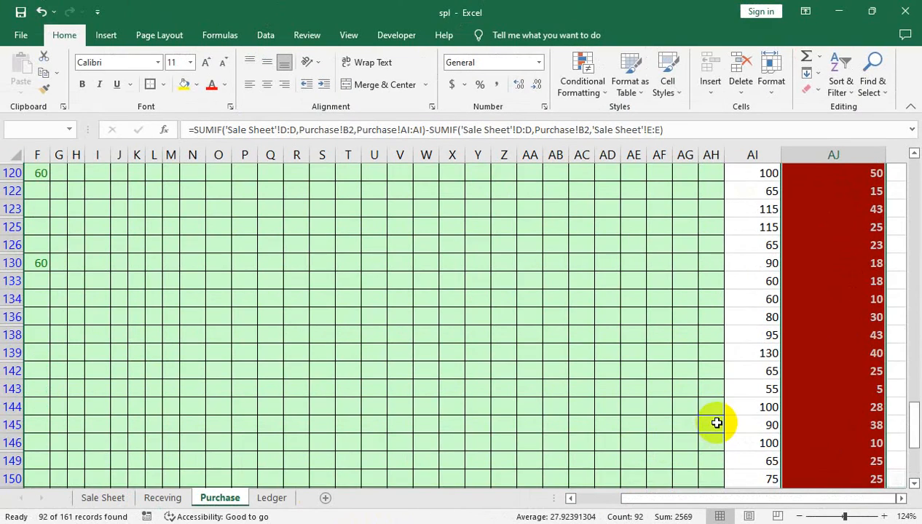
{"action": "scroll", "coordinate": [715, 416], "scroll_direction": "up", "scroll_amount": 20}
{"action": "scroll", "coordinate": [725, 392], "scroll_direction": "up", "scroll_amount": 1}
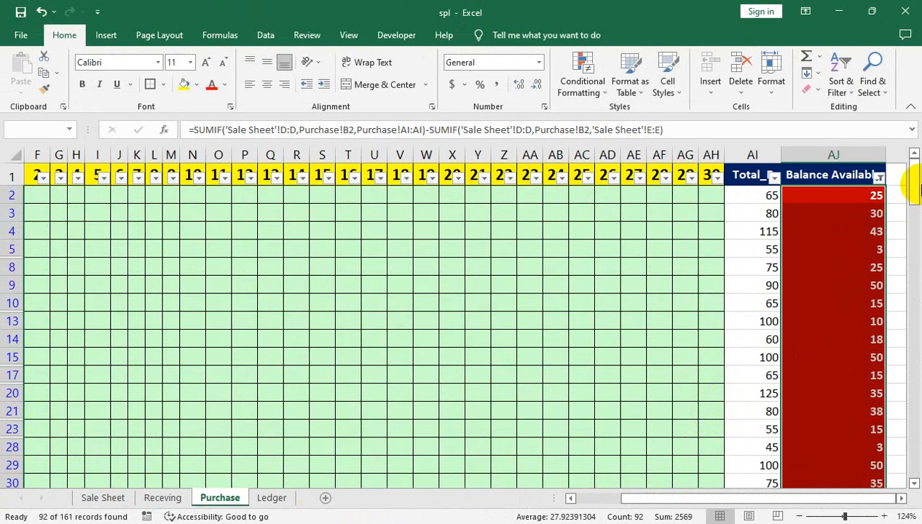
Clear the color filter on the Purchase sheet and return to the Sale Sheet
{"action": "left_click", "coordinate": [859, 100]}
{"action": "left_click", "coordinate": [845, 159]}
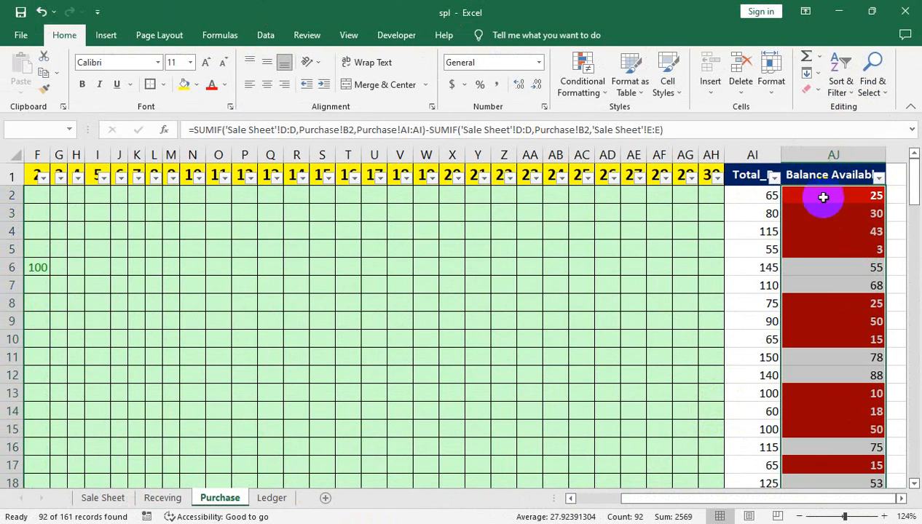
{"action": "left_click", "coordinate": [607, 231]}
{"action": "left_click", "coordinate": [94, 497]}
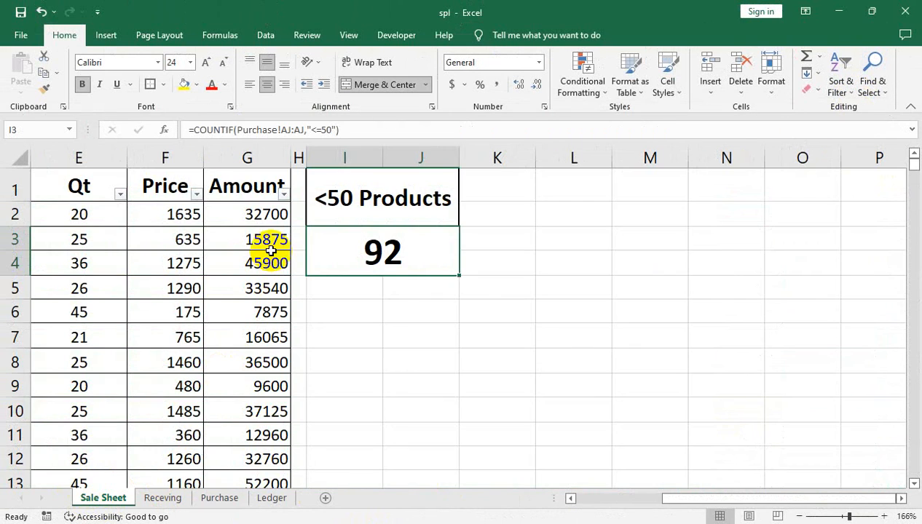
{"action": "left_click_drag", "start_coordinate": [680, 500], "coordinate": [606, 499]}
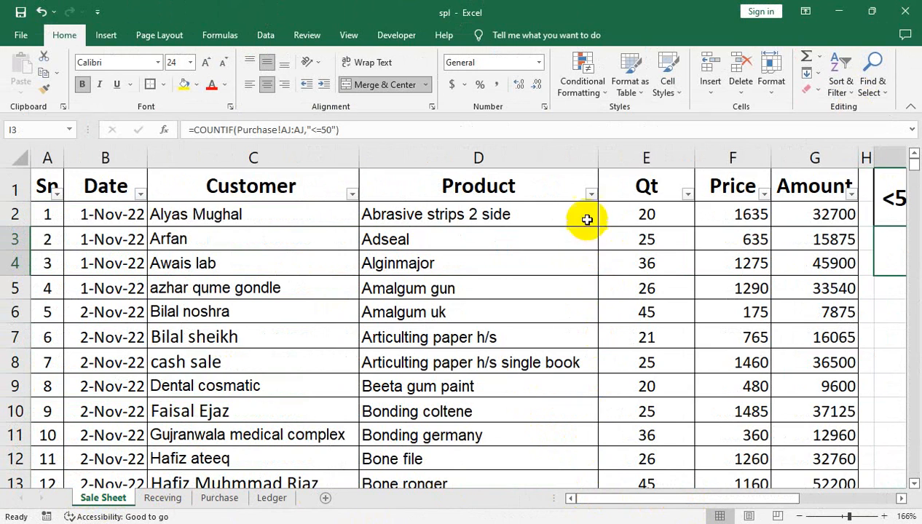
{"action": "left_click", "coordinate": [886, 201]}
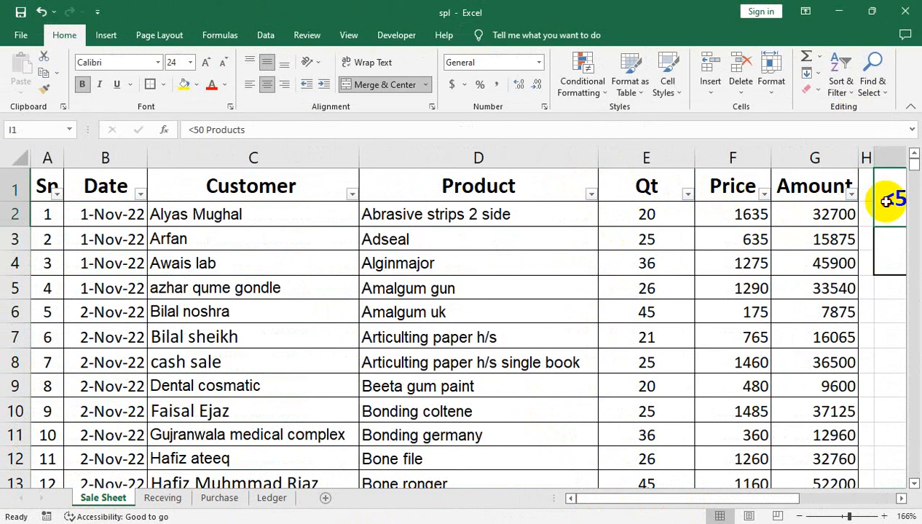
{"action": "scroll", "coordinate": [882, 283], "scroll_direction": "right", "scroll_amount": 3}
Change the COUNTIF criterion in the cell below the "<50 Products" heading to "<=20"
{"action": "left_click", "coordinate": [609, 252]}
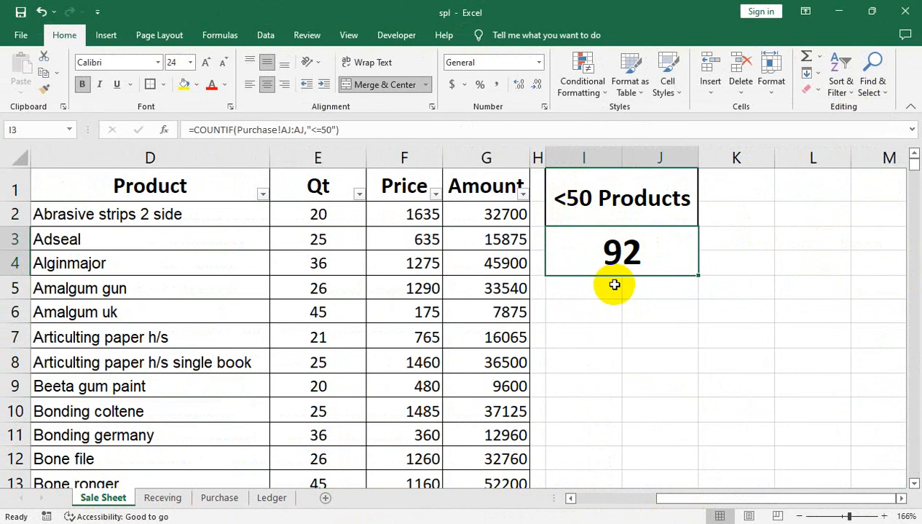
{"action": "double_click", "coordinate": [615, 247]}
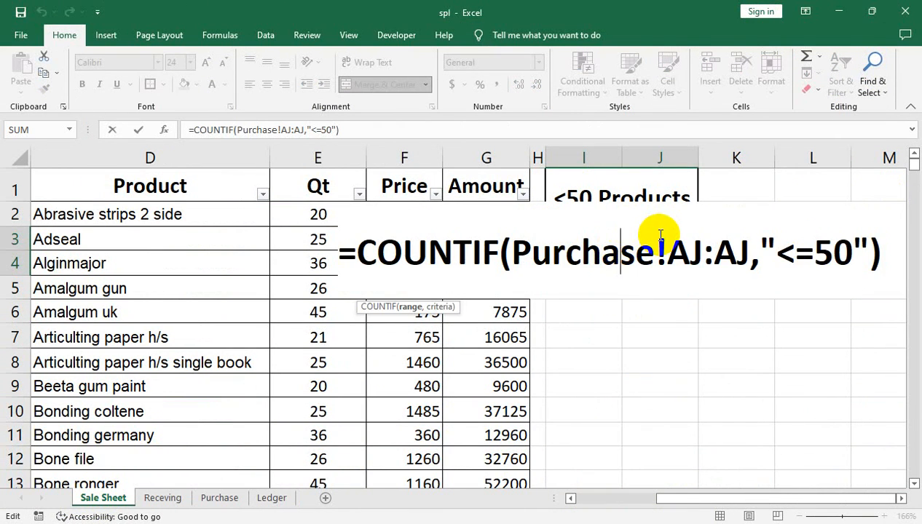
{"action": "key", "text": "Escape"}
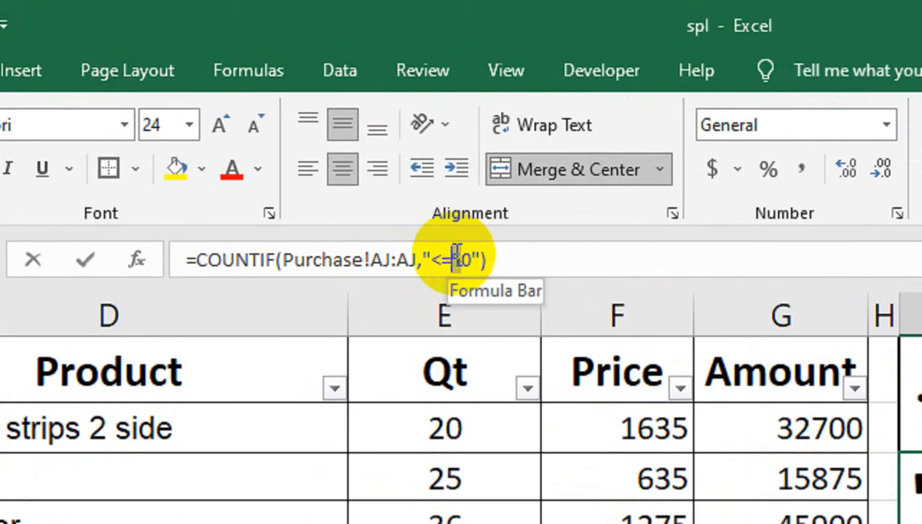
{"action": "left_click", "coordinate": [456, 258]}
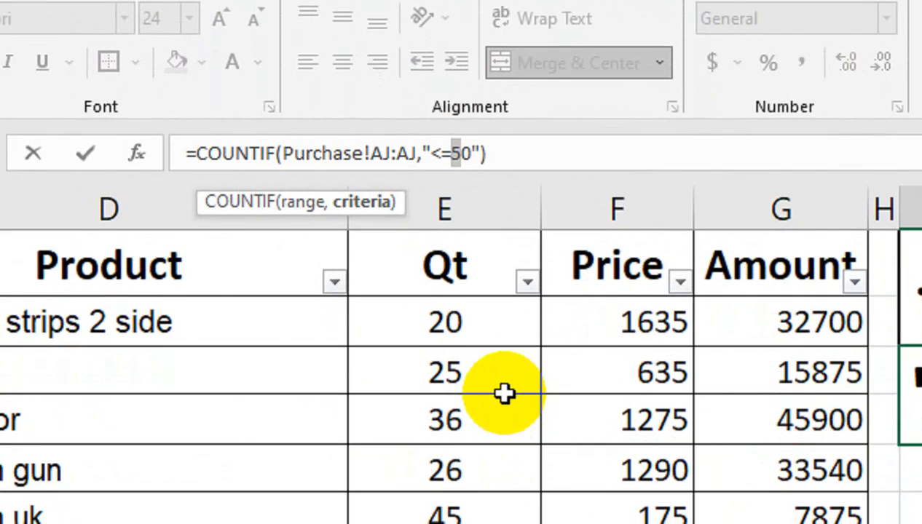
{"action": "key", "text": "Return"}
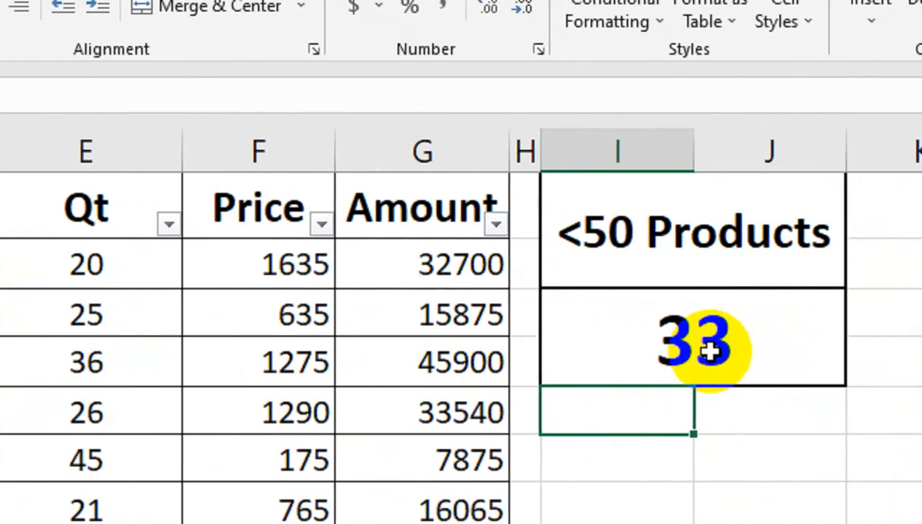
{"action": "left_click", "coordinate": [708, 352]}
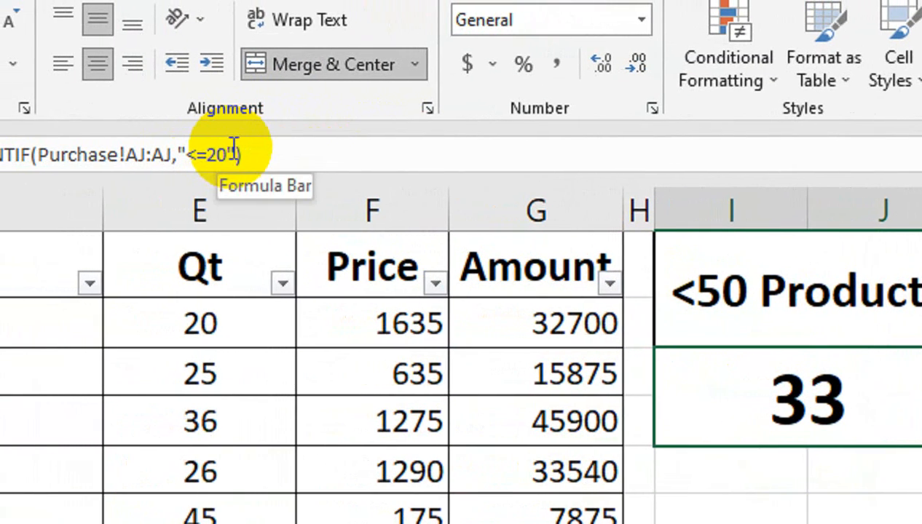
{"action": "double_click", "coordinate": [710, 290]}
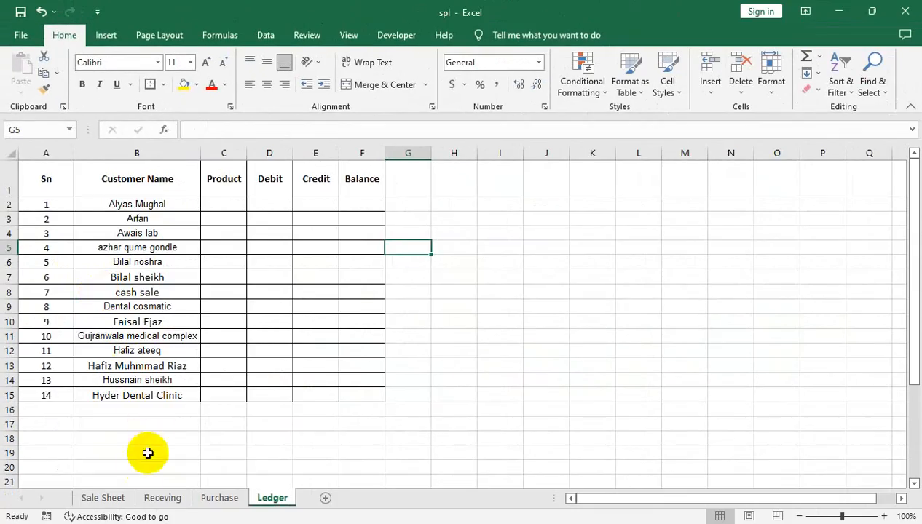
On the Receving sheet, insert a column before the customer list and enter the heading "Sn" in A1
{"action": "left_click", "coordinate": [162, 497]}
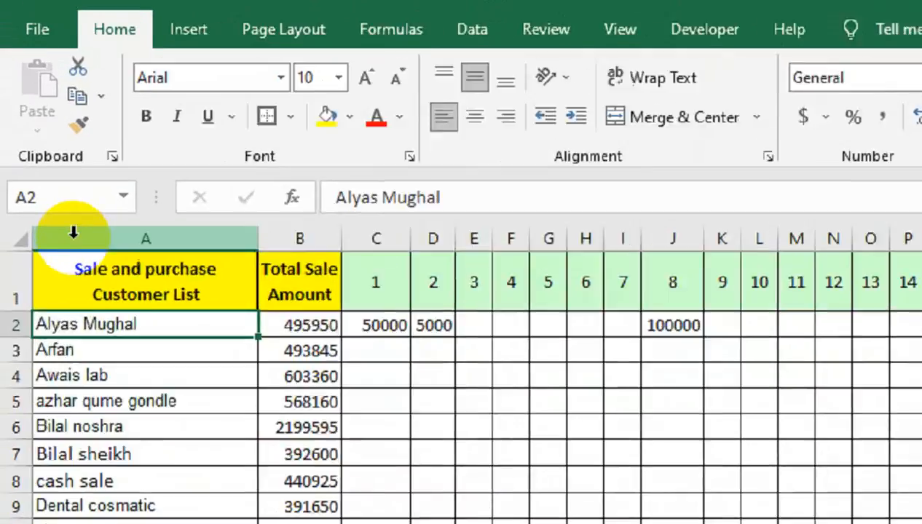
{"action": "right_click", "coordinate": [79, 153]}
{"action": "left_click", "coordinate": [153, 384]}
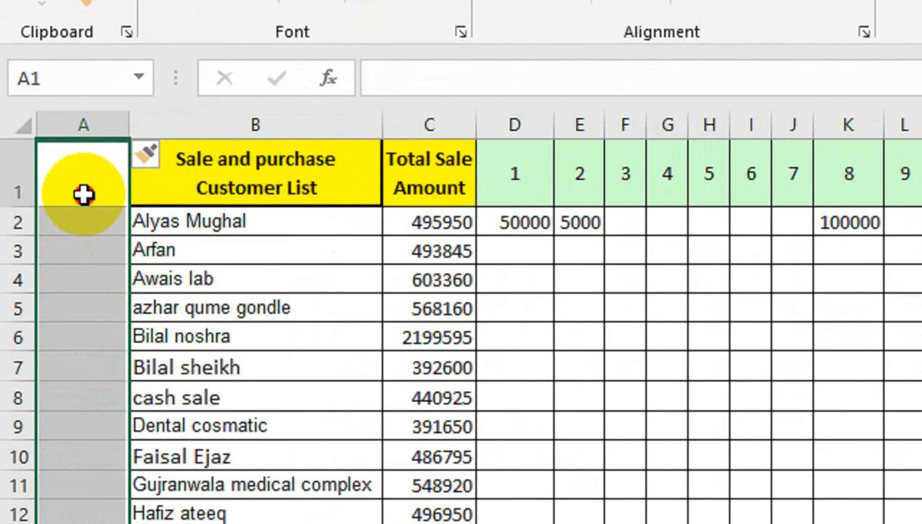
{"action": "left_click", "coordinate": [84, 194]}
{"action": "key", "text": "Return"}
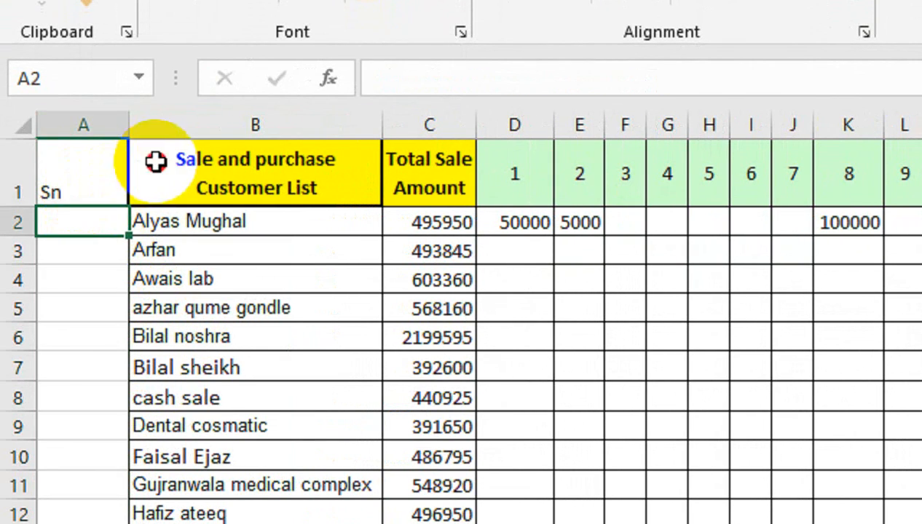
Copy the formatting of the "Sale and purchase Customer List" heading onto the "Sn" heading in A1
{"action": "left_click", "coordinate": [155, 159]}
{"action": "left_click", "coordinate": [86, 87]}
{"action": "left_click", "coordinate": [67, 299]}
Enter 1 and 2 in A2 and A3 under the Sn heading and extend the series down to the last customer row
{"action": "left_click", "coordinate": [82, 354]}
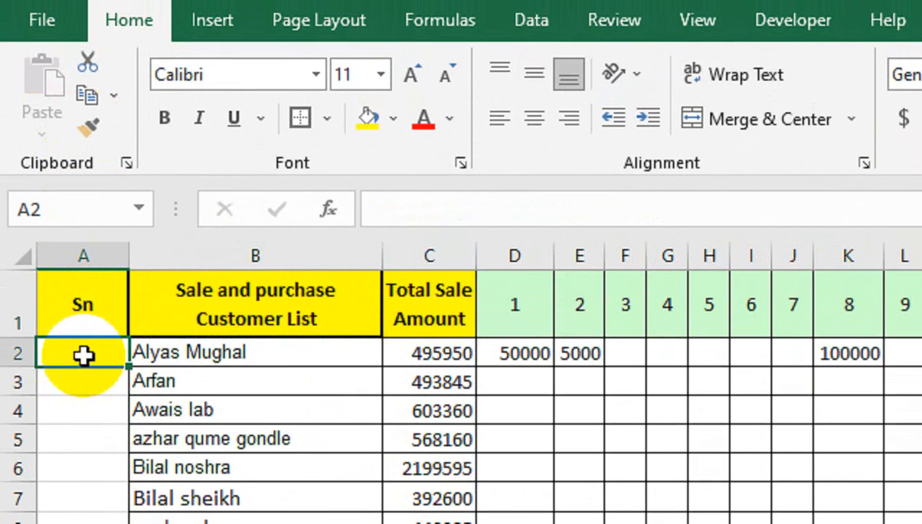
{"action": "type", "text": "1"}
{"action": "key", "text": "Return"}
{"action": "type", "text": "2"}
{"action": "key", "text": "Return"}
{"action": "left_click_drag", "start_coordinate": [84, 355], "coordinate": [115, 361]}
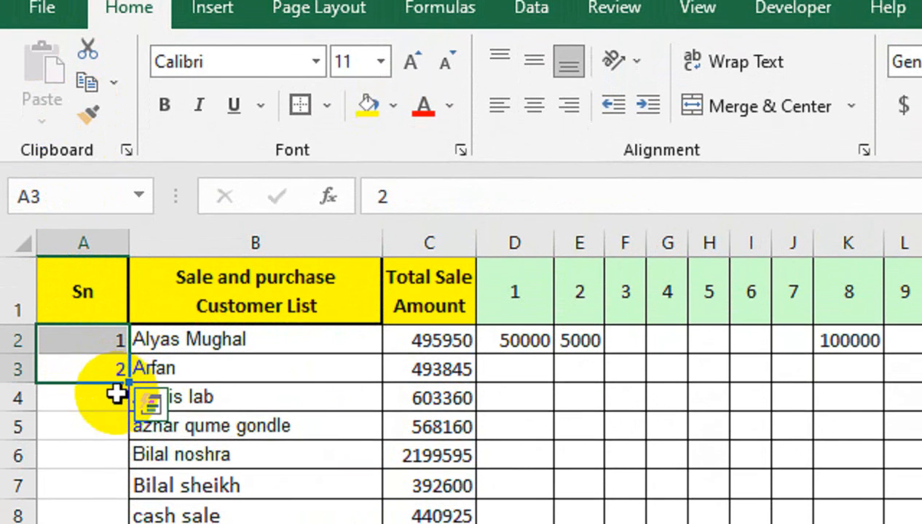
{"action": "left_click_drag", "start_coordinate": [117, 394], "coordinate": [129, 381]}
{"action": "double_click", "coordinate": [129, 382]}
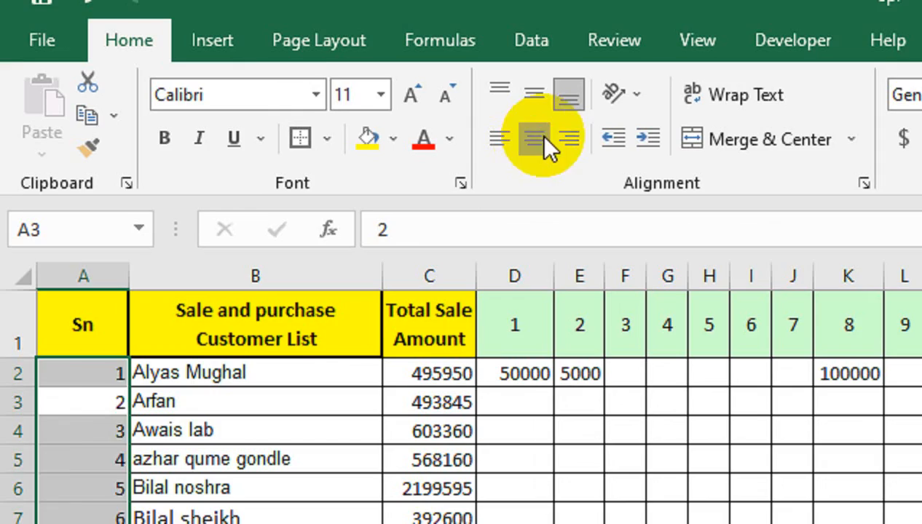
Center the serial numbers in column A horizontally and align them to the middle vertically
{"action": "left_click", "coordinate": [538, 134]}
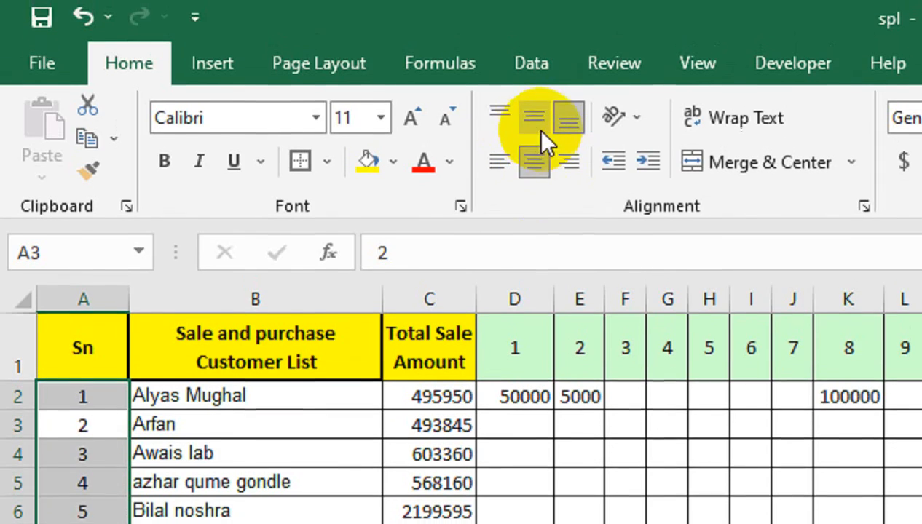
{"action": "left_click", "coordinate": [533, 98]}
{"action": "left_click", "coordinate": [208, 430]}
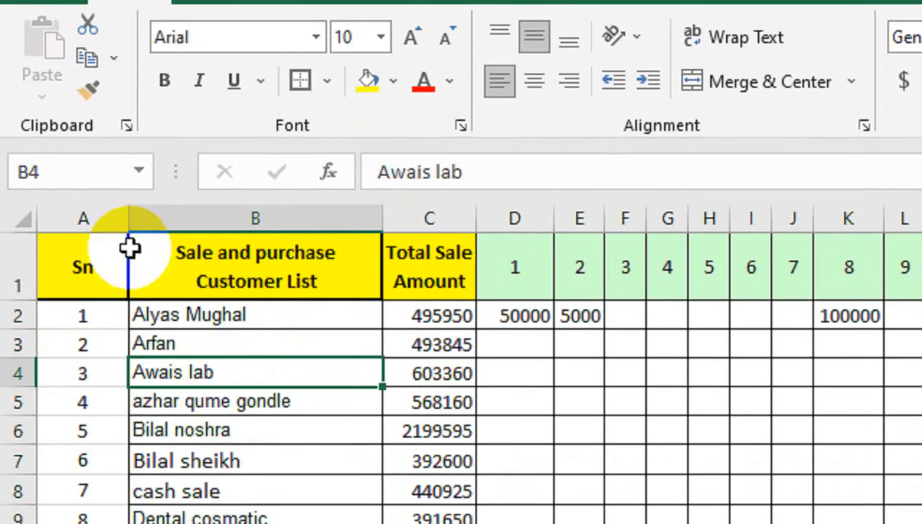
Apply all borders to the serial number cells below the Sn heading, keeping them centered
{"action": "left_click_drag", "start_coordinate": [82, 315], "coordinate": [83, 523]}
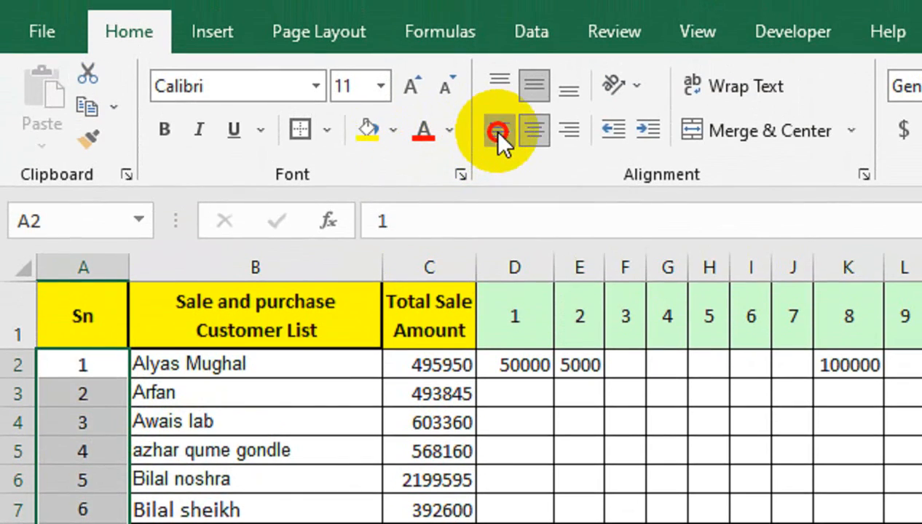
{"action": "left_click", "coordinate": [495, 115]}
{"action": "left_click", "coordinate": [530, 116]}
{"action": "left_click", "coordinate": [327, 131]}
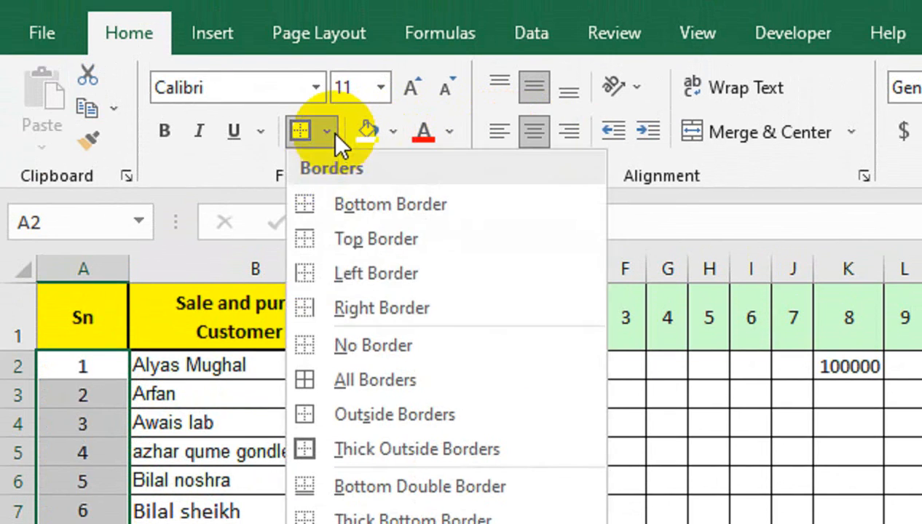
{"action": "left_click", "coordinate": [318, 353]}
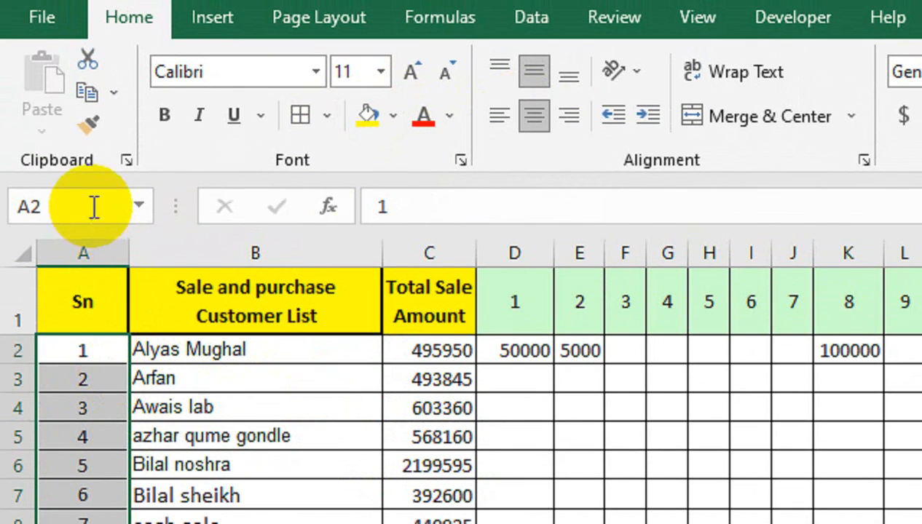
{"action": "right_click", "coordinate": [87, 245]}
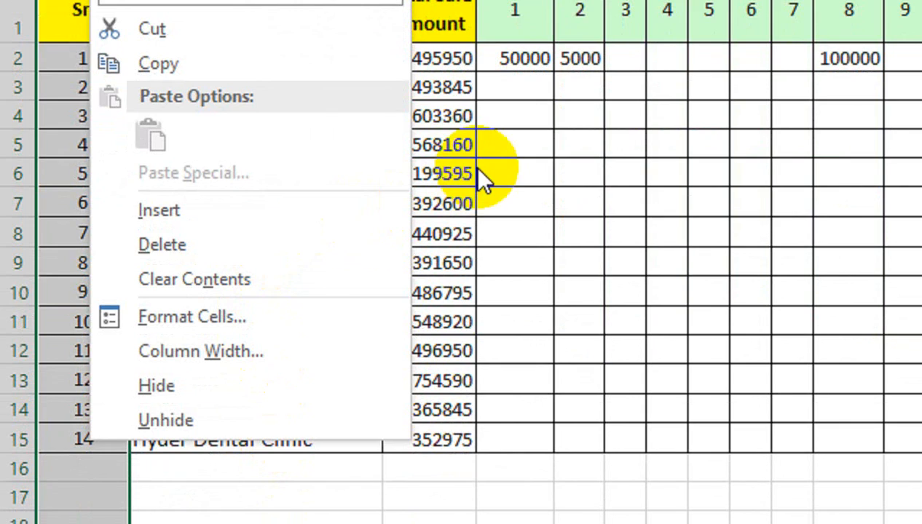
{"action": "left_click", "coordinate": [460, 175]}
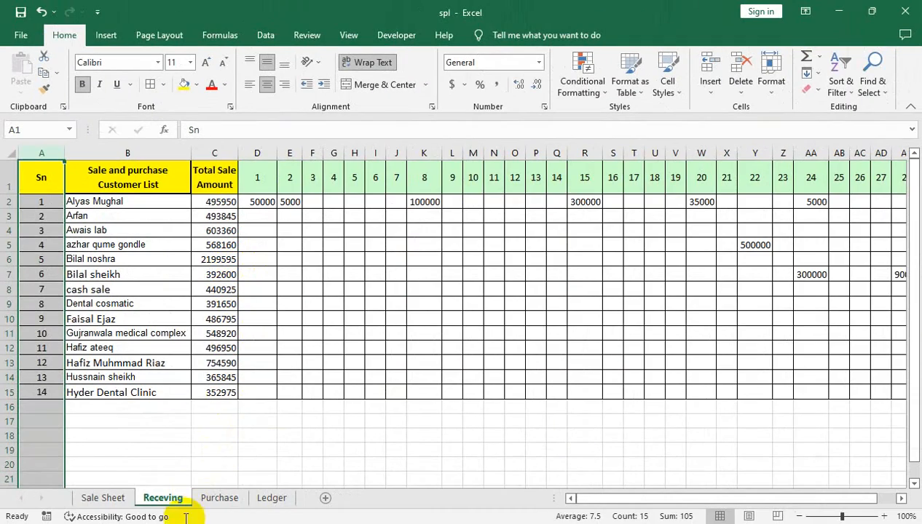
On the Ledger sheet, remove the customer names below row 2 and clear all contents and formatting from A3:F16
{"action": "left_click", "coordinate": [272, 501]}
{"action": "left_click_drag", "start_coordinate": [135, 216], "coordinate": [134, 398]}
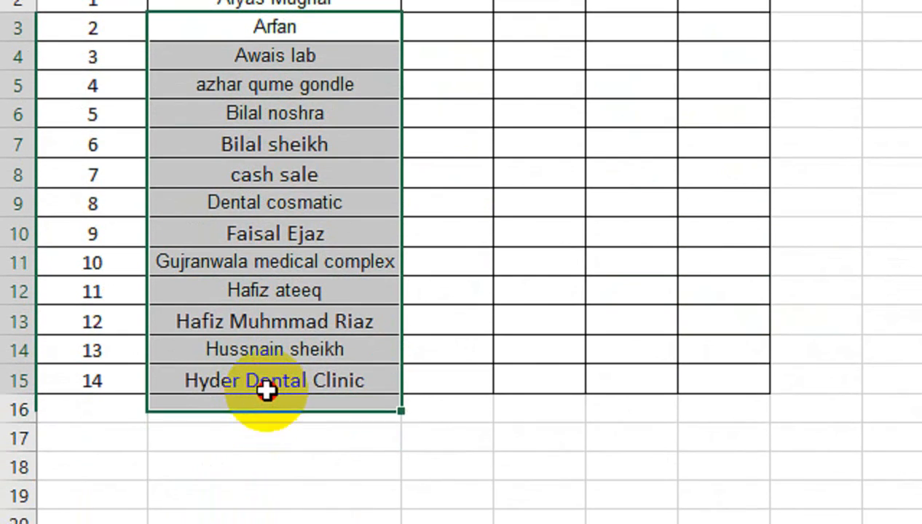
{"action": "key", "text": "Delete"}
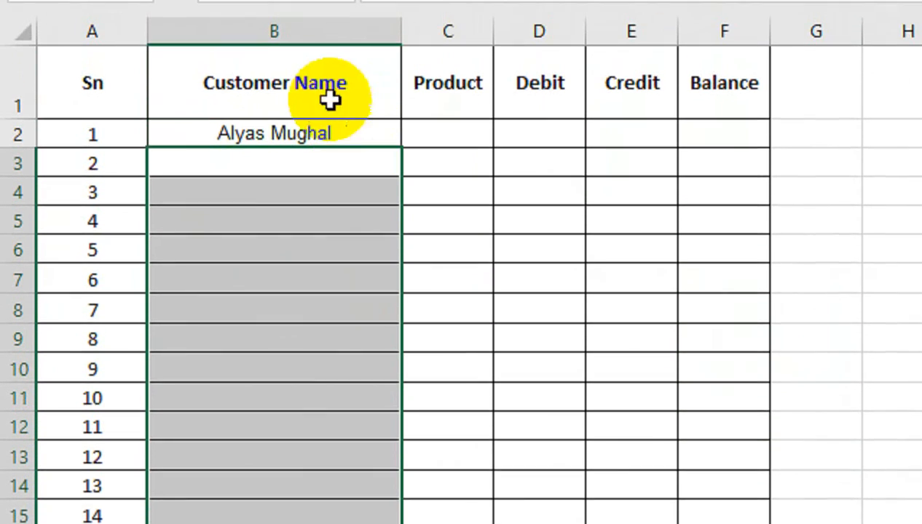
{"action": "left_click", "coordinate": [351, 0]}
{"action": "left_click_drag", "start_coordinate": [95, 216], "coordinate": [787, 523]}
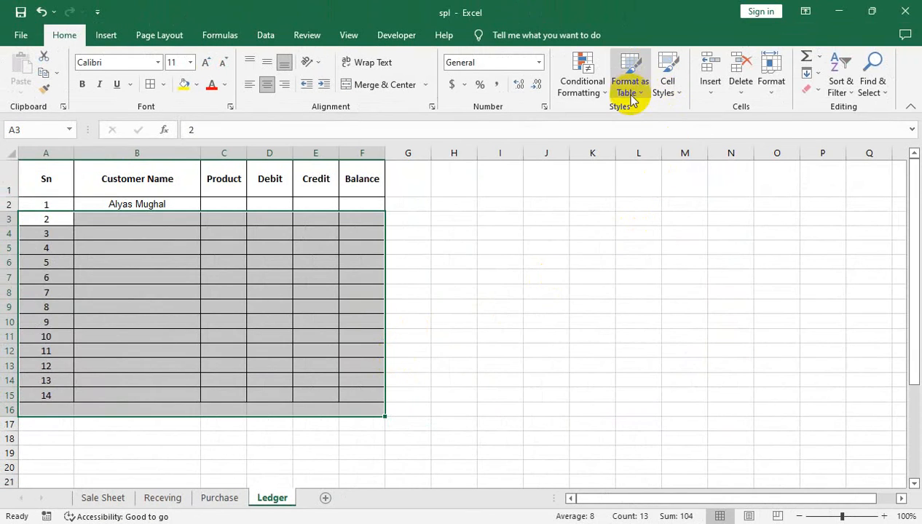
{"action": "left_click", "coordinate": [805, 89]}
{"action": "left_click", "coordinate": [816, 107]}
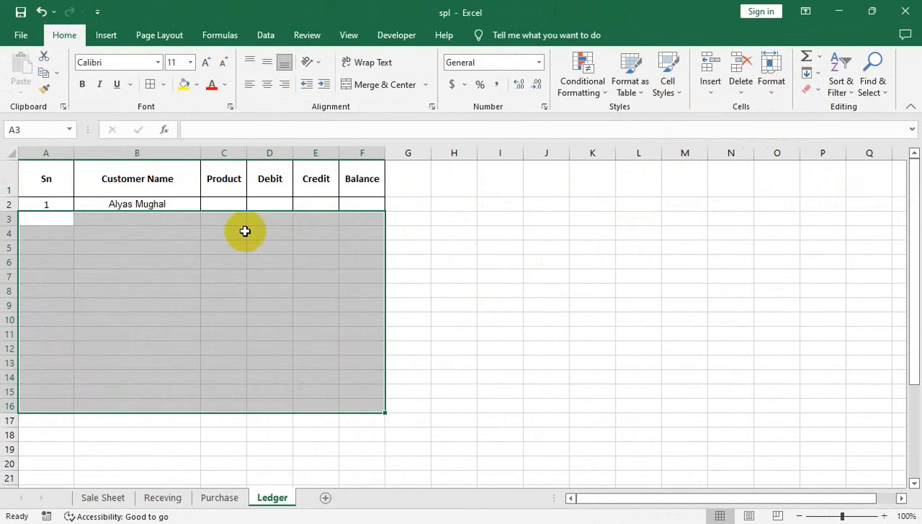
{"action": "left_click", "coordinate": [241, 232]}
{"action": "left_click", "coordinate": [49, 202]}
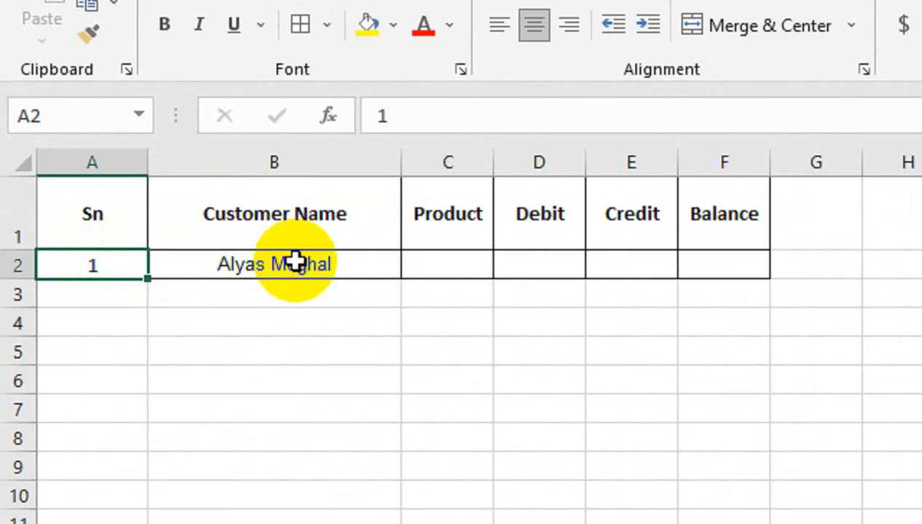
{"action": "left_click", "coordinate": [147, 202]}
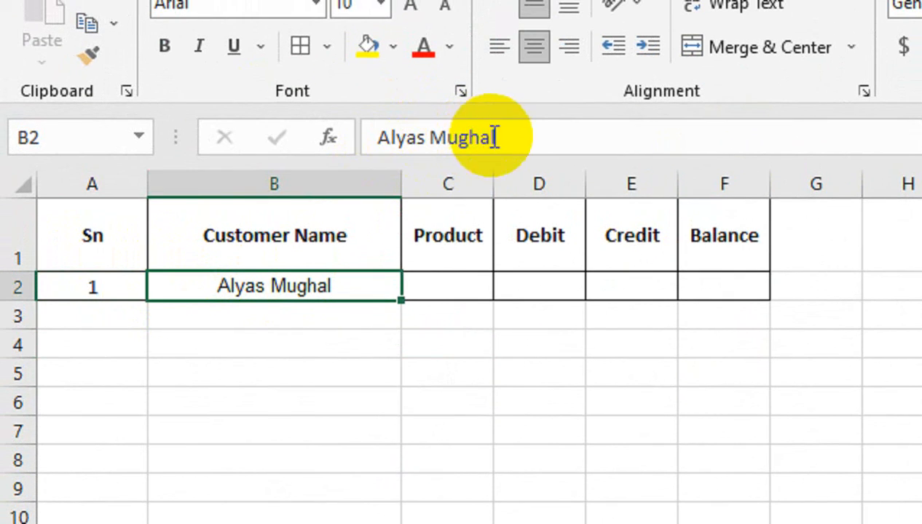
{"action": "left_click_drag", "start_coordinate": [494, 115], "coordinate": [375, 131]}
{"action": "type", "text": "vlo"}
{"action": "key", "text": "Tab"}
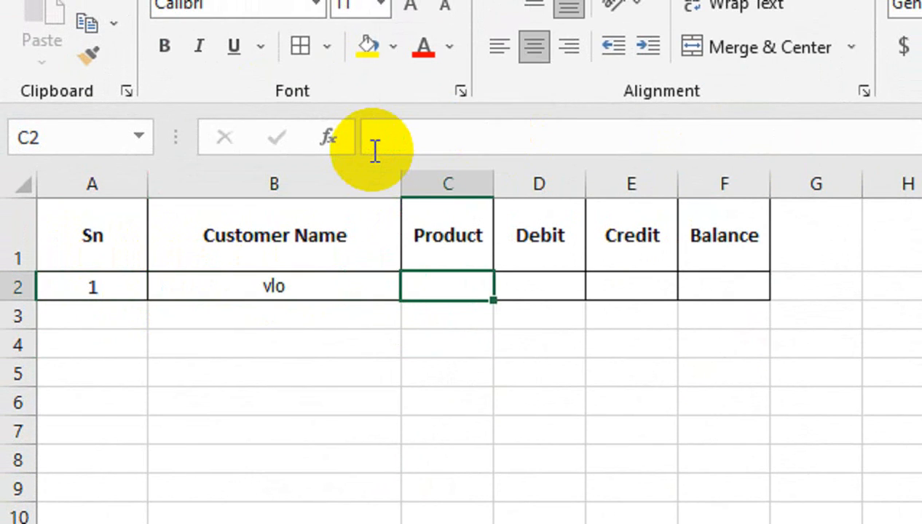
Begin a VLOOKUP formula in the Customer Name cell B2, using the serial number in A2 as the lookup value
{"action": "key", "text": "shift+Tab"}
{"action": "type", "text": "=v"}
{"action": "key", "text": "Tab"}
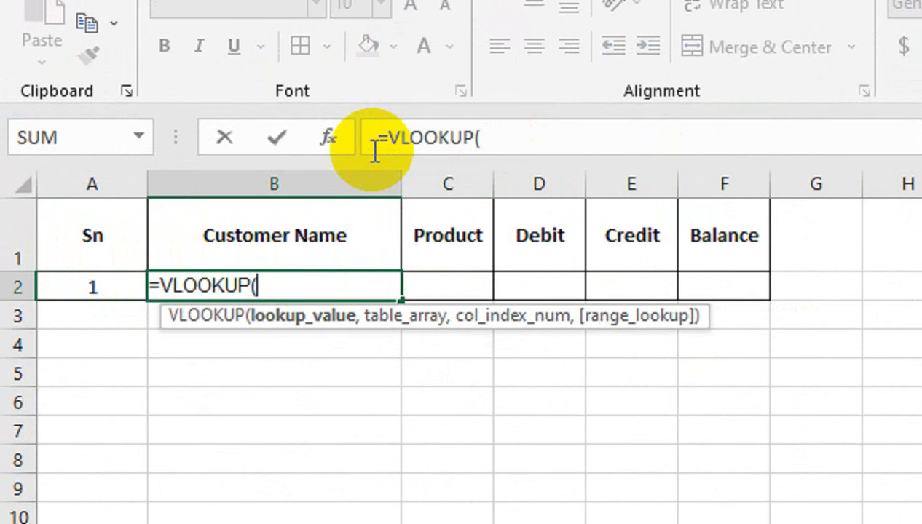
{"action": "left_click", "coordinate": [124, 294]}
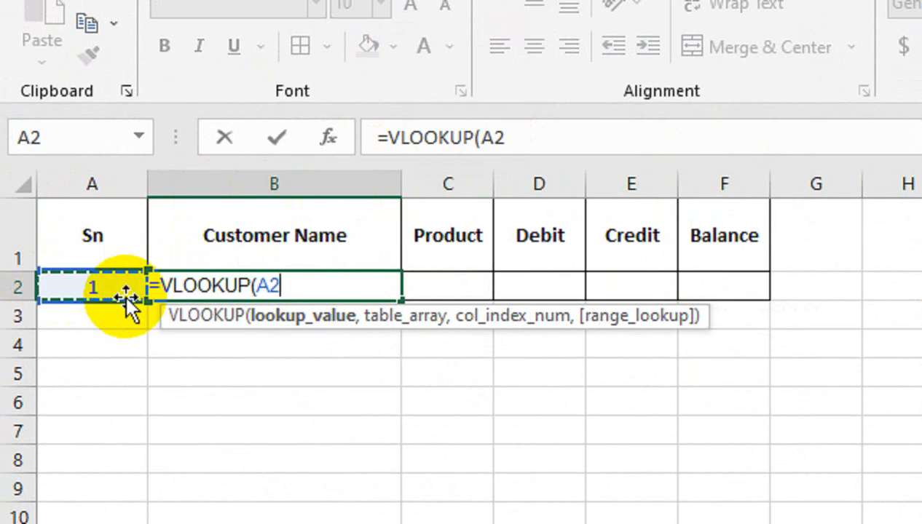
{"action": "type", "text": ","}
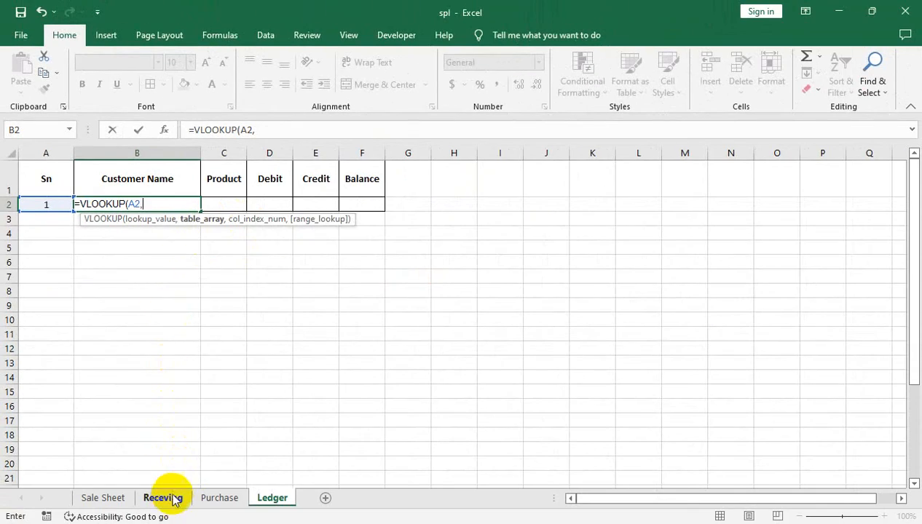
Set the VLOOKUP table array to the Receving sheet's customer table as the absolute range $A$1:$AH$15, ready for the column index
{"action": "left_click", "coordinate": [162, 498]}
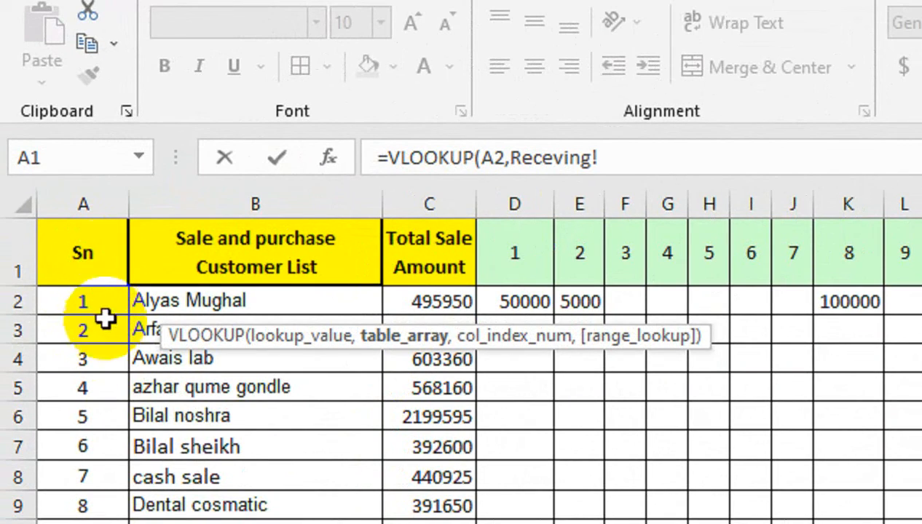
{"action": "left_click_drag", "start_coordinate": [93, 268], "coordinate": [921, 254]}
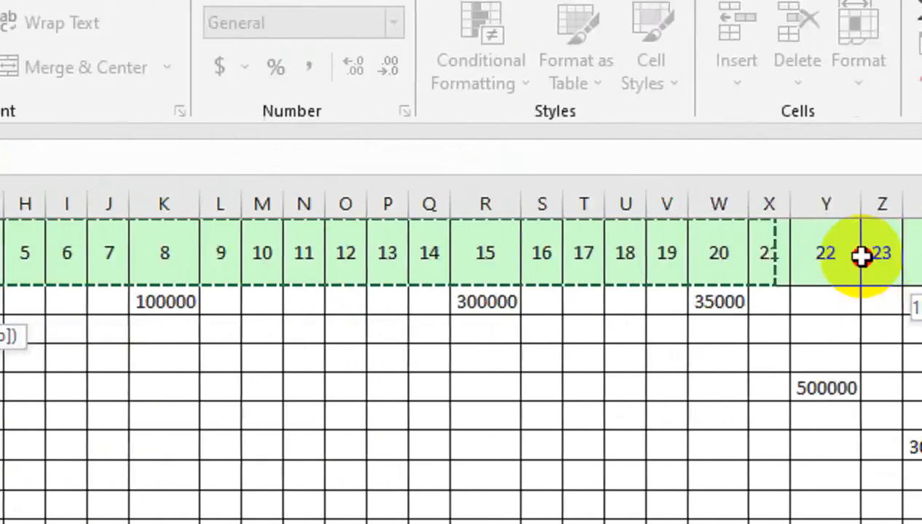
{"action": "left_click_drag", "start_coordinate": [861, 255], "coordinate": [921, 523]}
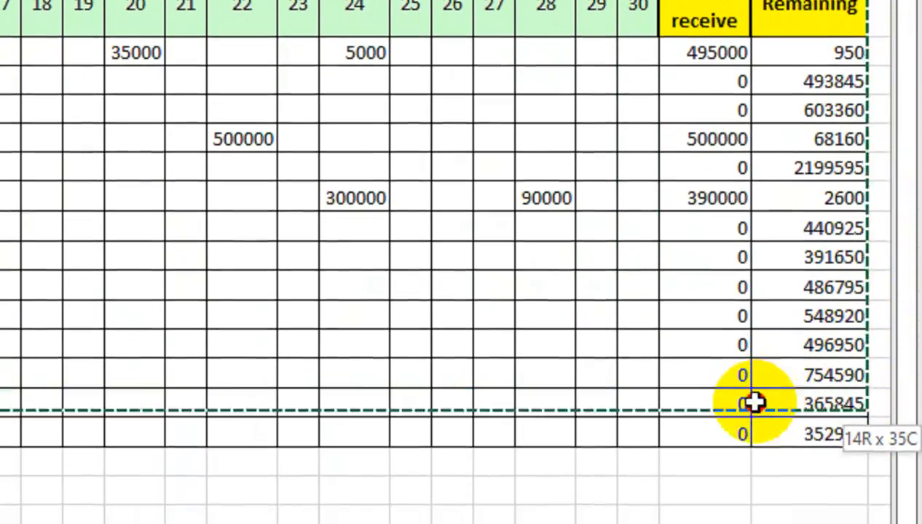
{"action": "left_click_drag", "start_coordinate": [754, 402], "coordinate": [740, 421]}
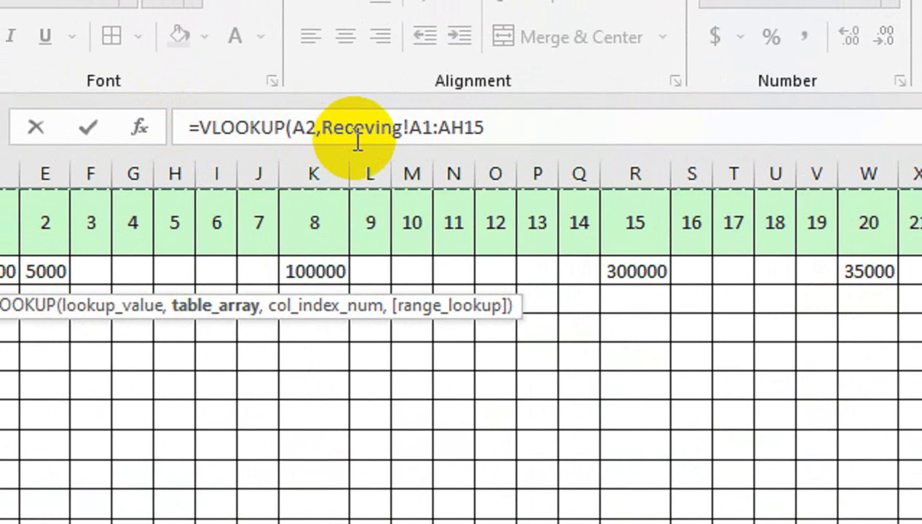
{"action": "type", "text": ","}
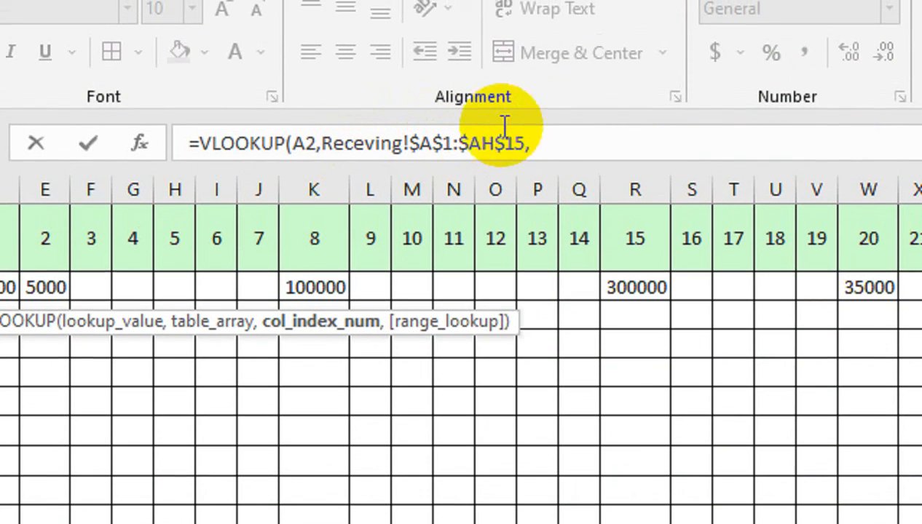
{"action": "left_click", "coordinate": [561, 125]}
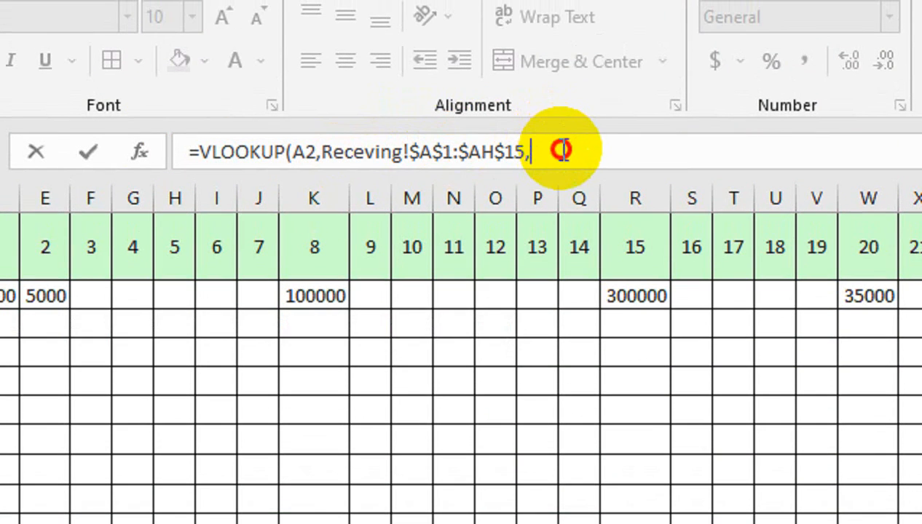
Complete the Customer Name VLOOKUP formula in B2 with column index 2 and an exact match (FALSE)
{"action": "type", "text": "2,"}
{"action": "key", "text": "Down"}
{"action": "key", "text": "Tab"}
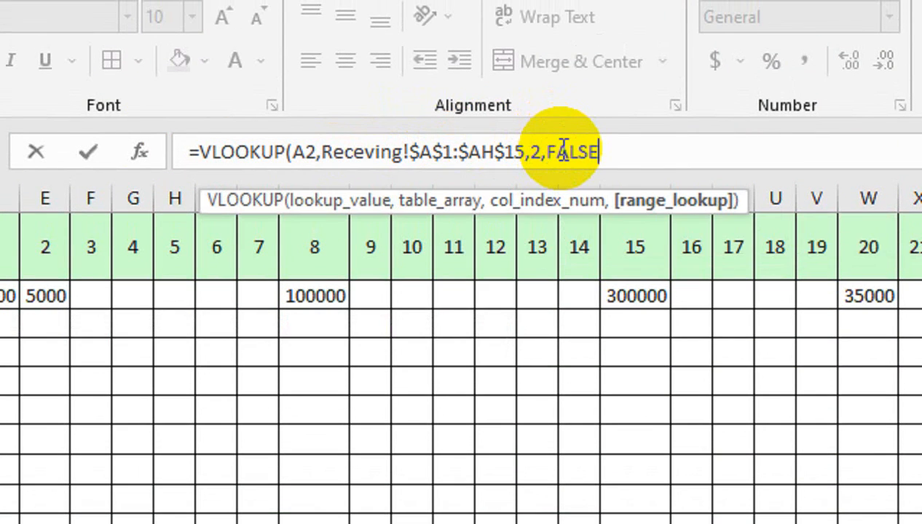
{"action": "type", "text": ")"}
{"action": "key", "text": "Return"}
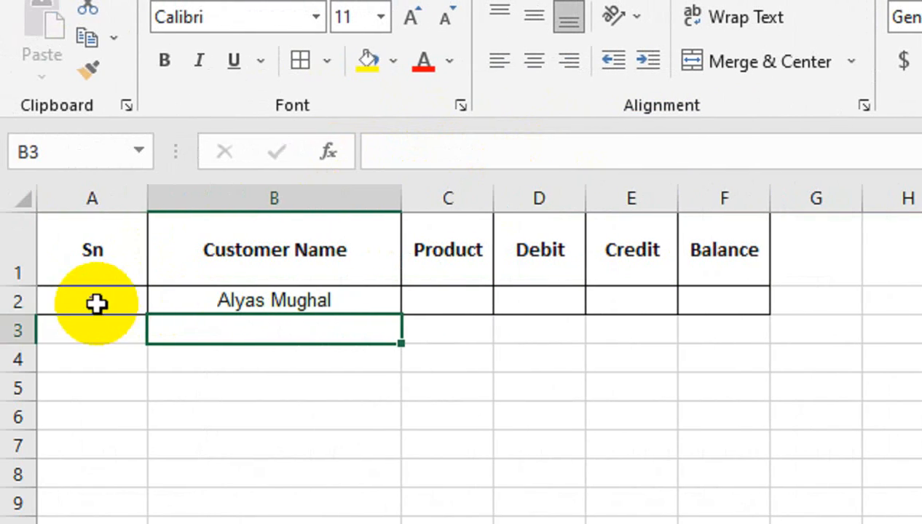
Set the serial number in A2 to 2 to test the customer name lookup
{"action": "left_click", "coordinate": [97, 303]}
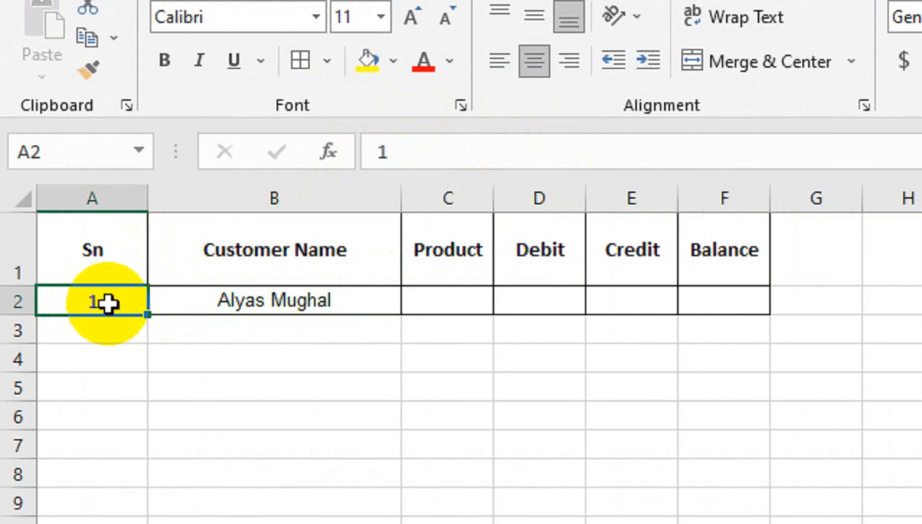
{"action": "type", "text": "2"}
{"action": "key", "text": "Return"}
Lock the lookup value's column in B2's VLOOKUP formula by changing the reference to $A2
{"action": "left_click", "coordinate": [107, 304]}
{"action": "key", "text": "Right"}
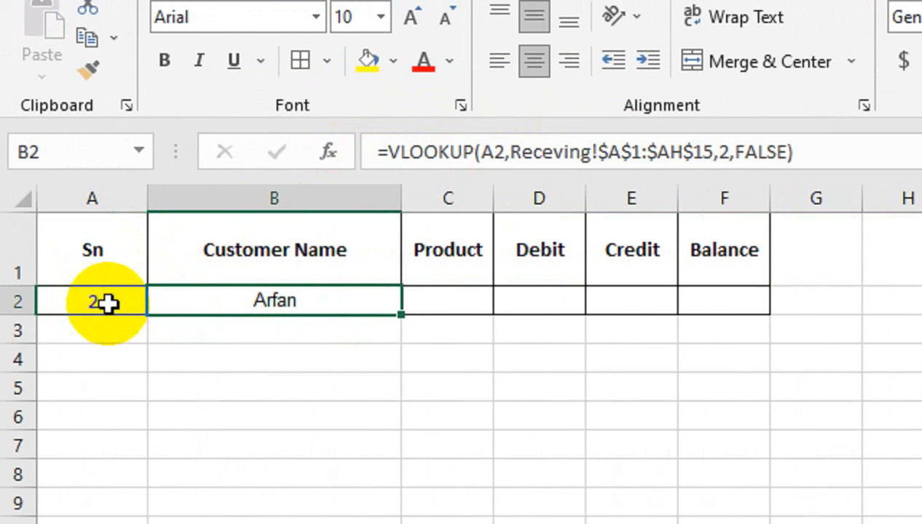
{"action": "left_click", "coordinate": [483, 154]}
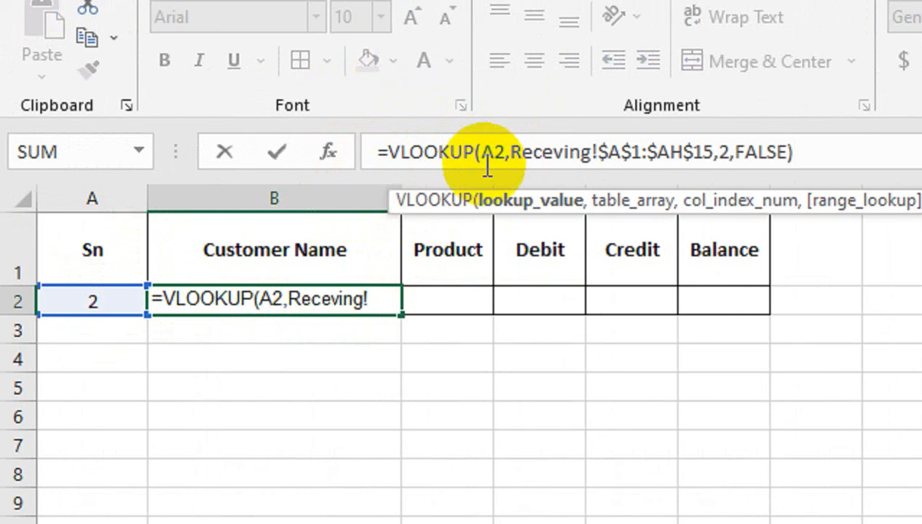
{"action": "type", "text": "$"}
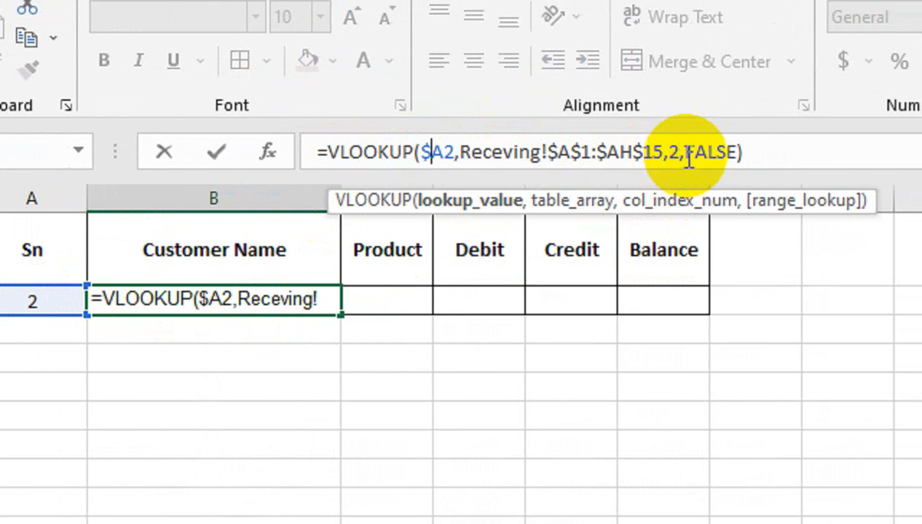
{"action": "key", "text": "Return"}
Delete the Product column from the ledger table
{"action": "right_click", "coordinate": [393, 198]}
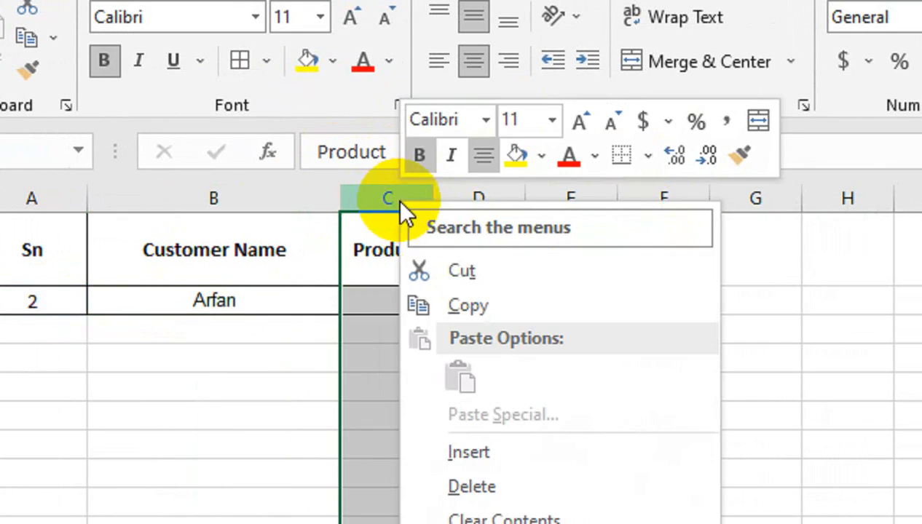
{"action": "left_click", "coordinate": [472, 441]}
Replace the fixed column index in B2's VLOOKUP formula with a MATCH function that looks up header cell B$1
{"action": "left_click", "coordinate": [334, 255]}
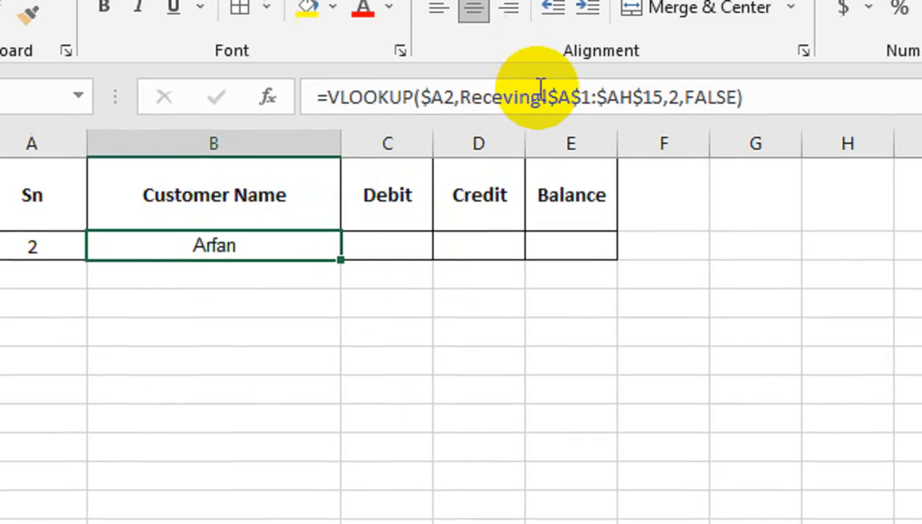
{"action": "left_click", "coordinate": [674, 136]}
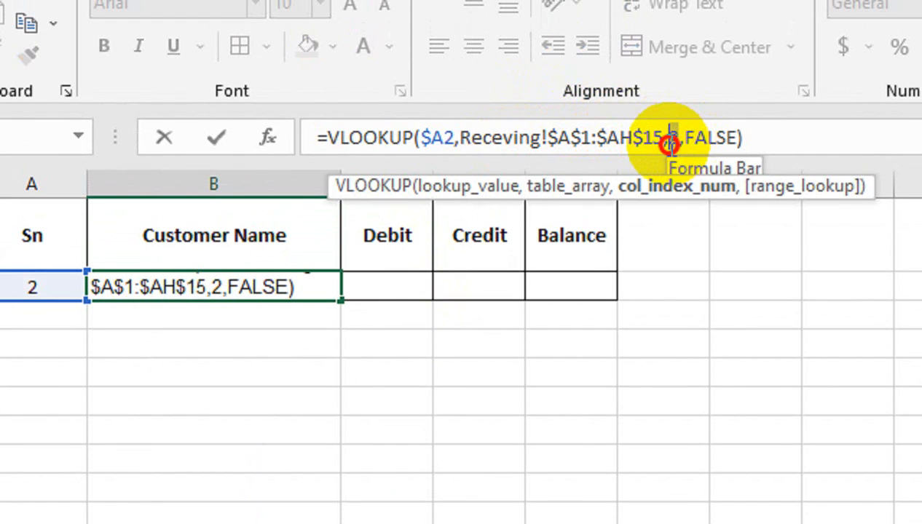
{"action": "type", "text": "MAT"}
{"action": "key", "text": "Tab"}
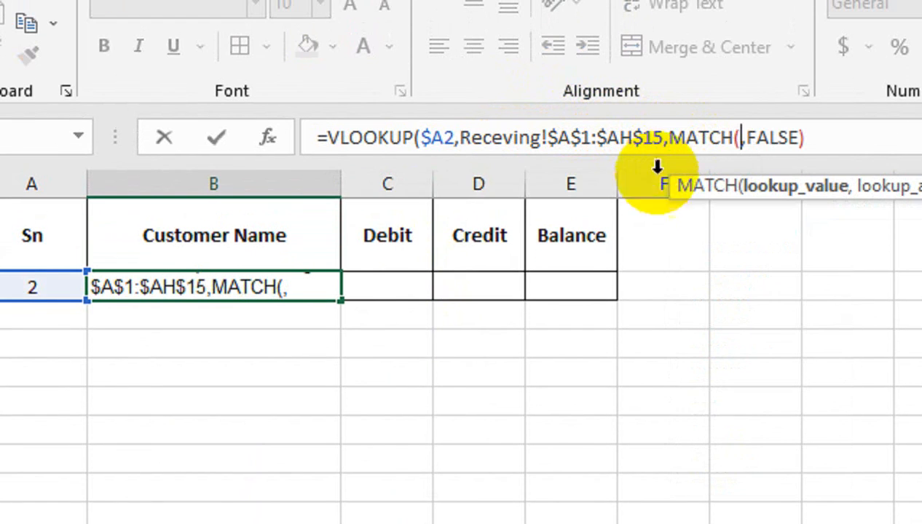
{"action": "left_click", "coordinate": [289, 235]}
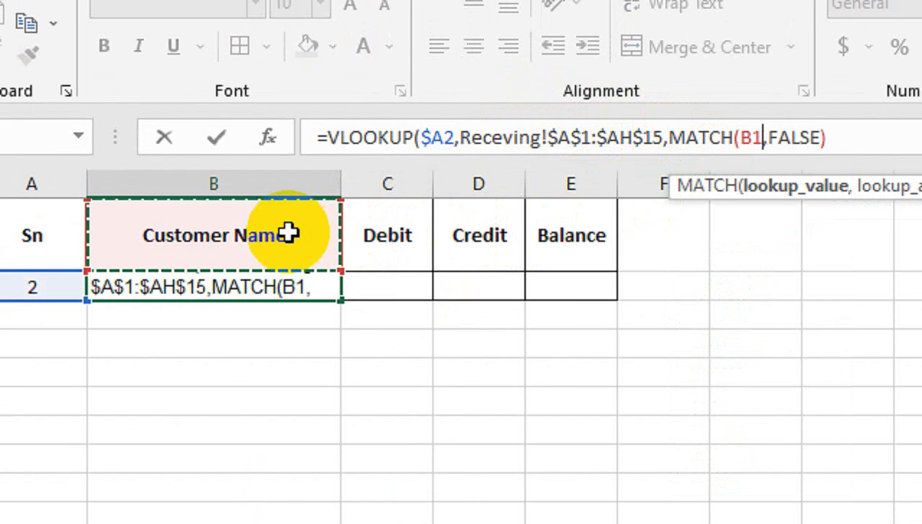
{"action": "key", "text": "F4"}
{"action": "key", "text": "F4"}
{"action": "type", "text": ","}
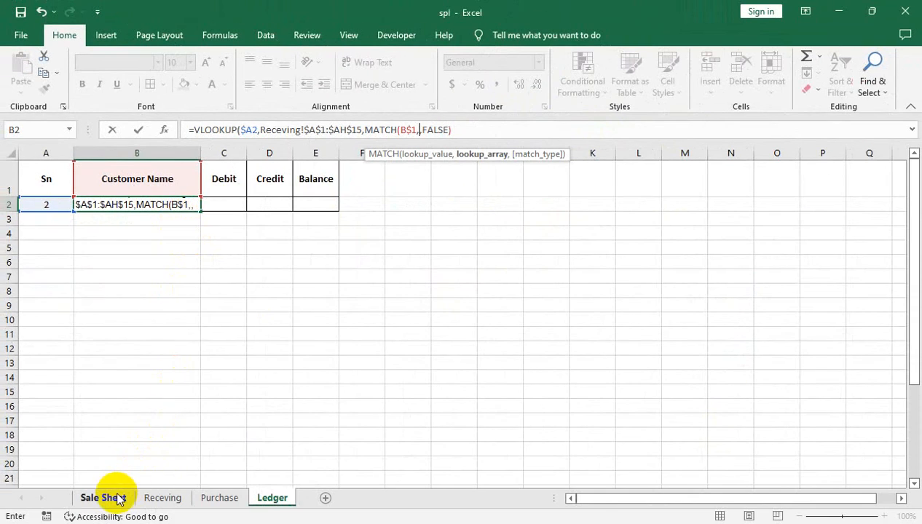
Complete the MATCH function with the header range Receving!$A$1:$AH$1 and match type 0, and enter the formula
{"action": "left_click", "coordinate": [116, 498]}
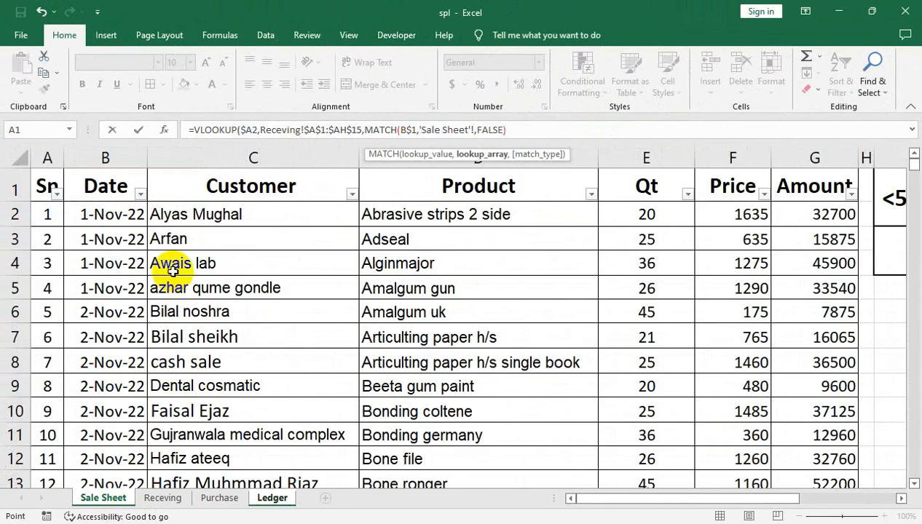
{"action": "left_click", "coordinate": [163, 498]}
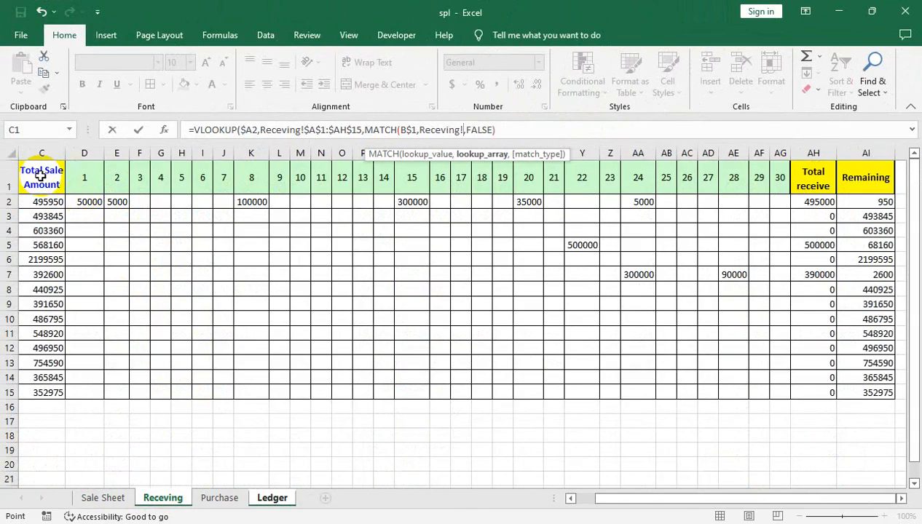
{"action": "left_click_drag", "start_coordinate": [41, 175], "coordinate": [795, 176]}
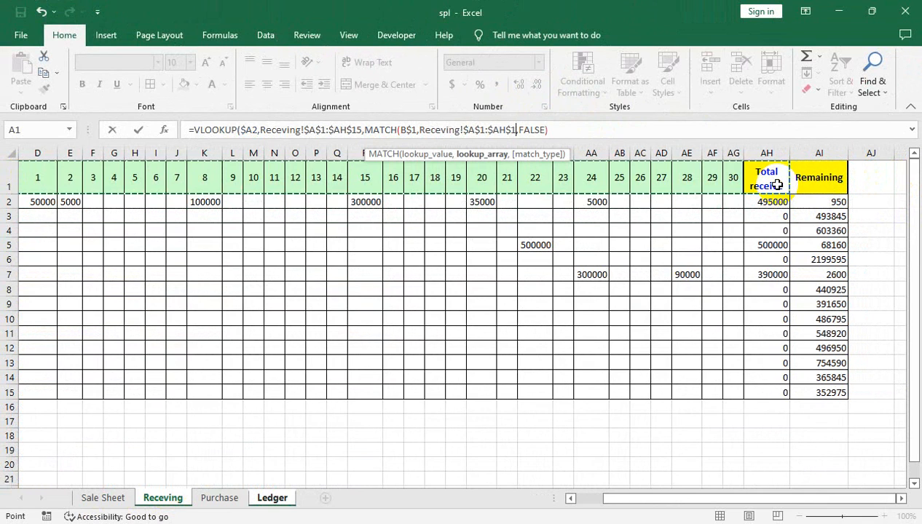
{"action": "type", "text": ",0"}
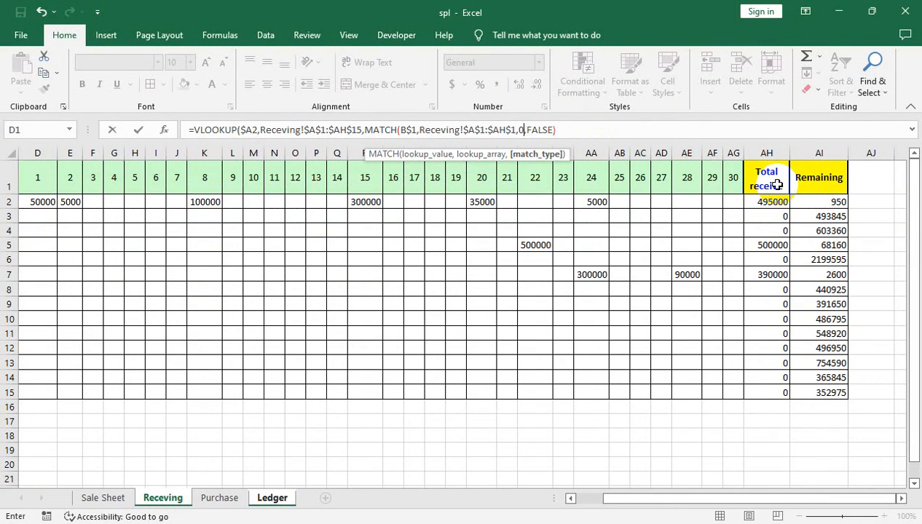
{"action": "type", "text": ")"}
{"action": "key", "text": "Return"}
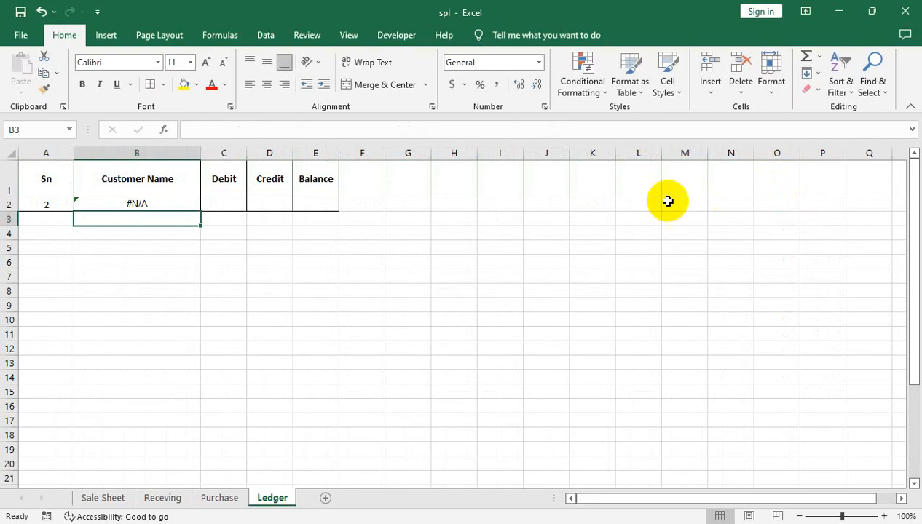
Replace the header in B1 of the Receving sheet with a copy of the Ledger sheet's Customer Name header
{"action": "left_click_drag", "start_coordinate": [361, 262], "coordinate": [2, 291]}
{"action": "left_click", "coordinate": [142, 205]}
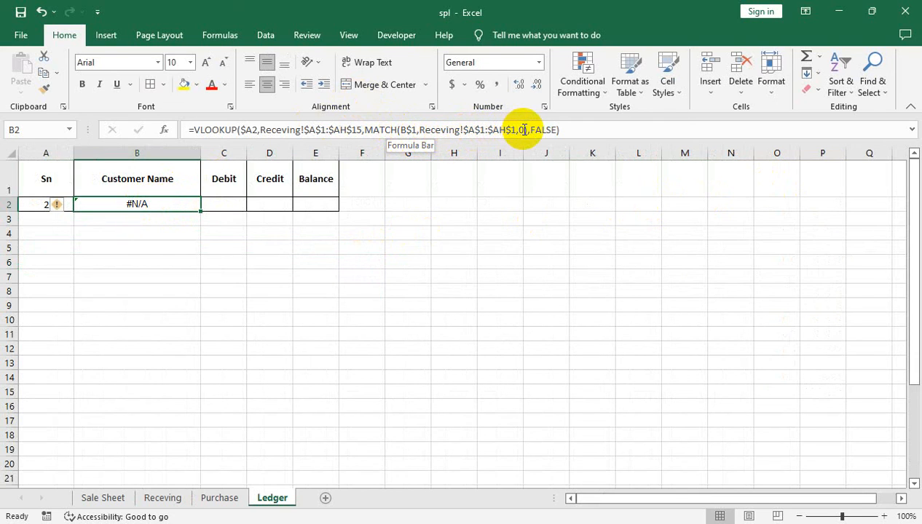
{"action": "left_click", "coordinate": [162, 498]}
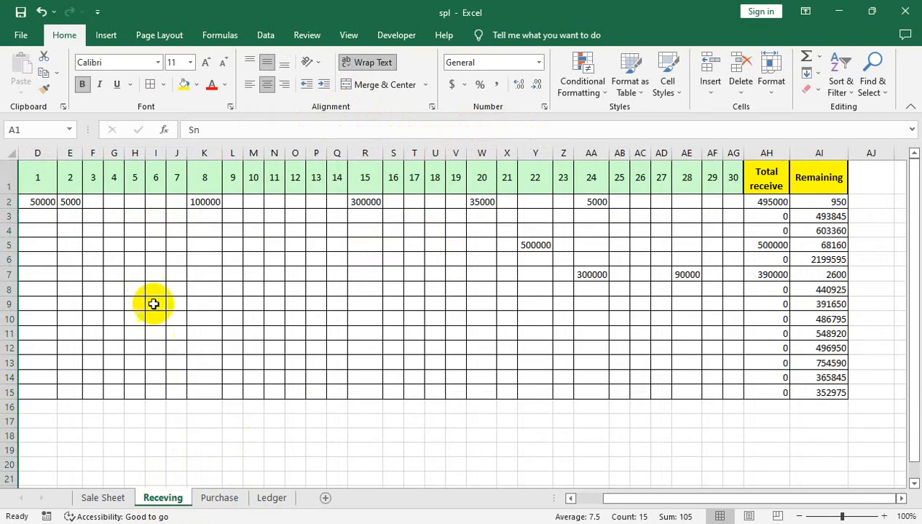
{"action": "left_click_drag", "start_coordinate": [104, 260], "coordinate": [3, 258]}
{"action": "left_click", "coordinate": [111, 183]}
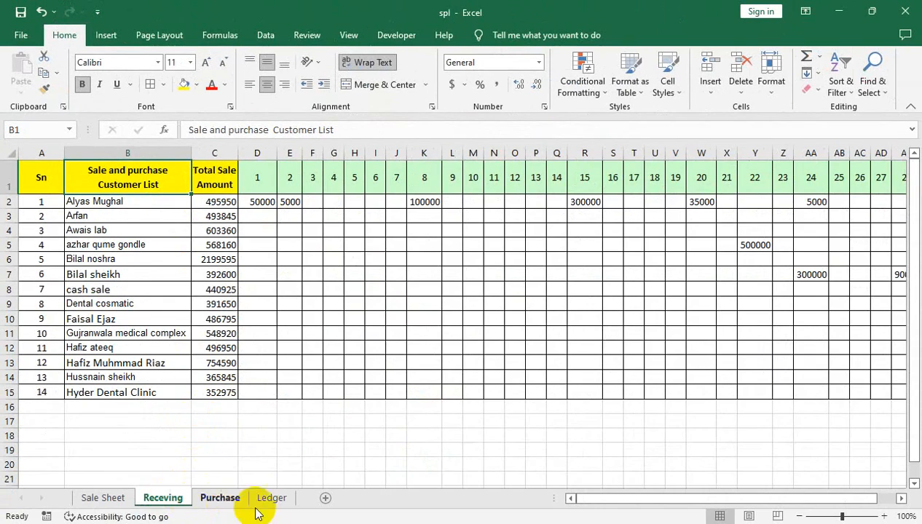
{"action": "left_click", "coordinate": [264, 501]}
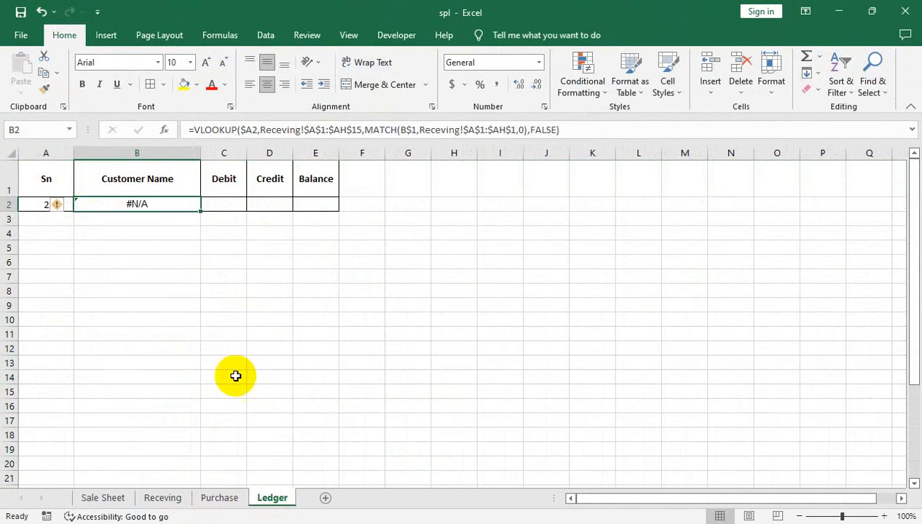
{"action": "left_click", "coordinate": [137, 182]}
{"action": "key", "text": "ctrl+c"}
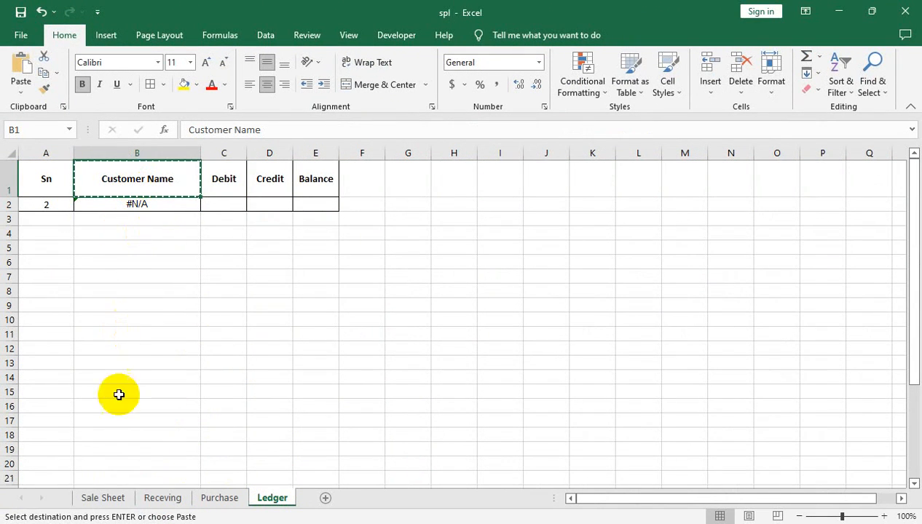
{"action": "left_click", "coordinate": [160, 498]}
{"action": "key", "text": "ctrl+v"}
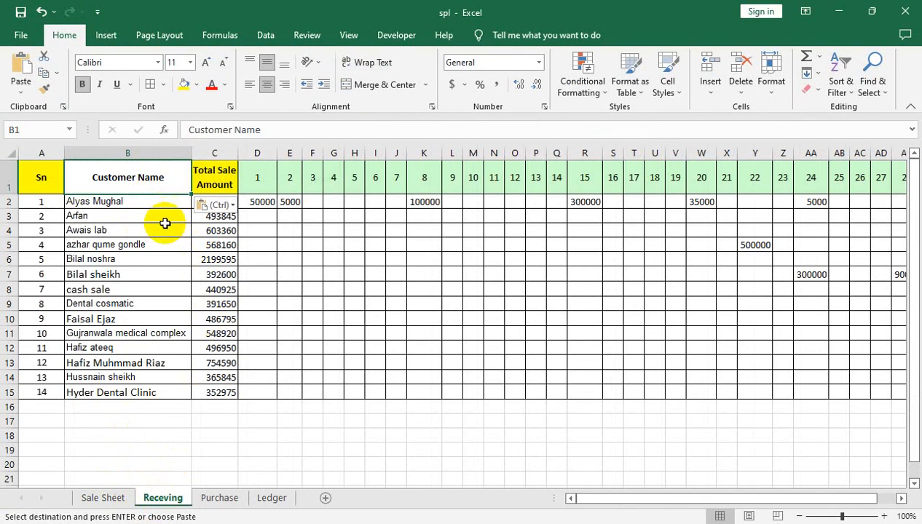
Copy the yellow header formatting from C1 to the Customer Name header in B1 on the Receving sheet
{"action": "left_click", "coordinate": [198, 188]}
{"action": "left_click", "coordinate": [52, 88]}
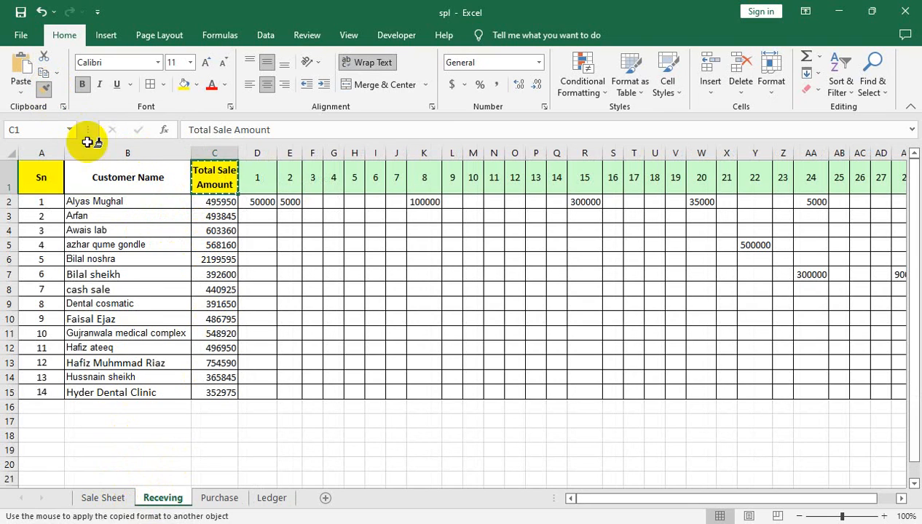
{"action": "left_click", "coordinate": [127, 177]}
Test the lookup on the Ledger sheet by setting the serial number in A2 to 1 and finally to 3
{"action": "left_click", "coordinate": [271, 498]}
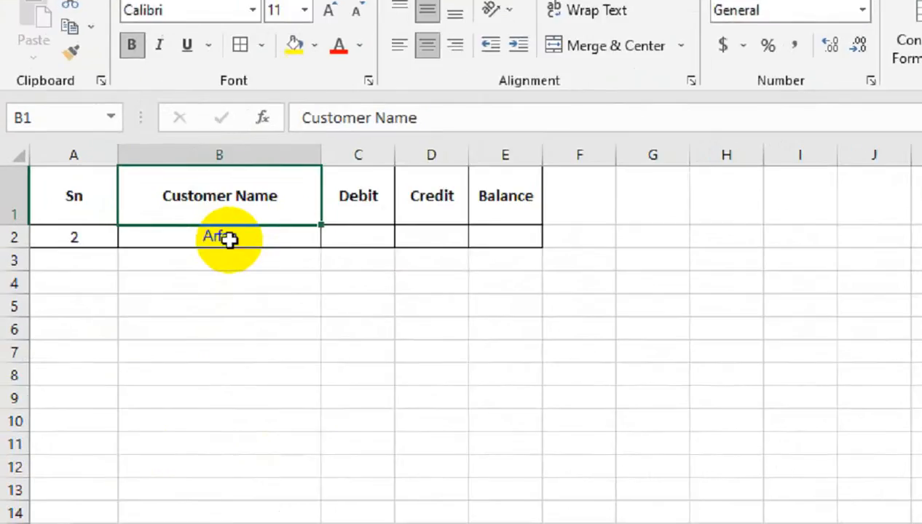
{"action": "left_click", "coordinate": [57, 204]}
{"action": "key", "text": "Down"}
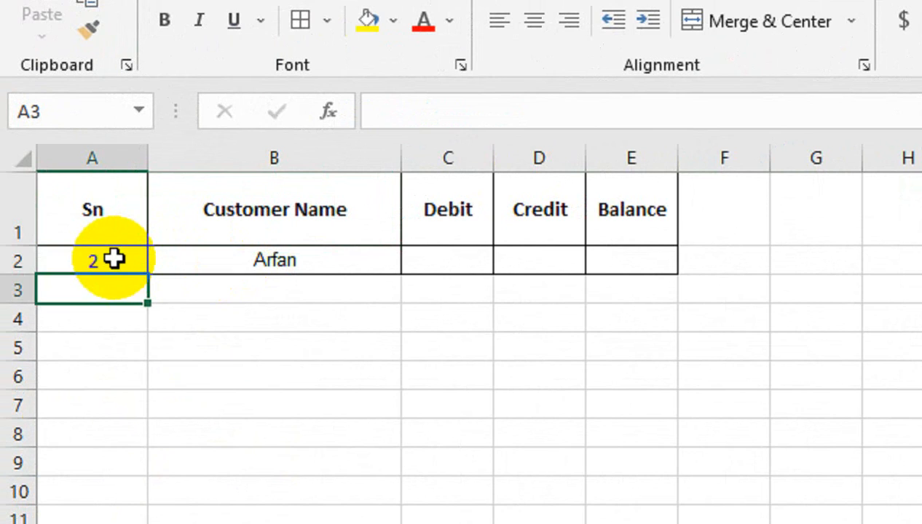
{"action": "left_click", "coordinate": [113, 259]}
{"action": "type", "text": "1"}
{"action": "key", "text": "Return"}
{"action": "left_click", "coordinate": [113, 258]}
{"action": "type", "text": "3"}
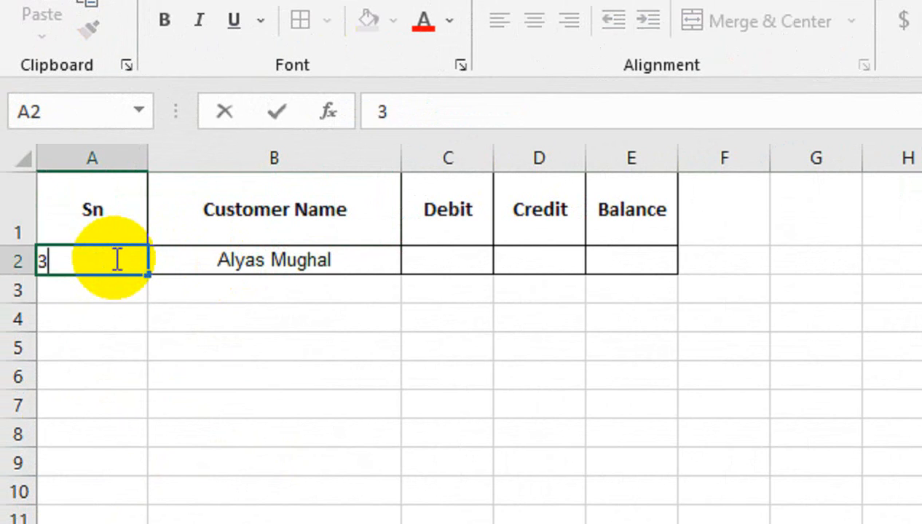
{"action": "key", "text": "Return"}
Fill the Customer Name formula from B2 across the Debit and Credit cells, C2 and D2
{"action": "left_click", "coordinate": [339, 264]}
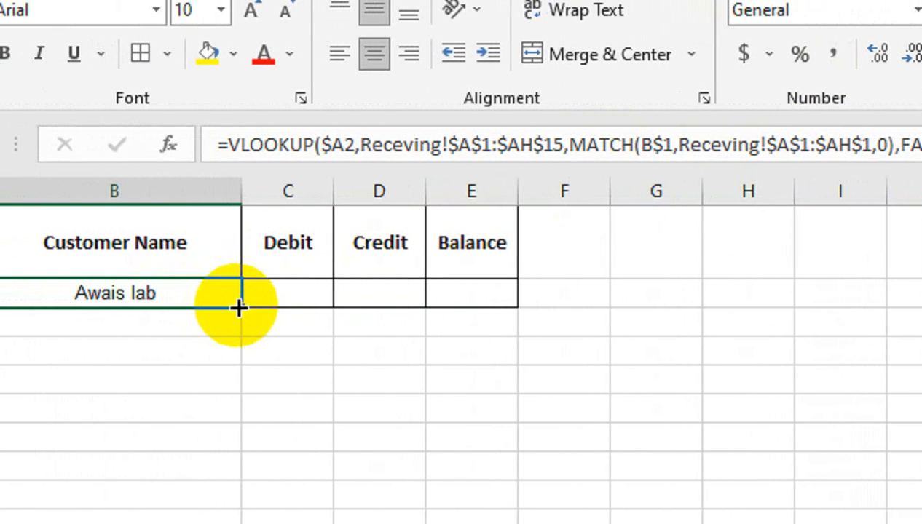
{"action": "left_click_drag", "start_coordinate": [20, 306], "coordinate": [225, 285]}
{"action": "left_click_drag", "start_coordinate": [448, 287], "coordinate": [448, 286]}
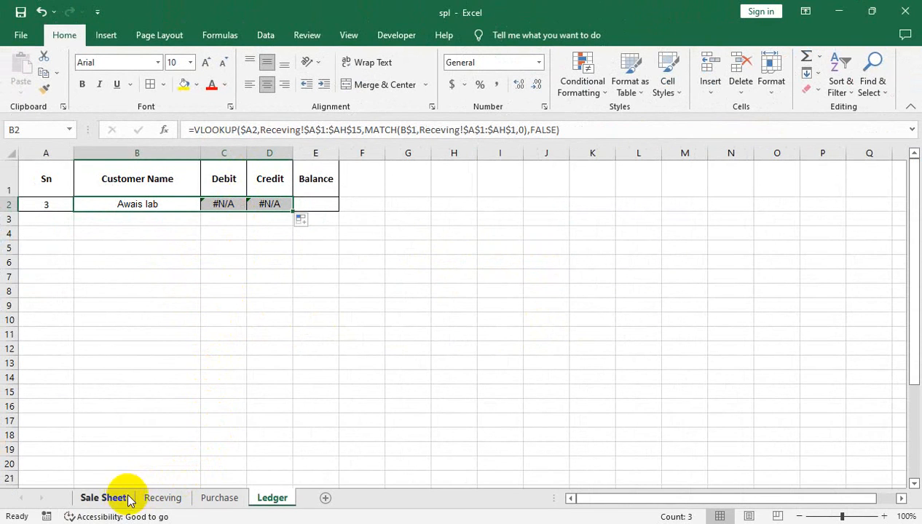
Rename the Total Sale Amount header in C1 of the Receving sheet to DEBIT
{"action": "left_click", "coordinate": [160, 498]}
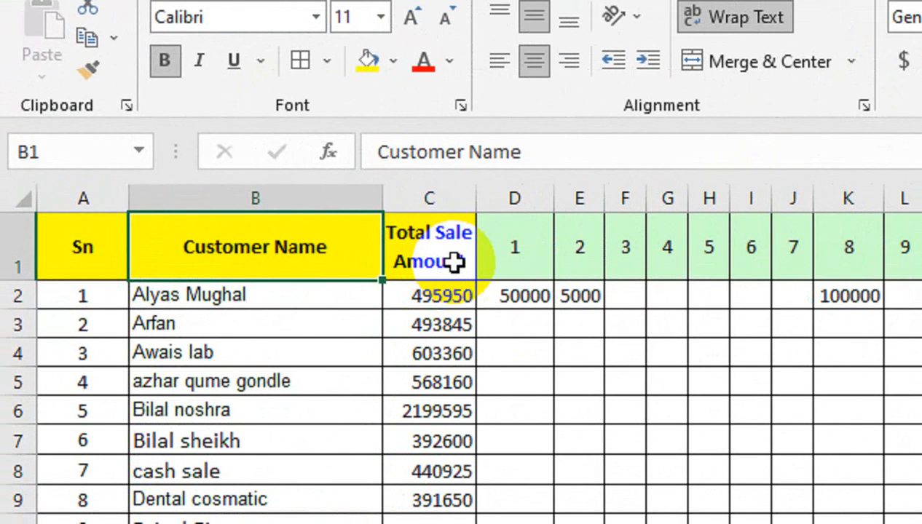
{"action": "left_click", "coordinate": [454, 263]}
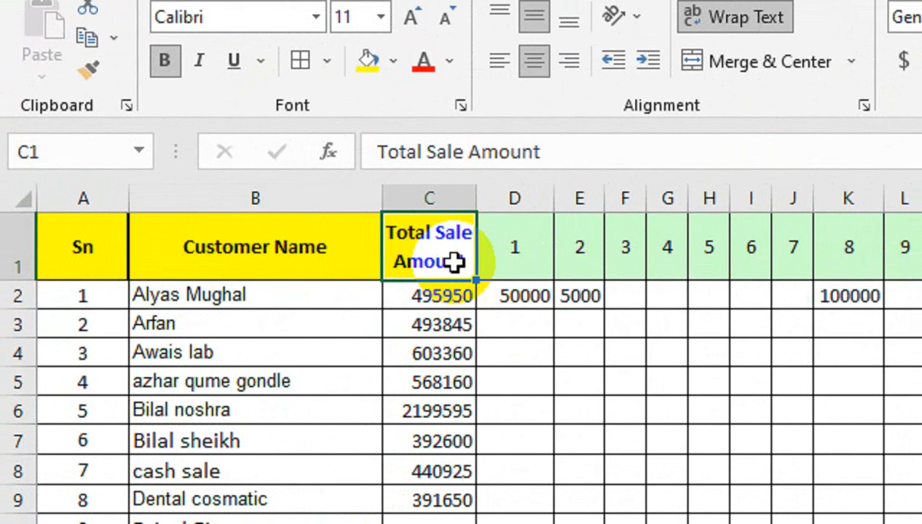
{"action": "type", "text": "DEBIT"}
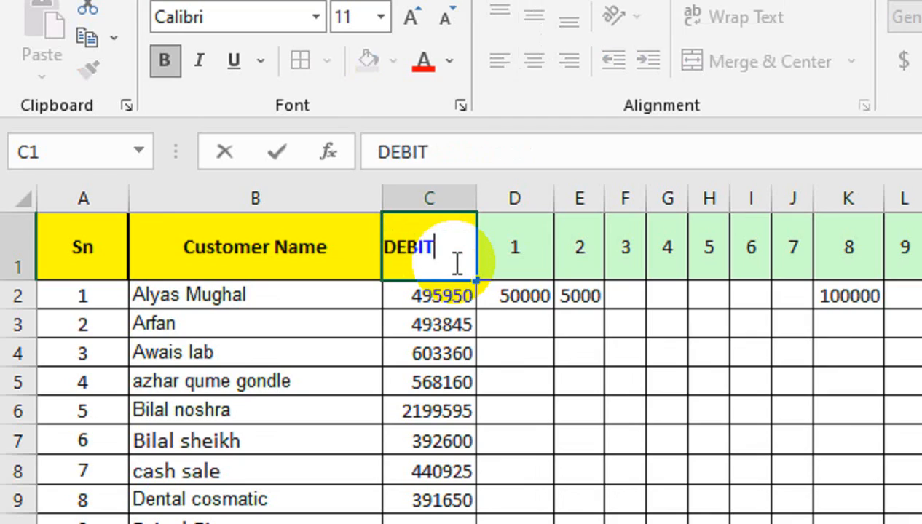
{"action": "key", "text": "Tab"}
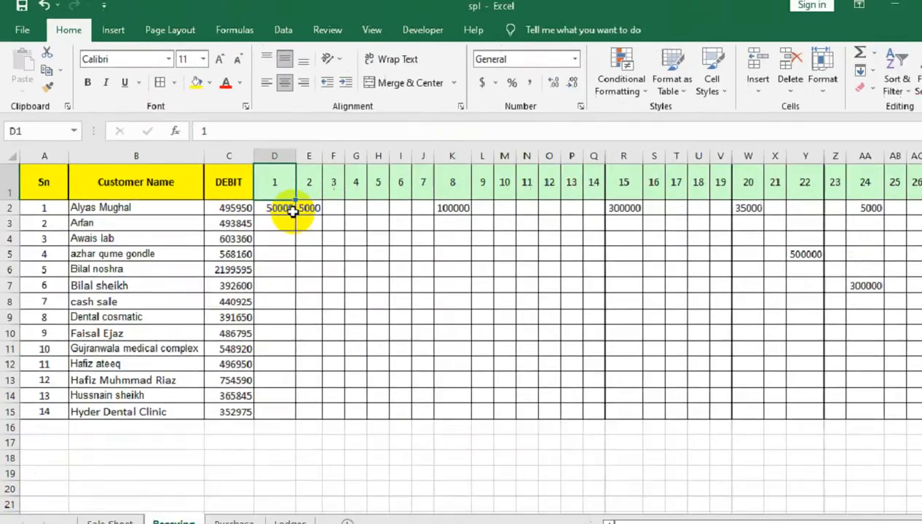
Rename the Total receive header in AH1 of the Receving sheet to CREDIT
{"action": "left_click_drag", "start_coordinate": [629, 302], "coordinate": [910, 300]}
{"action": "left_click", "coordinate": [812, 178]}
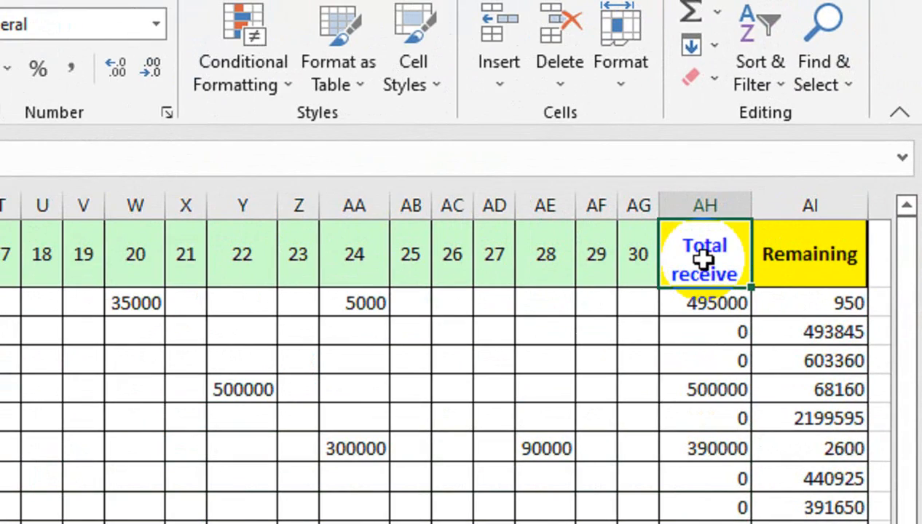
{"action": "type", "text": "CREDIT"}
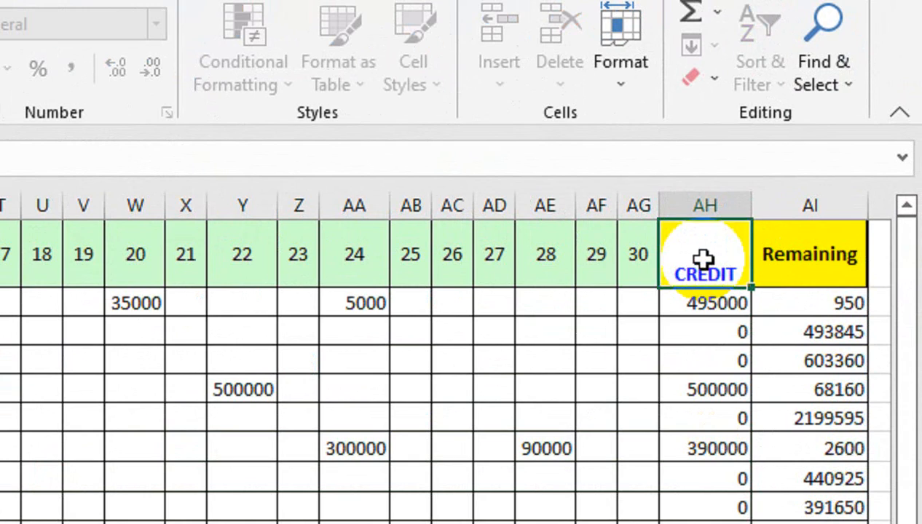
Set the serial number in A2 of the Ledger sheet to 1 and compare the customer's figures with the Receving sheet
{"action": "key", "text": "Return"}
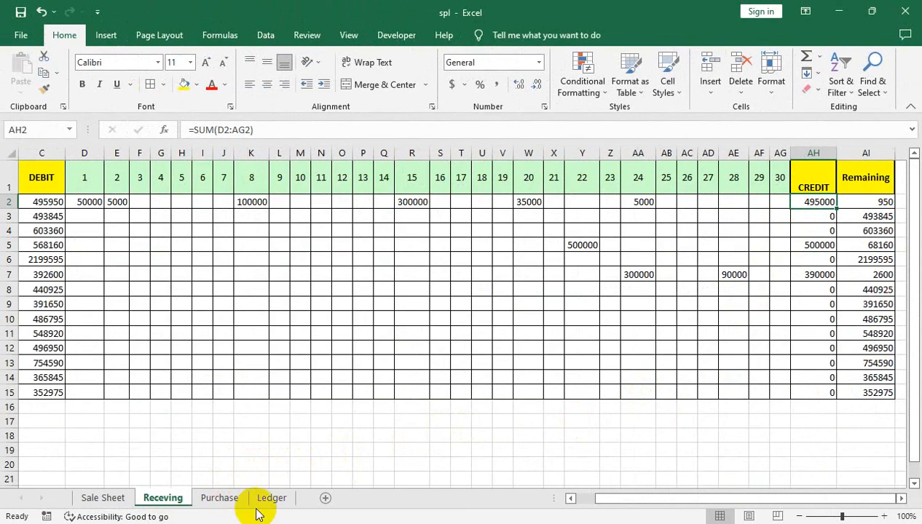
{"action": "left_click", "coordinate": [270, 497]}
{"action": "left_click", "coordinate": [267, 220]}
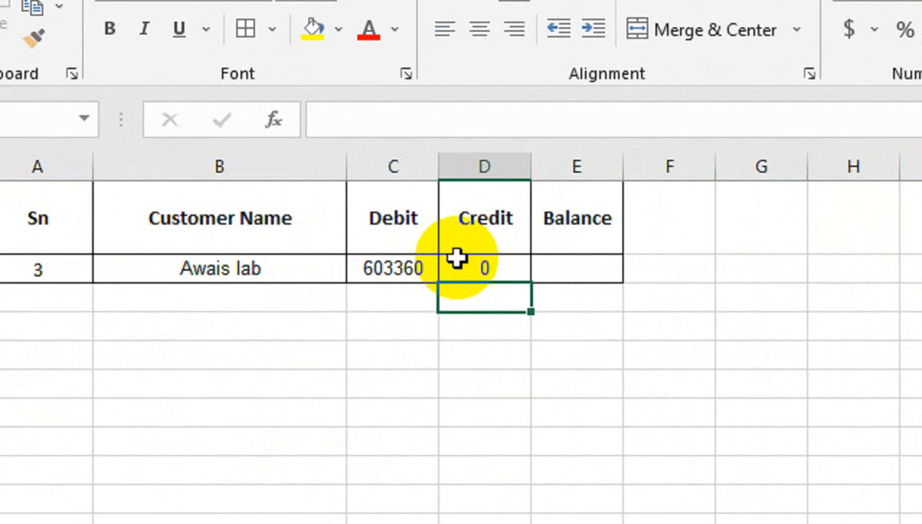
{"action": "left_click", "coordinate": [73, 267]}
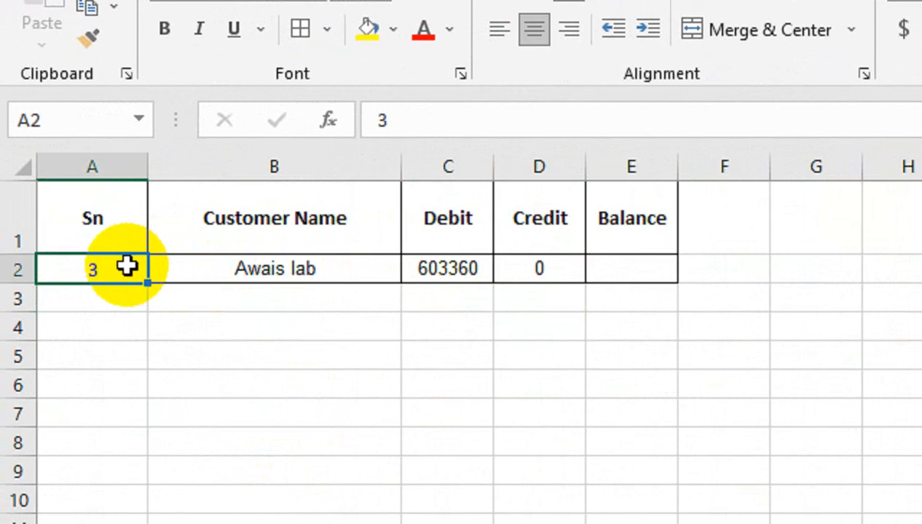
{"action": "type", "text": "1"}
{"action": "key", "text": "Return"}
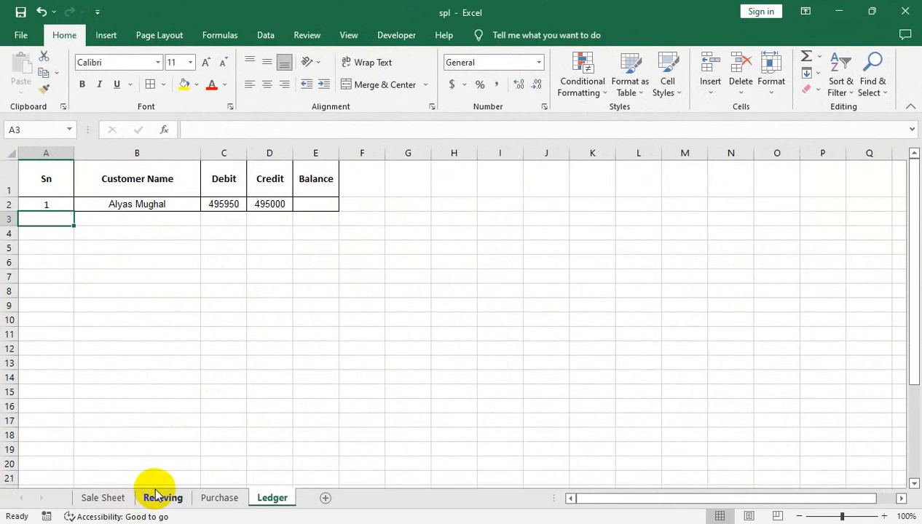
{"action": "left_click", "coordinate": [159, 497]}
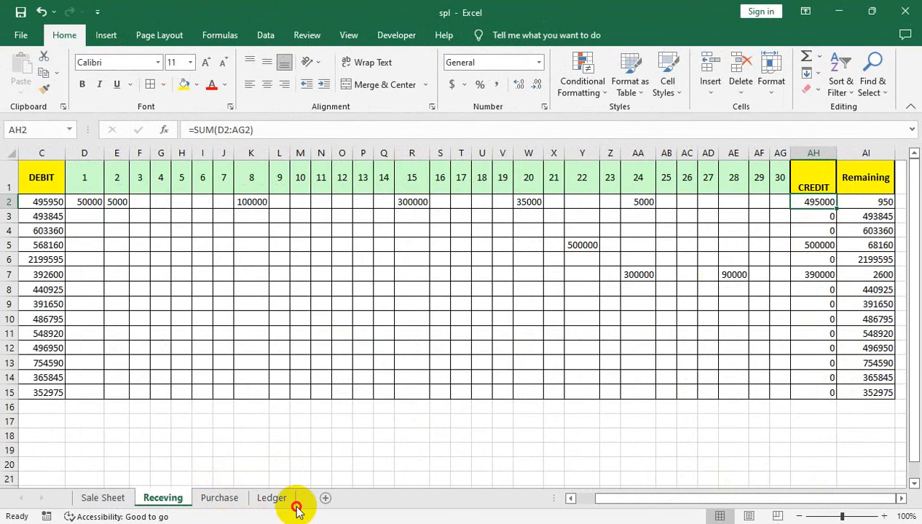
Calculate the Balance in E2 of the Ledger sheet with the formula =C2-D2
{"action": "left_click", "coordinate": [277, 498]}
{"action": "left_click", "coordinate": [319, 225]}
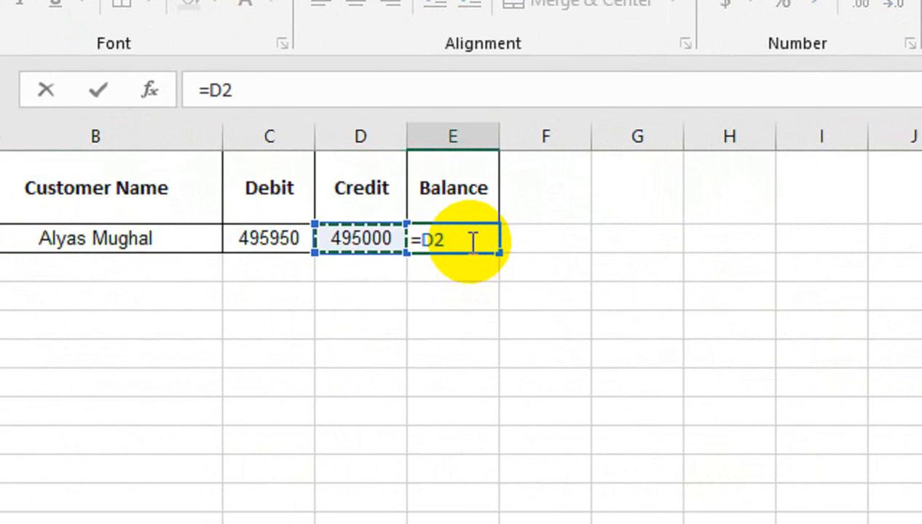
{"action": "key", "text": "Left"}
{"action": "key", "text": "Left"}
{"action": "key", "text": "Return"}
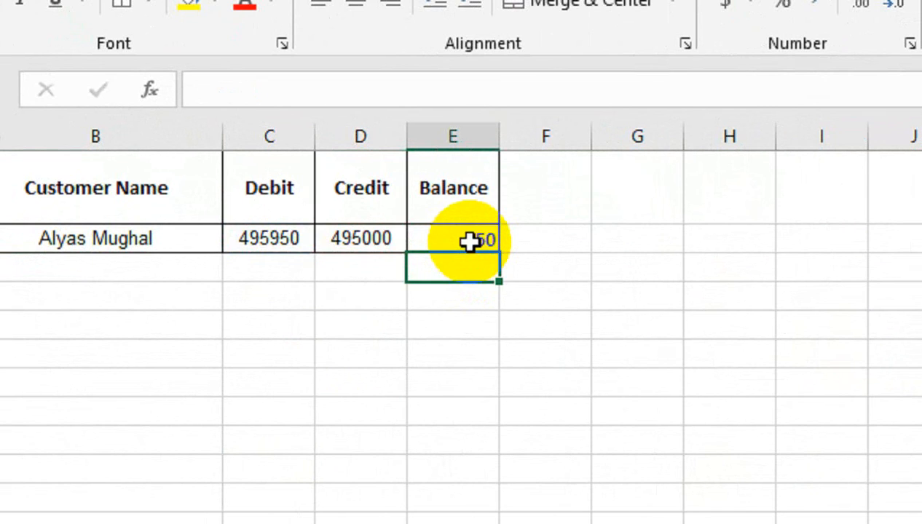
{"action": "left_click", "coordinate": [466, 242]}
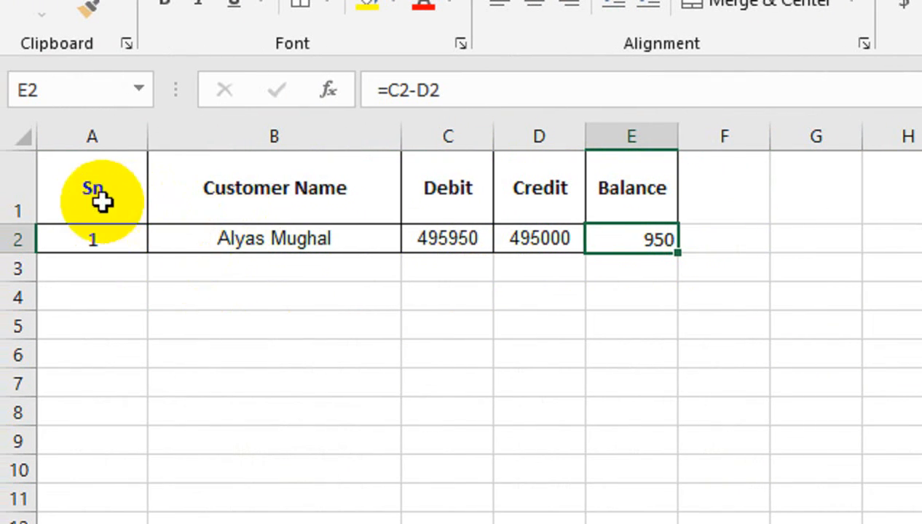
Move the ledger table A1:E2 down one row and make its header row 2 taller
{"action": "left_click_drag", "start_coordinate": [102, 202], "coordinate": [648, 236]}
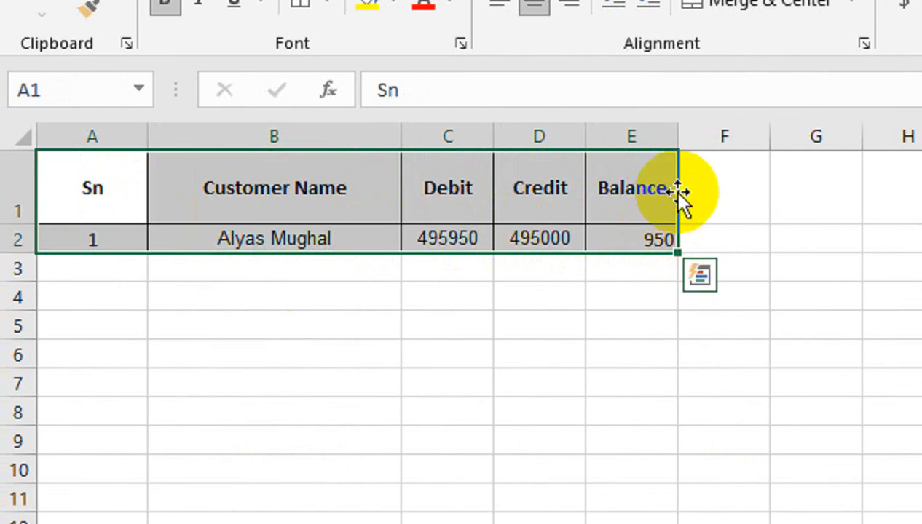
{"action": "left_click_drag", "start_coordinate": [678, 195], "coordinate": [563, 255]}
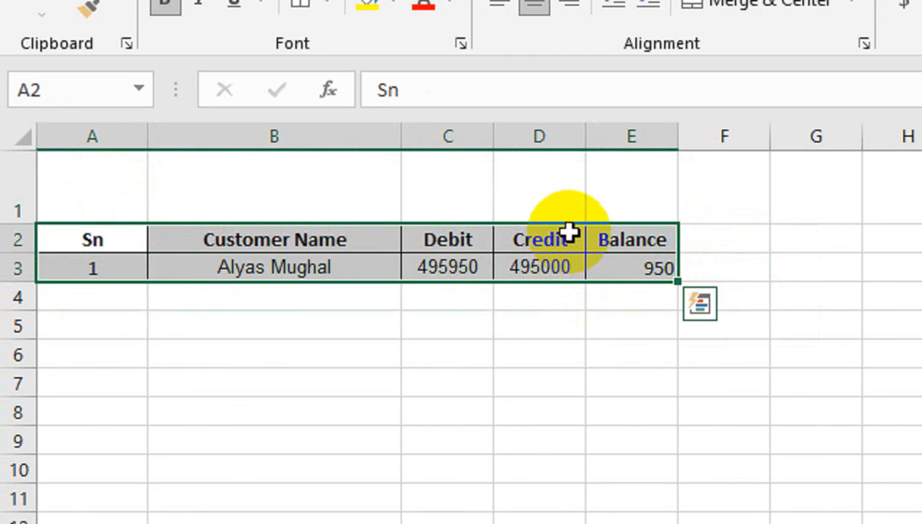
{"action": "left_click_drag", "start_coordinate": [16, 255], "coordinate": [24, 279]}
Widen the Debit, Credit and Balance columns C to E equally
{"action": "left_click_drag", "start_coordinate": [486, 137], "coordinate": [648, 131]}
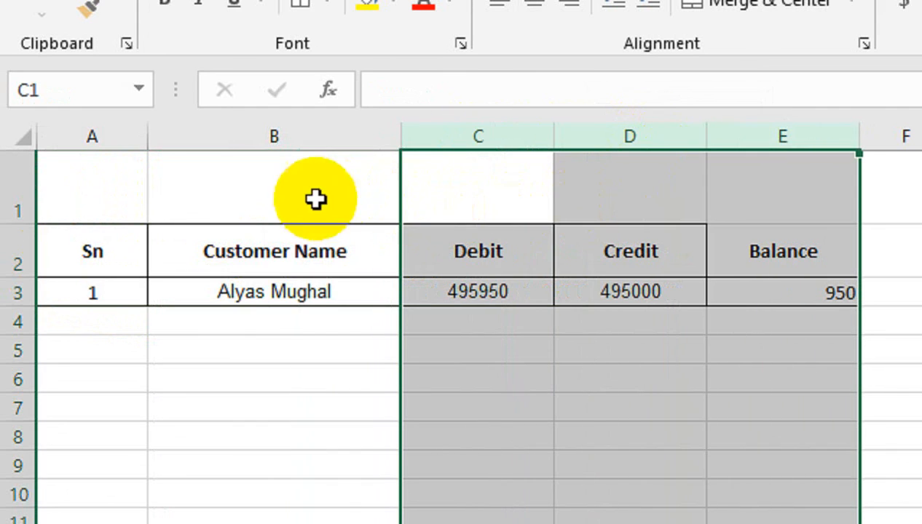
{"action": "left_click", "coordinate": [692, 188]}
{"action": "left_click", "coordinate": [758, 246]}
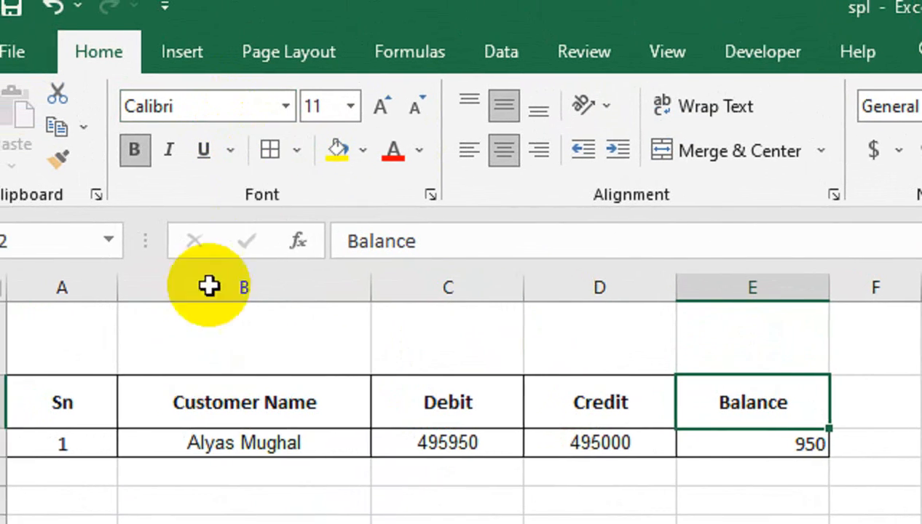
Enter the title PARTY LEDGER in A1 above the ledger table
{"action": "left_click_drag", "start_coordinate": [98, 175], "coordinate": [290, 160]}
{"action": "left_click_drag", "start_coordinate": [298, 311], "coordinate": [739, 291]}
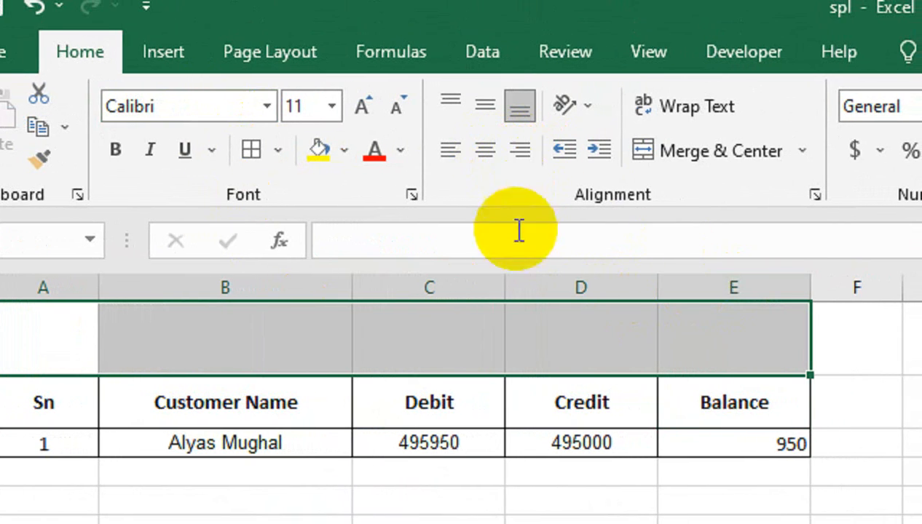
{"action": "type", "text": "LEDGER"}
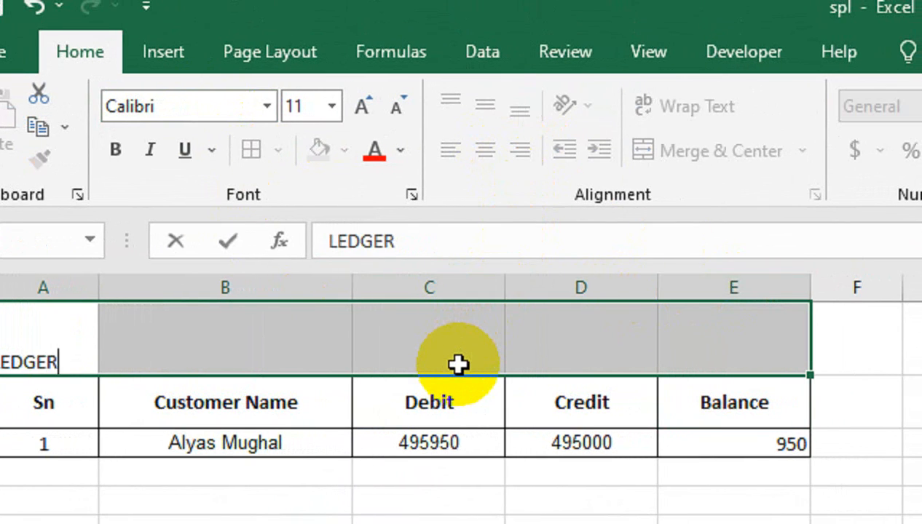
{"action": "key", "text": "Return"}
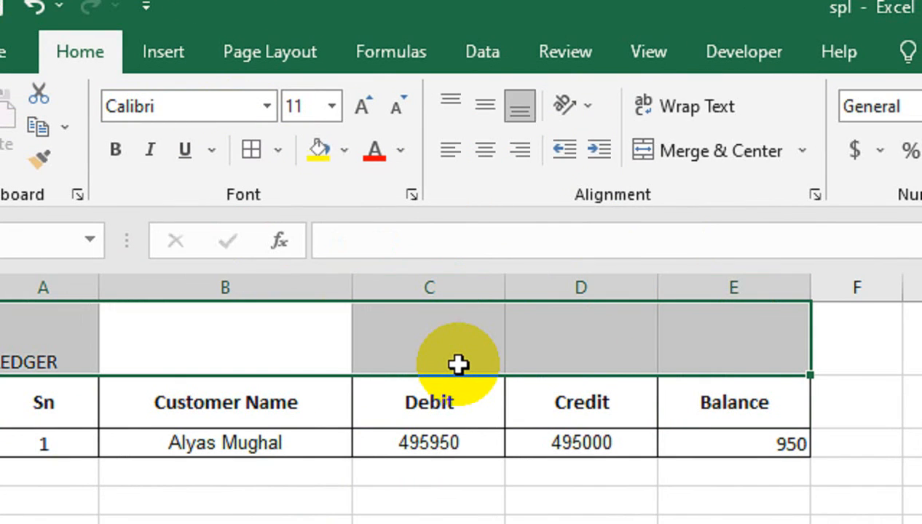
{"action": "left_click", "coordinate": [94, 339]}
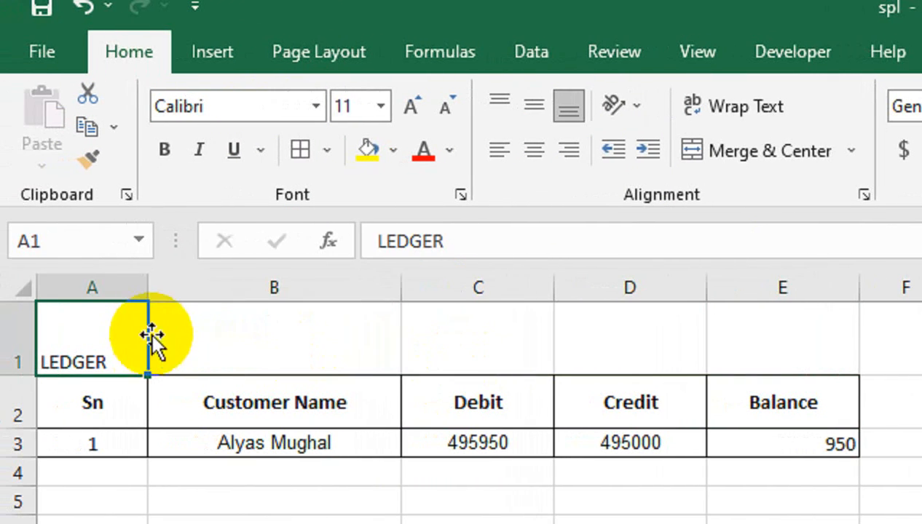
{"action": "left_click", "coordinate": [378, 241]}
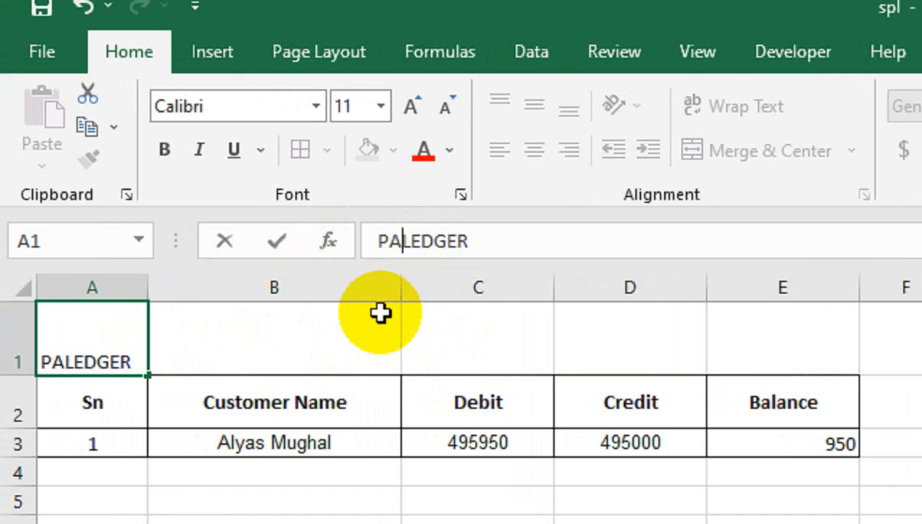
{"action": "type", "text": "PARTY"}
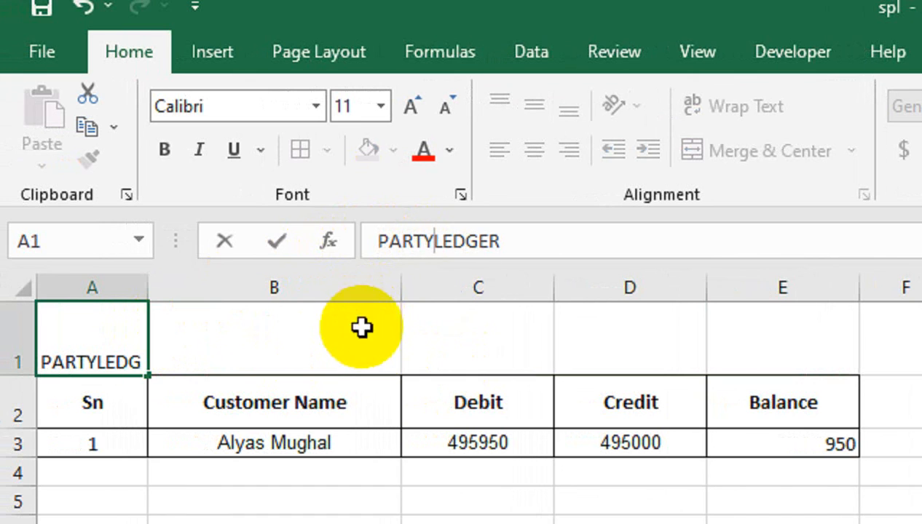
{"action": "left_click", "coordinate": [486, 393]}
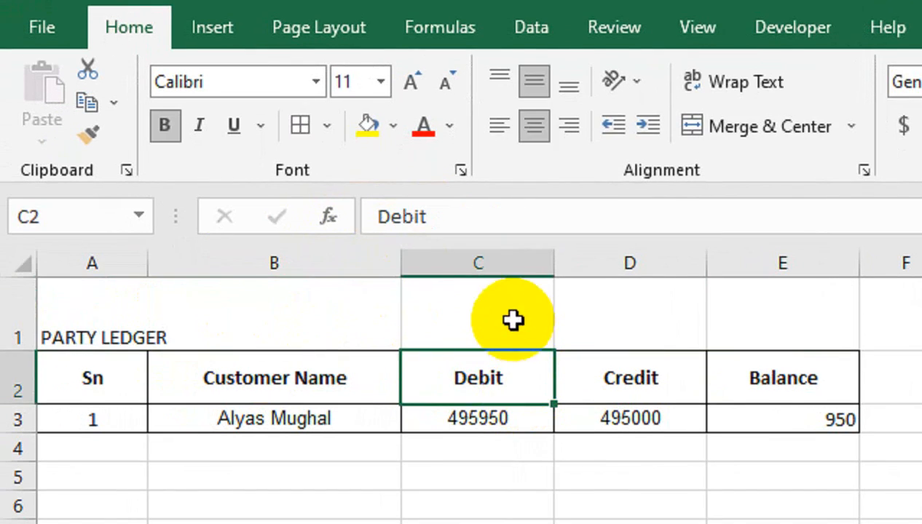
Merge and center the title across A1:E1 and align it to the middle vertically
{"action": "left_click", "coordinate": [510, 338]}
{"action": "left_click_drag", "start_coordinate": [95, 324], "coordinate": [750, 306]}
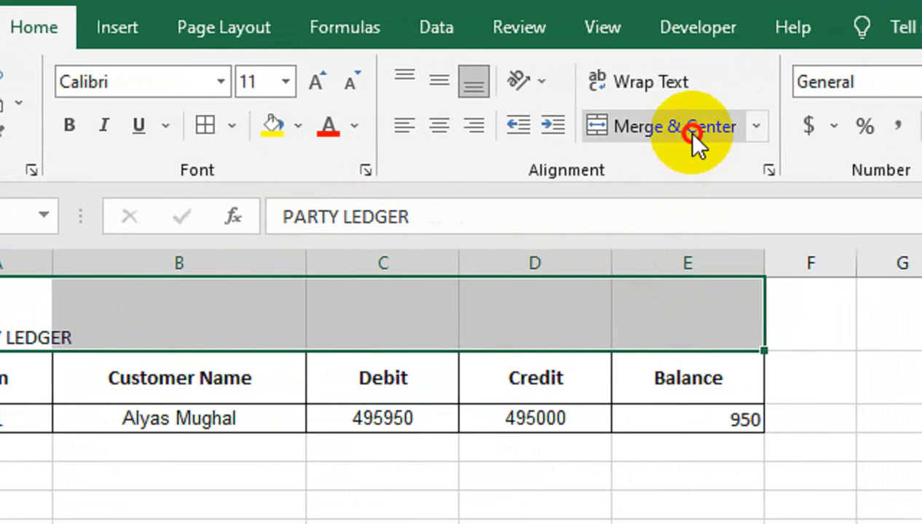
{"action": "left_click", "coordinate": [721, 128]}
{"action": "left_click", "coordinate": [441, 125]}
Increase the PARTY LEDGER title's font size to 24 and make it bold
{"action": "left_click", "coordinate": [318, 127]}
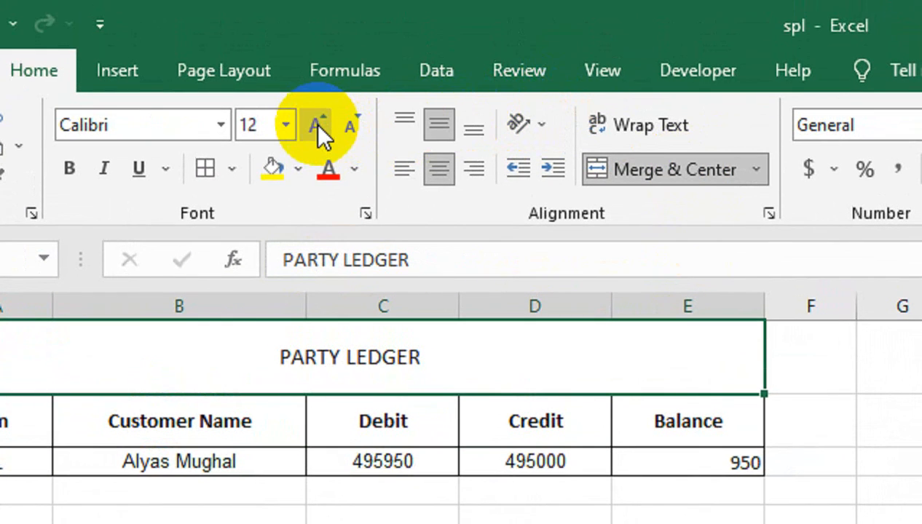
{"action": "left_click", "coordinate": [318, 127]}
{"action": "left_click", "coordinate": [319, 128]}
{"action": "left_click", "coordinate": [318, 127]}
{"action": "left_click", "coordinate": [318, 128]}
{"action": "left_click", "coordinate": [318, 127]}
{"action": "left_click", "coordinate": [318, 127]}
{"action": "left_click", "coordinate": [69, 168]}
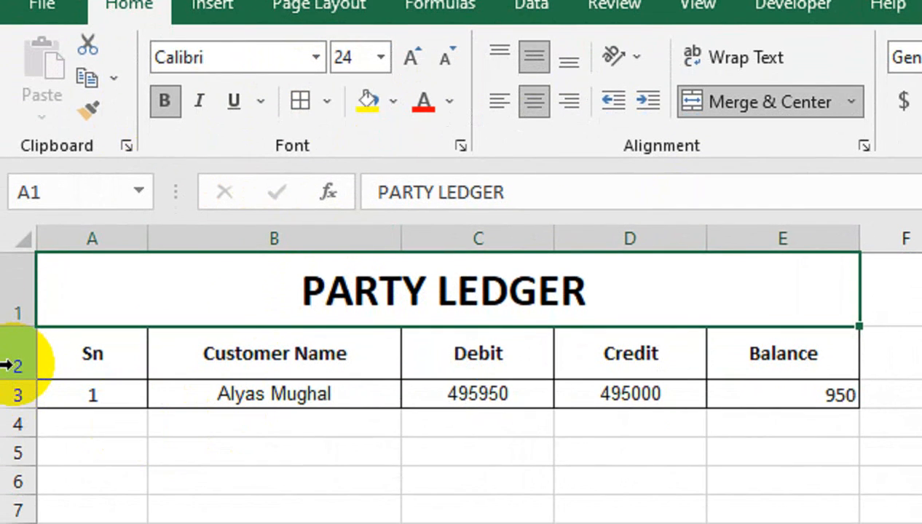
{"action": "left_click", "coordinate": [8, 366]}
{"action": "left_click", "coordinate": [113, 367]}
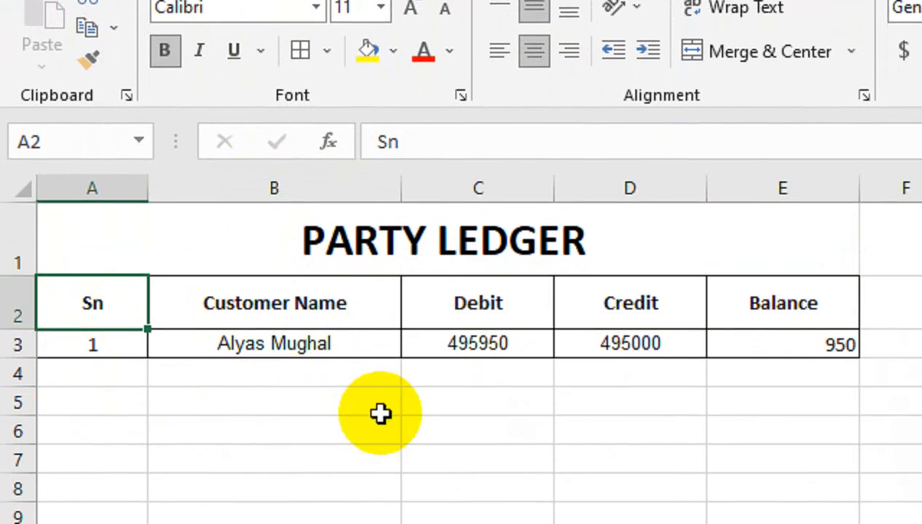
{"action": "left_click", "coordinate": [157, 453]}
{"action": "left_click", "coordinate": [126, 377]}
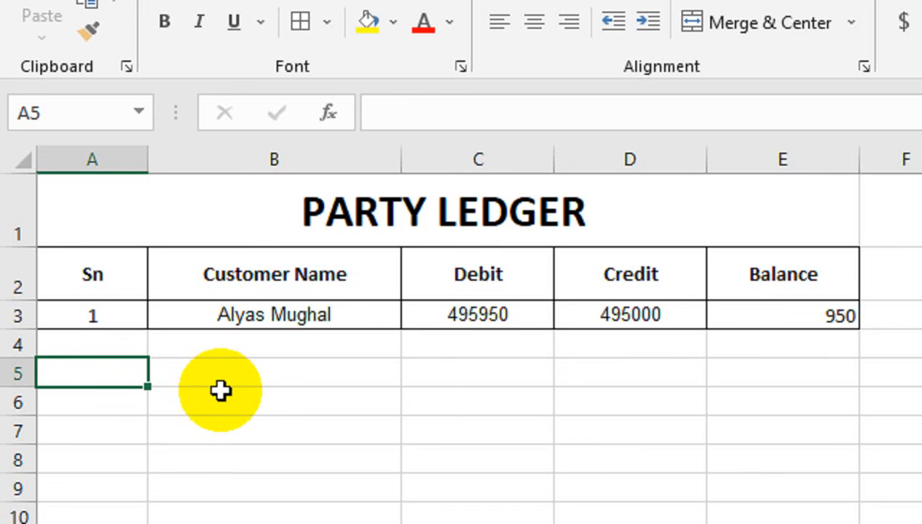
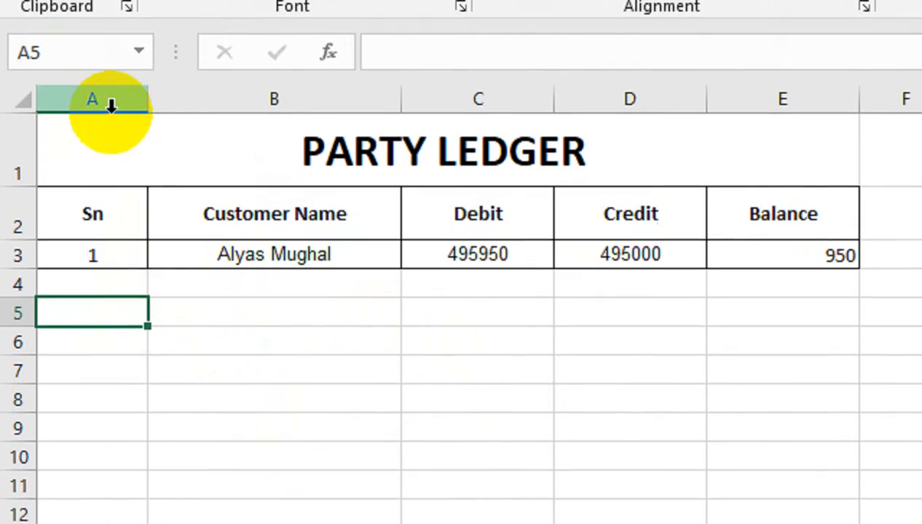
Insert a new empty column before the Sn column of the party ledger
{"action": "right_click", "coordinate": [110, 105]}
{"action": "left_click", "coordinate": [216, 350]}
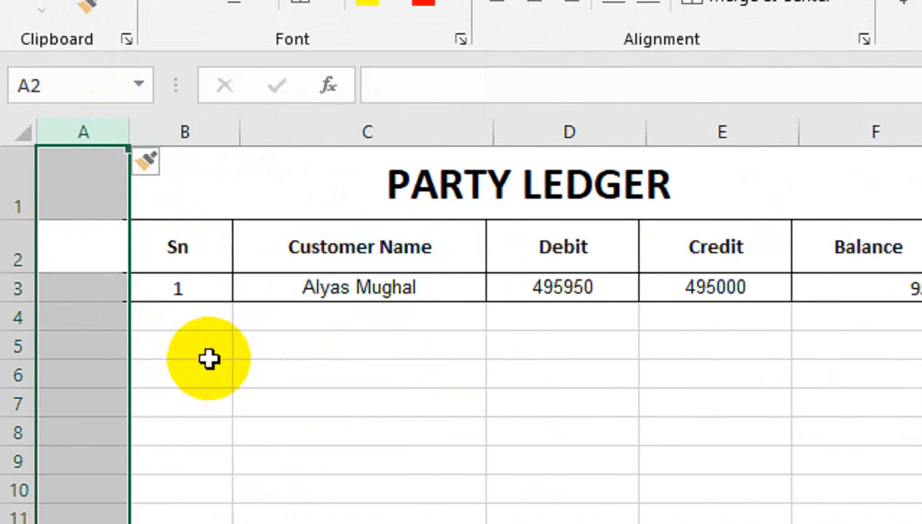
{"action": "left_click", "coordinate": [189, 292]}
{"action": "left_click", "coordinate": [450, 211]}
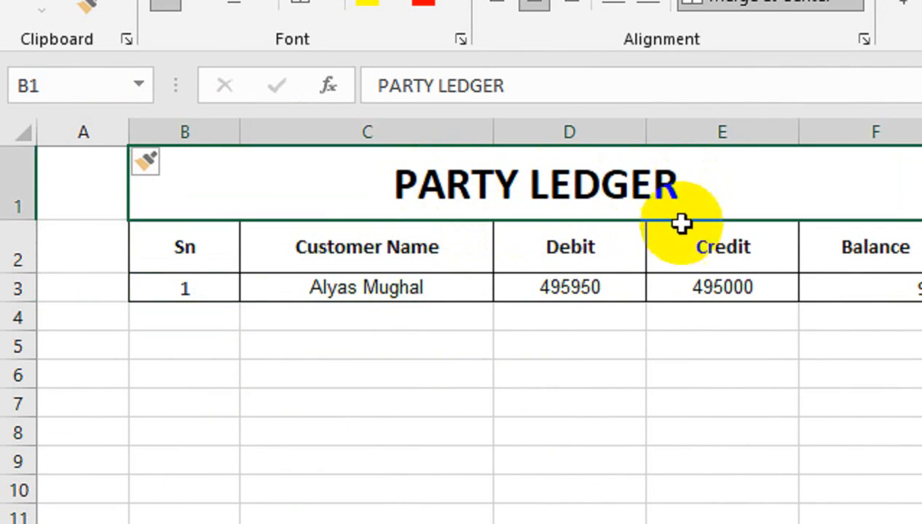
{"action": "left_click", "coordinate": [106, 336]}
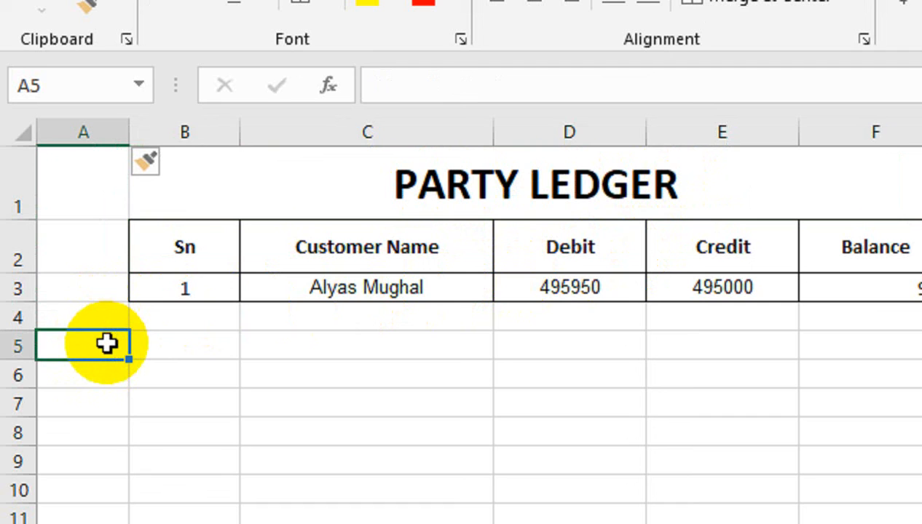
{"action": "left_click", "coordinate": [564, 372]}
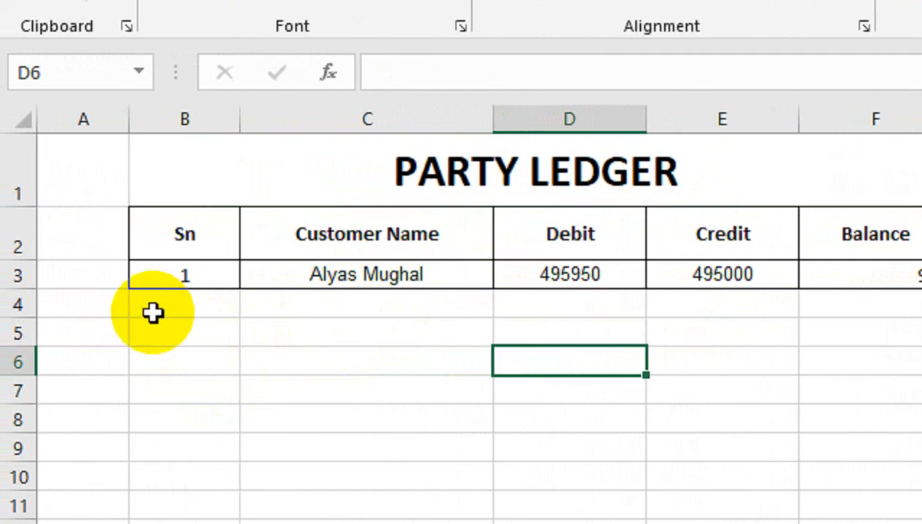
{"action": "left_click", "coordinate": [105, 313]}
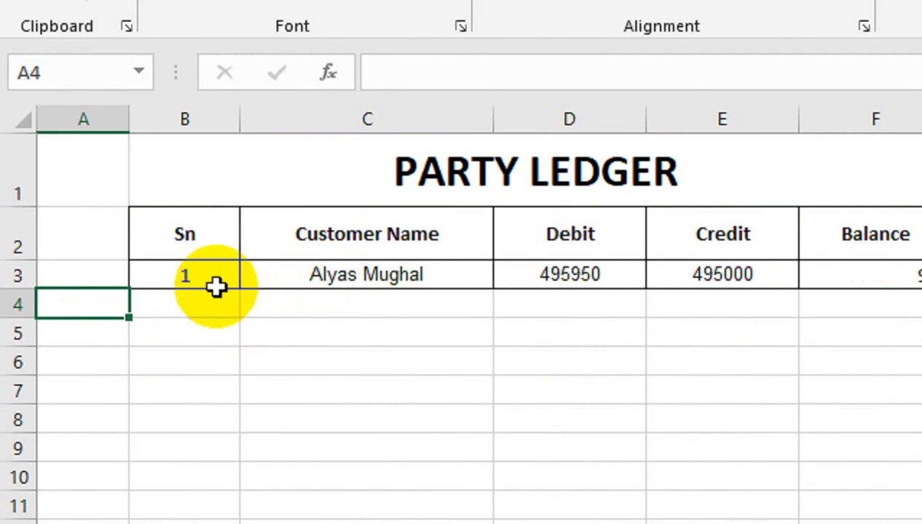
{"action": "left_click", "coordinate": [208, 312]}
{"action": "left_click_drag", "start_coordinate": [206, 322], "coordinate": [209, 326]}
Enter =COUNTIF('Sale Sheet'!C:C,Ledger!C3) in G2 to count the selected customer's entries in the Sale Sheet
{"action": "left_click", "coordinate": [694, 236]}
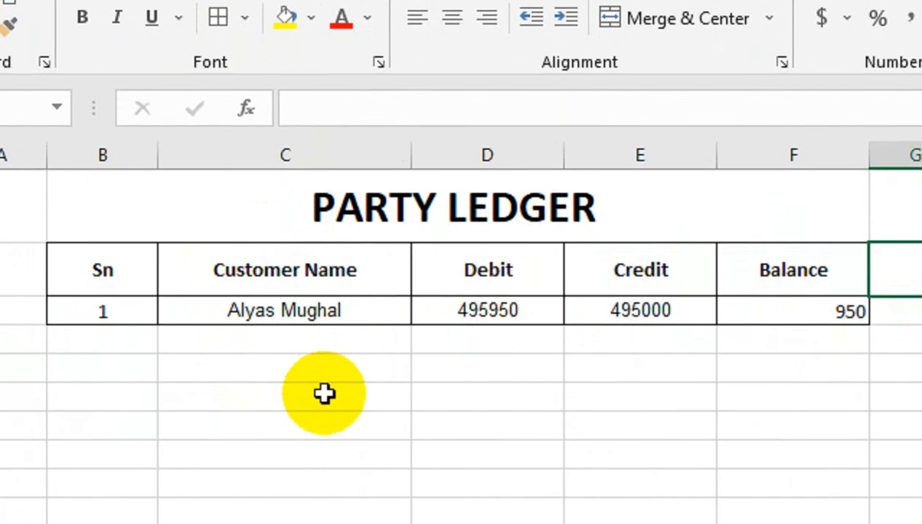
{"action": "type", "text": "=COUNTIF("}
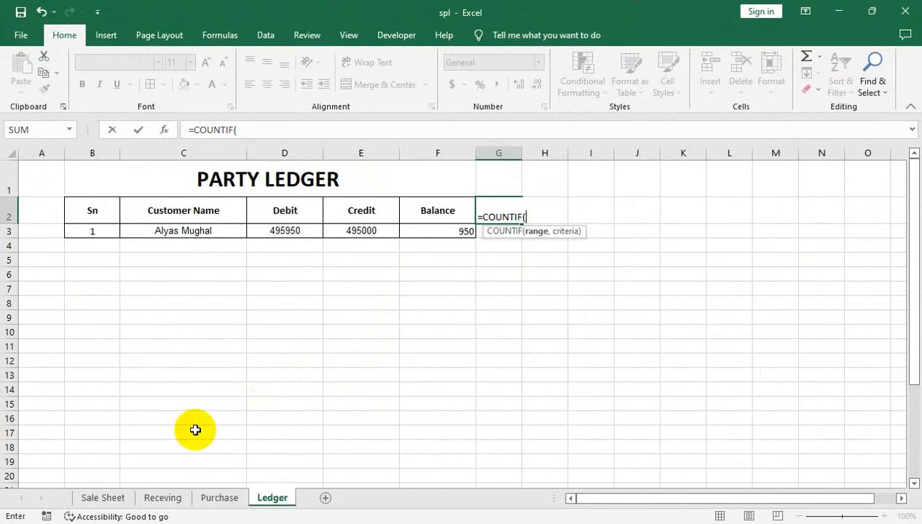
{"action": "left_click", "coordinate": [114, 499]}
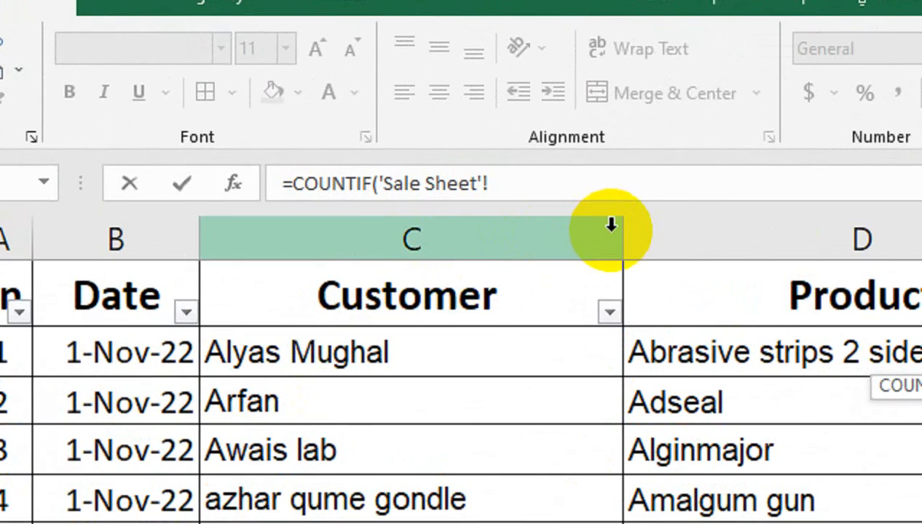
{"action": "left_click", "coordinate": [556, 234]}
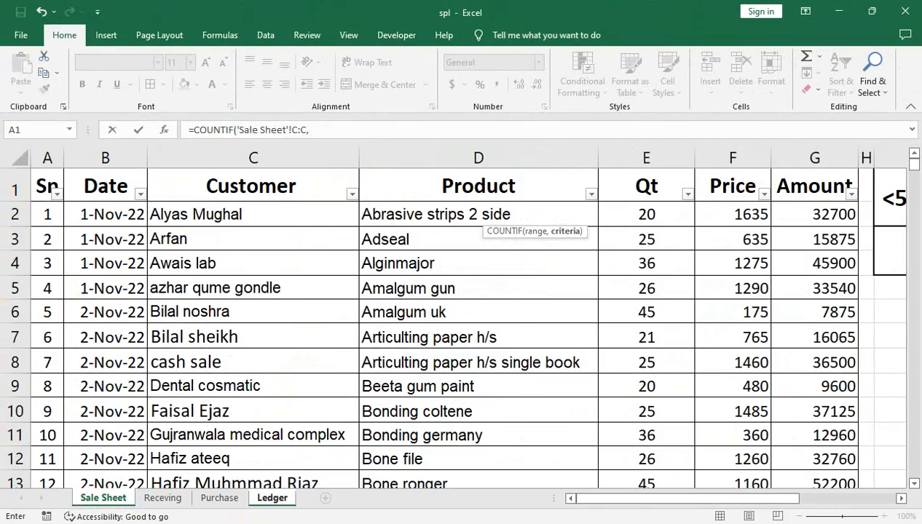
{"action": "left_click", "coordinate": [290, 499]}
{"action": "left_click", "coordinate": [216, 238]}
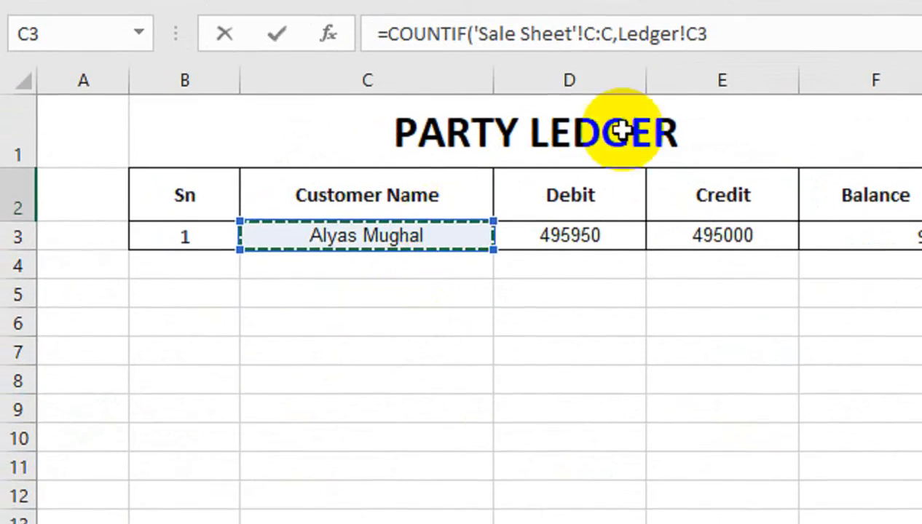
{"action": "key", "text": "Return"}
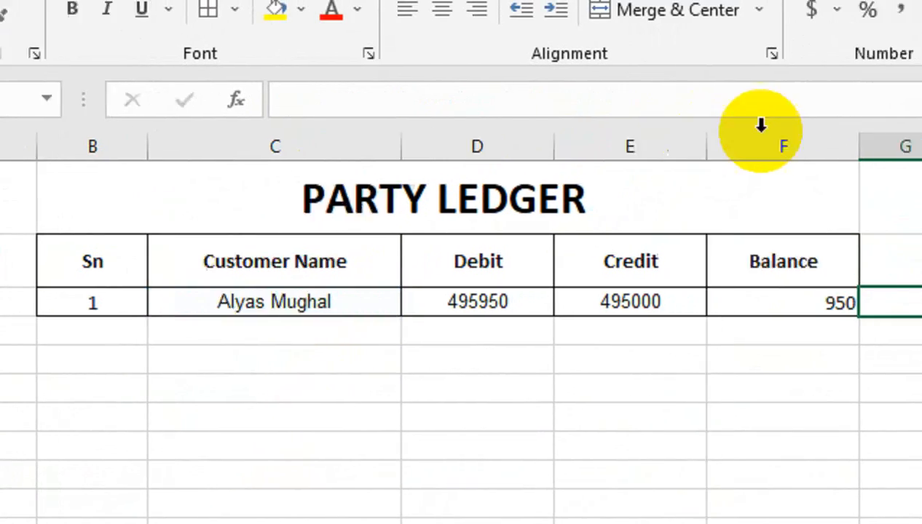
Center the entry count in G2 horizontally and align it to the middle vertically
{"action": "left_click", "coordinate": [543, 259]}
{"action": "left_click", "coordinate": [252, 148]}
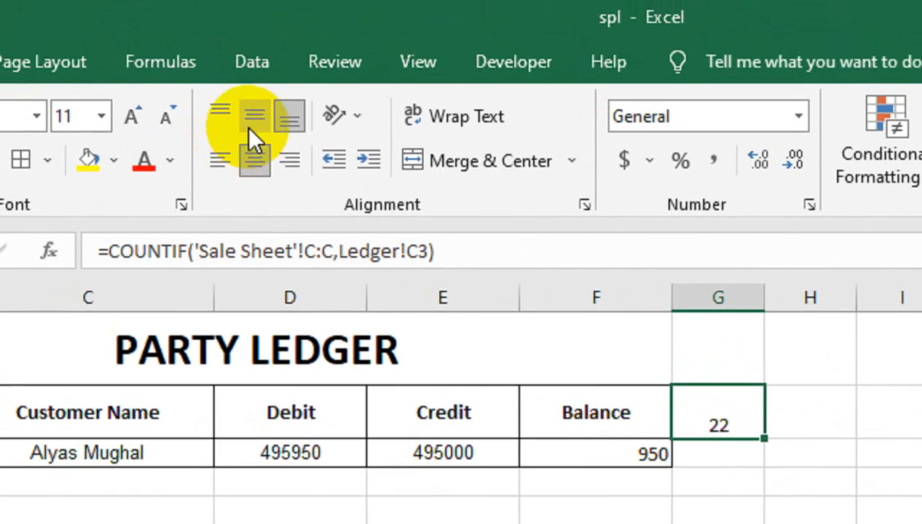
{"action": "left_click", "coordinate": [252, 109]}
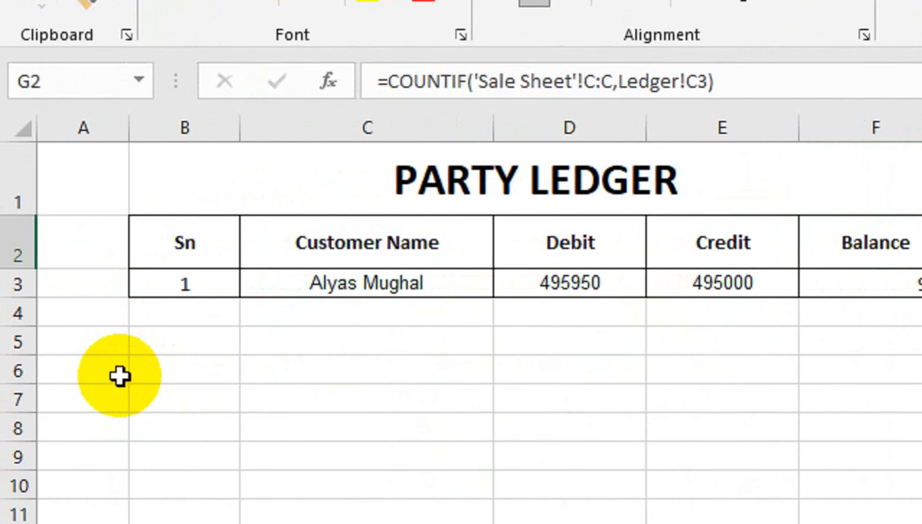
Enter the heading Sn in A6 to begin a detail table below the party ledger
{"action": "left_click", "coordinate": [119, 376]}
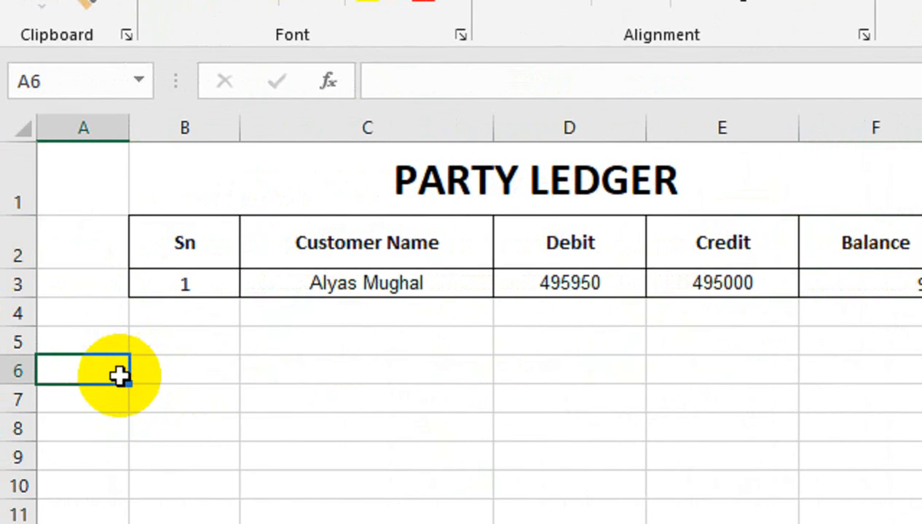
{"action": "type", "text": "Sn"}
{"action": "key", "text": "Tab"}
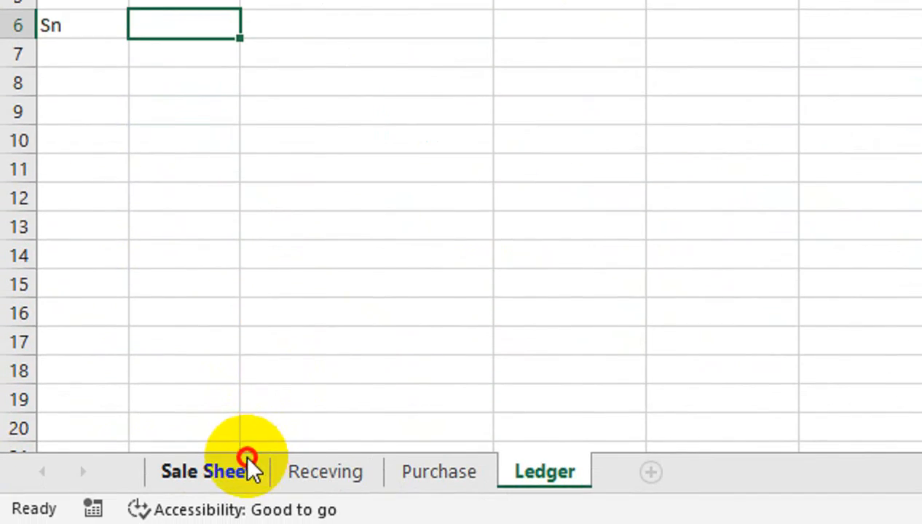
Copy the Date through Amount headings from row 1 of the Sale Sheet into the Ledger sheet starting at B6
{"action": "left_click", "coordinate": [246, 463]}
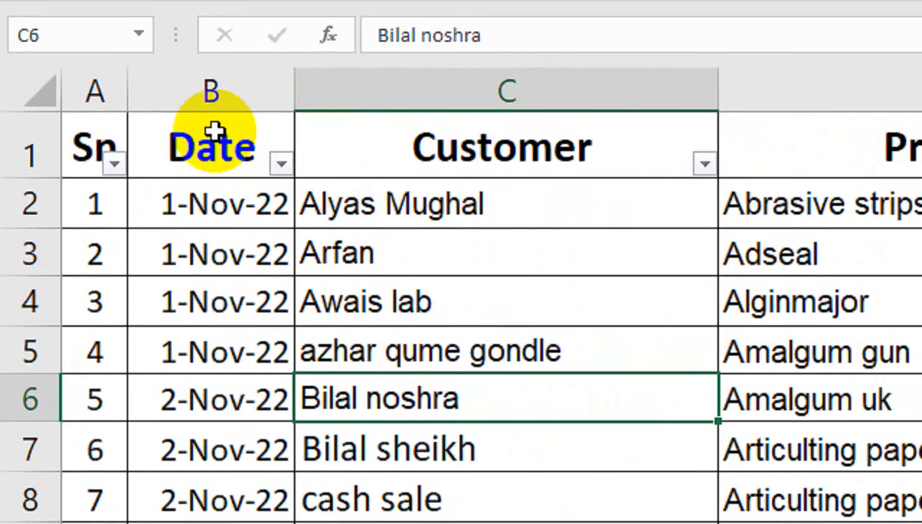
{"action": "left_click_drag", "start_coordinate": [214, 116], "coordinate": [806, 141]}
{"action": "left_click_drag", "start_coordinate": [750, 153], "coordinate": [919, 149]}
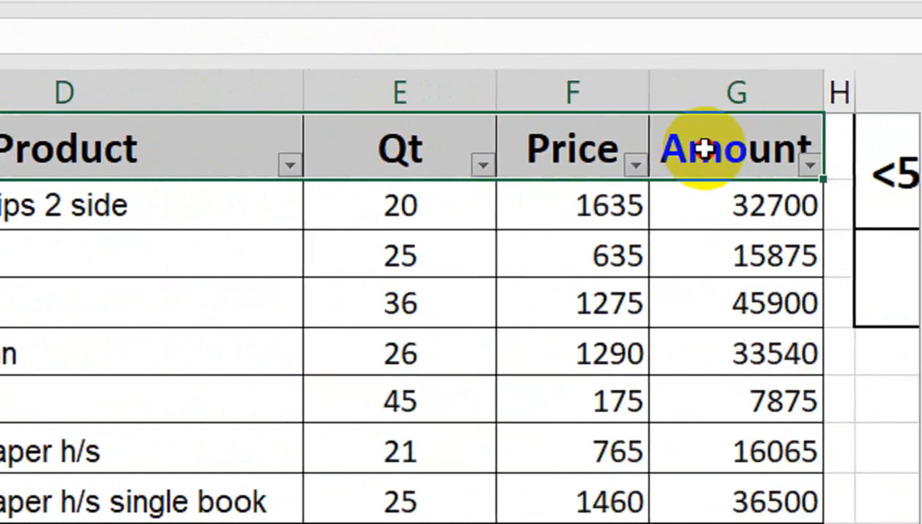
{"action": "key", "text": "ctrl+c"}
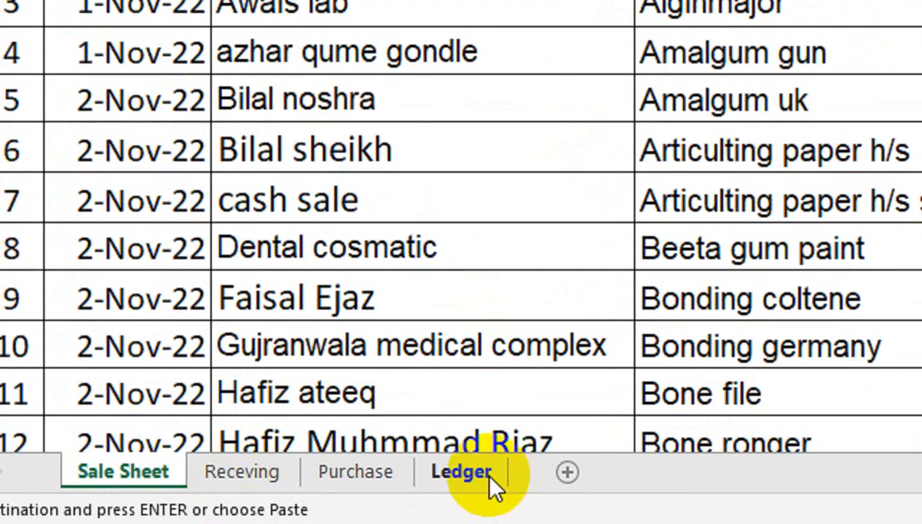
{"action": "left_click", "coordinate": [461, 472]}
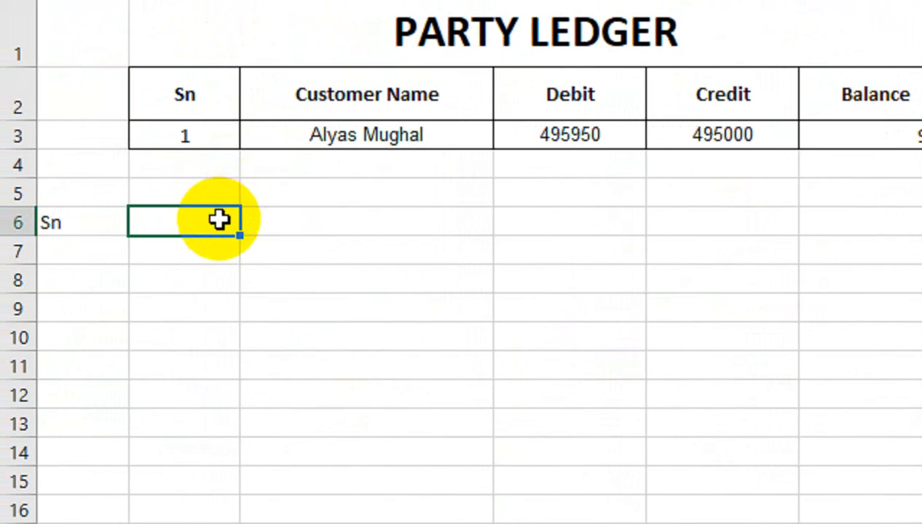
{"action": "key", "text": "ctrl+v"}
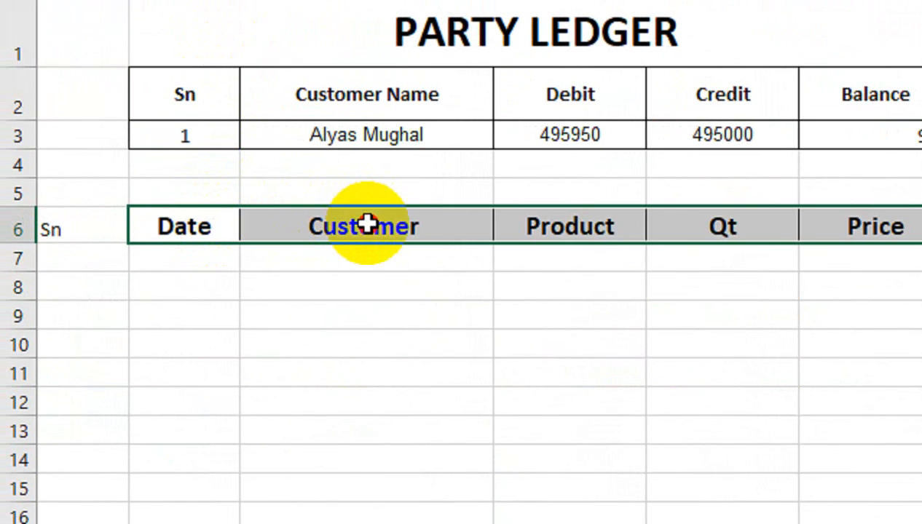
Replace the Customer heading by moving Product, Qt, Price and Amount one column back into C6:F6, and widen column G slightly
{"action": "left_click", "coordinate": [366, 224]}
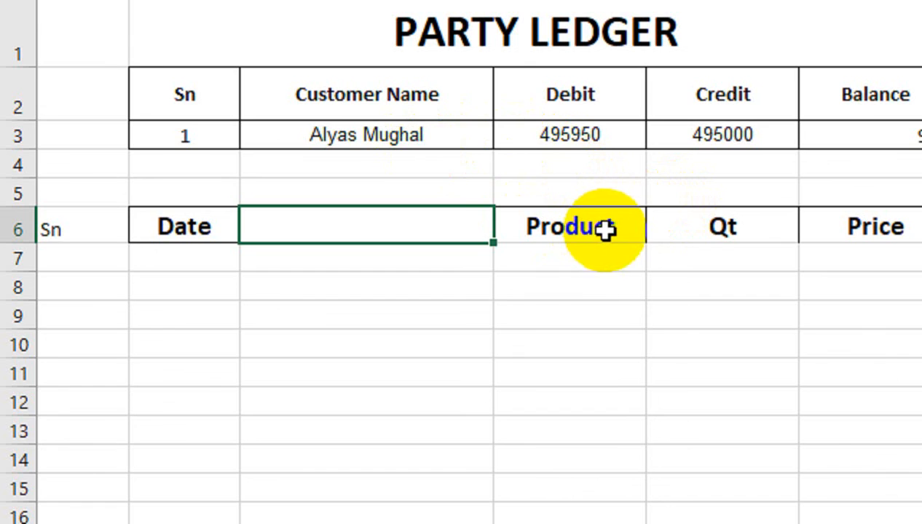
{"action": "left_click_drag", "start_coordinate": [604, 229], "coordinate": [921, 229]}
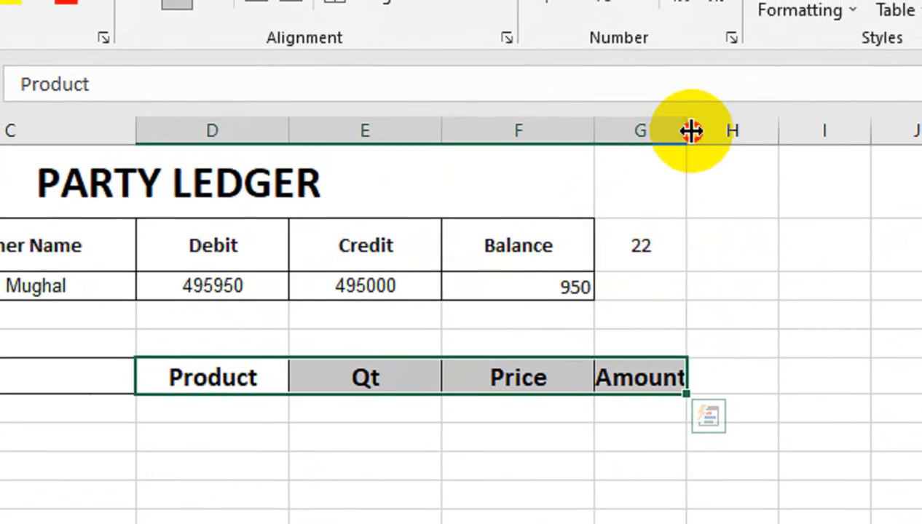
{"action": "left_click_drag", "start_coordinate": [691, 131], "coordinate": [707, 131]}
{"action": "left_click_drag", "start_coordinate": [579, 393], "coordinate": [424, 395]}
{"action": "left_click", "coordinate": [435, 383]}
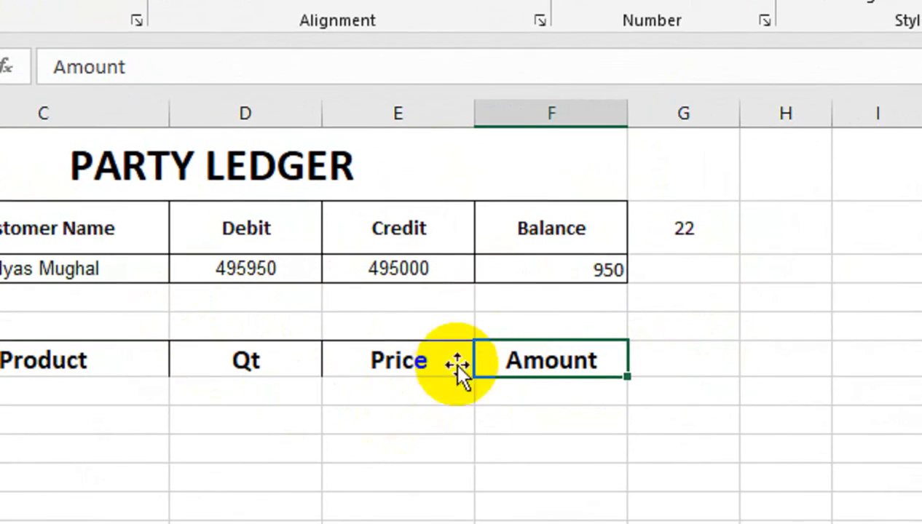
Apply all borders to the Date through Amount headings in B6:F6
{"action": "left_click_drag", "start_coordinate": [481, 362], "coordinate": [216, 354]}
{"action": "left_click", "coordinate": [327, 149]}
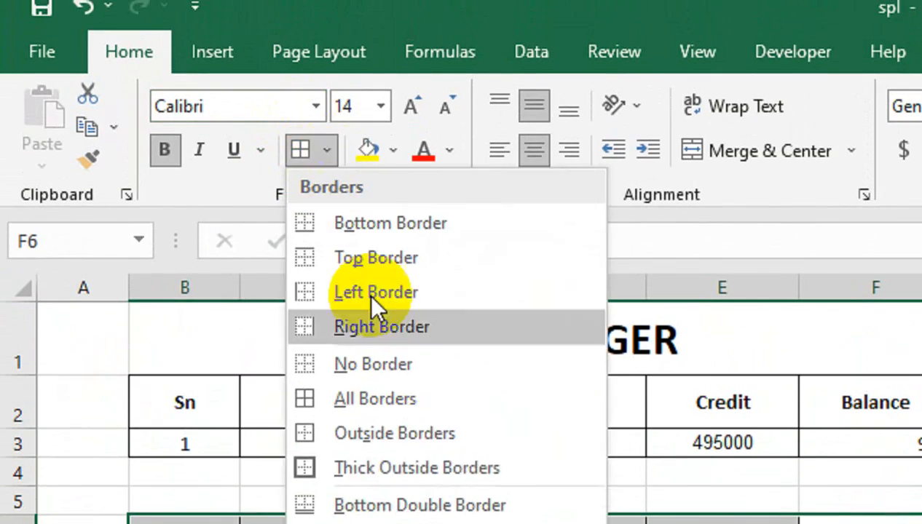
{"action": "left_click", "coordinate": [391, 434]}
{"action": "left_click", "coordinate": [327, 150]}
{"action": "left_click", "coordinate": [354, 410]}
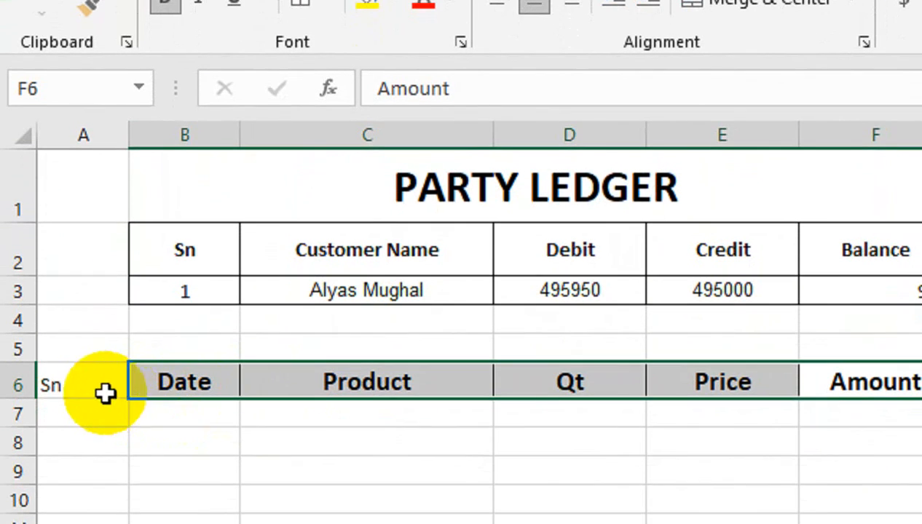
Copy the formatting of the Date heading in B6 onto the Sn heading in A6
{"action": "left_click", "coordinate": [97, 516]}
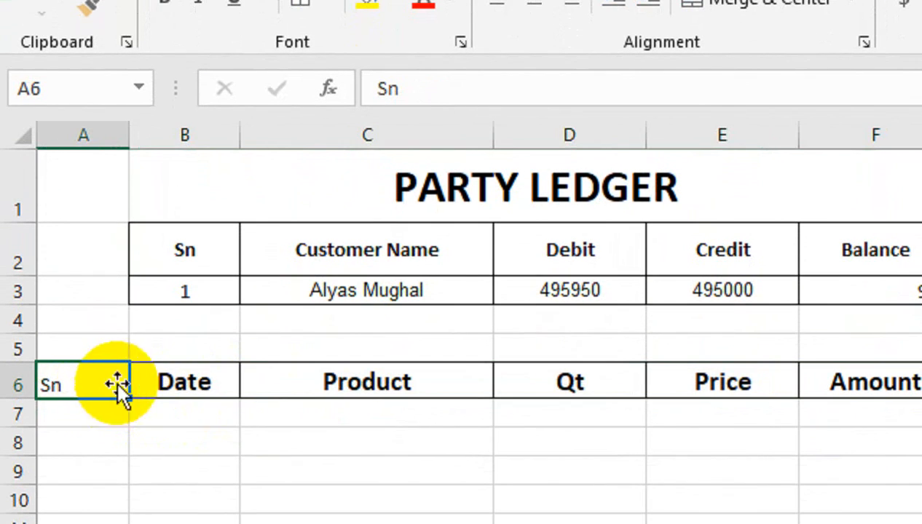
{"action": "left_click", "coordinate": [184, 384]}
{"action": "left_click", "coordinate": [88, 6]}
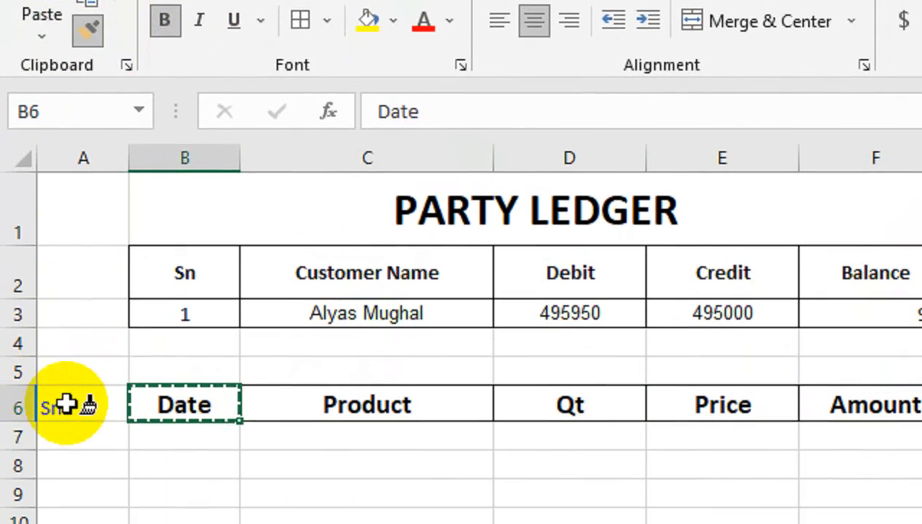
{"action": "left_click", "coordinate": [66, 406]}
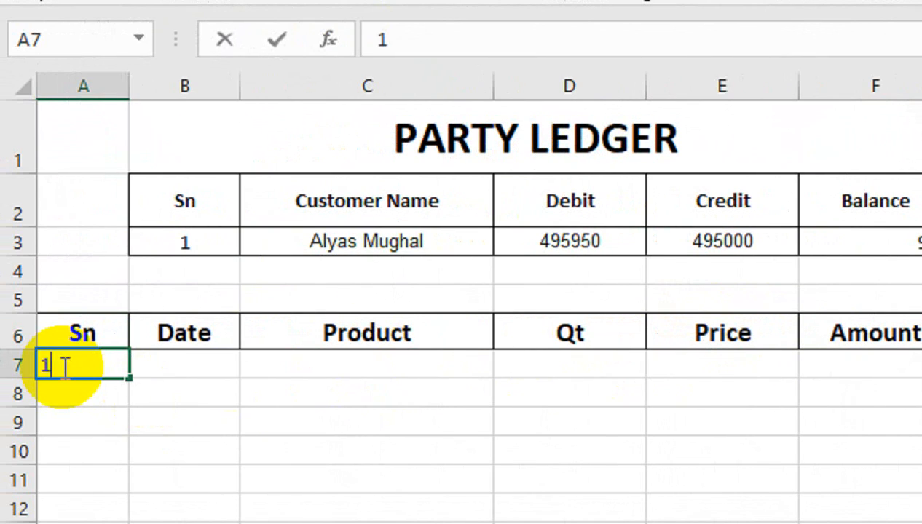
Number A7 as 1 and write the formula =IF(A7+1>=G2,"",A7+1) in A8 for the following serial number
{"action": "type", "text": "=if"}
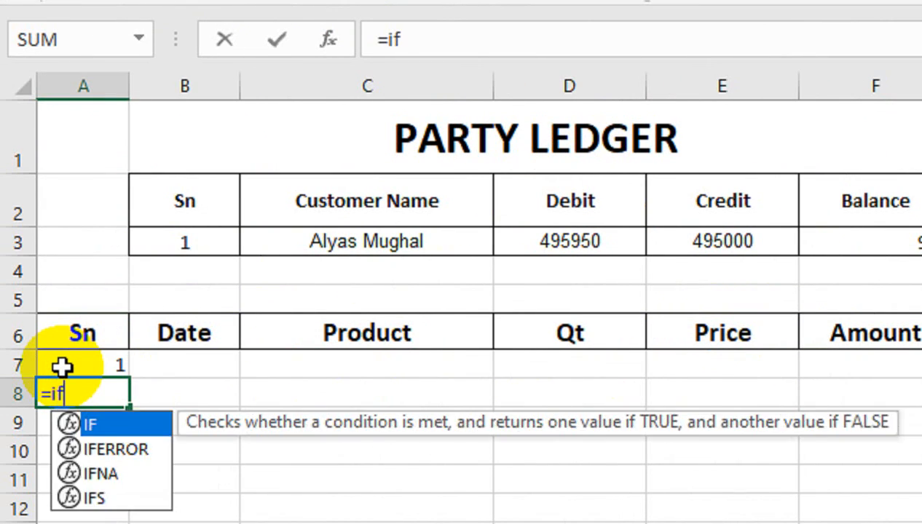
{"action": "key", "text": "Tab"}
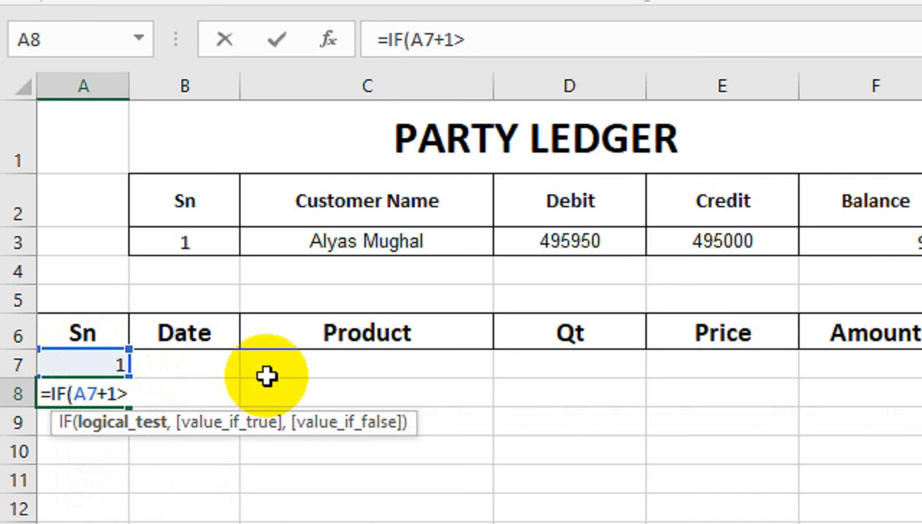
{"action": "type", "text": "="}
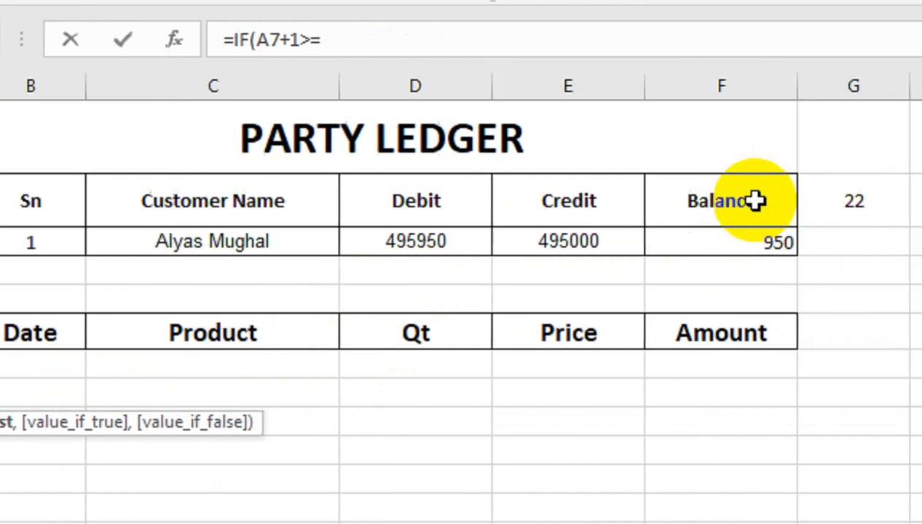
{"action": "left_click", "coordinate": [921, 204]}
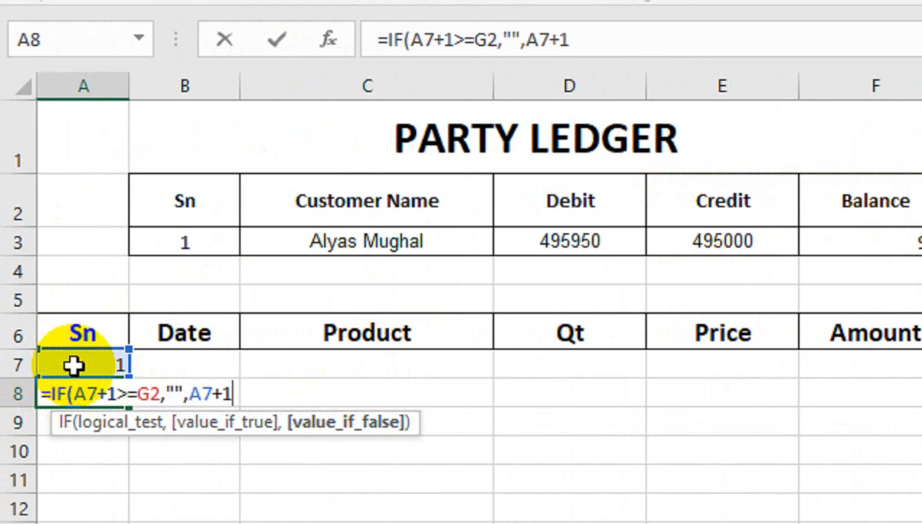
{"action": "type", "text": ")"}
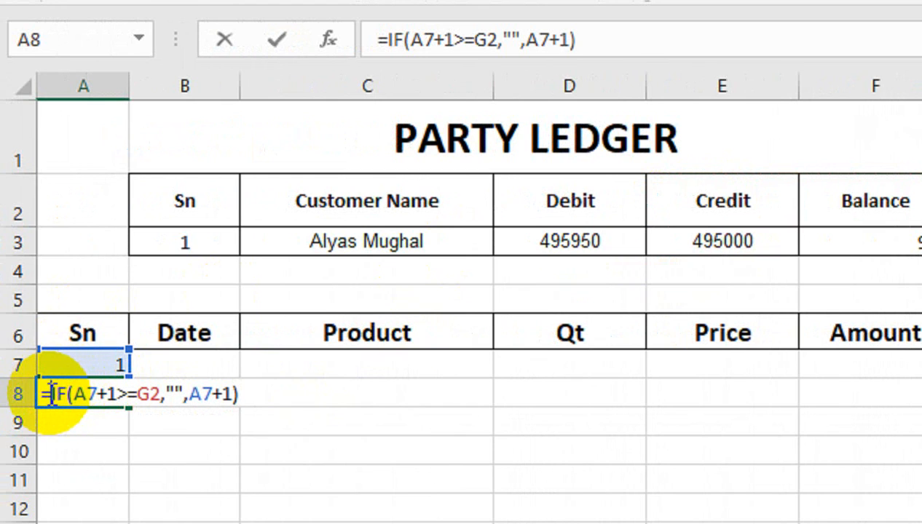
Wrap the A8 formula in IFERROR with an empty text result, giving =IFERROR(IF(A7+1>=G2,"",A7+1),"")
{"action": "type", "text": "If"}
{"action": "key", "text": "Down"}
{"action": "key", "text": "Tab"}
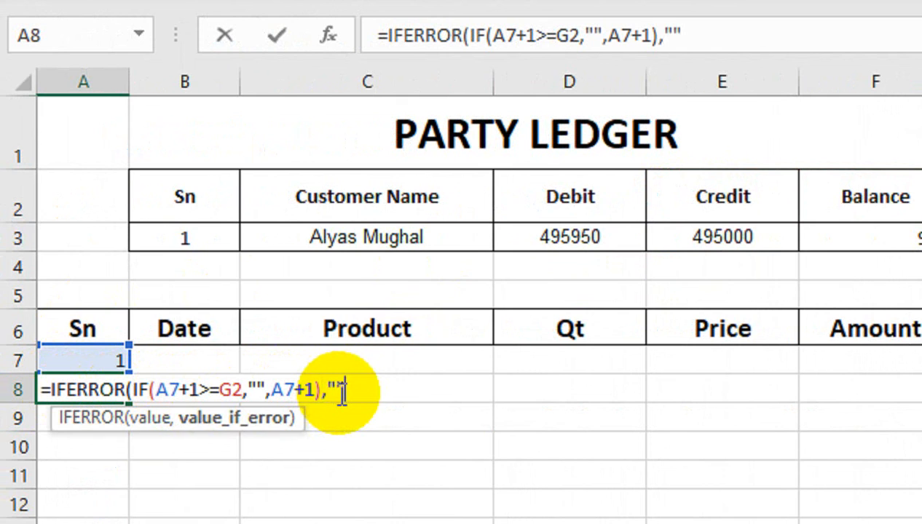
{"action": "key", "text": "Return"}
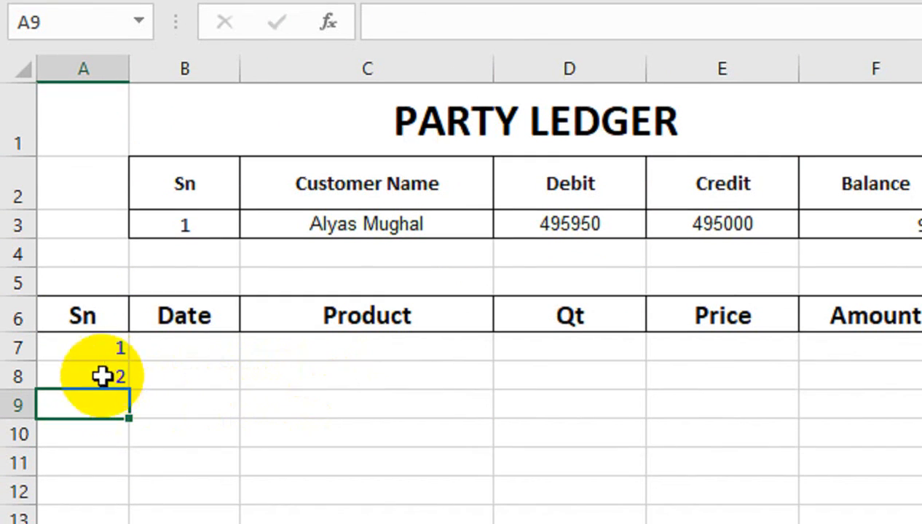
Try to fill the serial number formula from A8 down to A31
{"action": "left_click", "coordinate": [110, 390]}
{"action": "left_click_drag", "start_coordinate": [124, 392], "coordinate": [185, 469]}
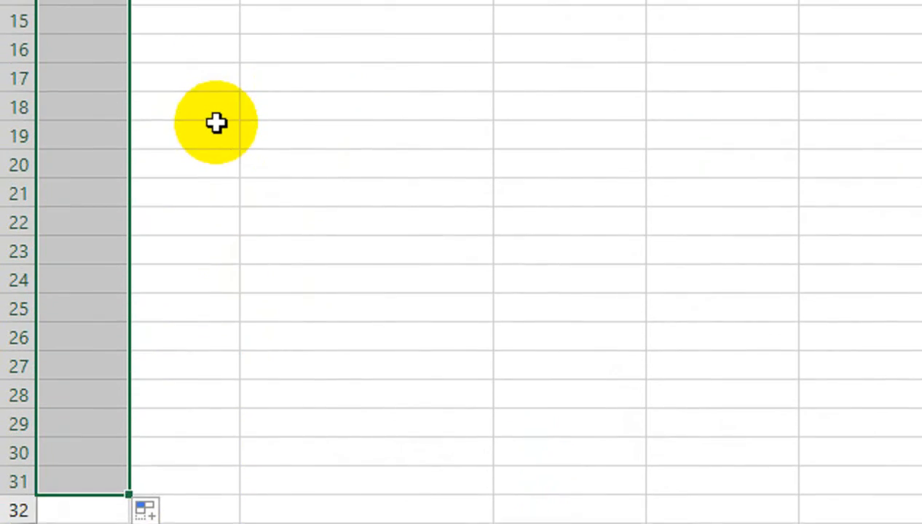
Change the G2 reference in the A8 formula to the absolute $G$2 and fill the formula down column A
{"action": "double_click", "coordinate": [117, 2]}
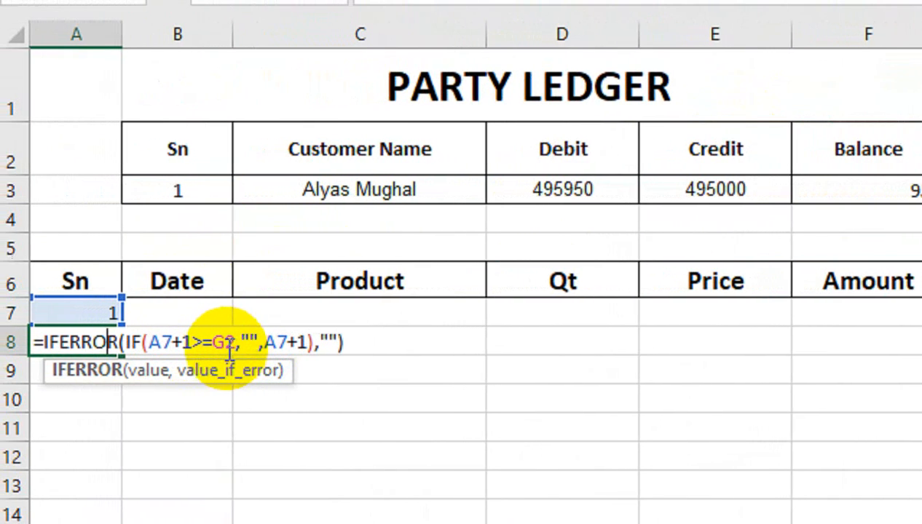
{"action": "left_click", "coordinate": [200, 287]}
{"action": "key", "text": "Return"}
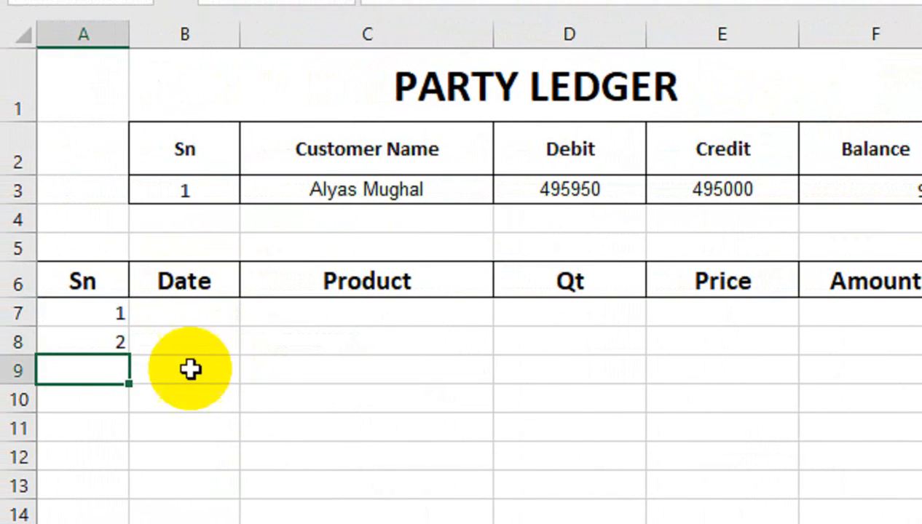
{"action": "left_click_drag", "start_coordinate": [128, 359], "coordinate": [171, 513]}
{"action": "scroll", "coordinate": [159, 43], "scroll_direction": "up", "scroll_amount": 5}
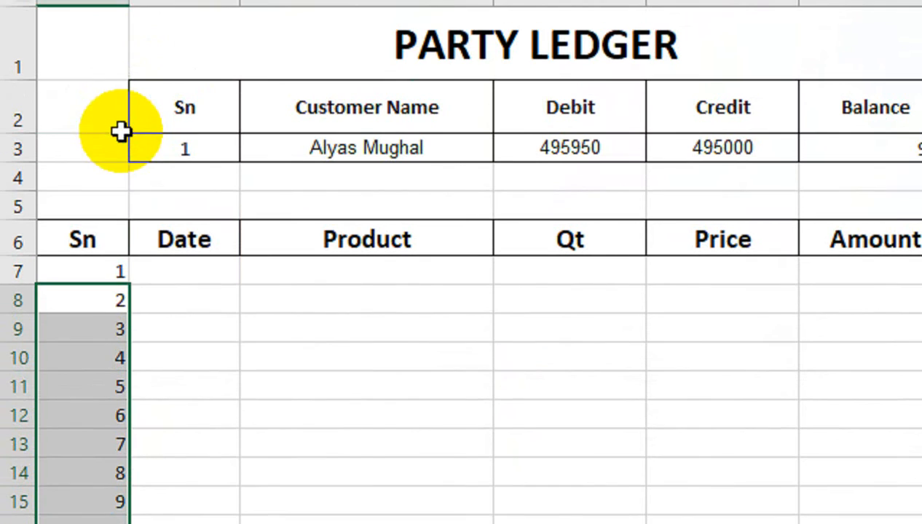
Edit the comparison with $G$2 in the A8 serial number formula and refill it down column A
{"action": "left_click", "coordinate": [101, 319]}
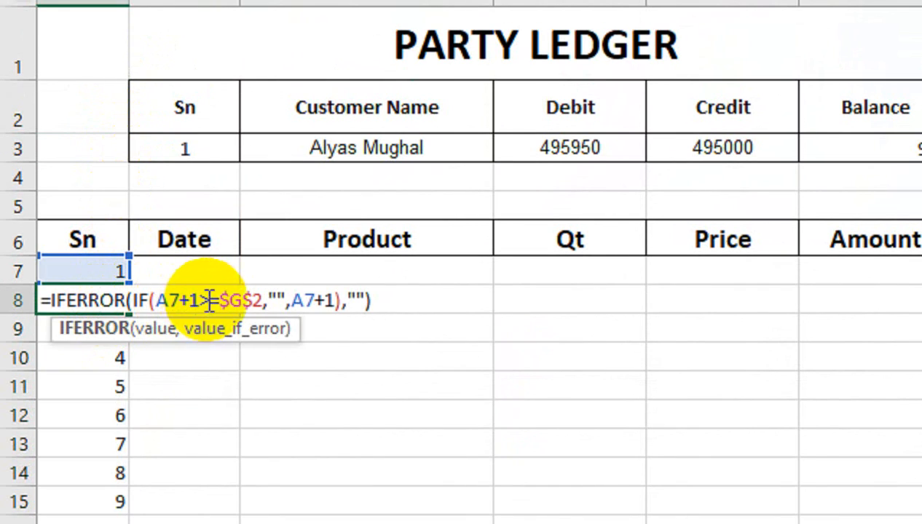
{"action": "left_click", "coordinate": [218, 299]}
{"action": "key", "text": "Return"}
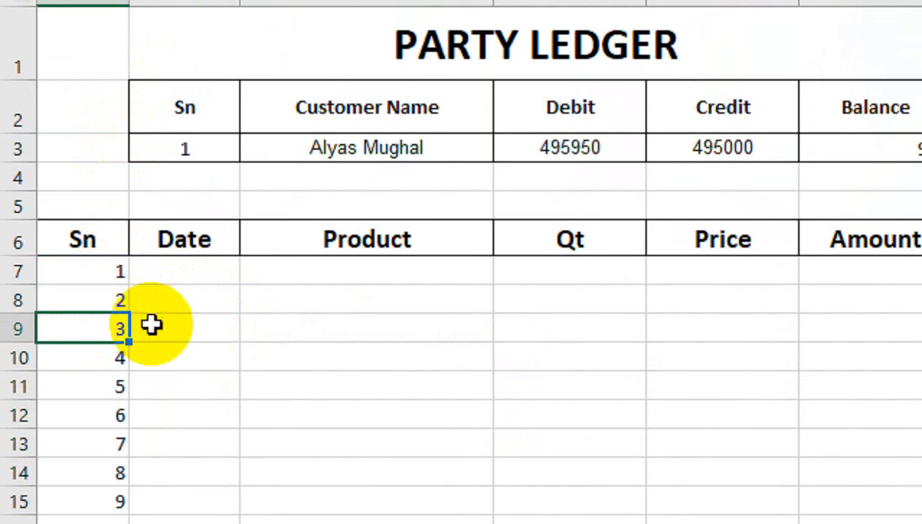
{"action": "left_click_drag", "start_coordinate": [126, 311], "coordinate": [181, 469]}
{"action": "left_click_drag", "start_coordinate": [134, 404], "coordinate": [198, 211]}
{"action": "scroll", "coordinate": [197, 211], "scroll_direction": "up", "scroll_amount": 14}
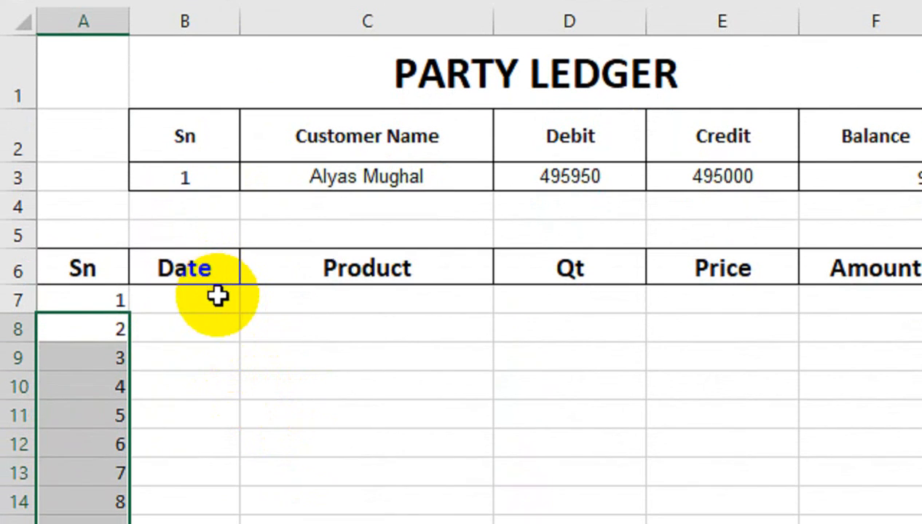
Insert a blank column before the Sn column on the Sale Sheet
{"action": "left_click", "coordinate": [218, 296]}
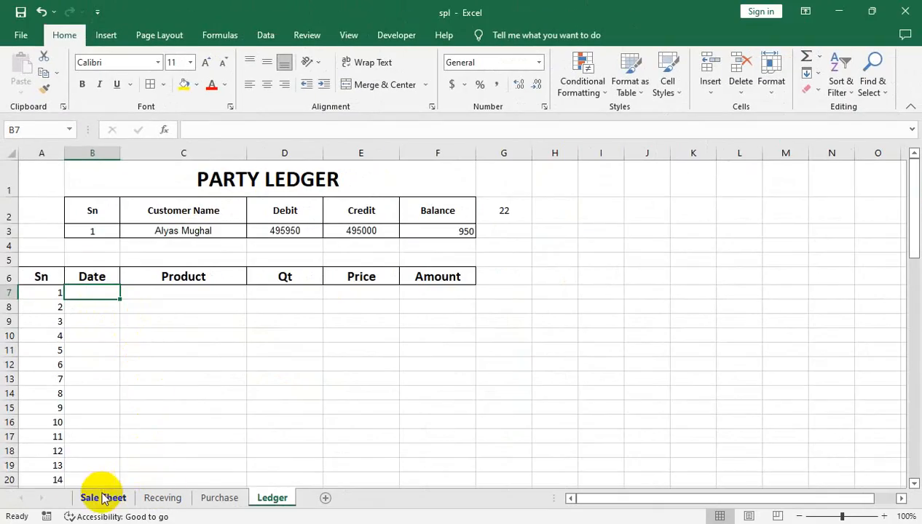
{"action": "left_click", "coordinate": [102, 498]}
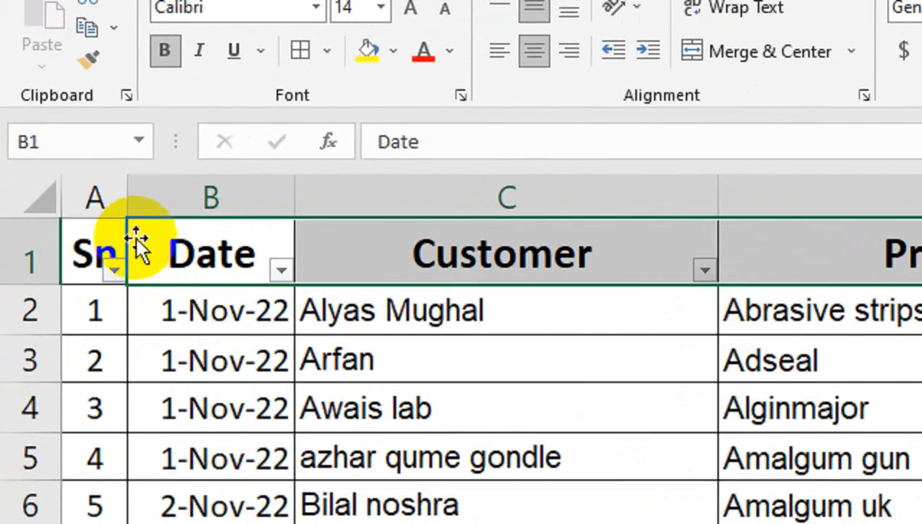
{"action": "right_click", "coordinate": [53, 160]}
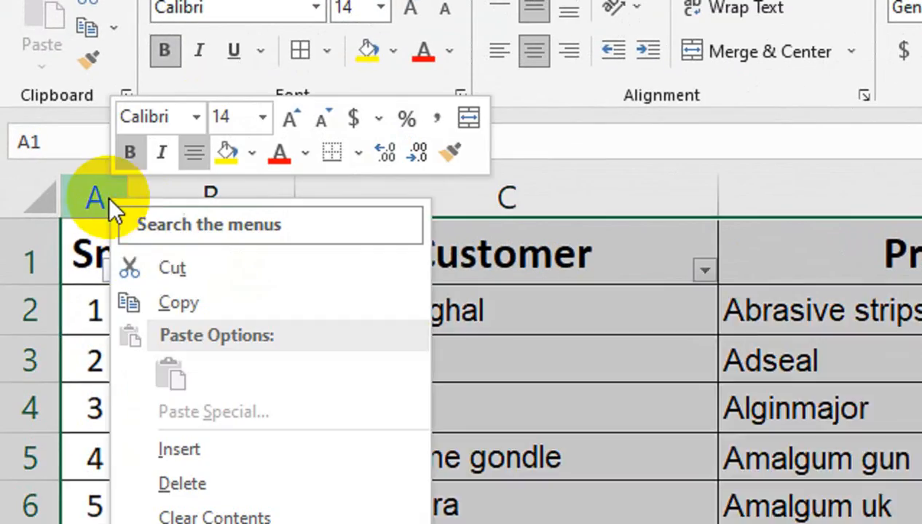
{"action": "left_click", "coordinate": [91, 284]}
In A2 of the new column, write =COUNTIF(D2:D2,D2) to count the row's customer
{"action": "left_click", "coordinate": [180, 251]}
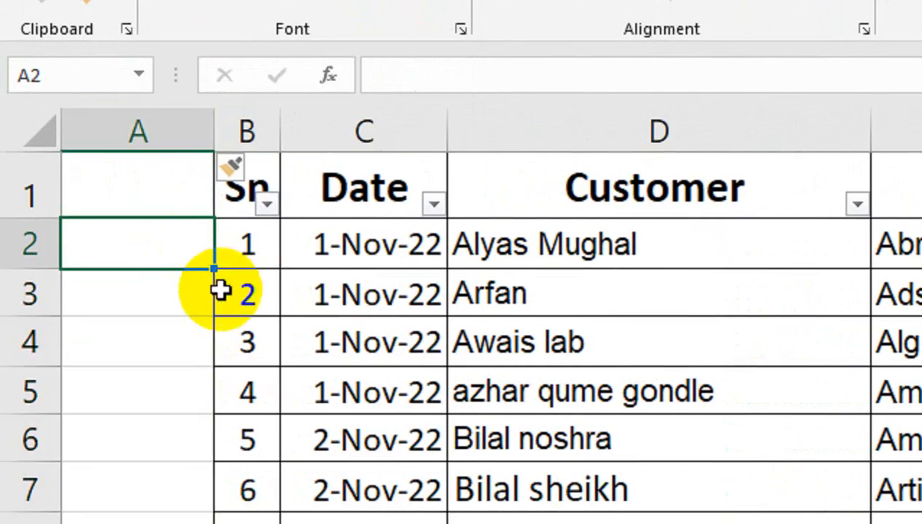
{"action": "type", "text": "=coun"}
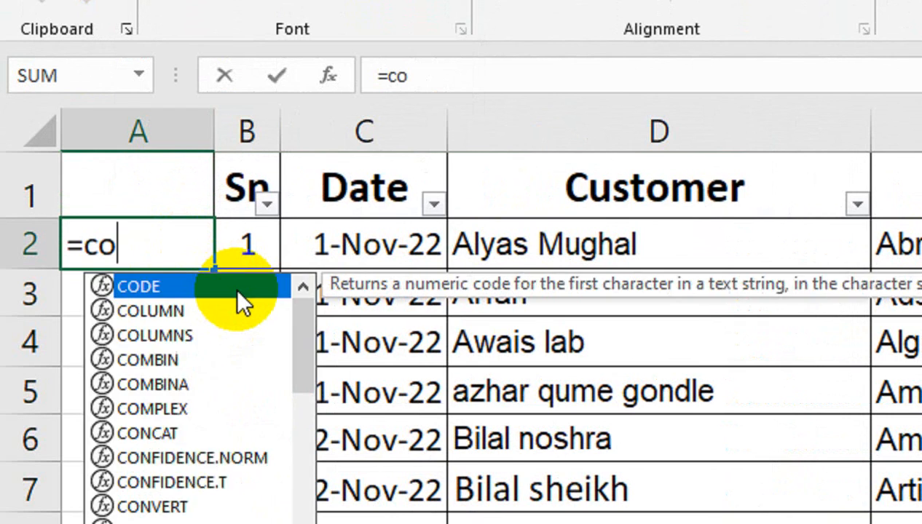
{"action": "key", "text": "Down"}
{"action": "key", "text": "Down"}
{"action": "key", "text": "Down"}
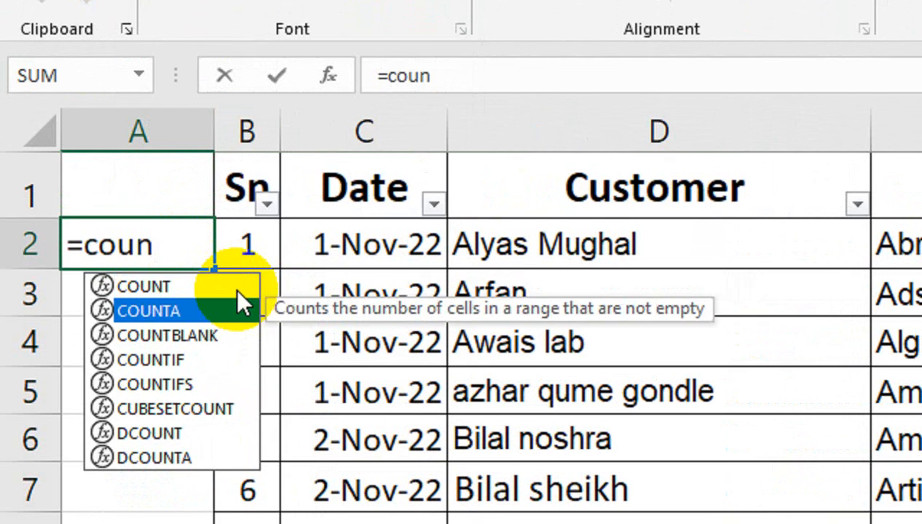
{"action": "key", "text": "Tab"}
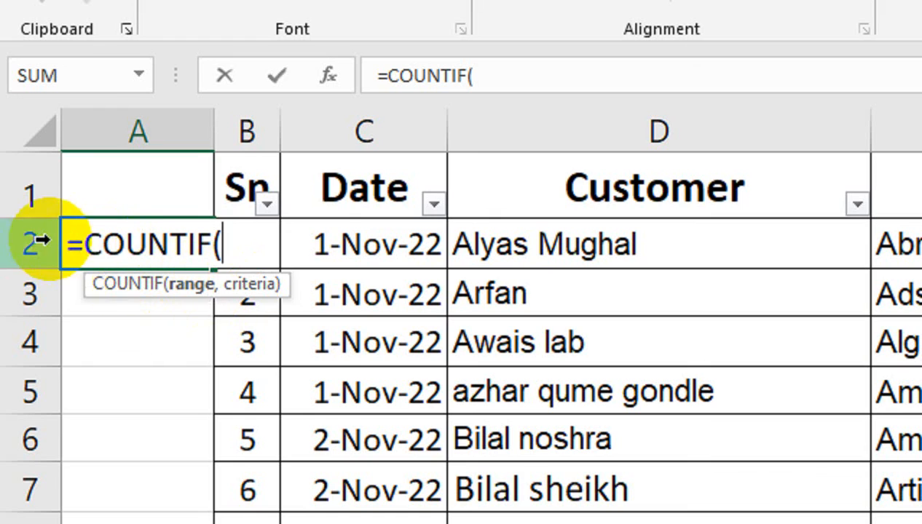
{"action": "left_click", "coordinate": [509, 244]}
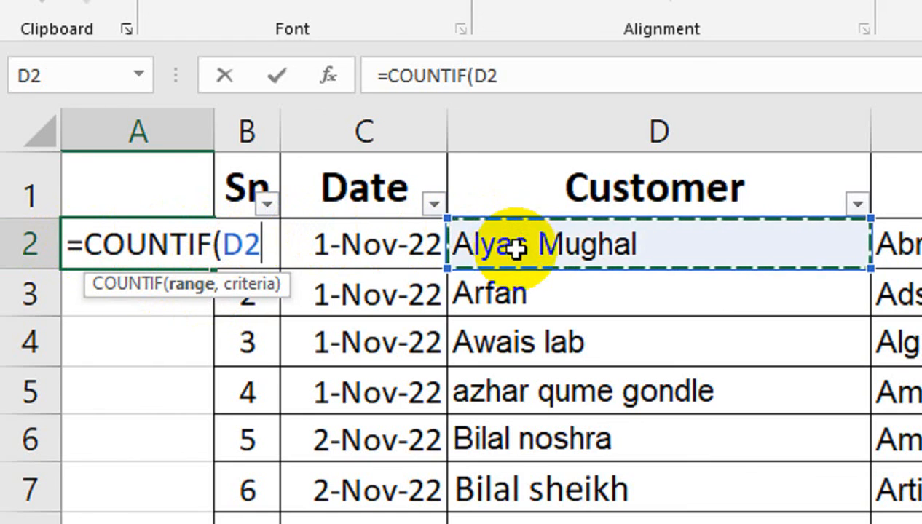
{"action": "type", "text": ":"}
{"action": "left_click", "coordinate": [515, 246]}
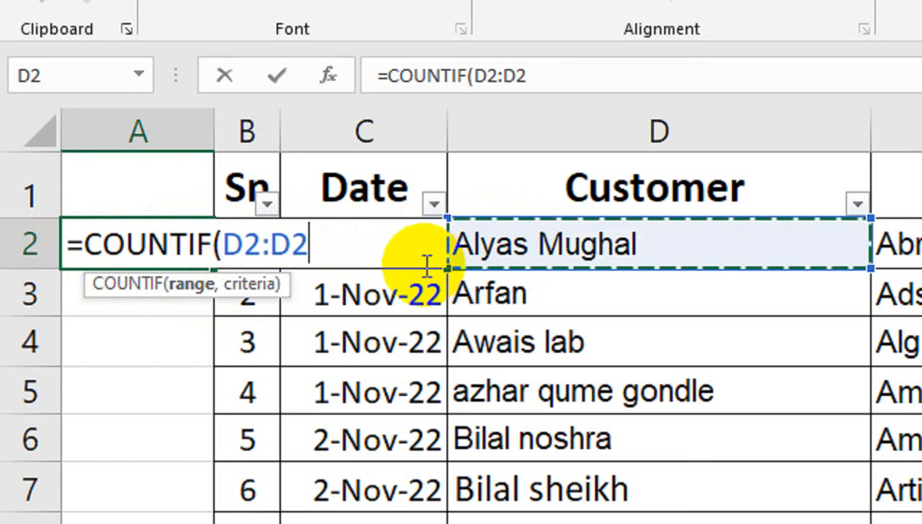
{"action": "type", "text": ","}
{"action": "left_click", "coordinate": [568, 242]}
{"action": "type", "text": ")&"}
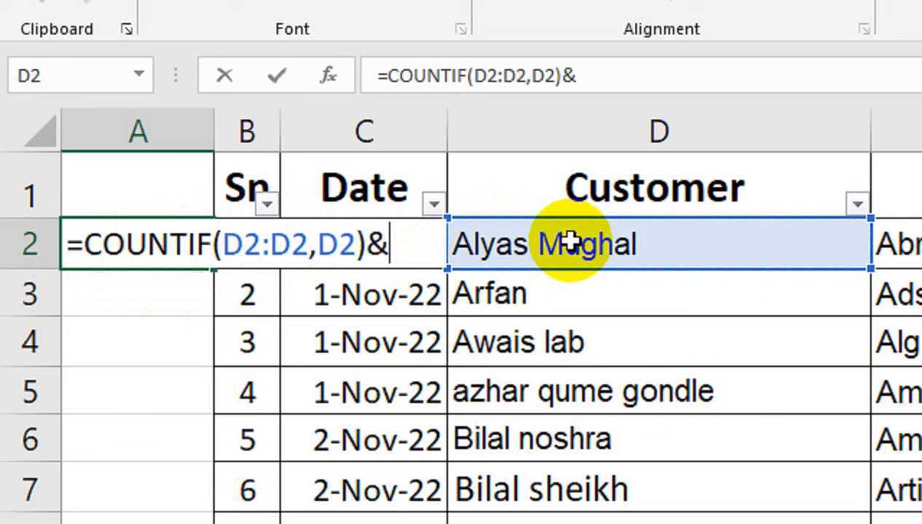
{"action": "left_click", "coordinate": [236, 187]}
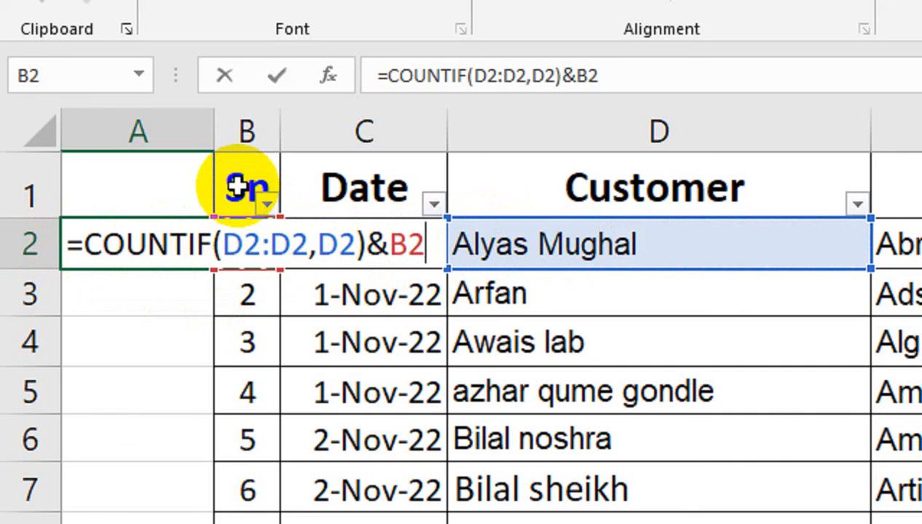
{"action": "key", "text": "BackSpace"}
{"action": "key", "text": "BackSpace"}
{"action": "key", "text": "BackSpace"}
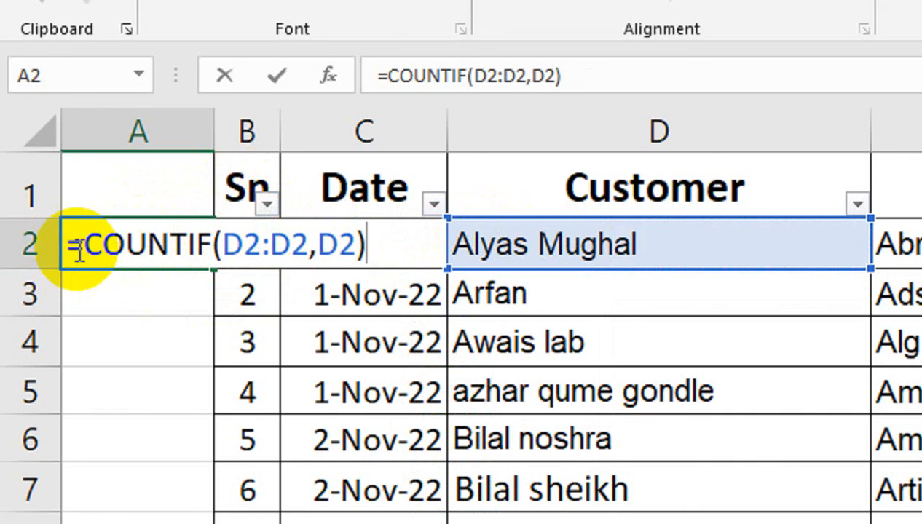
Prefix the count in A2 with B2& and make the range start absolute, giving =B2&COUNTIF($D$2:D2,D2)
{"action": "left_click", "coordinate": [230, 202]}
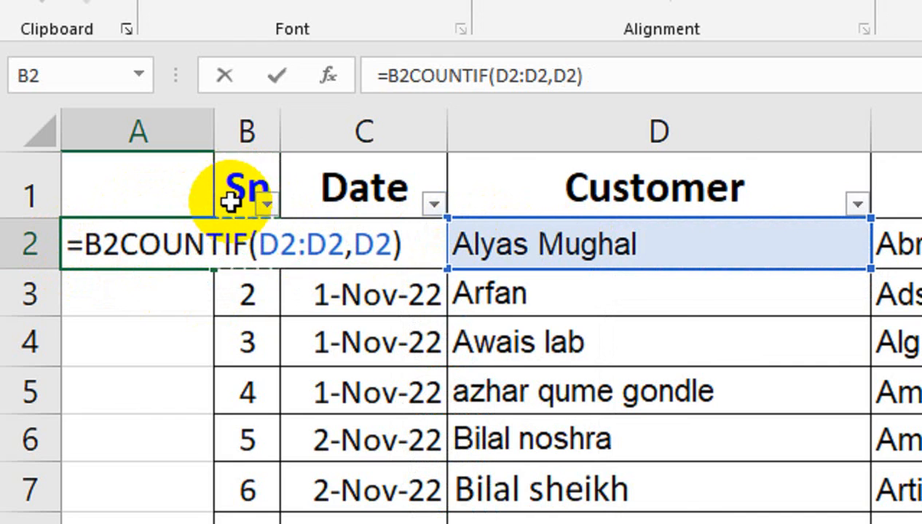
{"action": "type", "text": "&"}
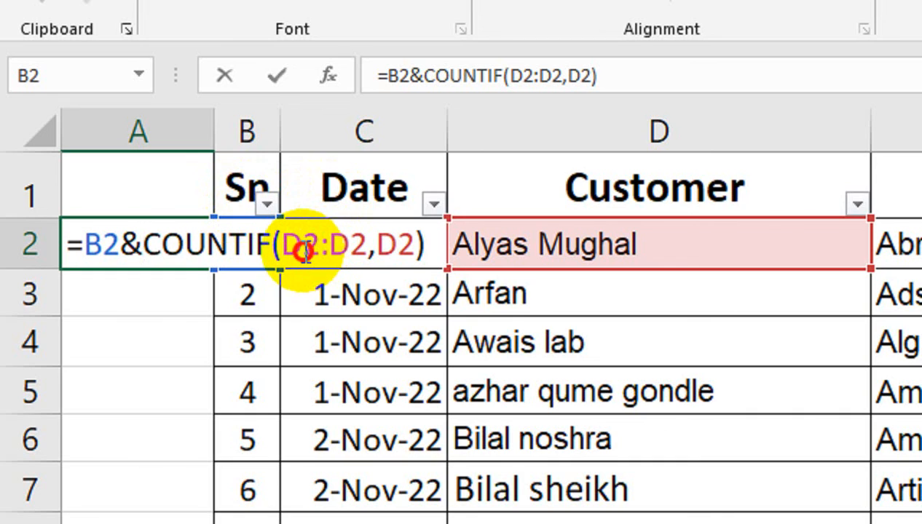
{"action": "left_click", "coordinate": [302, 251]}
{"action": "double_click", "coordinate": [302, 252]}
{"action": "key", "text": "F4"}
{"action": "key", "text": "Return"}
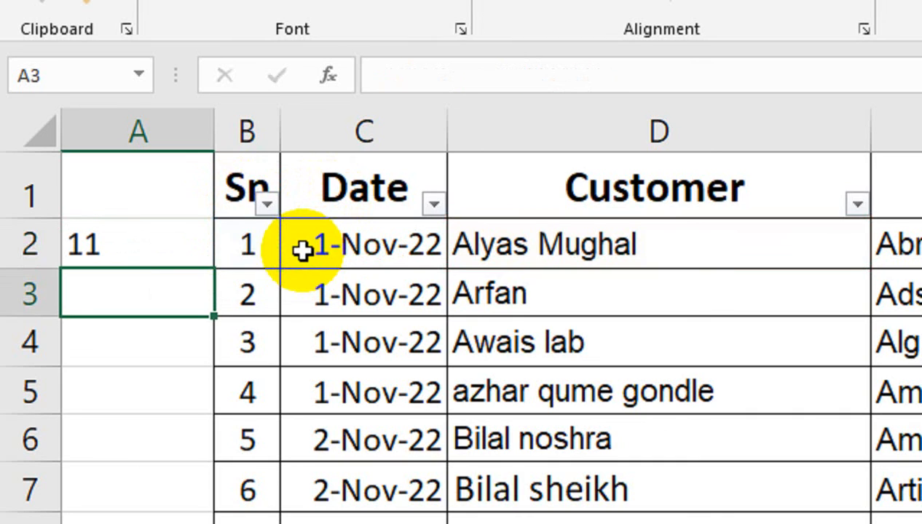
Replace B2 with D2 in the A2 formula, giving =D2&COUNTIF($D$2:D2,D2), and autofit column A
{"action": "left_click", "coordinate": [198, 248]}
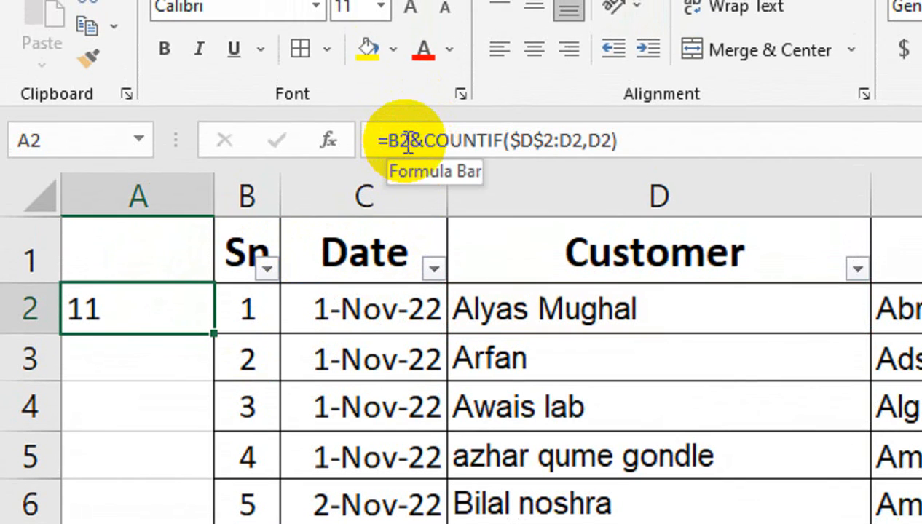
{"action": "double_click", "coordinate": [397, 140]}
{"action": "left_click", "coordinate": [560, 318]}
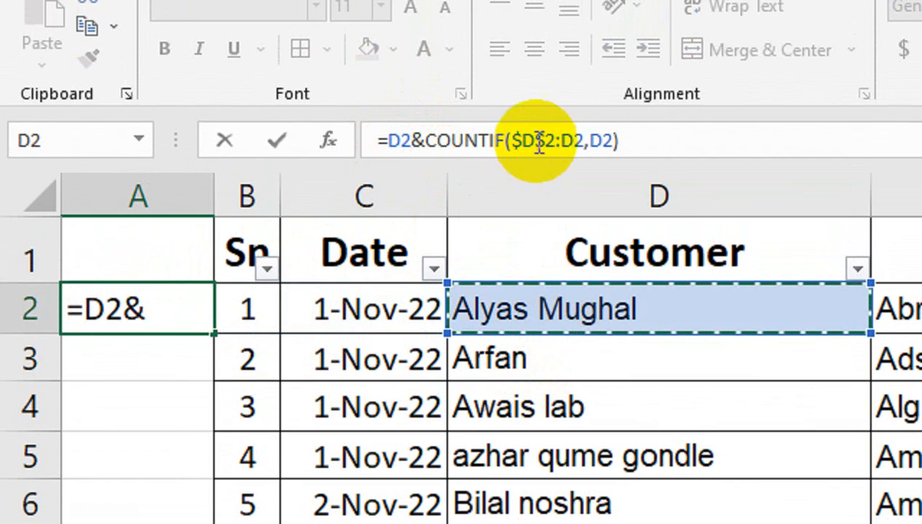
{"action": "key", "text": "Return"}
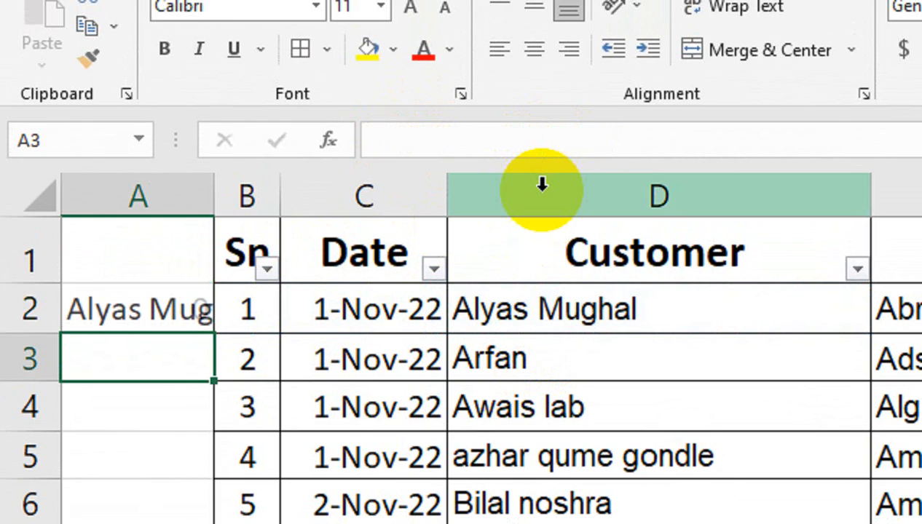
{"action": "left_click", "coordinate": [127, 311]}
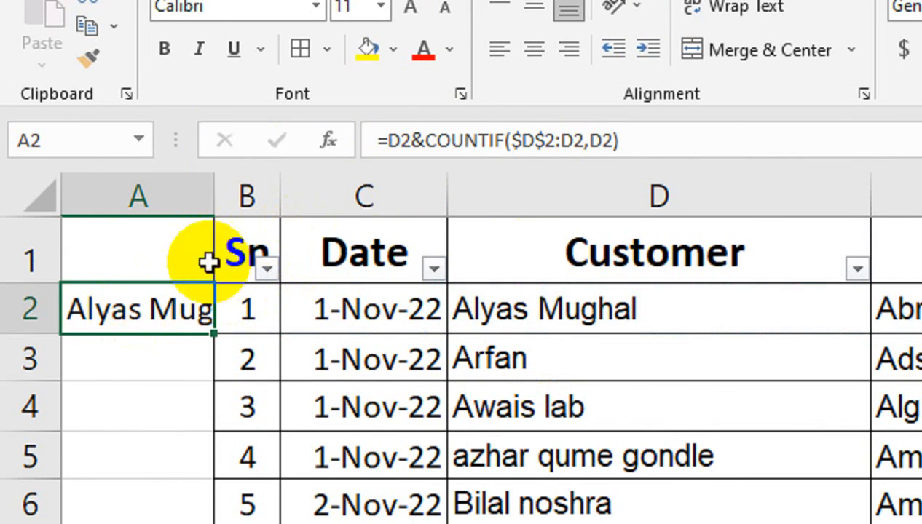
{"action": "double_click", "coordinate": [215, 198]}
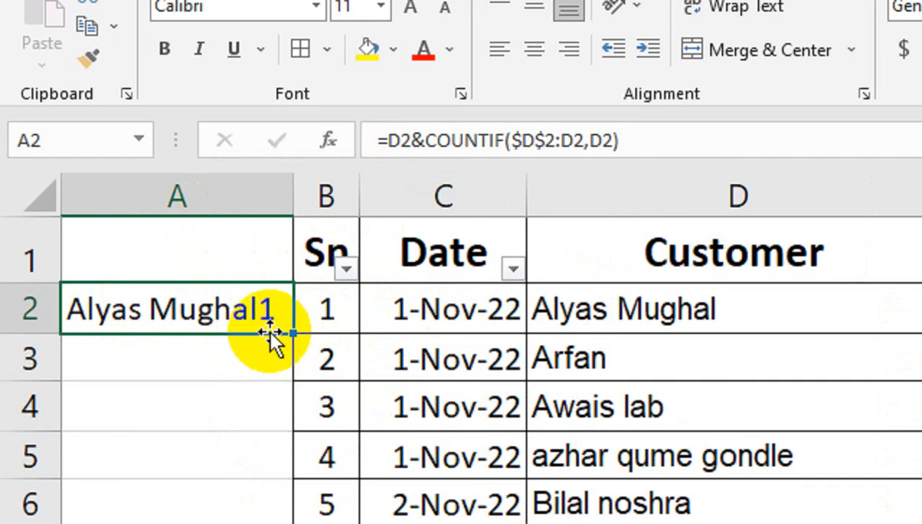
Rearrange the A2 formula so the count precedes the customer, giving =COUNTIF($D$2:D2,D2)&D2
{"action": "left_click", "coordinate": [421, 135]}
{"action": "left_click_drag", "start_coordinate": [421, 135], "coordinate": [393, 142]}
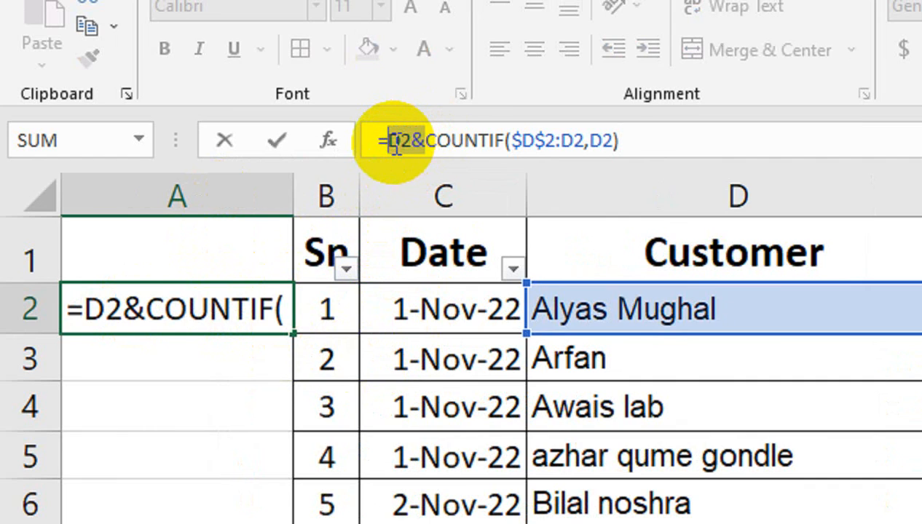
{"action": "key", "text": "BackSpace"}
{"action": "left_click", "coordinate": [603, 151]}
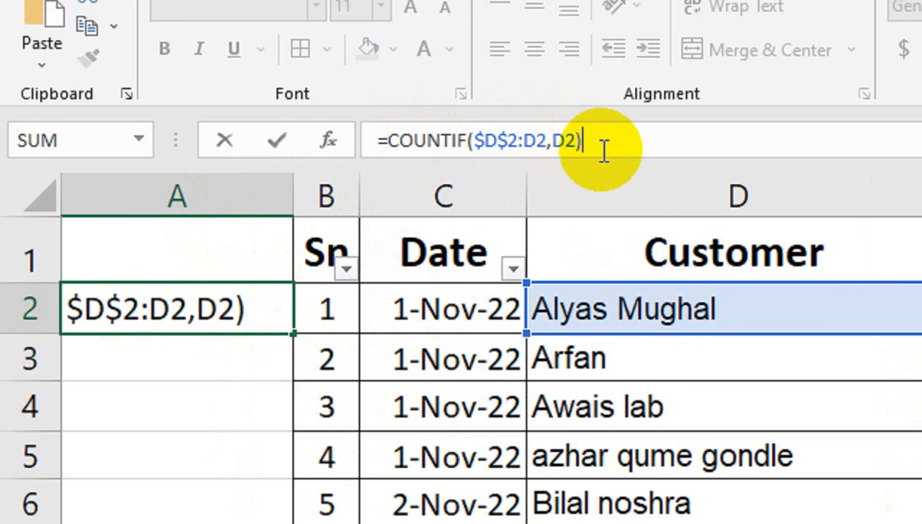
{"action": "type", "text": "&D2&"}
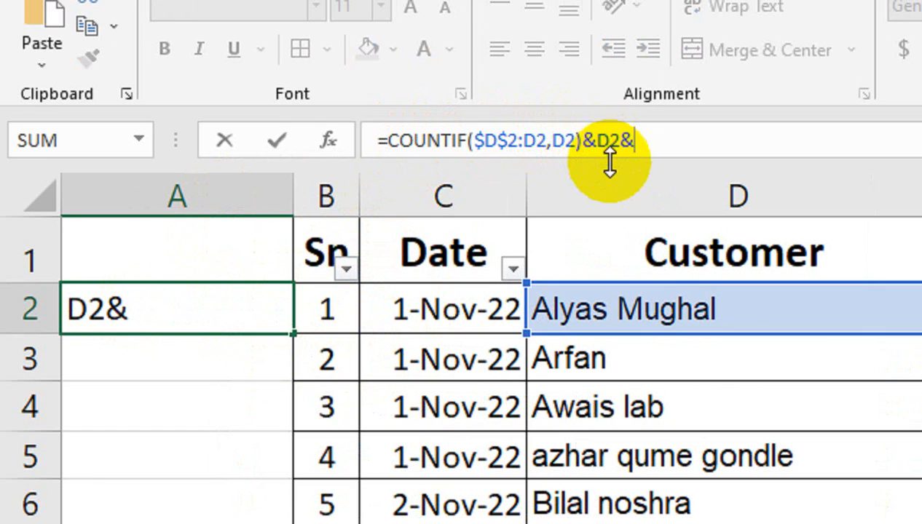
{"action": "key", "text": "Return"}
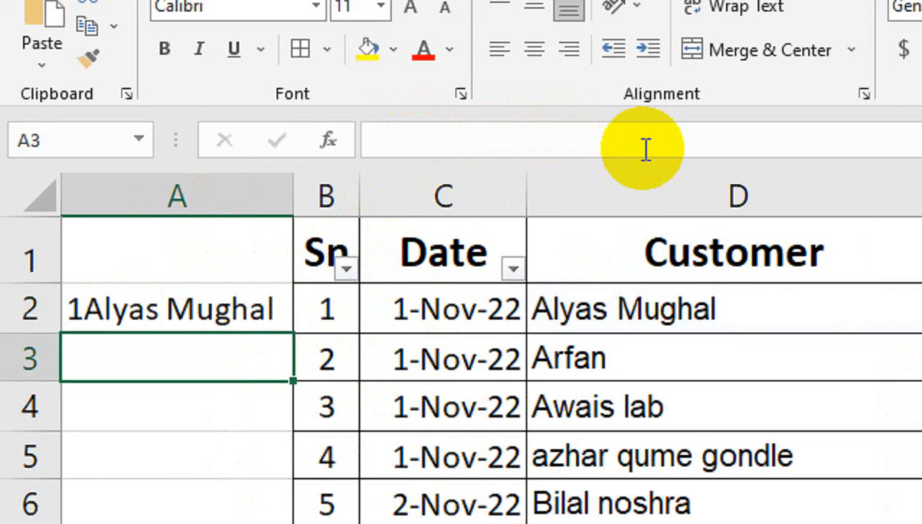
Fill the numbered customer key formula from A2 down column A for all sale entries
{"action": "left_click", "coordinate": [240, 304]}
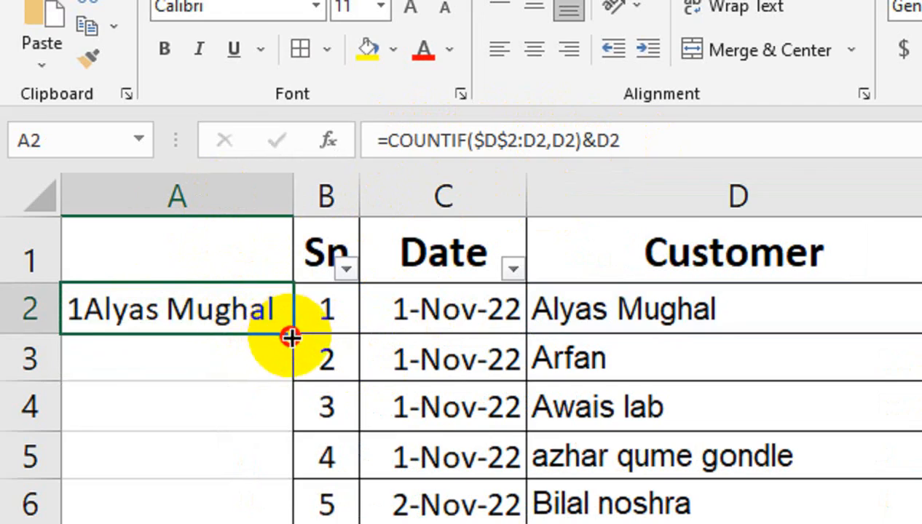
{"action": "left_click_drag", "start_coordinate": [290, 337], "coordinate": [360, 411]}
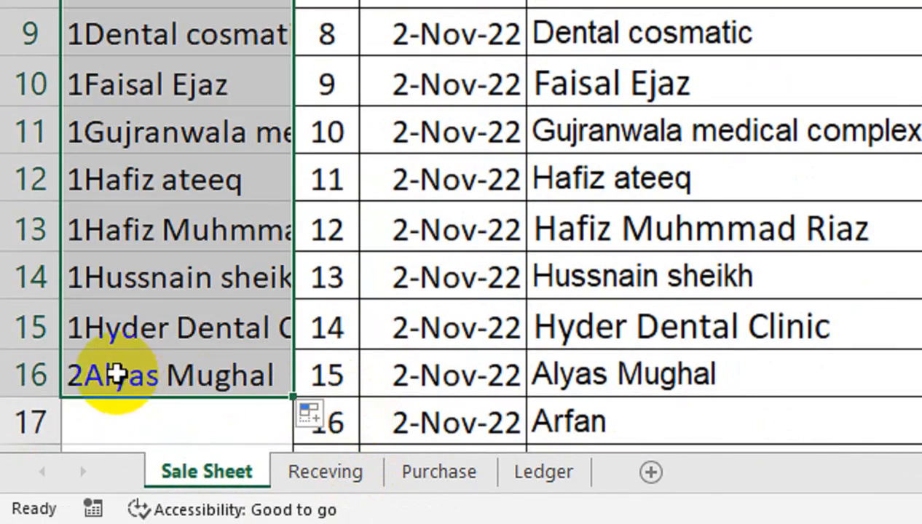
{"action": "scroll", "coordinate": [134, 369], "scroll_direction": "up", "scroll_amount": 3}
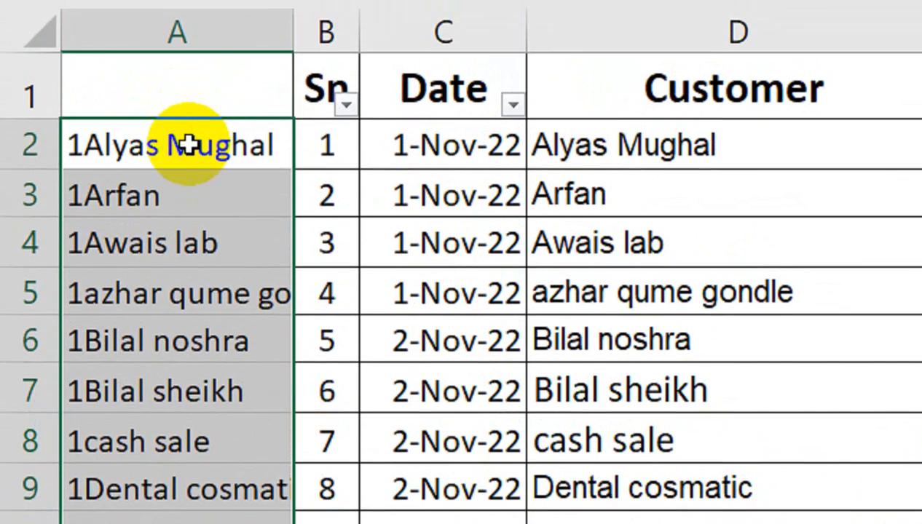
{"action": "left_click", "coordinate": [185, 144]}
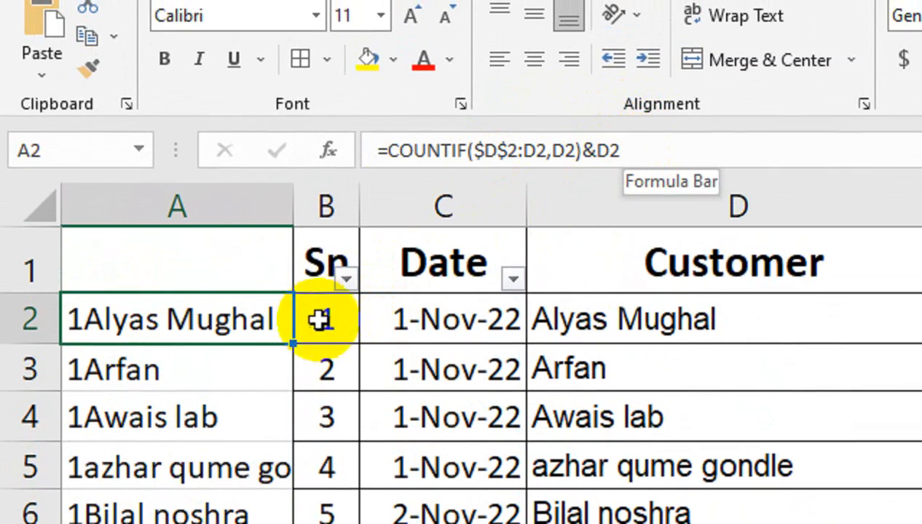
{"action": "double_click", "coordinate": [290, 344]}
{"action": "scroll", "coordinate": [286, 347], "scroll_direction": "down", "scroll_amount": 5}
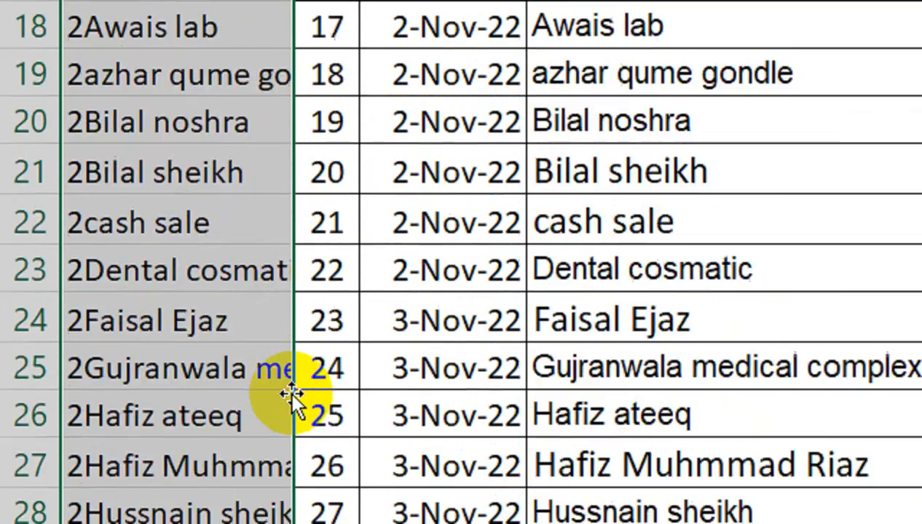
{"action": "scroll", "coordinate": [290, 393], "scroll_direction": "down", "scroll_amount": 3}
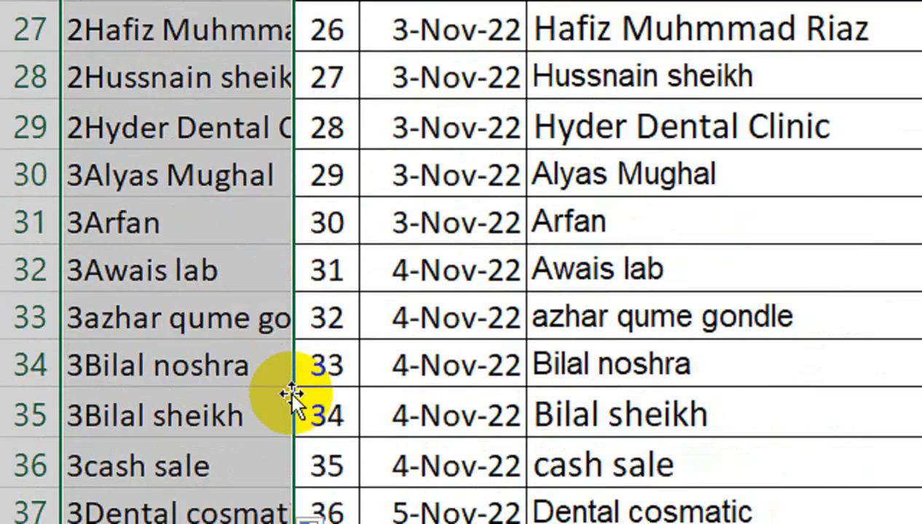
Hide the customer key column A on the Sale Sheet
{"action": "scroll", "coordinate": [177, 122], "scroll_direction": "up", "scroll_amount": 5}
{"action": "right_click", "coordinate": [178, 185]}
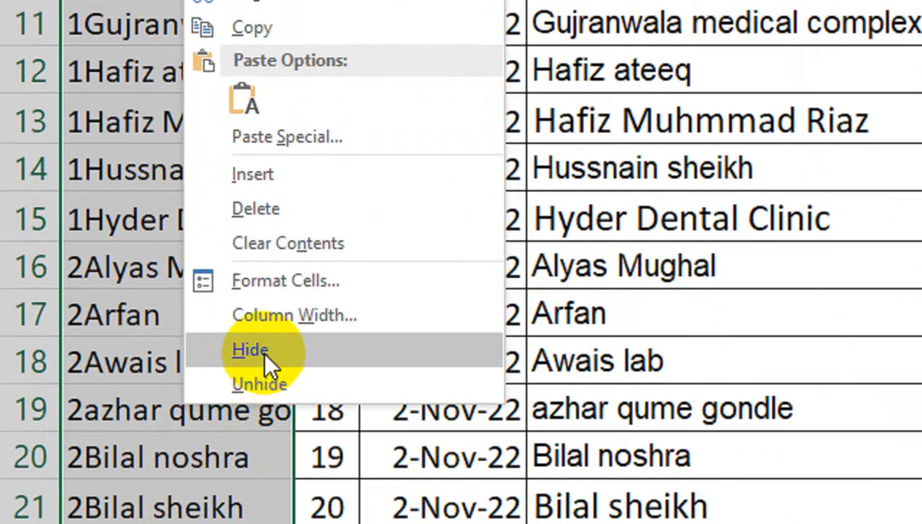
{"action": "left_click", "coordinate": [262, 351]}
{"action": "scroll", "coordinate": [282, 185], "scroll_direction": "up", "scroll_amount": 4}
{"action": "left_click", "coordinate": [257, 130]}
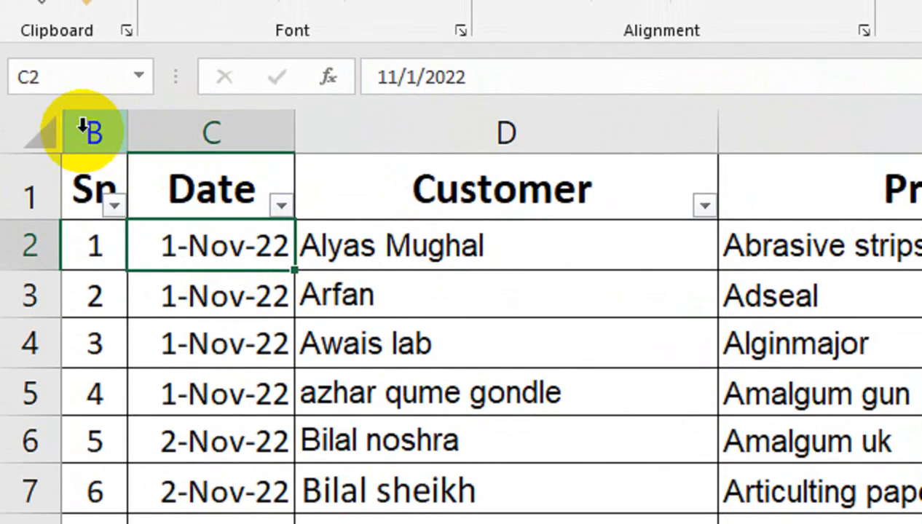
Unhide the customer key column A on the Sale Sheet
{"action": "right_click", "coordinate": [83, 126]}
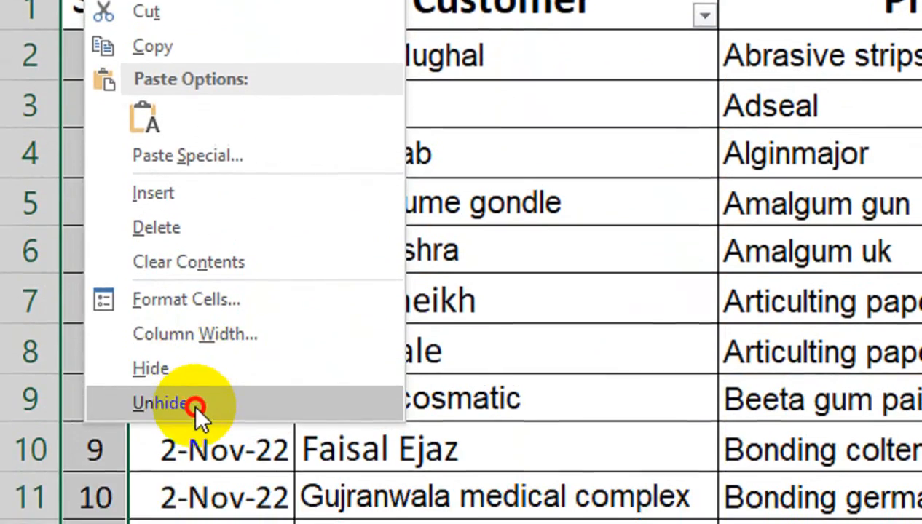
{"action": "left_click", "coordinate": [197, 503]}
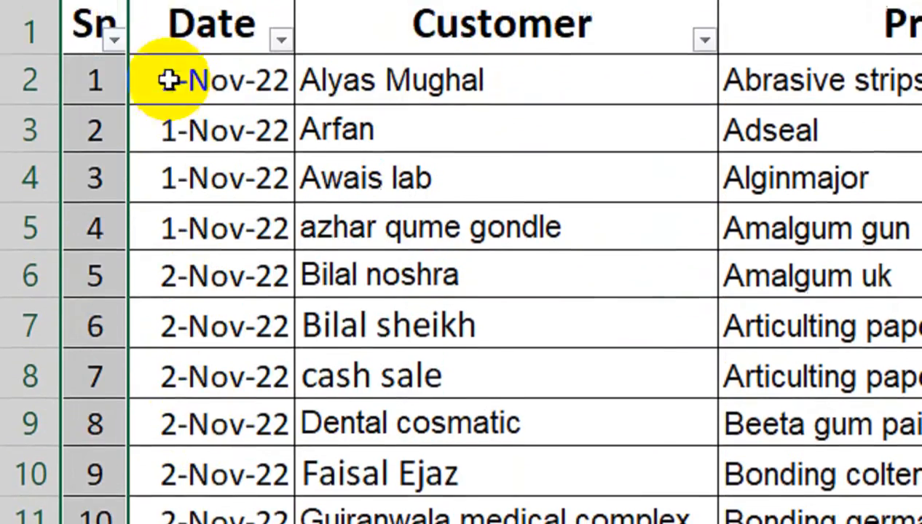
{"action": "left_click", "coordinate": [94, 26]}
{"action": "left_click", "coordinate": [30, 145]}
{"action": "right_click", "coordinate": [72, 147]}
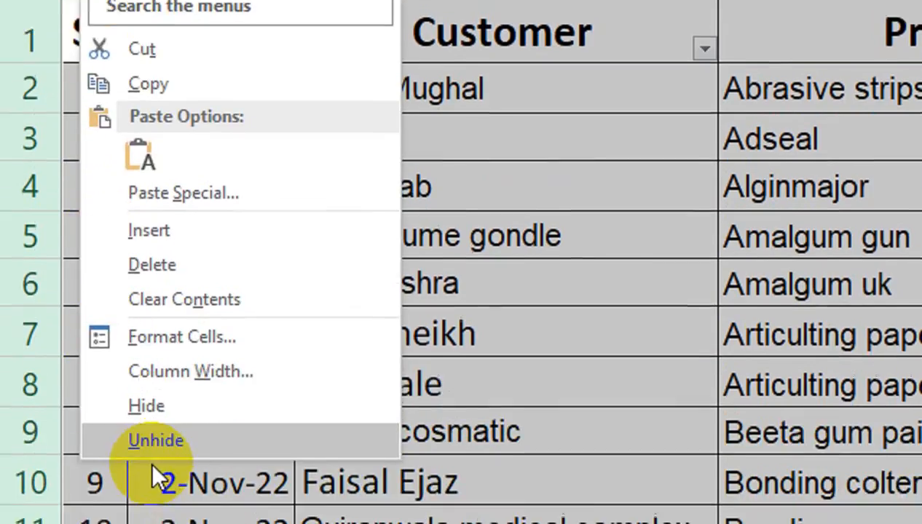
{"action": "left_click", "coordinate": [171, 440]}
{"action": "left_click", "coordinate": [182, 131]}
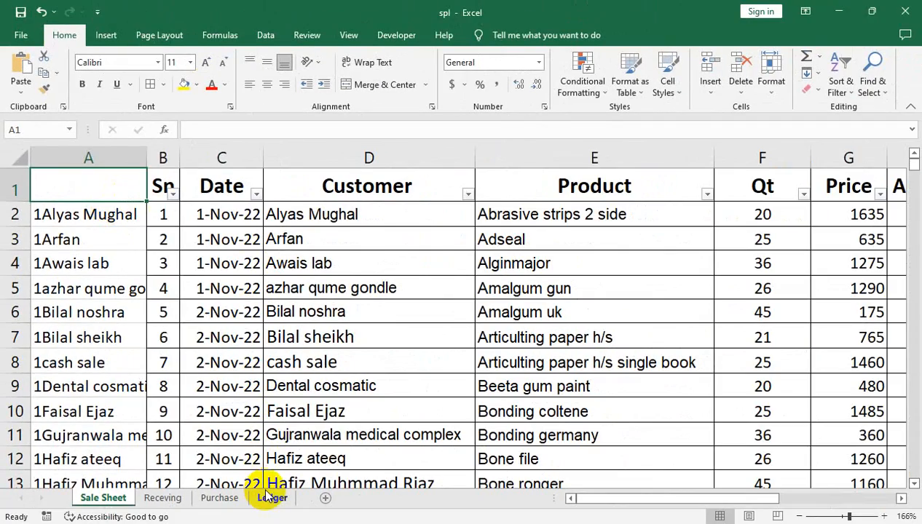
Start a VLOOKUP in Ledger cell B7 with the lookup value $A7&$C$3, joining the serial number and customer name
{"action": "left_click", "coordinate": [269, 497]}
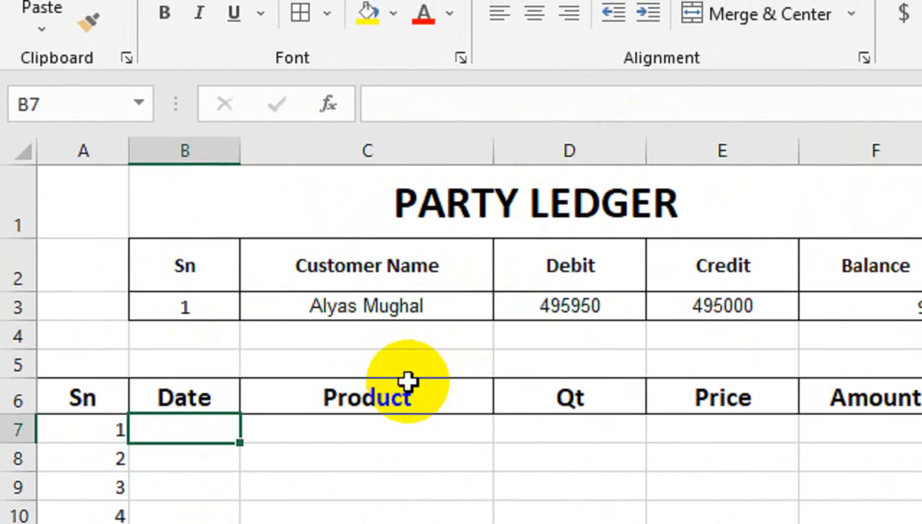
{"action": "type", "text": "=vl"}
{"action": "key", "text": "Tab"}
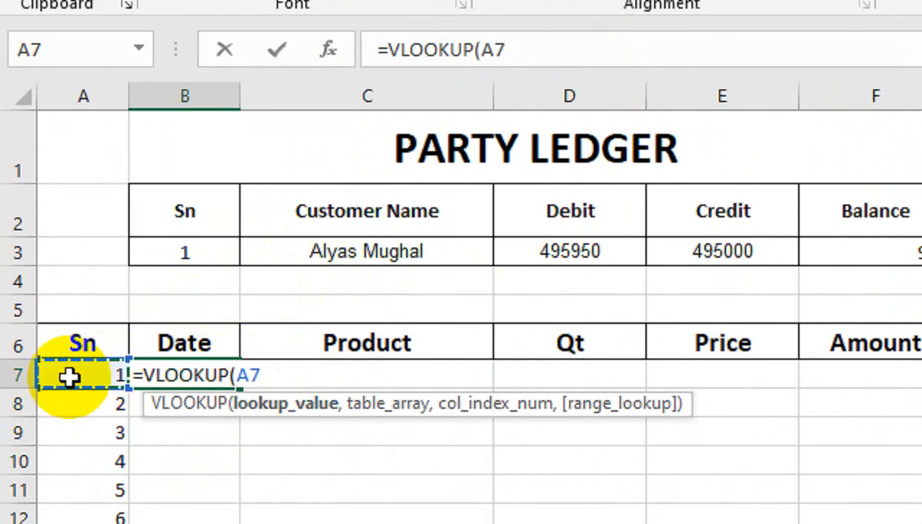
{"action": "type", "text": "&"}
{"action": "left_click", "coordinate": [391, 249]}
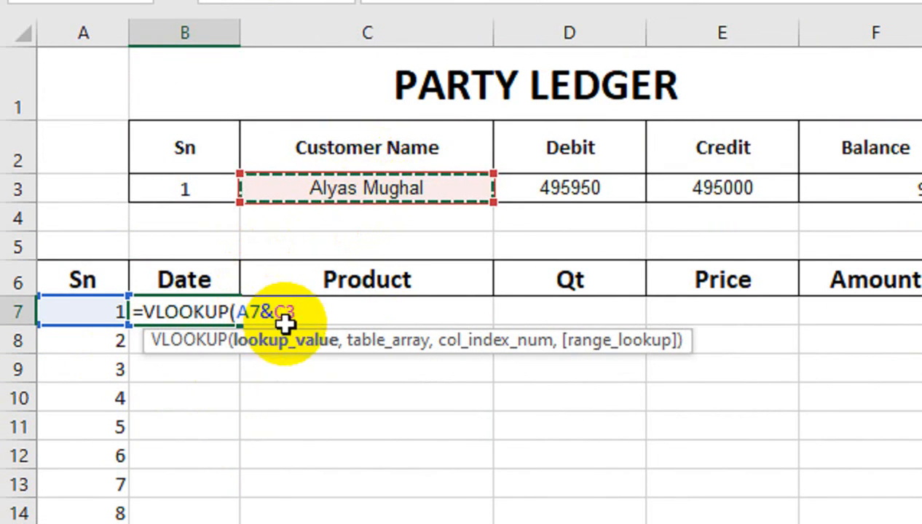
{"action": "left_click", "coordinate": [238, 312]}
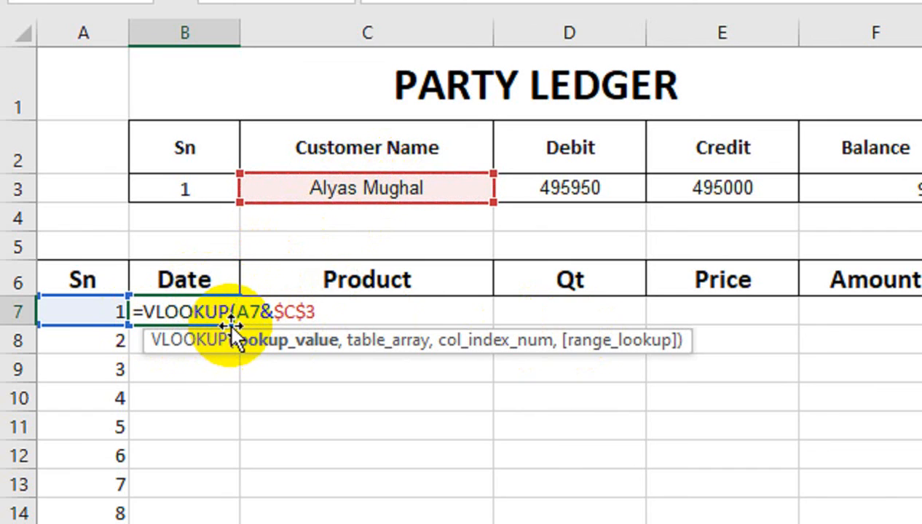
{"action": "type", "text": "$"}
{"action": "left_click", "coordinate": [369, 309]}
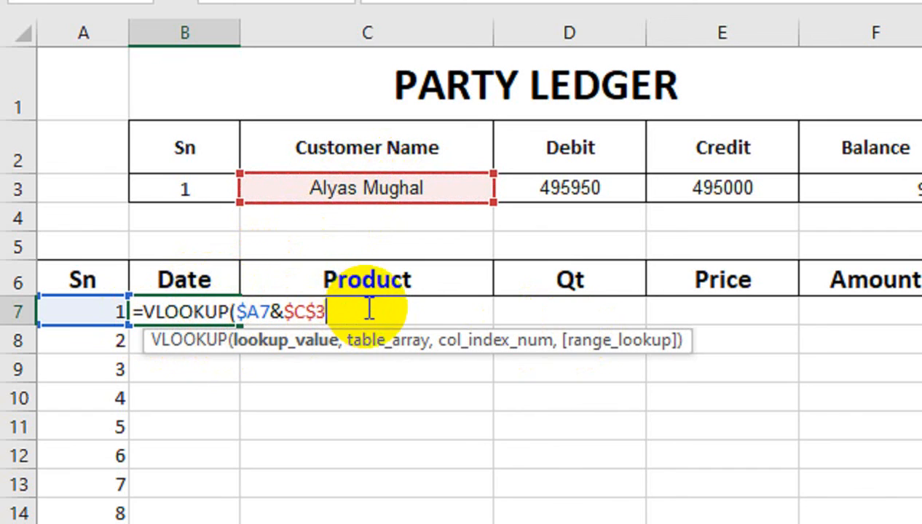
{"action": "type", "text": ","}
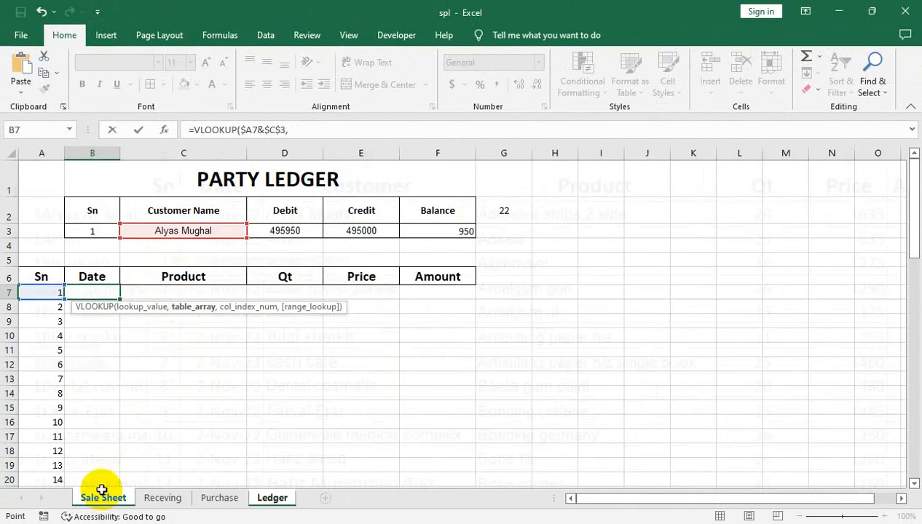
Set the VLOOKUP table array to the absolute Sale Sheet range $A$1:$H$323
{"action": "left_click", "coordinate": [102, 497]}
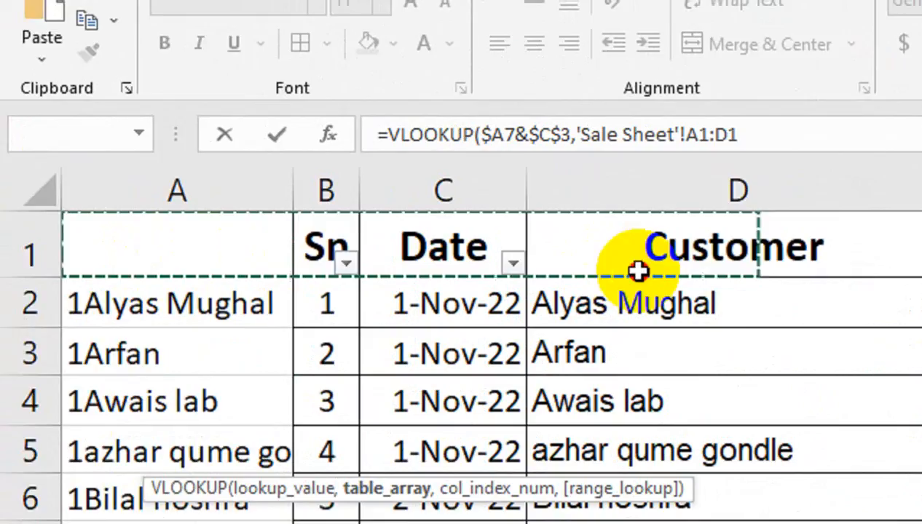
{"action": "left_click_drag", "start_coordinate": [637, 270], "coordinate": [756, 422]}
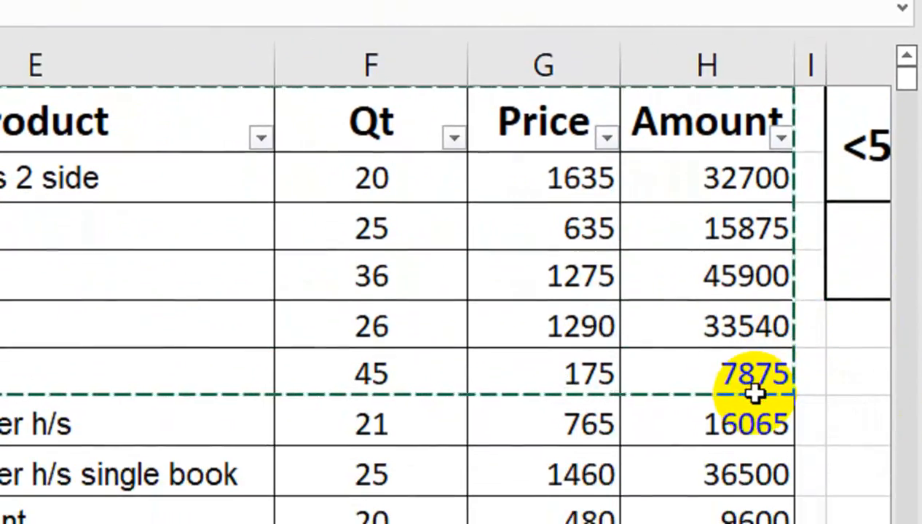
{"action": "key", "text": "ctrl+shift+Down"}
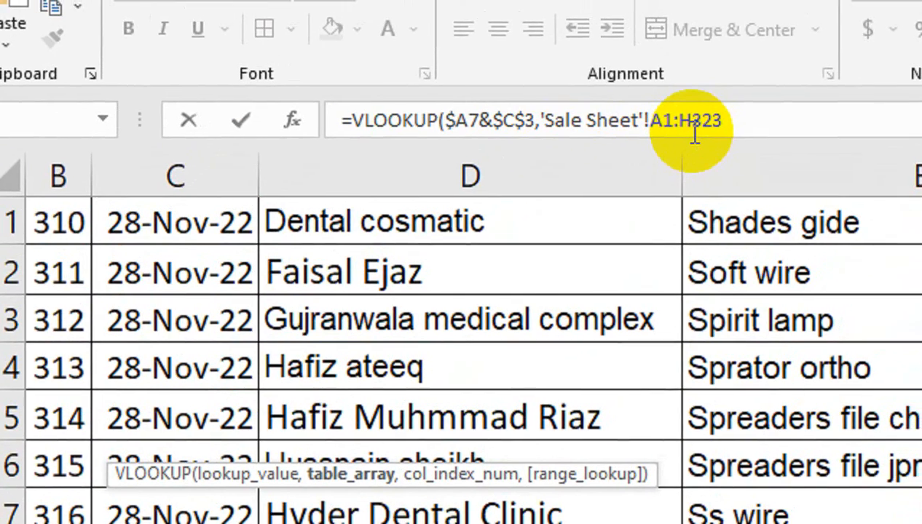
{"action": "key", "text": "F4"}
{"action": "type", "text": ","}
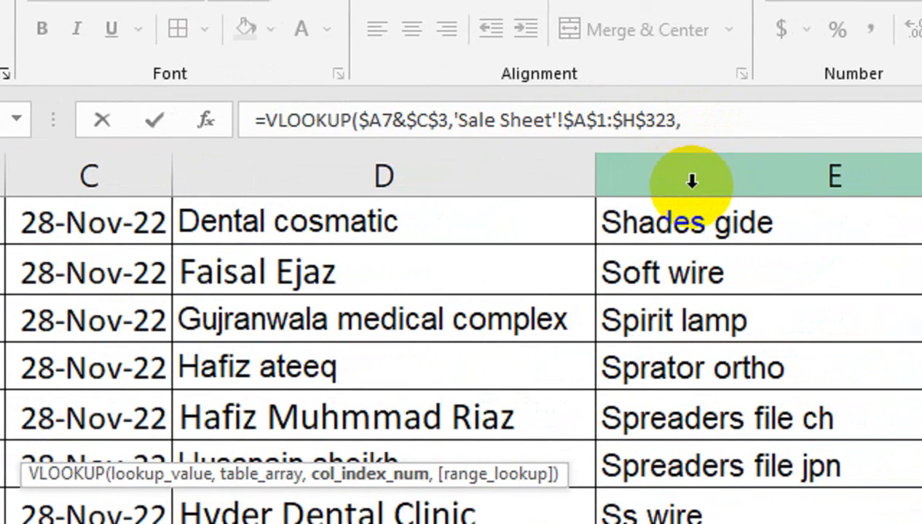
Nest a MATCH as the column index, with the Ledger Date header B$6 as its lookup value
{"action": "type", "text": "mat"}
{"action": "key", "text": "Tab"}
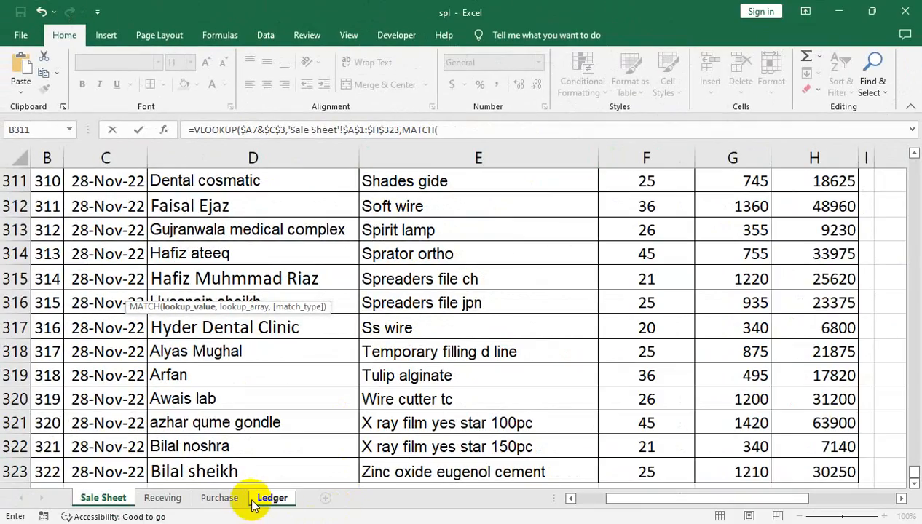
{"action": "left_click", "coordinate": [269, 498]}
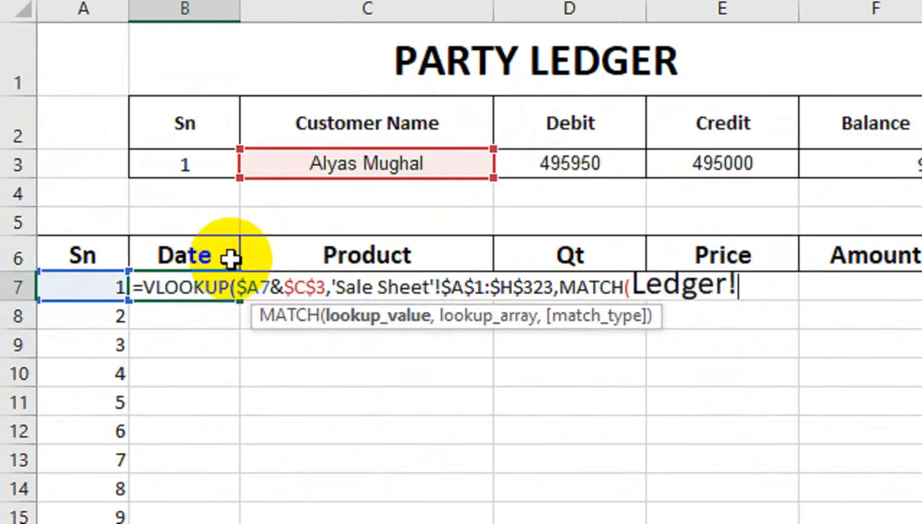
{"action": "left_click", "coordinate": [121, 273]}
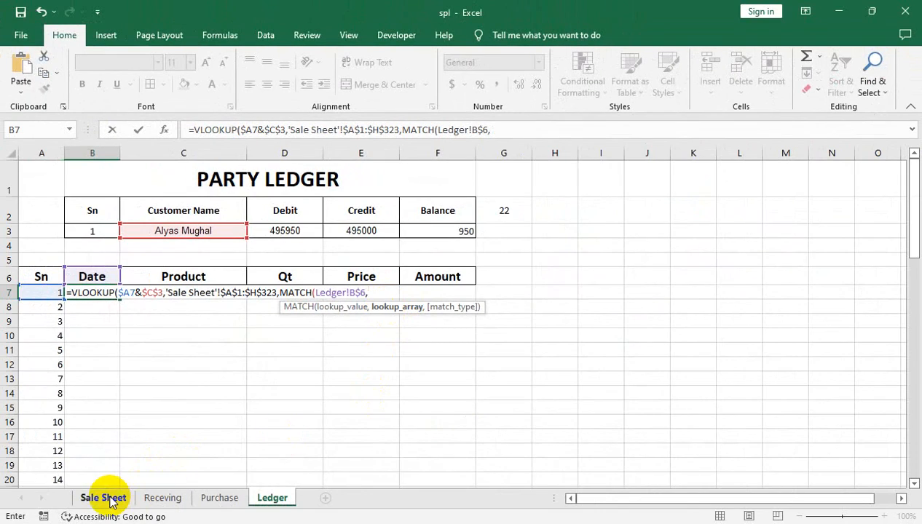
Set the MATCH lookup array to the Sale Sheet headers $A$1:$H$1 with match type 0, and close the MATCH
{"action": "left_click", "coordinate": [103, 497]}
{"action": "scroll", "coordinate": [137, 205], "scroll_direction": "up", "scroll_amount": 19}
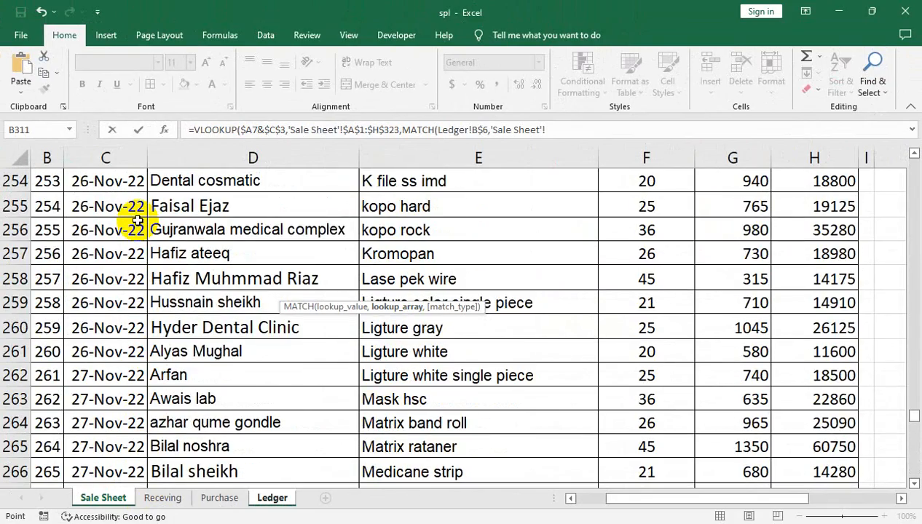
{"action": "key", "text": "ctrl+Up"}
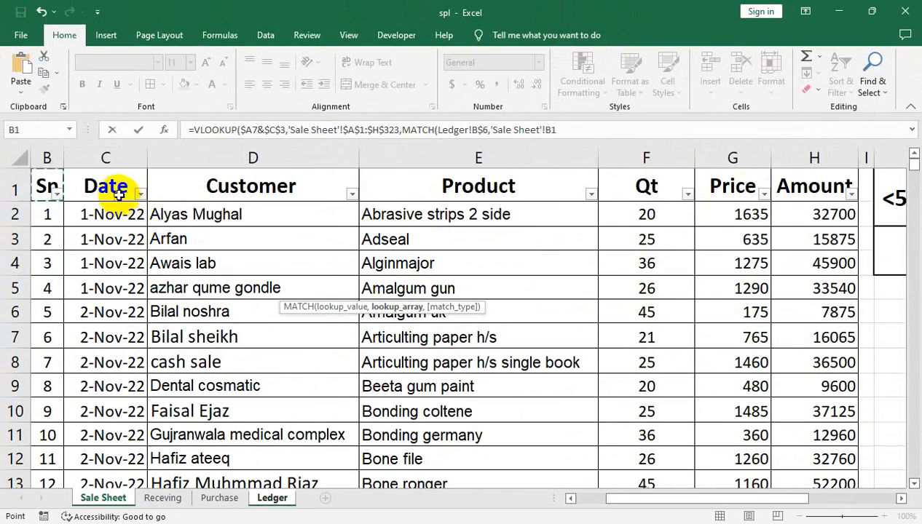
{"action": "left_click_drag", "start_coordinate": [40, 185], "coordinate": [72, 189]}
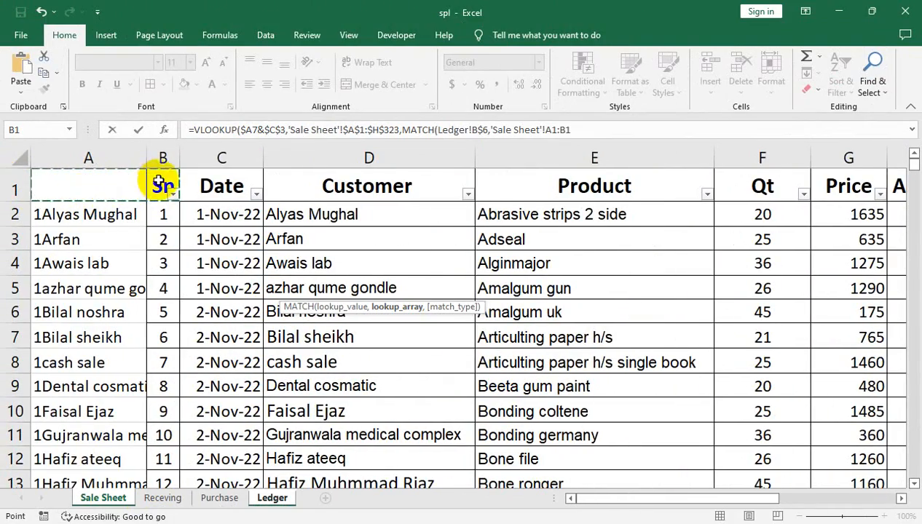
{"action": "left_click_drag", "start_coordinate": [159, 184], "coordinate": [825, 199]}
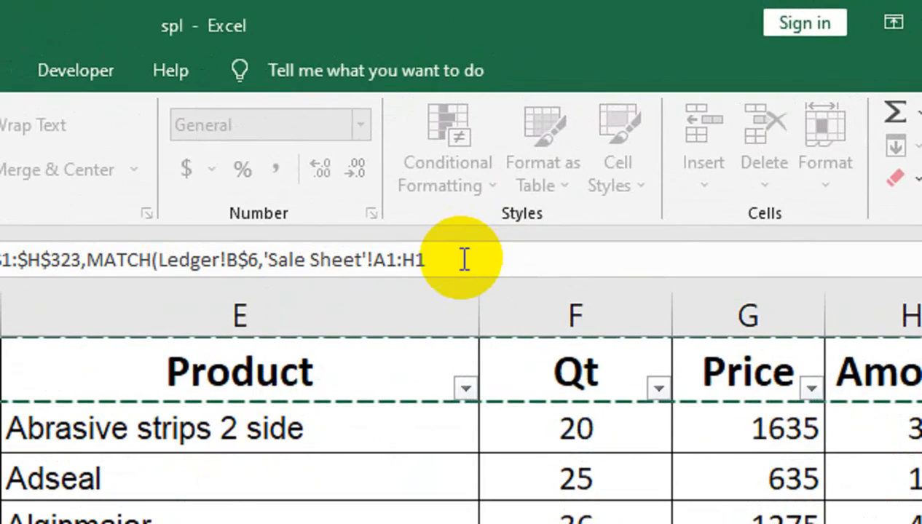
{"action": "key", "text": "F4"}
{"action": "type", "text": ","}
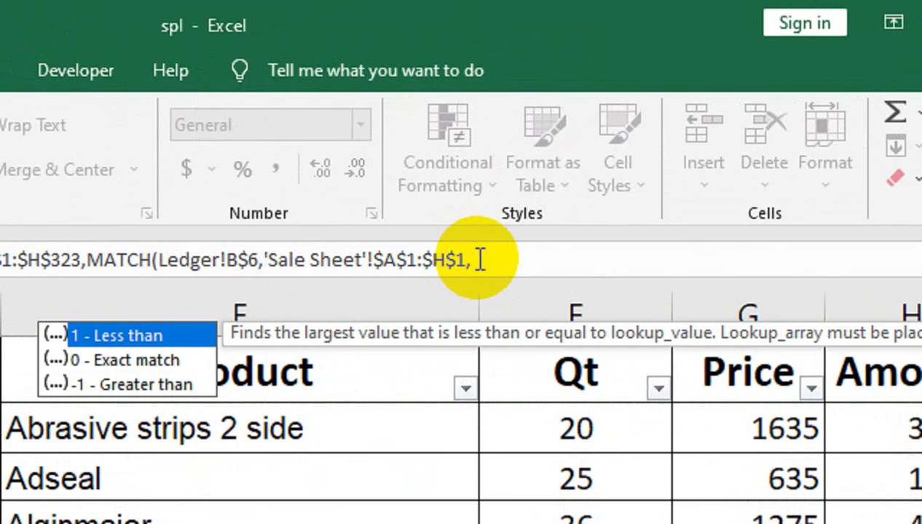
{"action": "type", "text": "0),"}
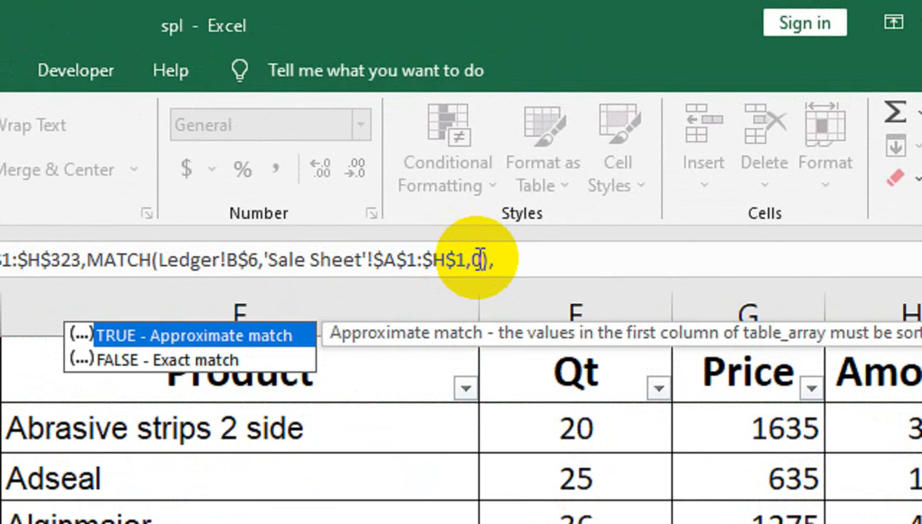
Complete the B7 VLOOKUP with FALSE for an exact match, and format the cell as a d-mmm-yy date
{"action": "key", "text": "Down"}
{"action": "key", "text": "Tab"}
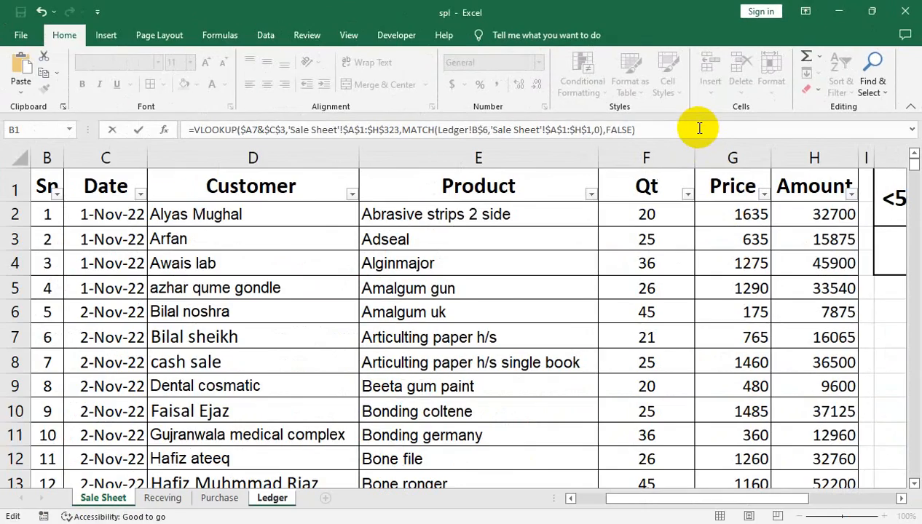
{"action": "key", "text": "Return"}
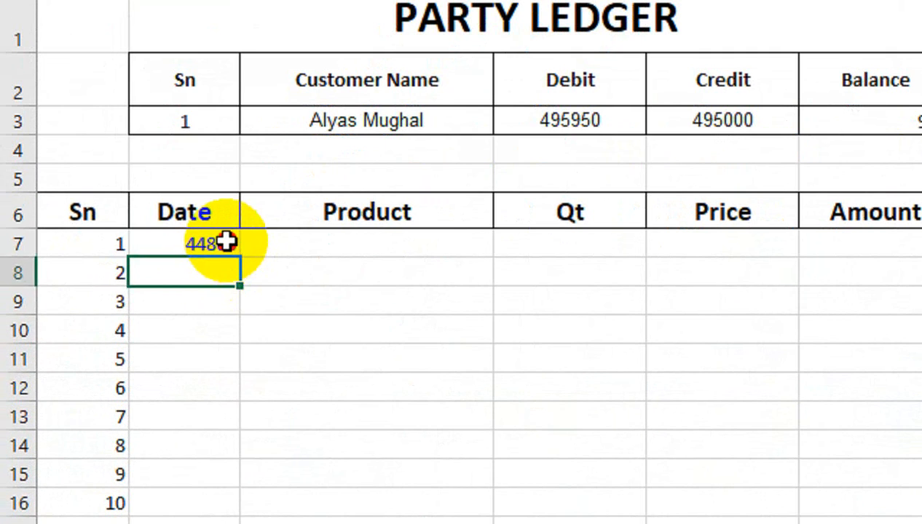
{"action": "left_click", "coordinate": [112, 292]}
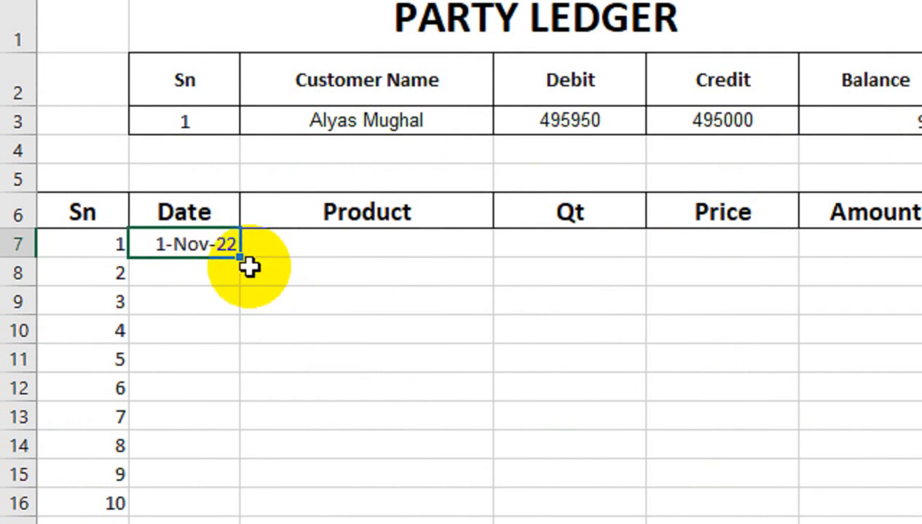
{"action": "left_click", "coordinate": [246, 260]}
{"action": "left_click", "coordinate": [233, 251]}
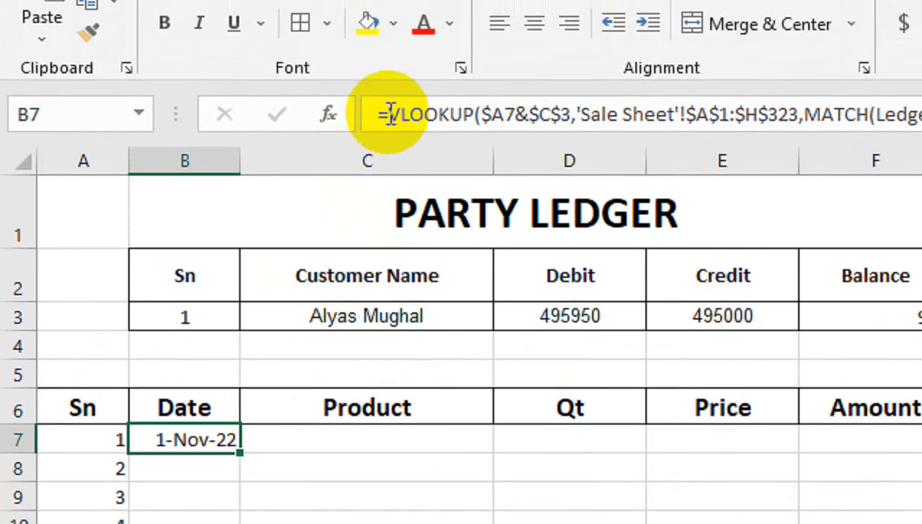
Wrap the B7 formula in IFERROR with "" as the fallback, and fill it down the Date column to row 66
{"action": "left_click", "coordinate": [387, 115]}
{"action": "type", "text": "if"}
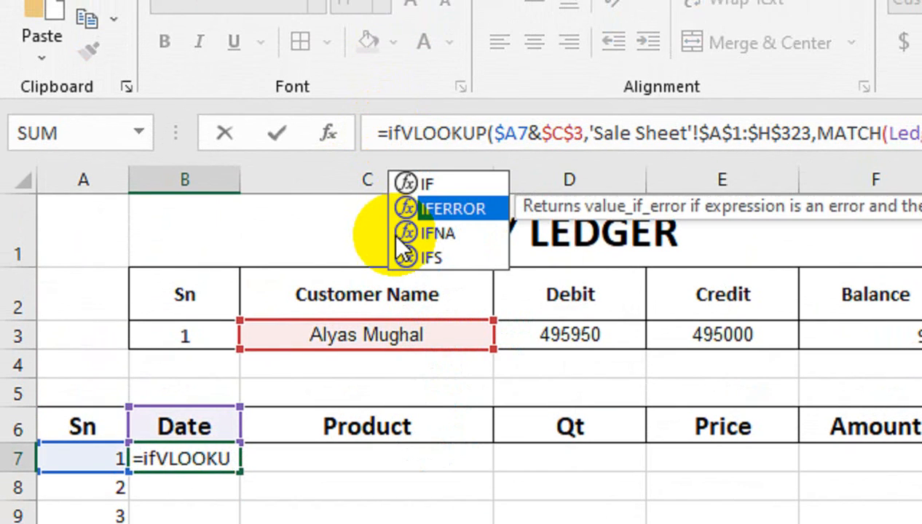
{"action": "double_click", "coordinate": [405, 209]}
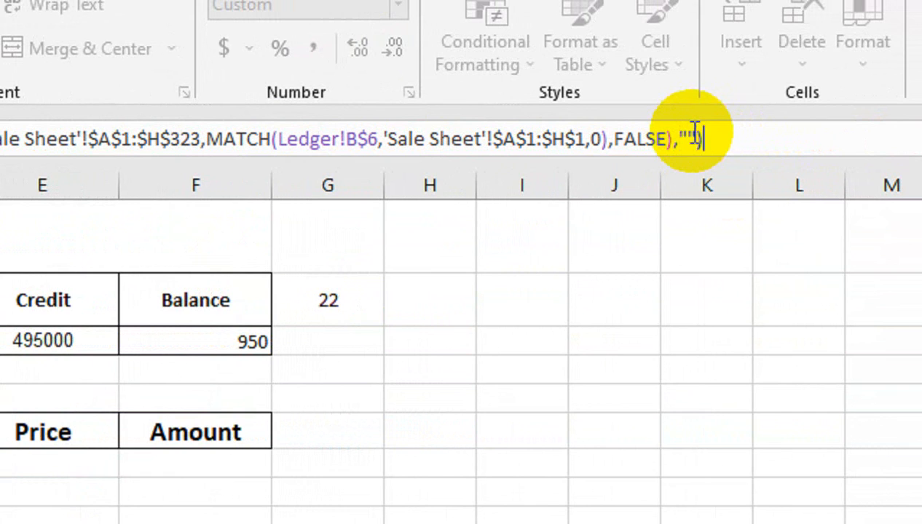
{"action": "key", "text": "Return"}
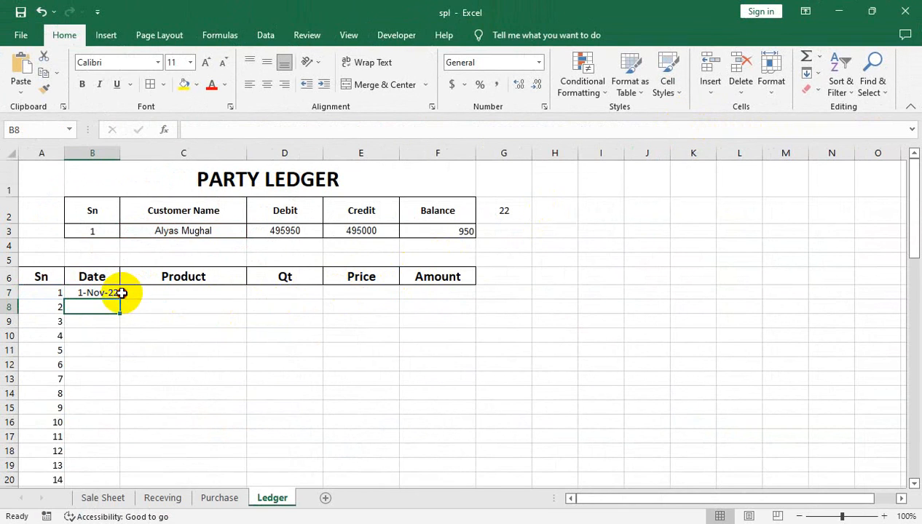
{"action": "left_click", "coordinate": [114, 295]}
{"action": "left_click_drag", "start_coordinate": [115, 295], "coordinate": [120, 458]}
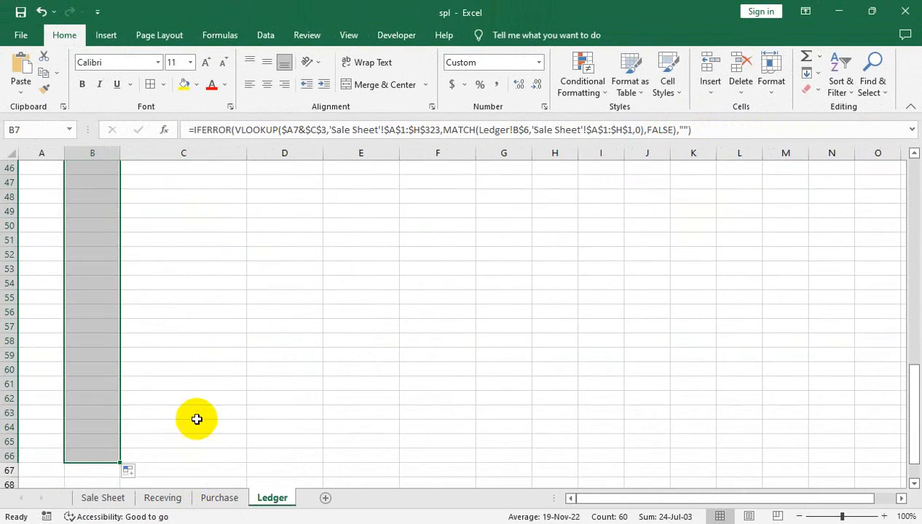
Inspect the filled serial number and date formulas in the blank rows below the ledger entries and the dates listed above
{"action": "scroll", "coordinate": [120, 364], "scroll_direction": "up", "scroll_amount": 6}
{"action": "left_click", "coordinate": [26, 292]}
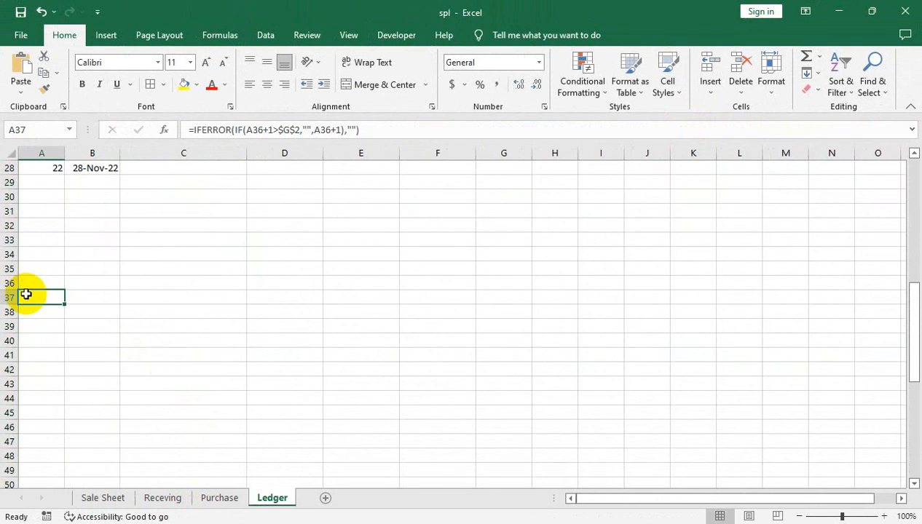
{"action": "double_click", "coordinate": [27, 297]}
{"action": "key", "text": "Return"}
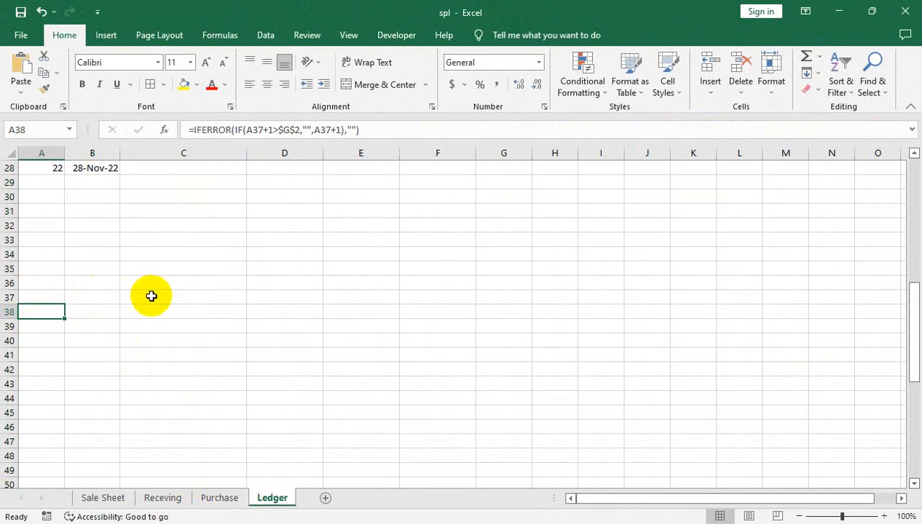
{"action": "double_click", "coordinate": [103, 312]}
{"action": "key", "text": "Return"}
{"action": "scroll", "coordinate": [104, 312], "scroll_direction": "up", "scroll_amount": 5}
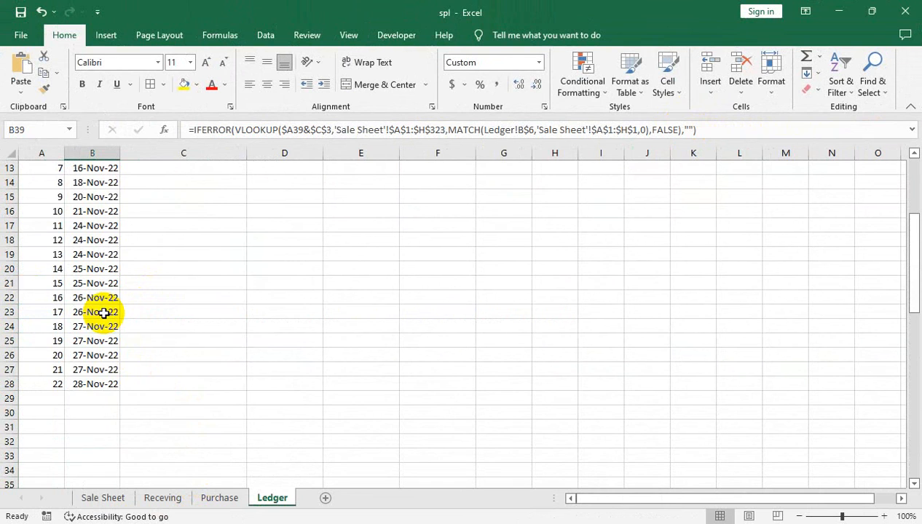
{"action": "scroll", "coordinate": [87, 384], "scroll_direction": "up", "scroll_amount": 4}
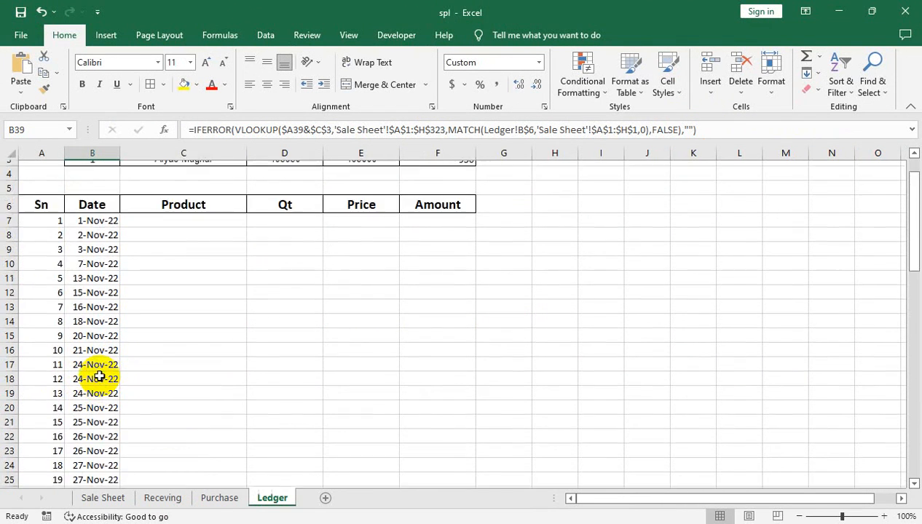
Fill the Date column's lookup formulas right across the Product, Qt, Price and Amount columns
{"action": "left_click_drag", "start_coordinate": [98, 293], "coordinate": [428, 419]}
{"action": "scroll", "coordinate": [449, 341], "scroll_direction": "up", "scroll_amount": 4}
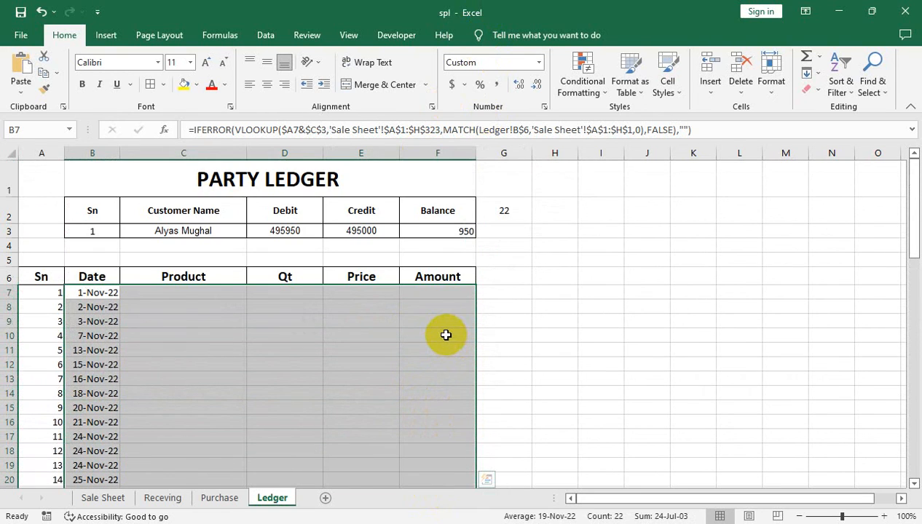
{"action": "key", "text": "ctrl+r"}
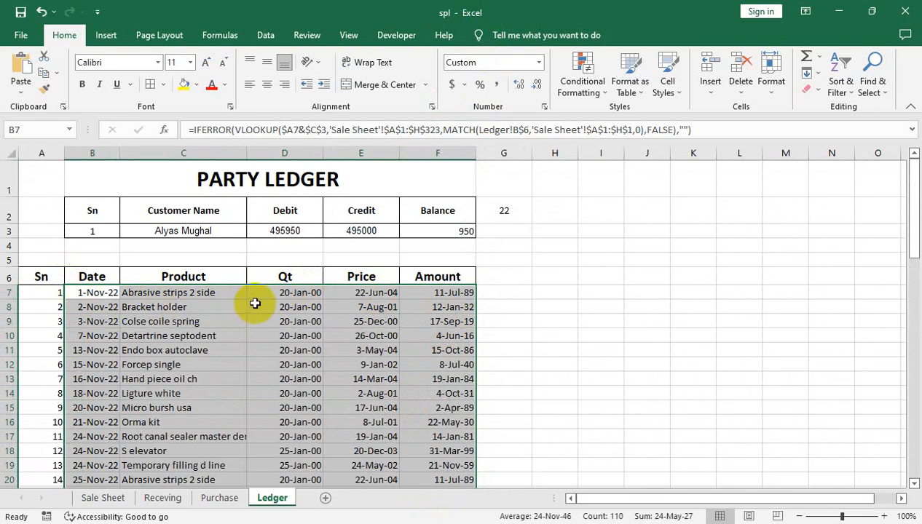
Format the Qt, Price and Amount entries in D7:F62 as General and center them horizontally
{"action": "left_click_drag", "start_coordinate": [255, 303], "coordinate": [422, 449]}
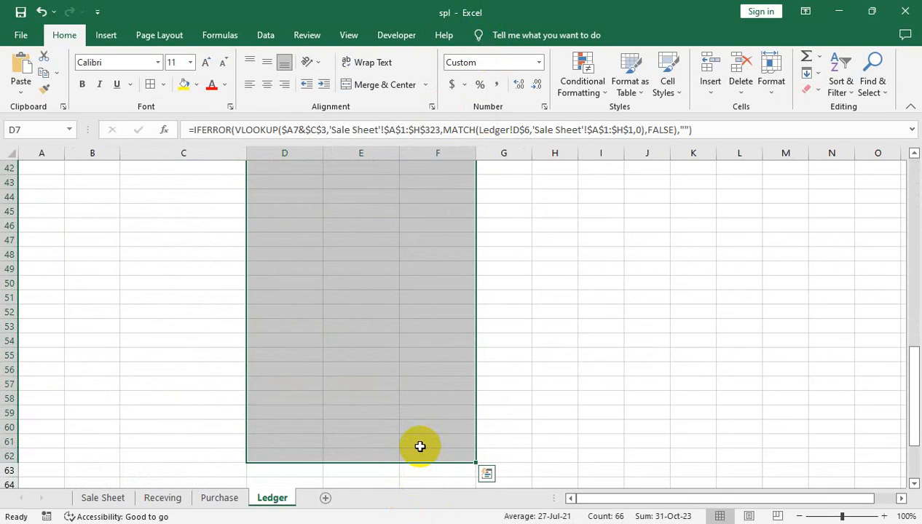
{"action": "scroll", "coordinate": [420, 446], "scroll_direction": "up", "scroll_amount": 14}
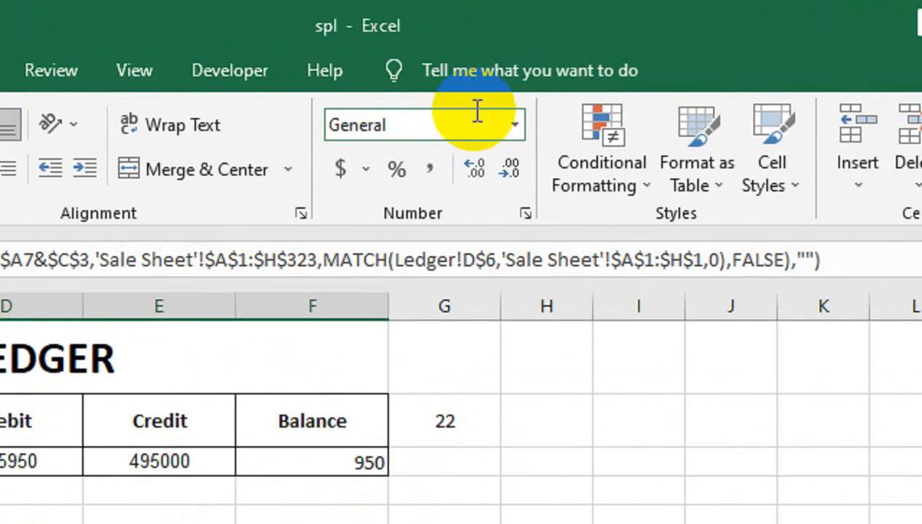
{"action": "left_click", "coordinate": [539, 62]}
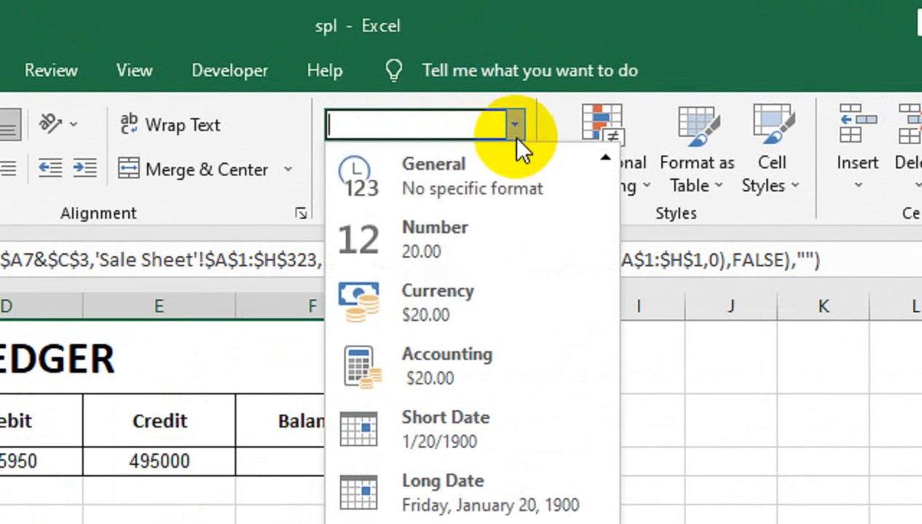
{"action": "left_click", "coordinate": [498, 169]}
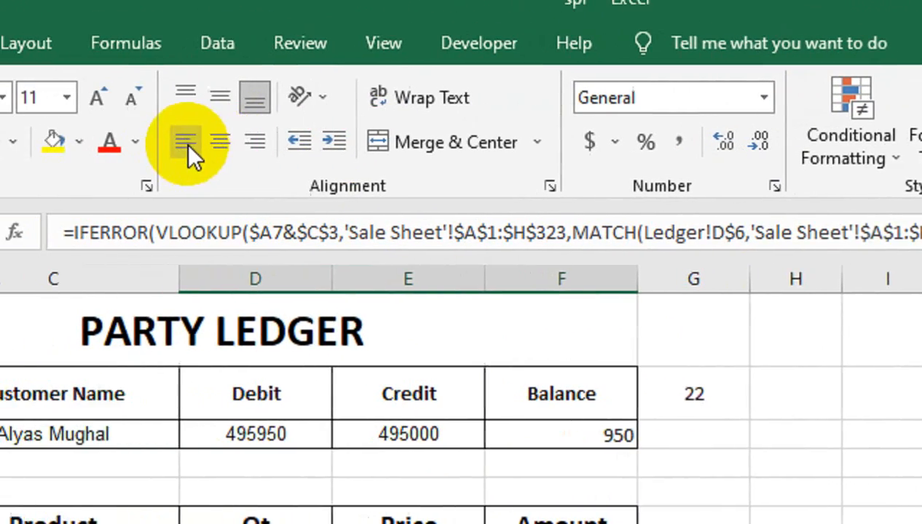
{"action": "left_click", "coordinate": [259, 142]}
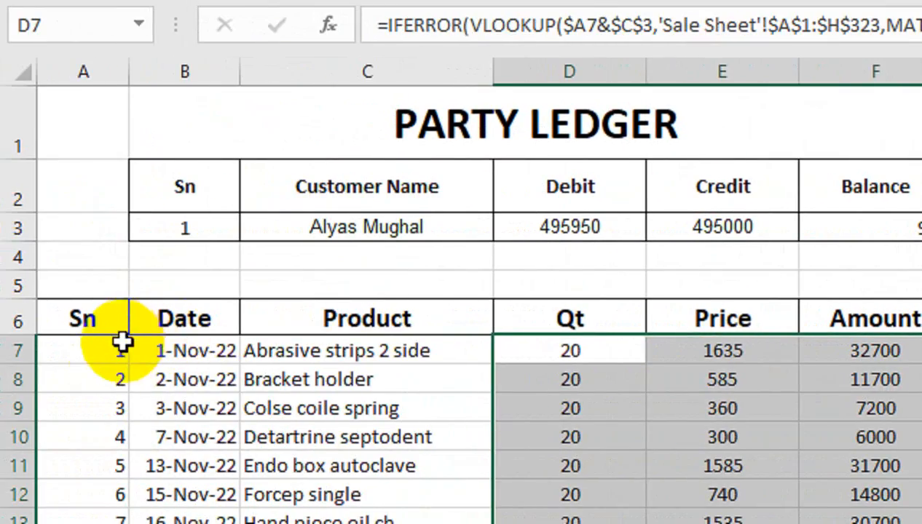
Apply all borders to the ledger entry rows from the Sn column through Amount, including the blank rows below
{"action": "left_click", "coordinate": [108, 353]}
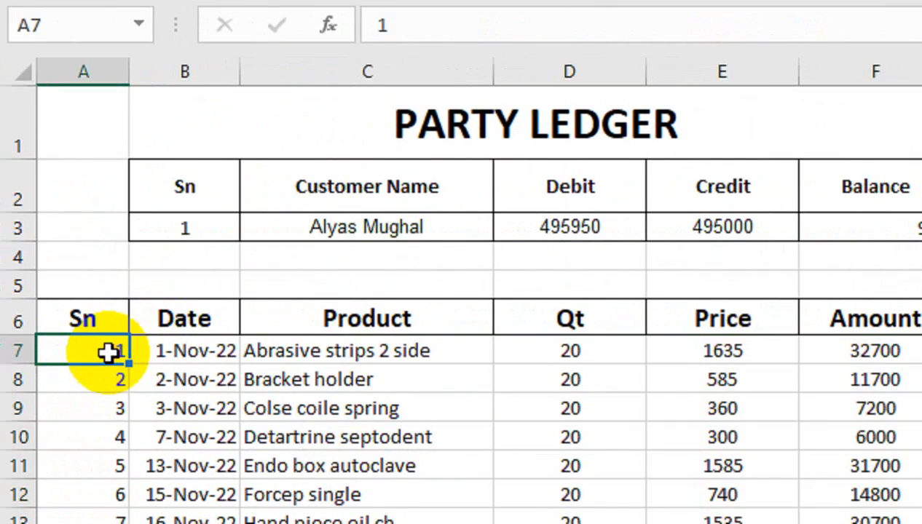
{"action": "key", "text": "ctrl+shift+Right"}
{"action": "key", "text": "ctrl+shift+Down"}
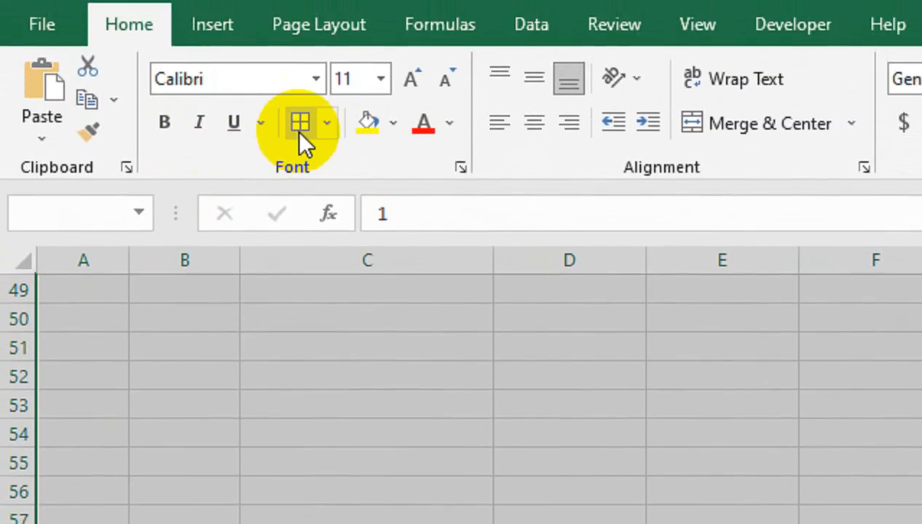
{"action": "scroll", "coordinate": [541, 450], "scroll_direction": "up", "scroll_amount": 8}
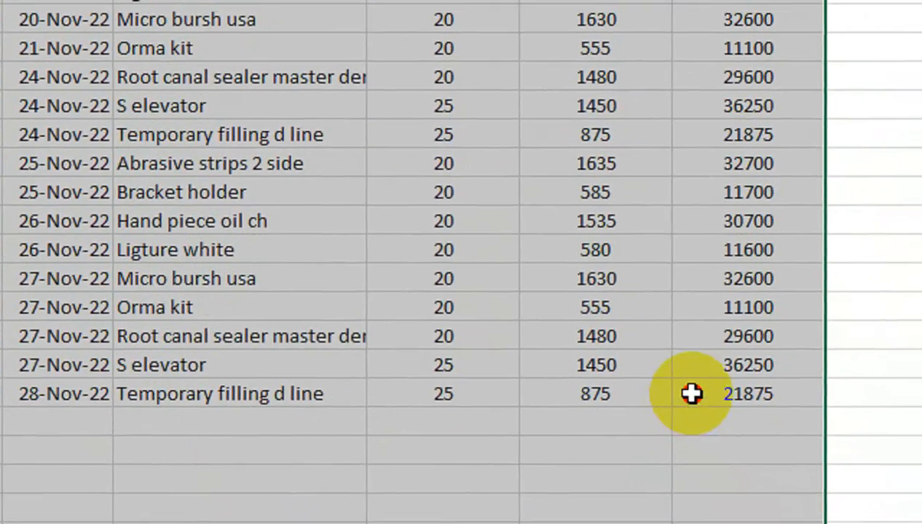
{"action": "left_click_drag", "start_coordinate": [692, 393], "coordinate": [102, 393]}
{"action": "scroll", "coordinate": [529, 503], "scroll_direction": "down", "scroll_amount": 4}
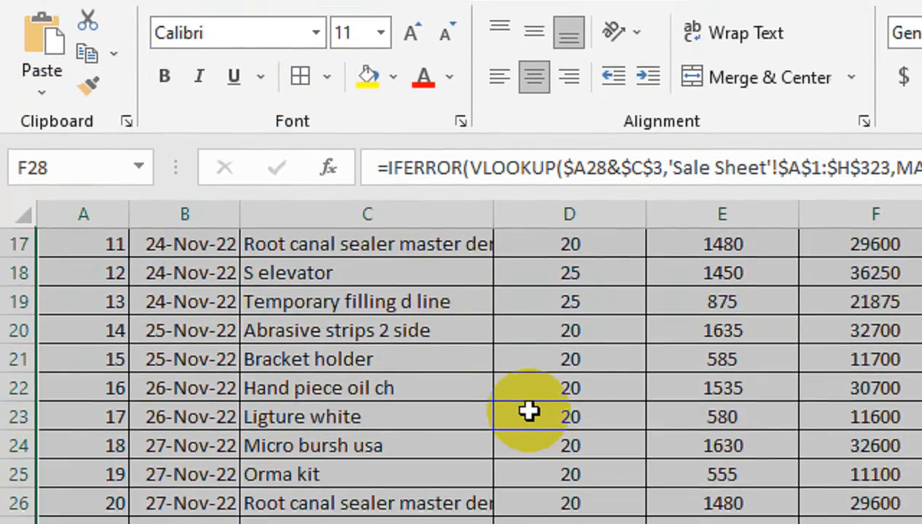
{"action": "scroll", "coordinate": [528, 411], "scroll_direction": "up", "scroll_amount": 5}
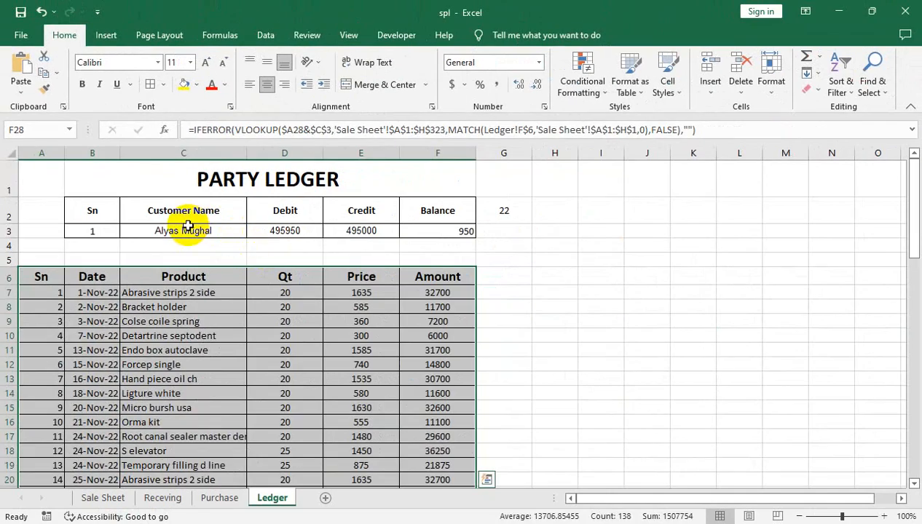
Clear the customer serial number in B3
{"action": "left_click", "coordinate": [367, 343]}
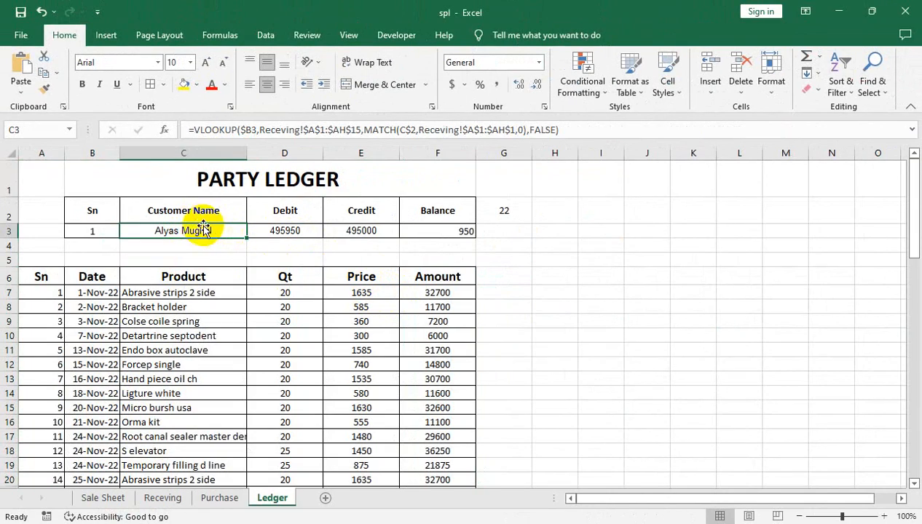
{"action": "left_click", "coordinate": [91, 232]}
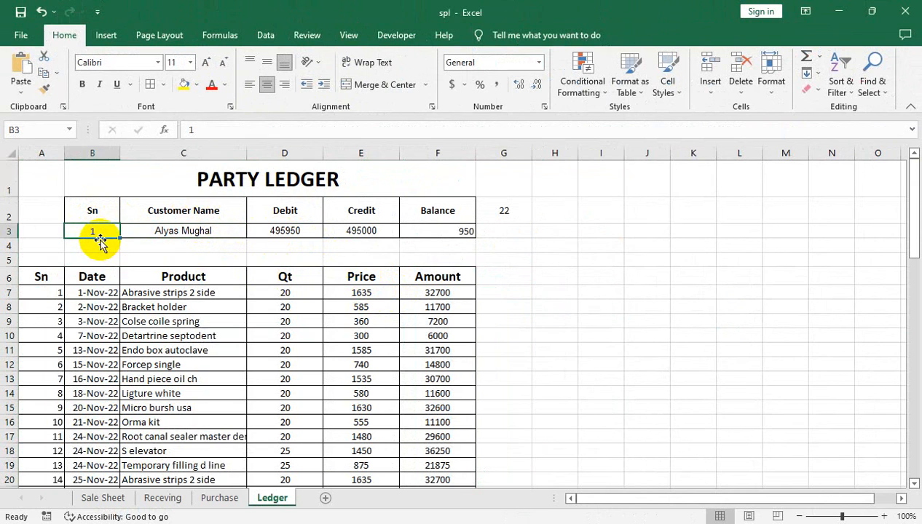
{"action": "key", "text": "Delete"}
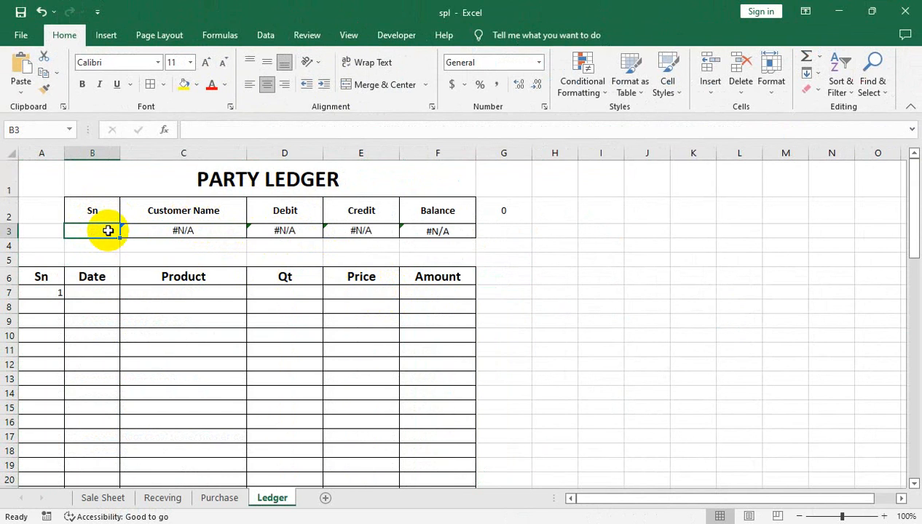
Wrap the Customer Name VLOOKUP in C3 in IFERROR with "" as the fallback
{"action": "left_click", "coordinate": [206, 230]}
{"action": "left_click", "coordinate": [192, 130]}
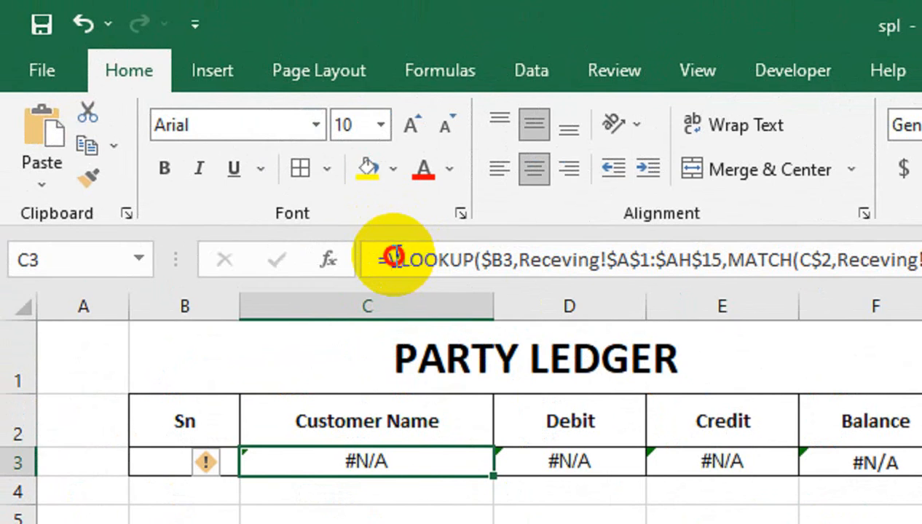
{"action": "type", "text": "if"}
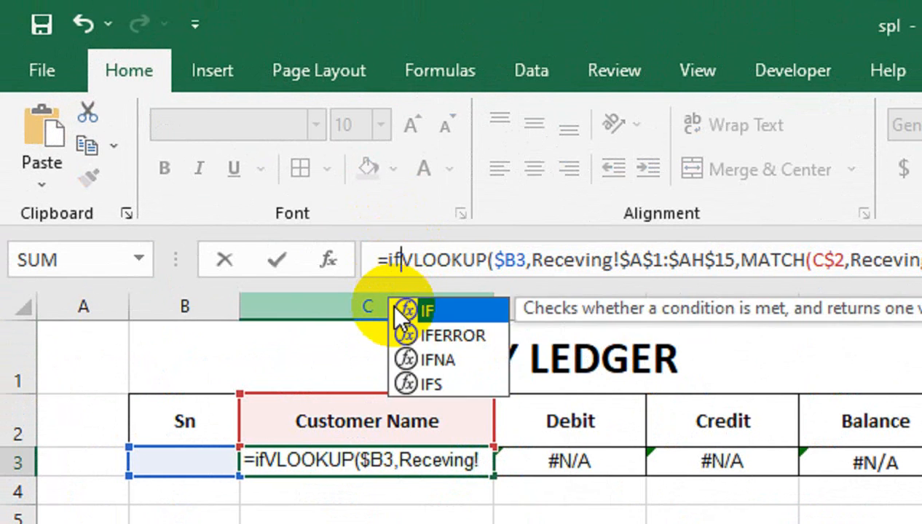
{"action": "key", "text": "Down"}
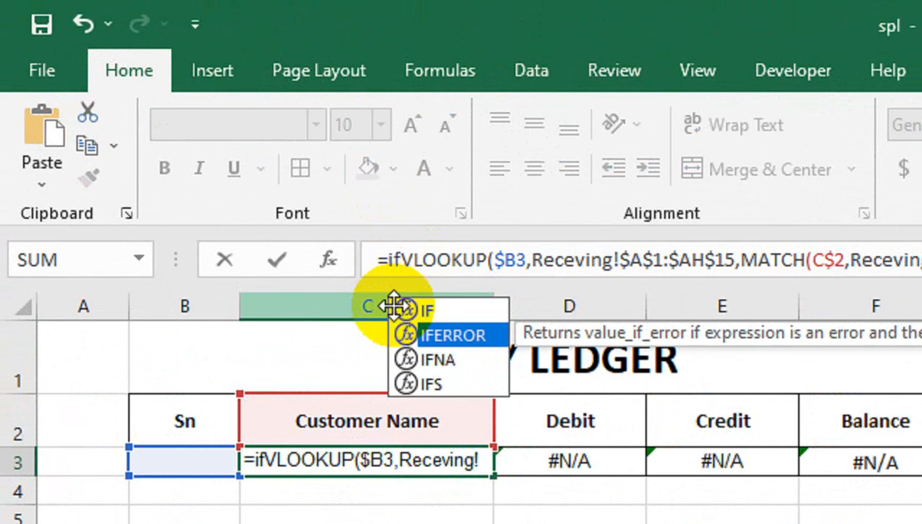
{"action": "key", "text": "Tab"}
{"action": "left_click", "coordinate": [921, 264]}
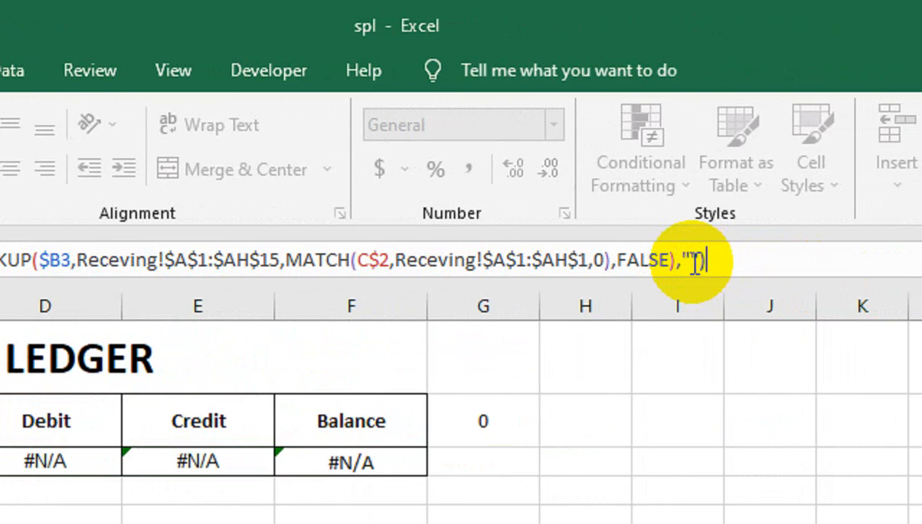
{"action": "key", "text": "Return"}
Wrap the Debit VLOOKUP in D3 in IFERROR with "" as the fallback
{"action": "left_click", "coordinate": [48, 461]}
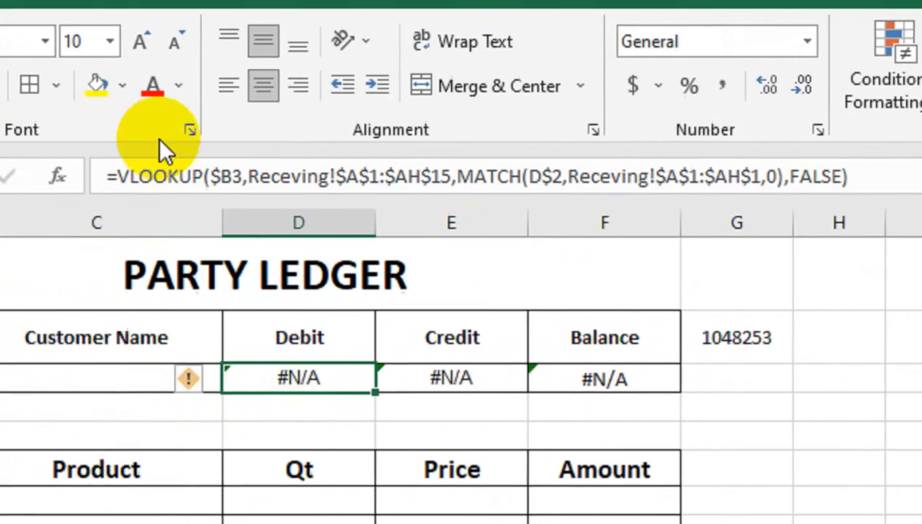
{"action": "left_click", "coordinate": [228, 179]}
{"action": "type", "text": "if"}
{"action": "key", "text": "Down"}
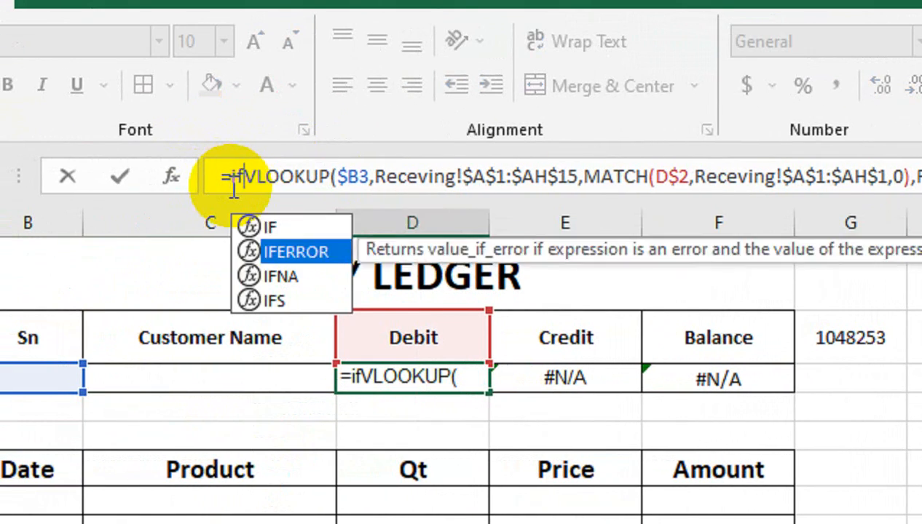
{"action": "key", "text": "Tab"}
{"action": "left_click", "coordinate": [921, 176]}
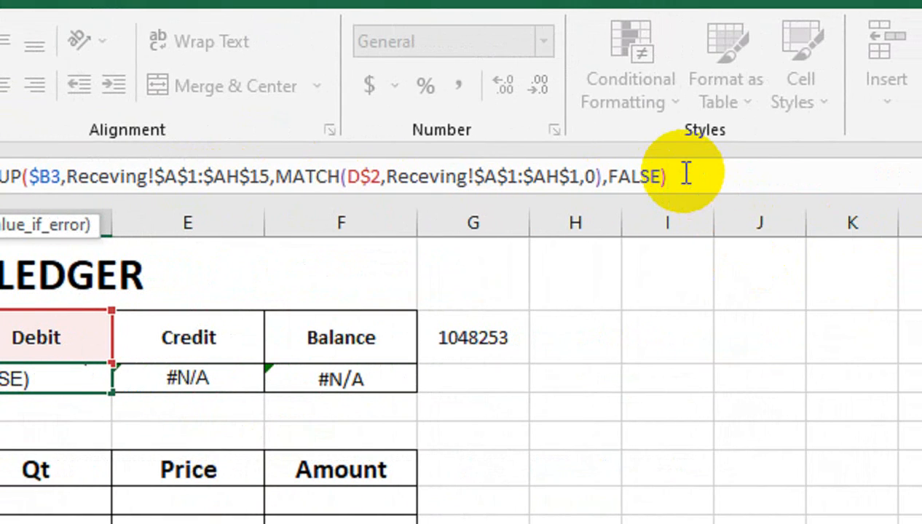
{"action": "type", "text": ",\"\")"}
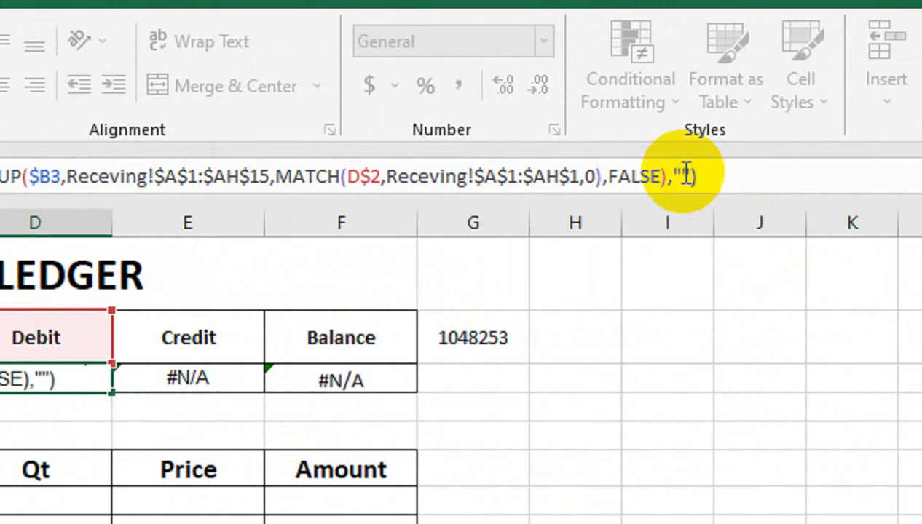
{"action": "key", "text": "Return"}
Fill the Debit formula from D3 right across the Credit and Balance cells to F3
{"action": "left_click", "coordinate": [64, 378]}
{"action": "left_click_drag", "start_coordinate": [111, 392], "coordinate": [376, 372]}
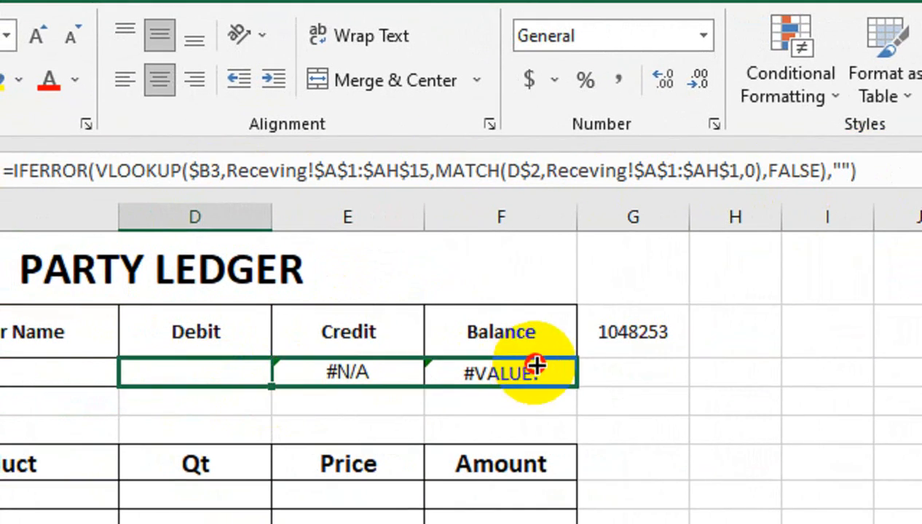
{"action": "left_click_drag", "start_coordinate": [535, 367], "coordinate": [535, 368]}
Set up data validation on the serial number cell B3 that allows a List
{"action": "left_click", "coordinate": [160, 360]}
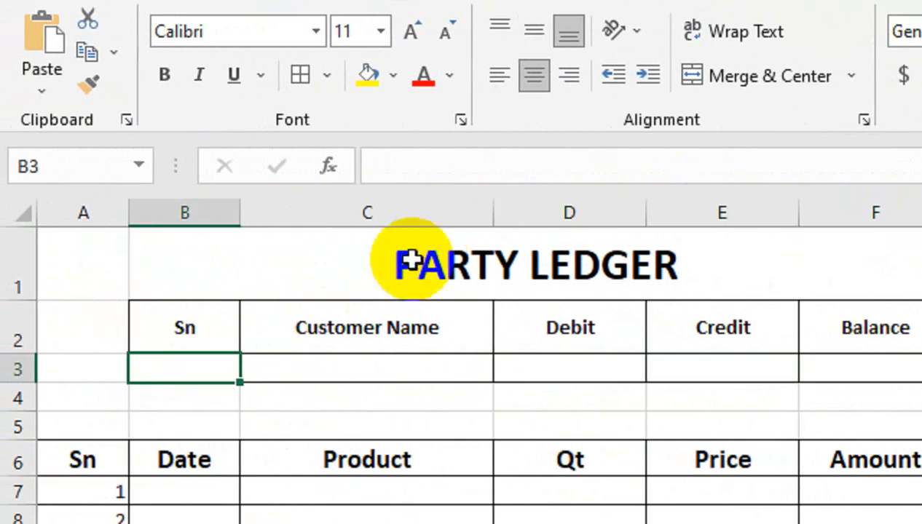
{"action": "left_click", "coordinate": [518, 71]}
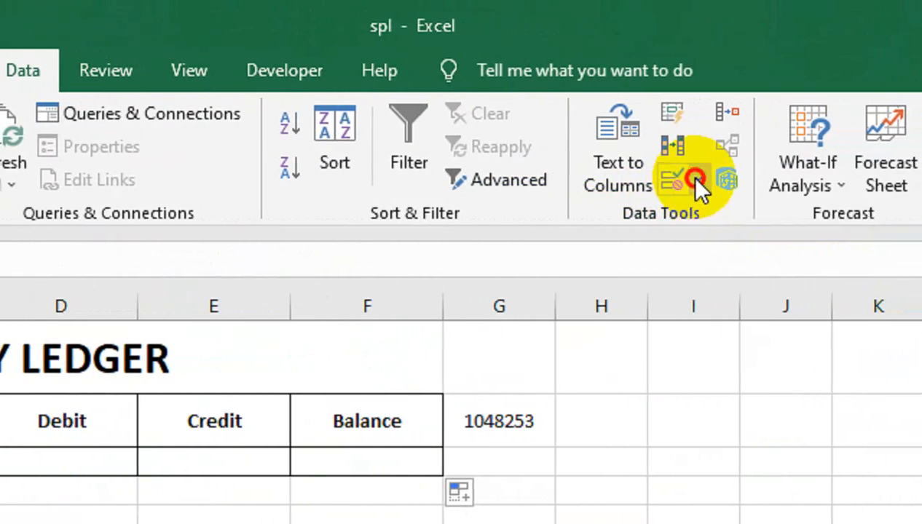
{"action": "left_click", "coordinate": [696, 181]}
{"action": "left_click", "coordinate": [683, 212]}
{"action": "left_click", "coordinate": [450, 458]}
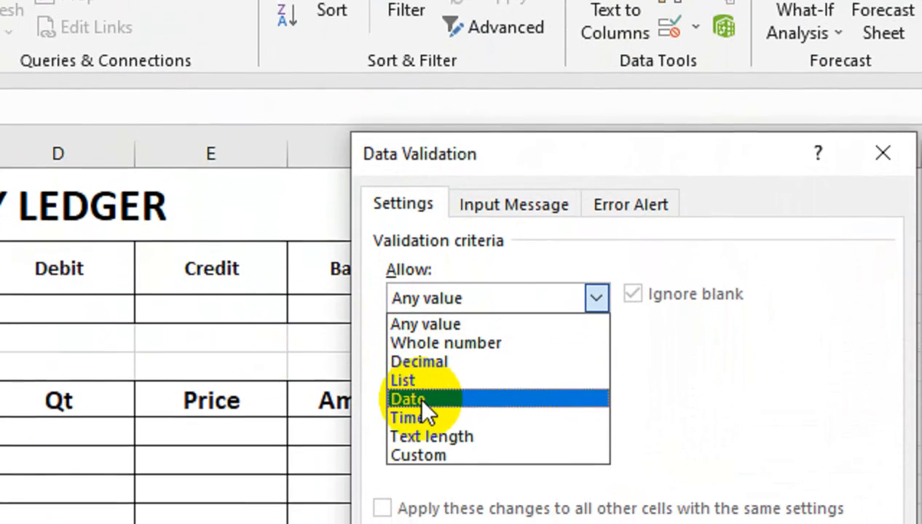
{"action": "left_click", "coordinate": [408, 380]}
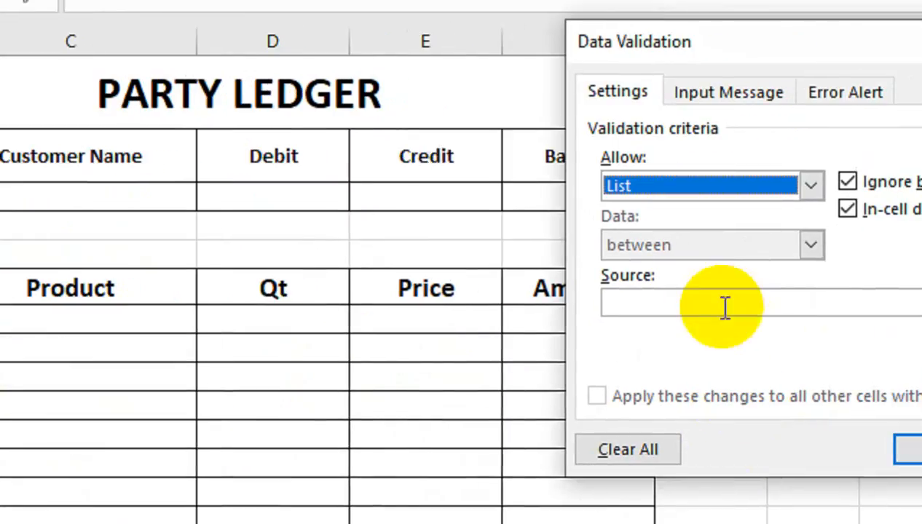
Use the serial numbers in column A of the Receving sheet, starting at A2, as B3's list source, and choose 2 from the list
{"action": "left_click", "coordinate": [724, 307]}
{"action": "left_click", "coordinate": [149, 473]}
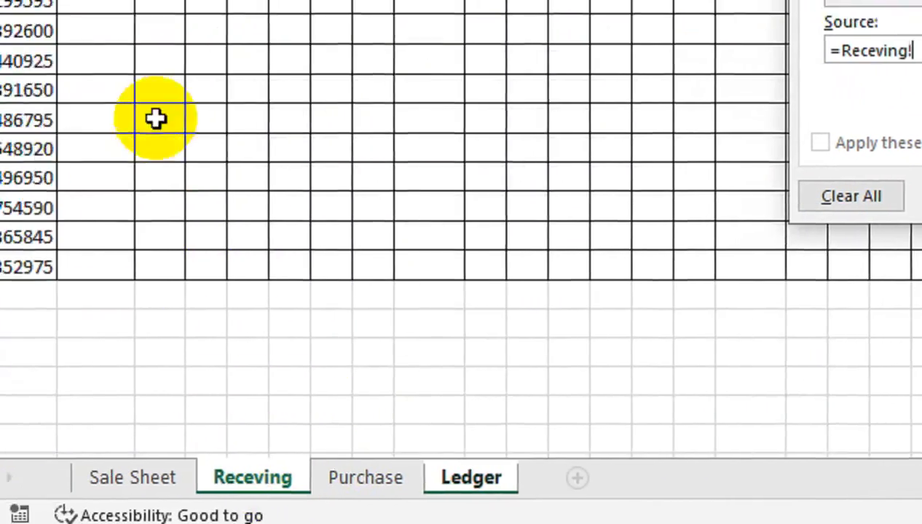
{"action": "left_click_drag", "start_coordinate": [103, 130], "coordinate": [4, 149]}
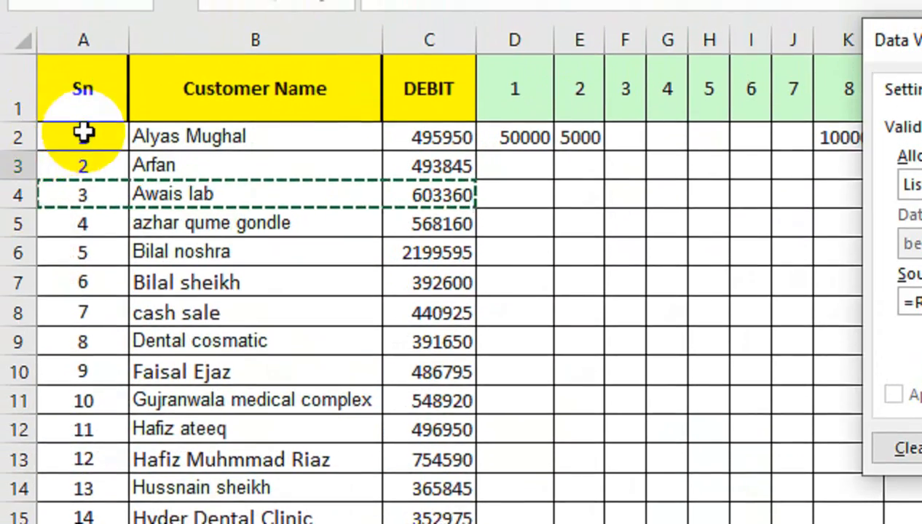
{"action": "left_click_drag", "start_coordinate": [83, 132], "coordinate": [83, 517]}
{"action": "left_click", "coordinate": [882, 333]}
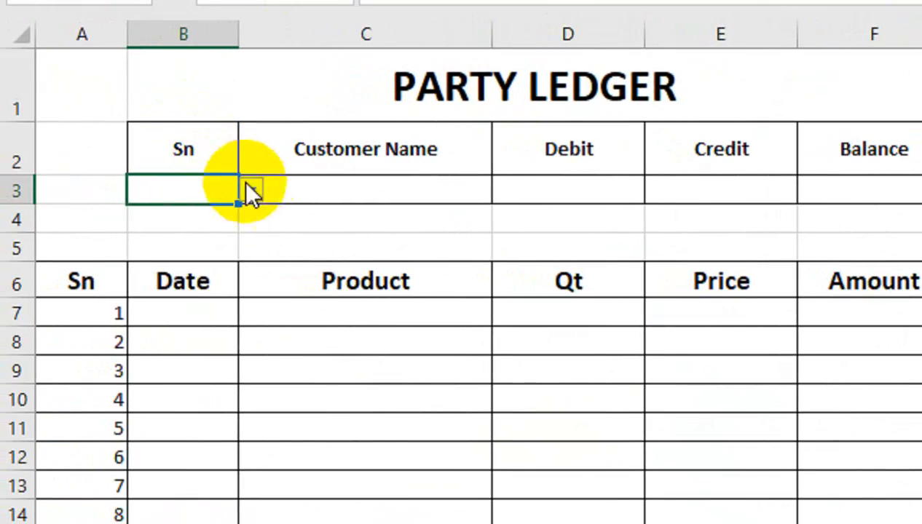
{"action": "left_click", "coordinate": [249, 190]}
{"action": "left_click", "coordinate": [222, 232]}
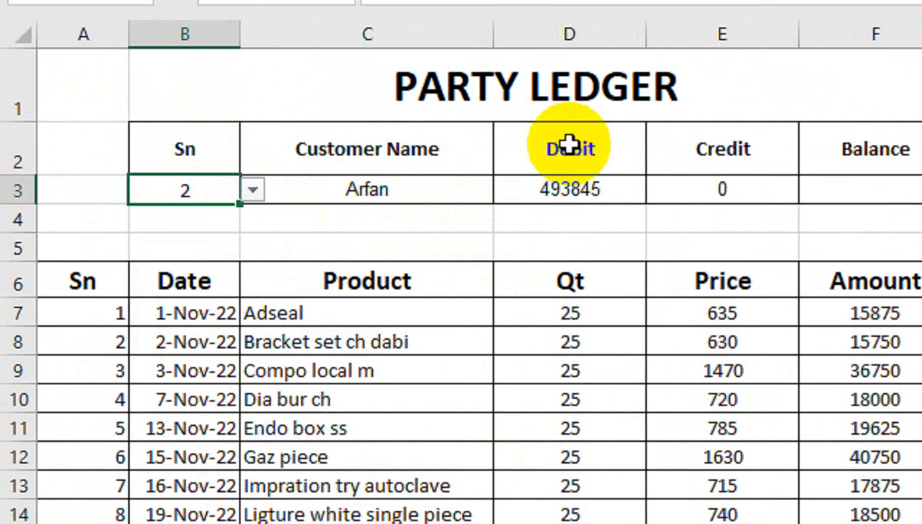
Set the font color of the COUNTIF helper cell G2 to white so its value blends into the sheet
{"action": "left_click", "coordinate": [842, 158]}
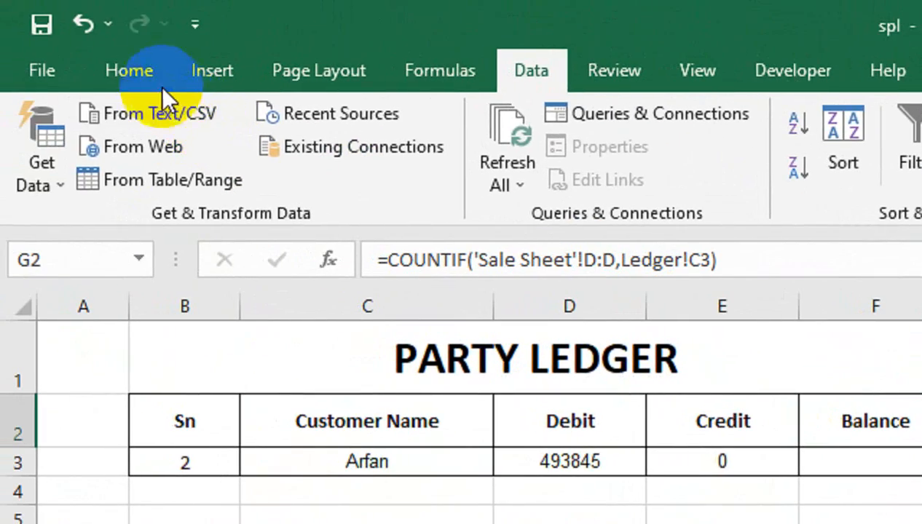
{"action": "left_click", "coordinate": [145, 71]}
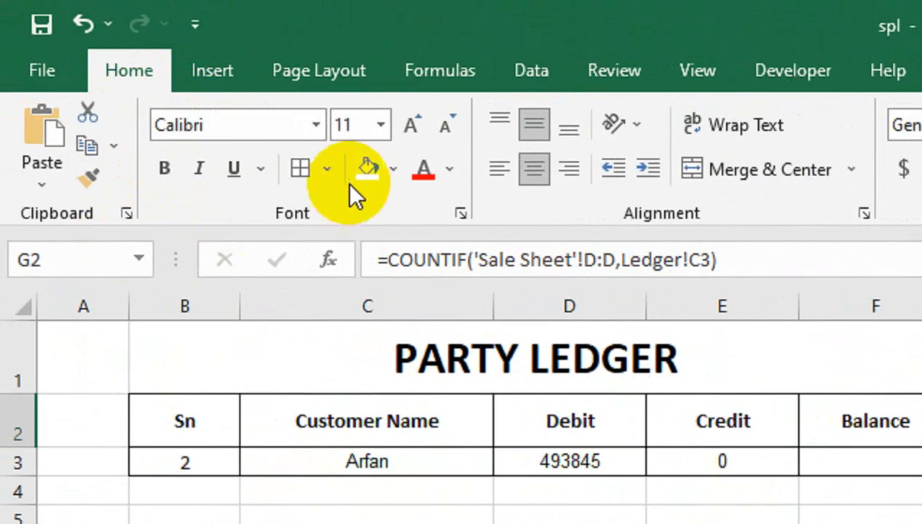
{"action": "left_click", "coordinate": [329, 169]}
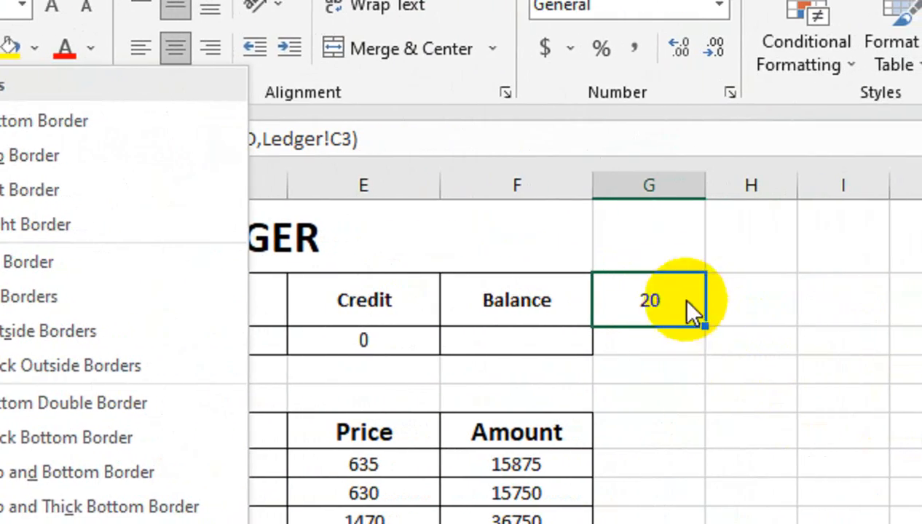
{"action": "left_click", "coordinate": [682, 299]}
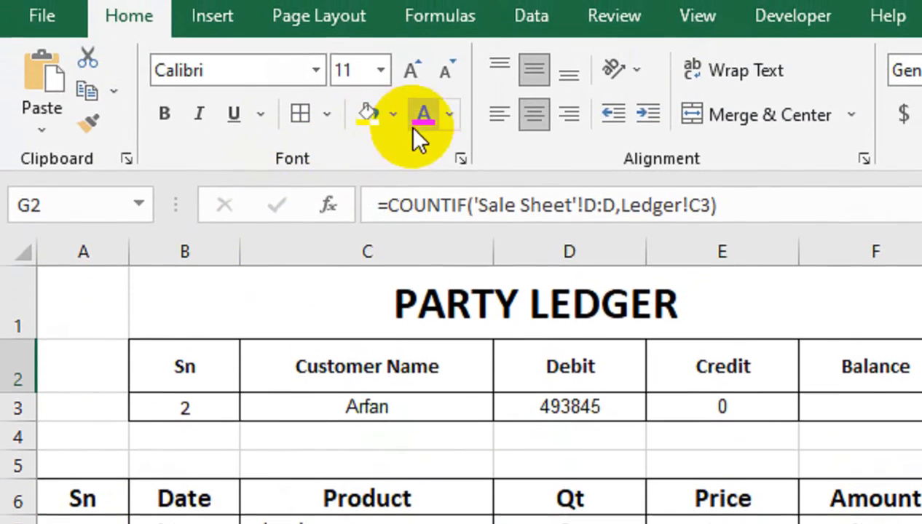
{"action": "left_click", "coordinate": [90, 48]}
{"action": "left_click", "coordinate": [428, 222]}
{"action": "left_click", "coordinate": [866, 448]}
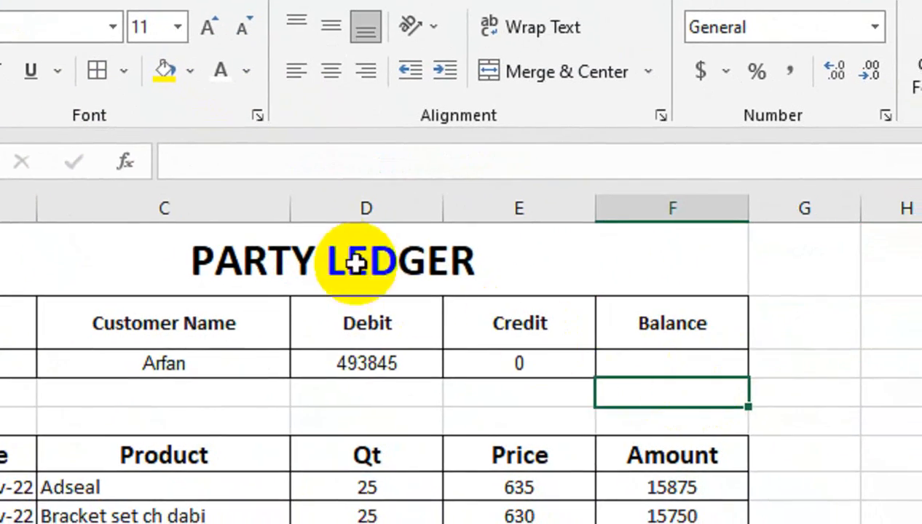
Increase the height of row 6, the header row of the ledger's entry table
{"action": "left_click", "coordinate": [560, 318]}
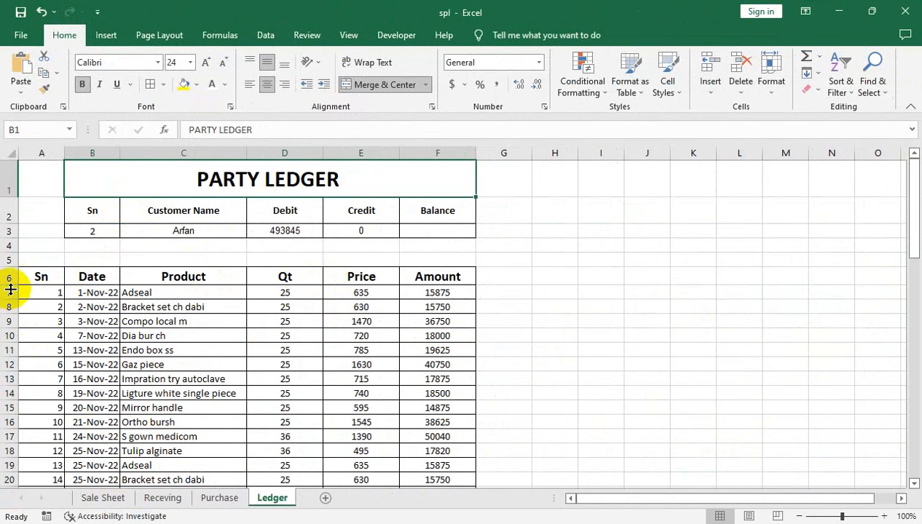
{"action": "left_click_drag", "start_coordinate": [15, 286], "coordinate": [12, 302]}
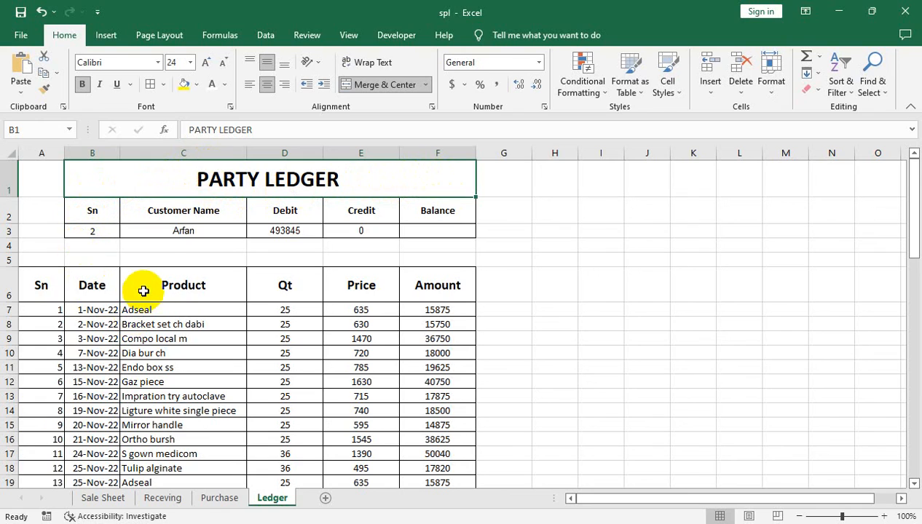
{"action": "left_click", "coordinate": [205, 268]}
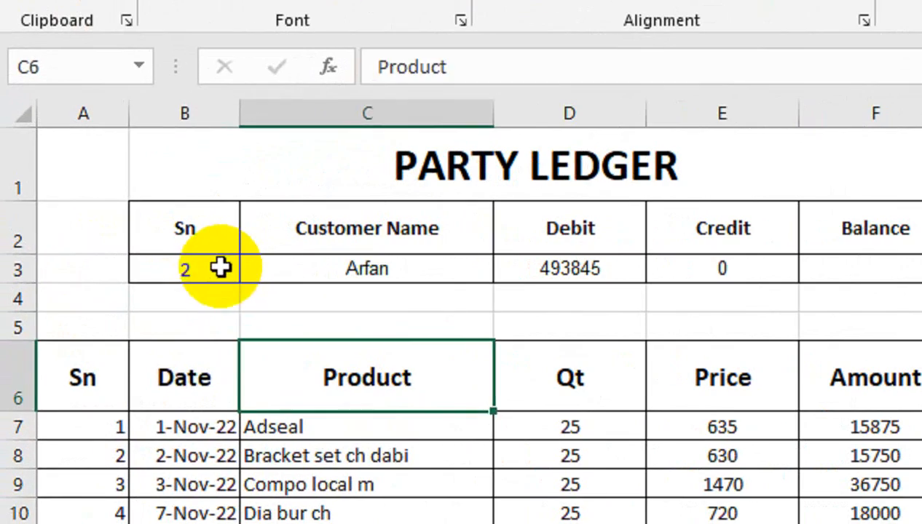
Test the ledger lookup by choosing serial number 6 from the list in B3
{"action": "left_click", "coordinate": [109, 230]}
{"action": "left_click", "coordinate": [125, 231]}
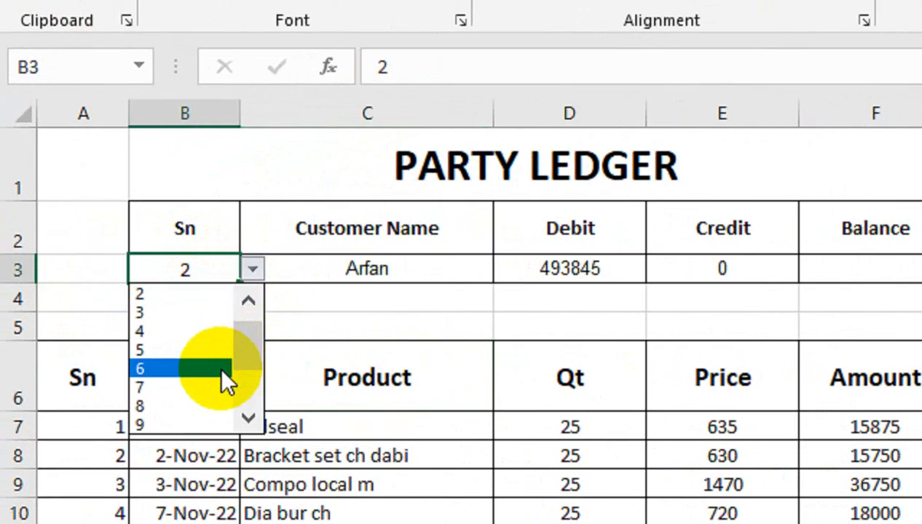
{"action": "left_click", "coordinate": [110, 281]}
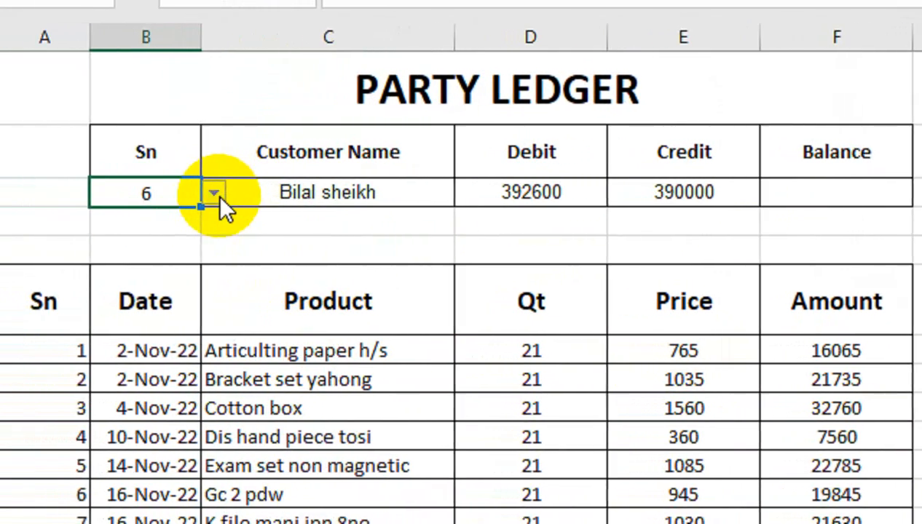
Test the ledger with another customer by choosing serial number 1 from the list in B3
{"action": "left_click", "coordinate": [252, 230]}
{"action": "left_click_drag", "start_coordinate": [246, 276], "coordinate": [253, 221]}
{"action": "left_click", "coordinate": [170, 197]}
{"action": "left_click", "coordinate": [252, 193]}
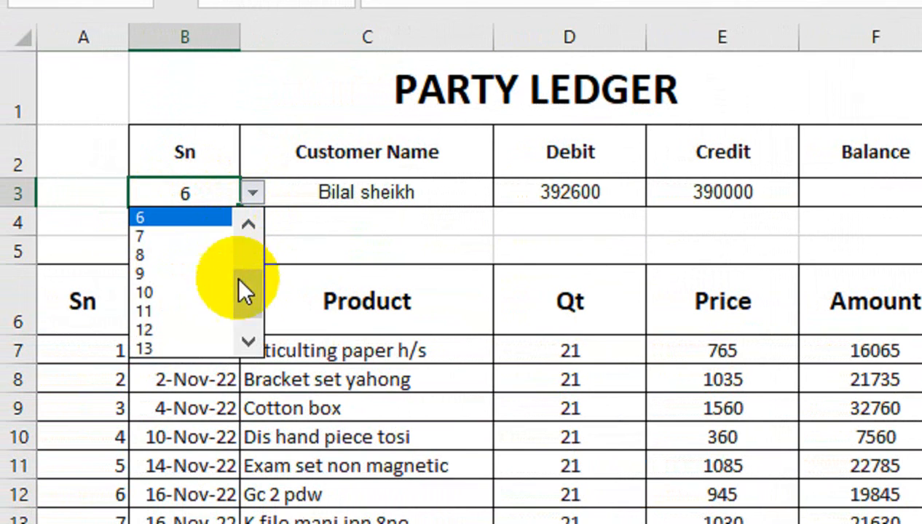
{"action": "left_click_drag", "start_coordinate": [243, 288], "coordinate": [248, 232]}
{"action": "left_click", "coordinate": [181, 200]}
{"action": "left_click", "coordinate": [250, 192]}
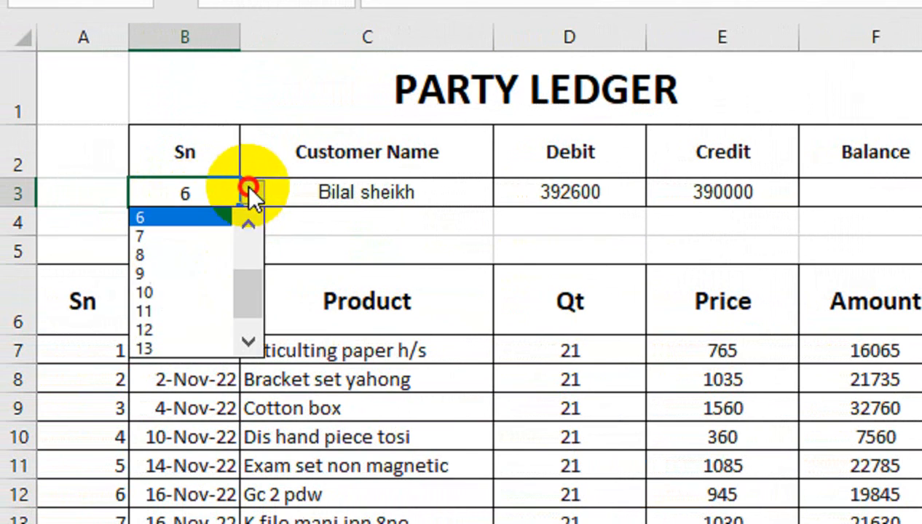
{"action": "left_click_drag", "start_coordinate": [241, 284], "coordinate": [246, 241]}
{"action": "left_click", "coordinate": [223, 218]}
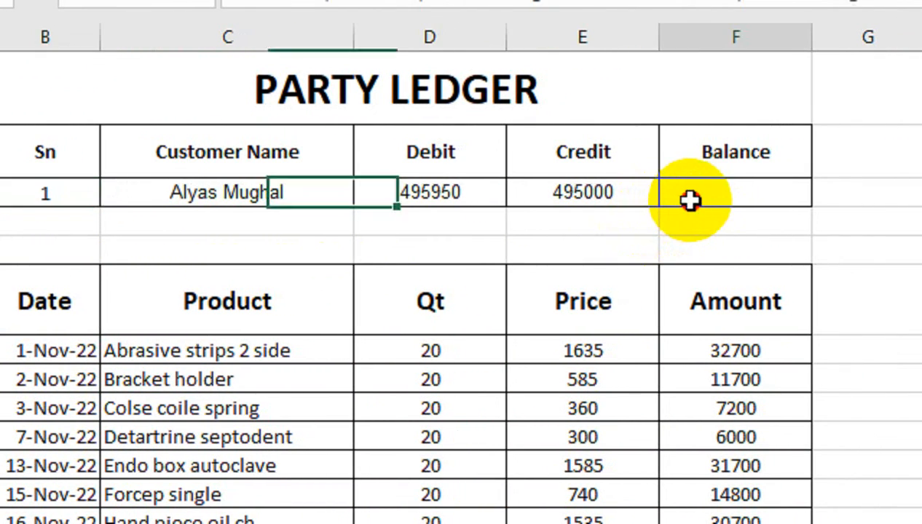
Replace the Balance formula in F3 with =D3-E3 to subtract the credit from the debit
{"action": "left_click", "coordinate": [689, 202]}
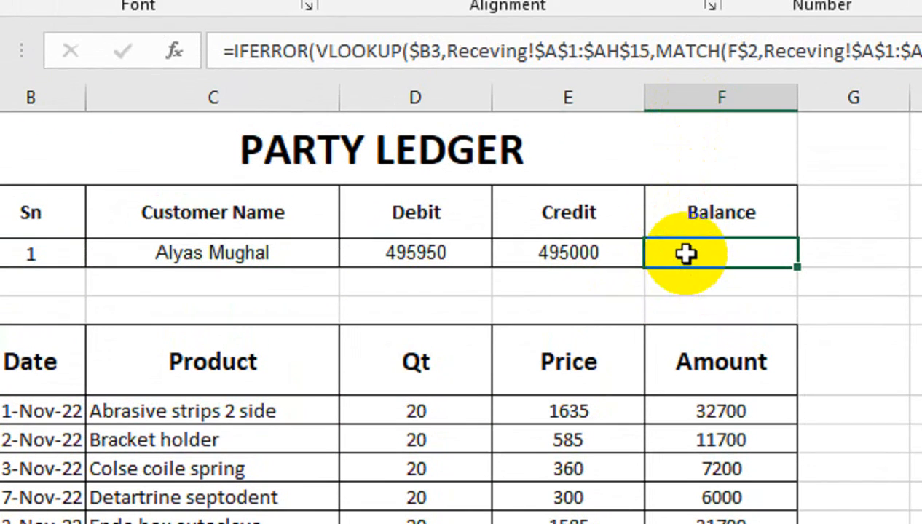
{"action": "type", "text": "="}
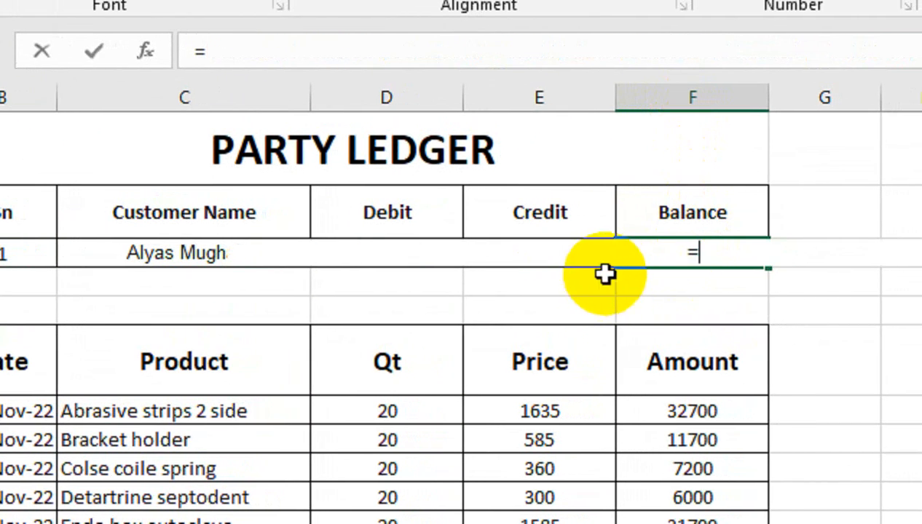
{"action": "left_click", "coordinate": [558, 227]}
{"action": "key", "text": "Down"}
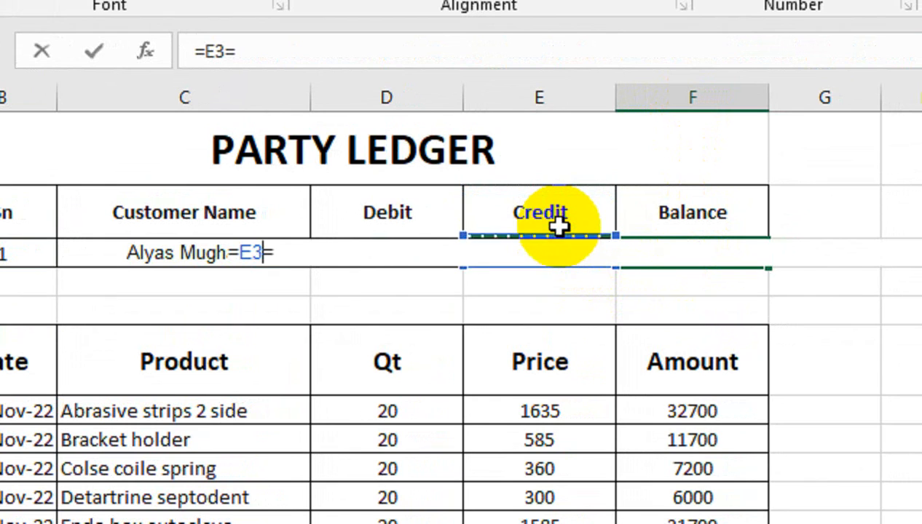
{"action": "key", "text": "Left"}
{"action": "type", "text": "-"}
{"action": "key", "text": "Up"}
{"action": "key", "text": "Left"}
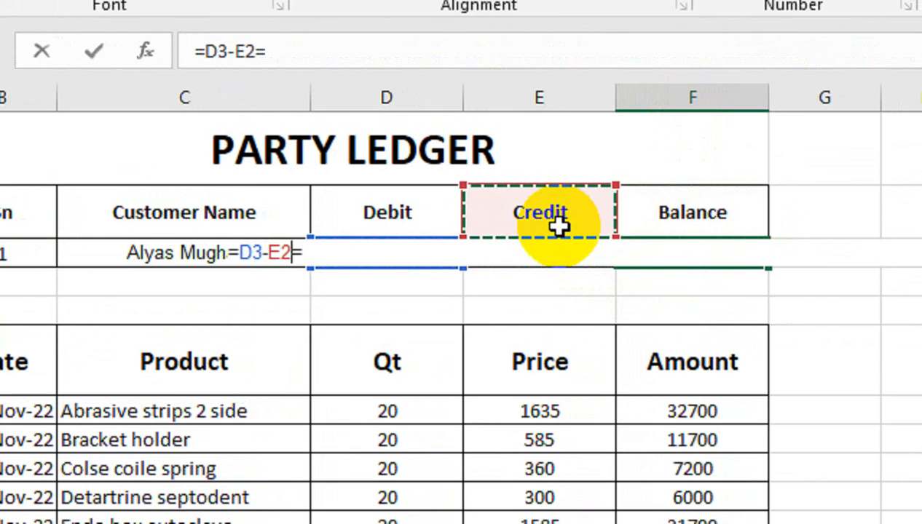
{"action": "key", "text": "Down"}
{"action": "key", "text": "Return"}
{"action": "key", "text": "Return"}
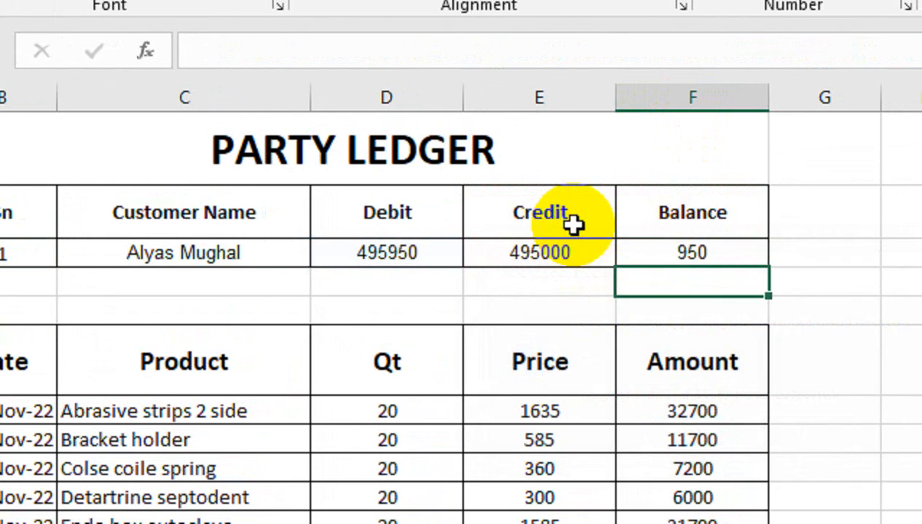
Switch the ledger to serial number 6 using the list in B3
{"action": "left_click", "coordinate": [31, 252]}
{"action": "left_click", "coordinate": [252, 253]}
{"action": "left_click", "coordinate": [185, 366]}
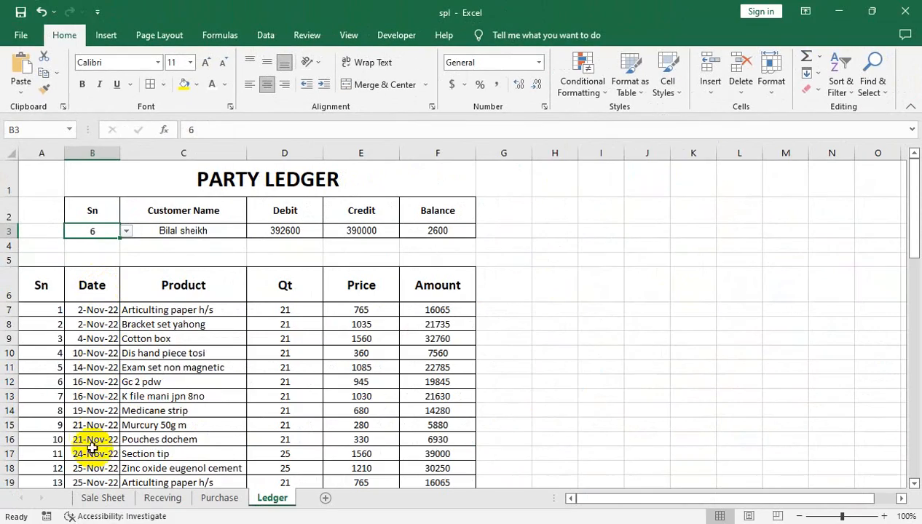
View the Receving sheet, and hide helper column A on the Sale Sheet
{"action": "left_click", "coordinate": [160, 498]}
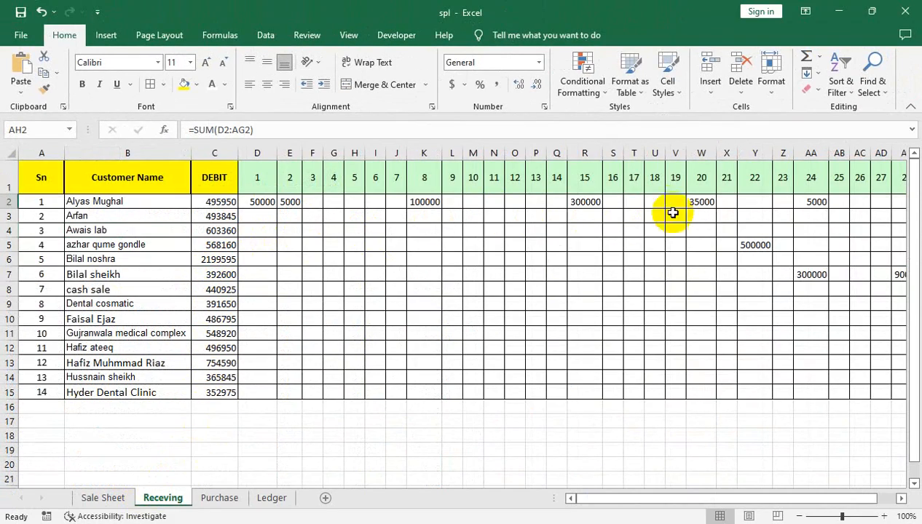
{"action": "left_click", "coordinate": [117, 499]}
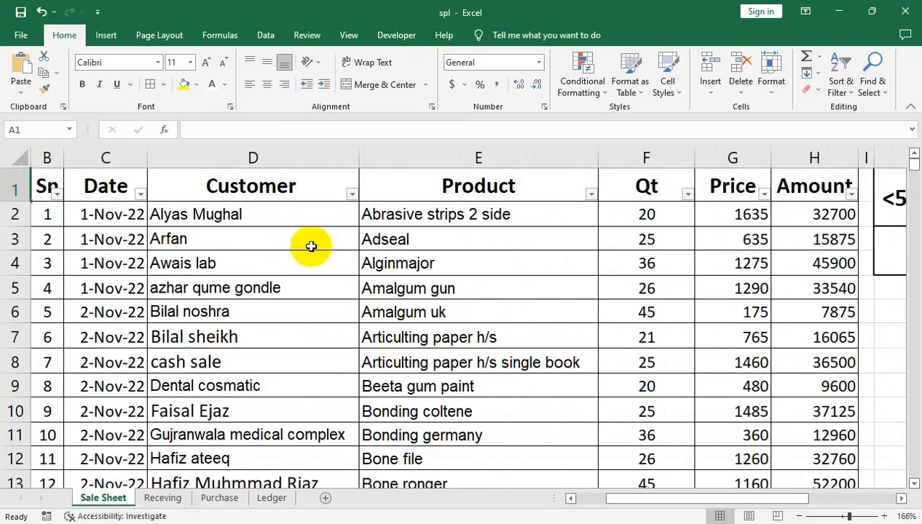
{"action": "left_click_drag", "start_coordinate": [309, 256], "coordinate": [2, 278]}
{"action": "right_click", "coordinate": [72, 158]}
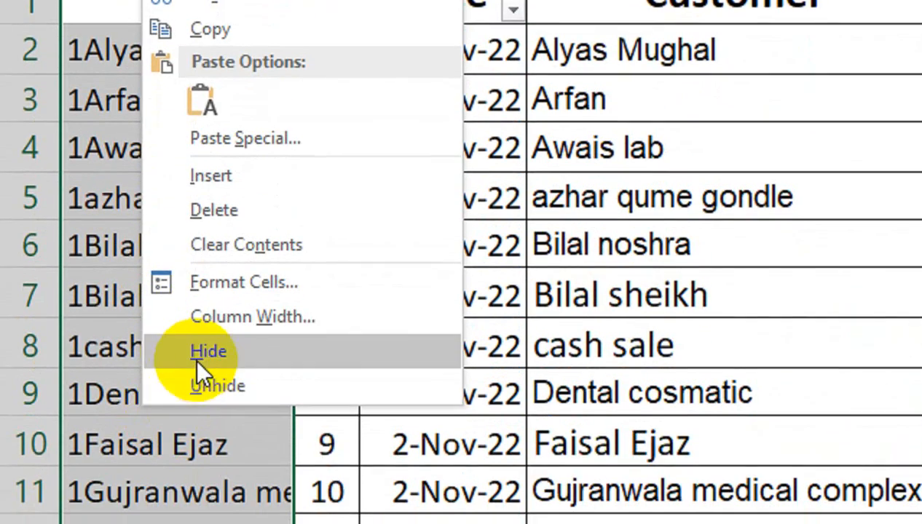
{"action": "left_click", "coordinate": [201, 358]}
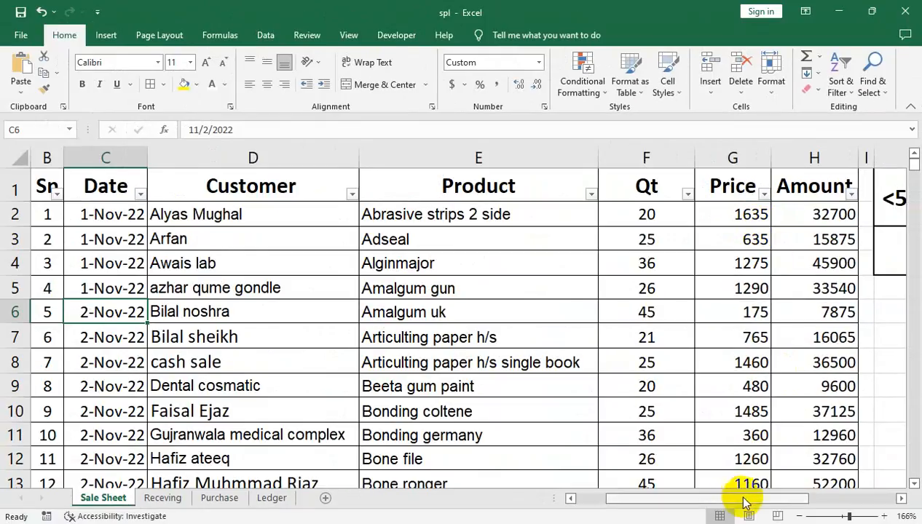
Enter 75 in cell O2 under day 11 on the Purchase sheet and return to the Ledger sheet
{"action": "left_click_drag", "start_coordinate": [744, 502], "coordinate": [792, 498]}
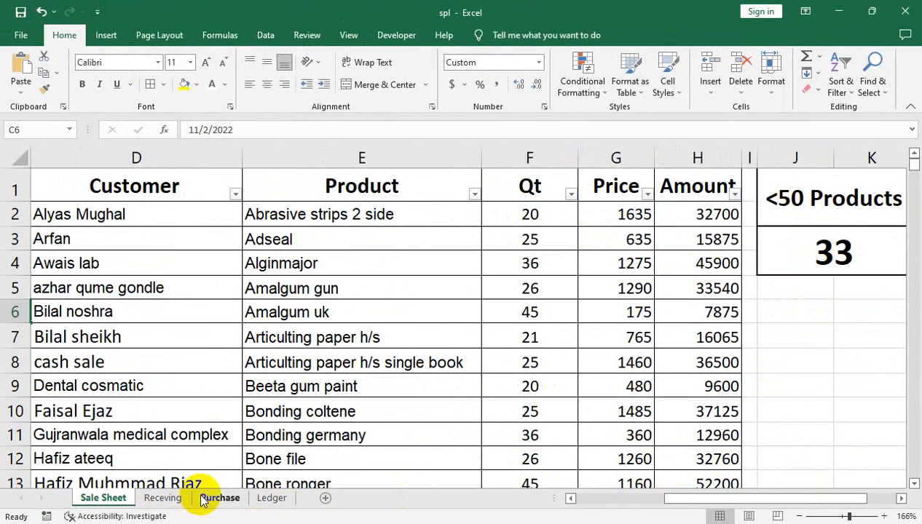
{"action": "left_click", "coordinate": [203, 499]}
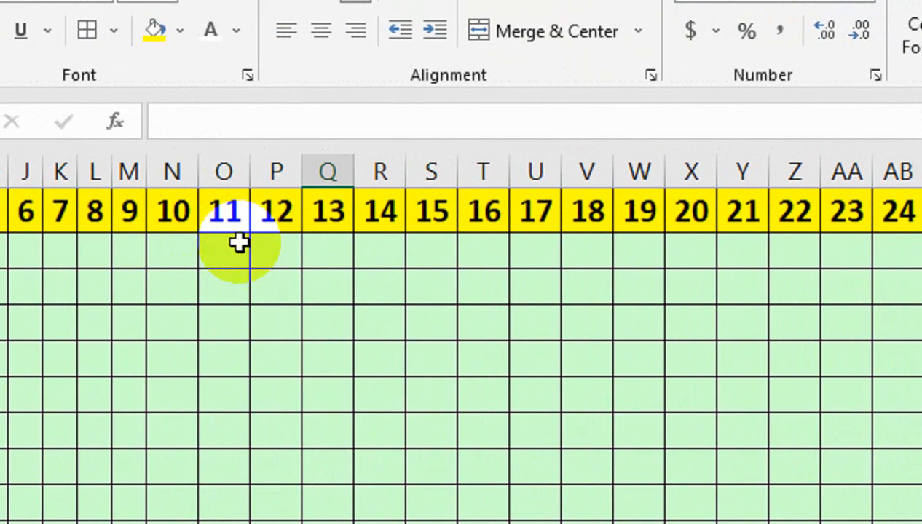
{"action": "left_click", "coordinate": [34, 251]}
{"action": "type", "text": "75"}
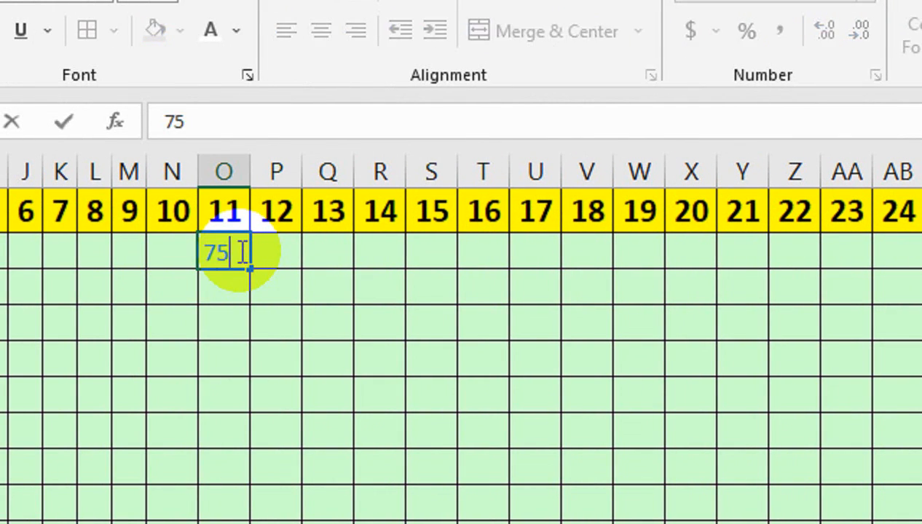
{"action": "key", "text": "Return"}
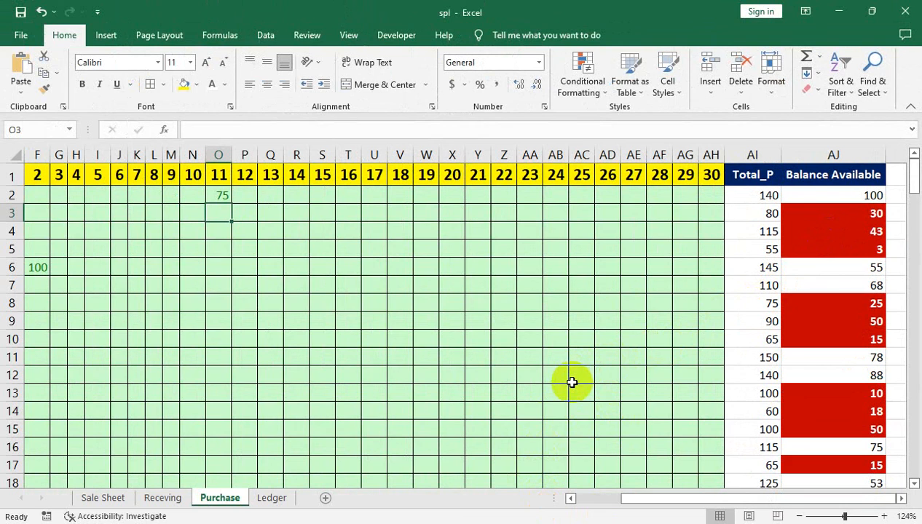
{"action": "left_click", "coordinate": [273, 497]}
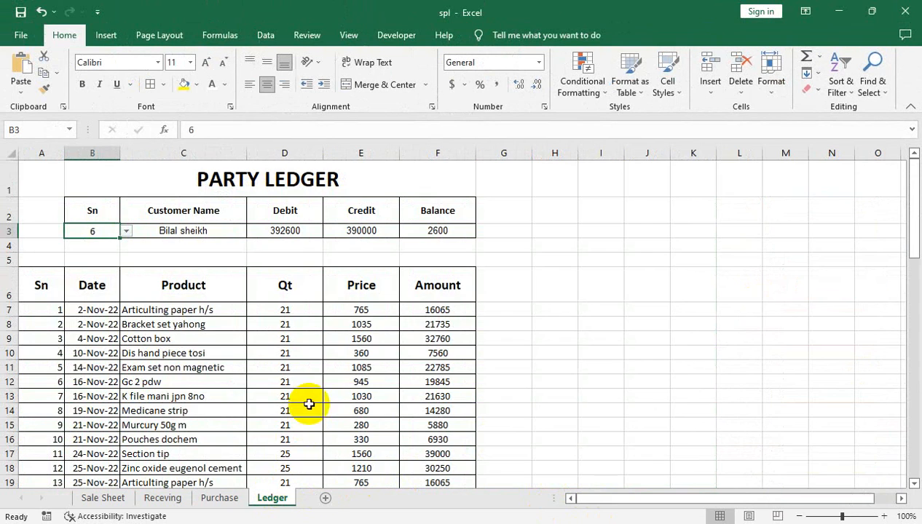